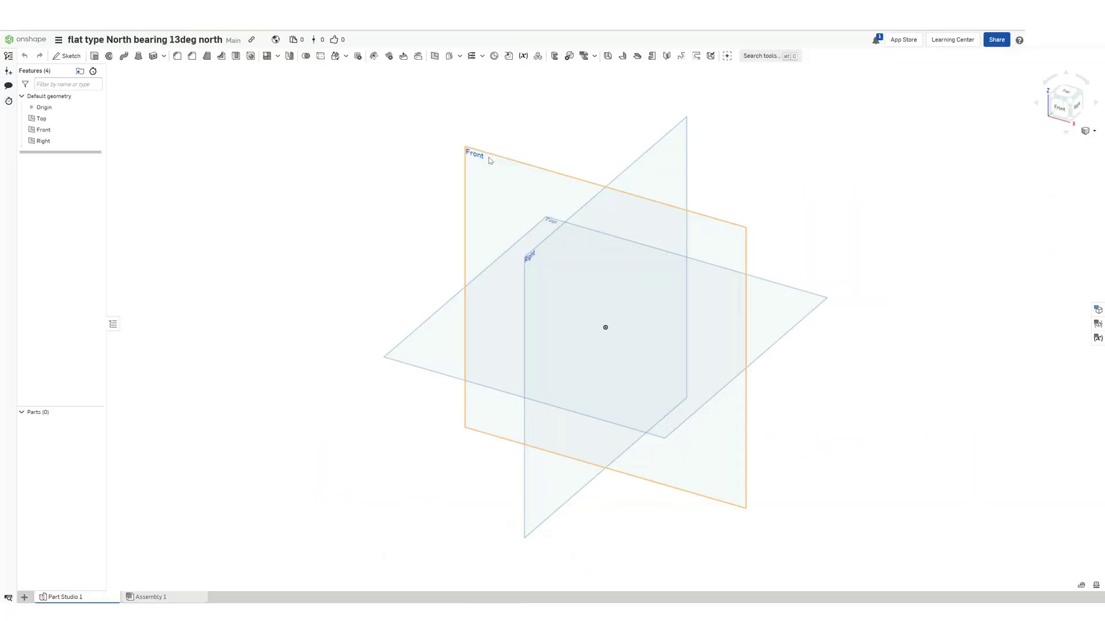
# - Start a sketch on the Front plane and draw a line about 565 mm long from the origin, rising toward negative X
pyautogui.click(68, 56)
pyautogui.click(465, 162)
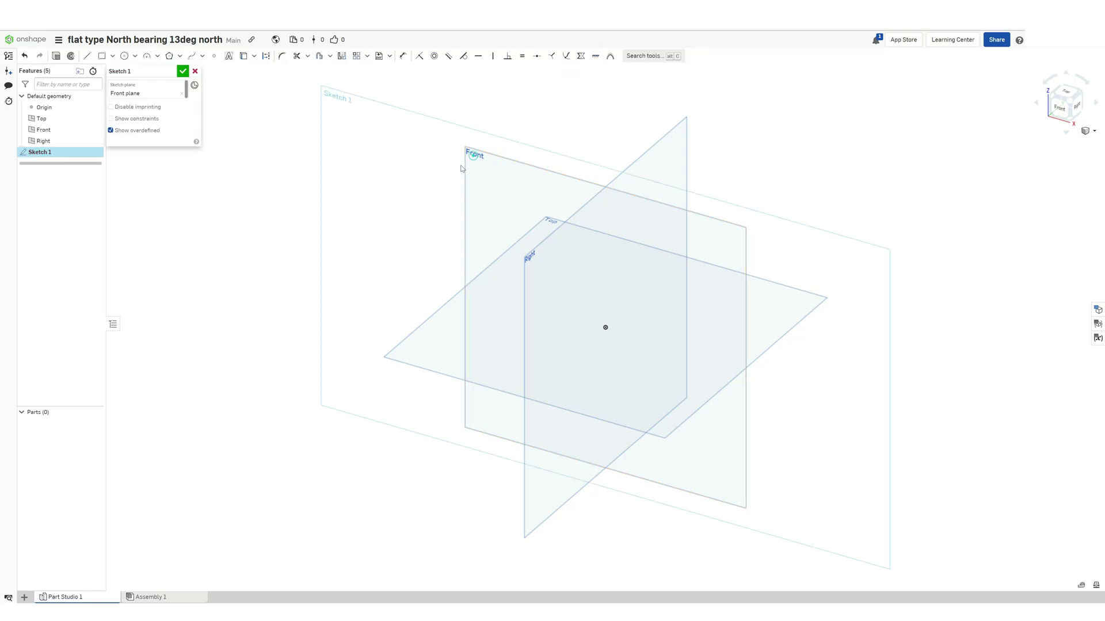
pyautogui.click(1060, 108)
pyautogui.scroll(-5, 547, 256)
pyautogui.moveTo(519, 152); pyautogui.dragTo(777, 292, button='middle')
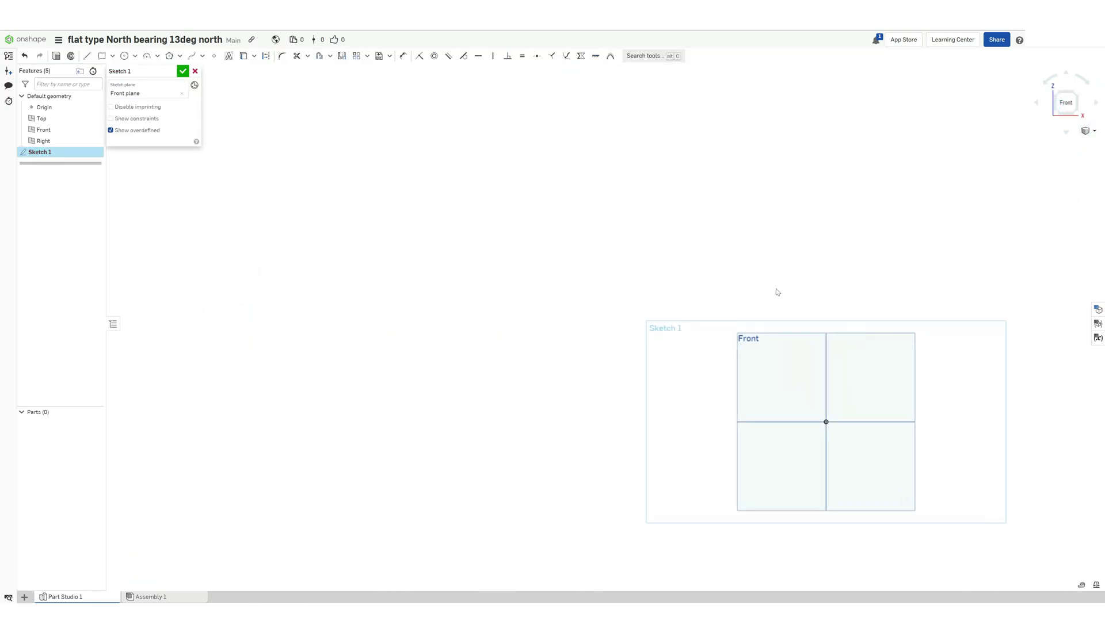
pyautogui.click(87, 55)
pyautogui.click(826, 422)
pyautogui.click(198, 187)
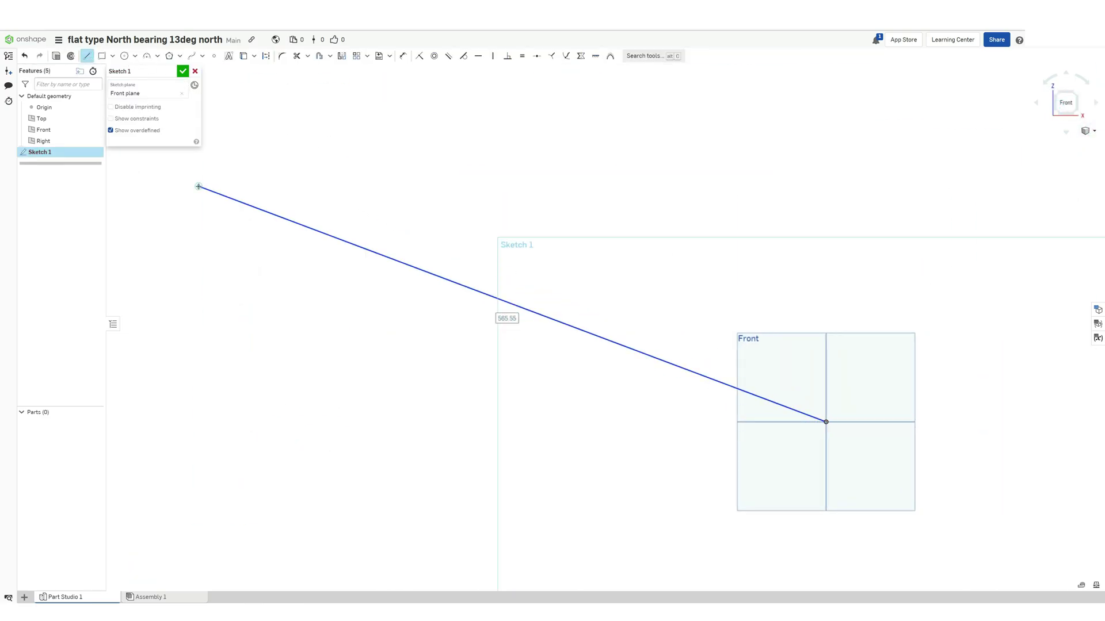
# - Dimension the line's angle to the horizontal at 12.9°
pyautogui.press('Escape')
pyautogui.write('12.5')
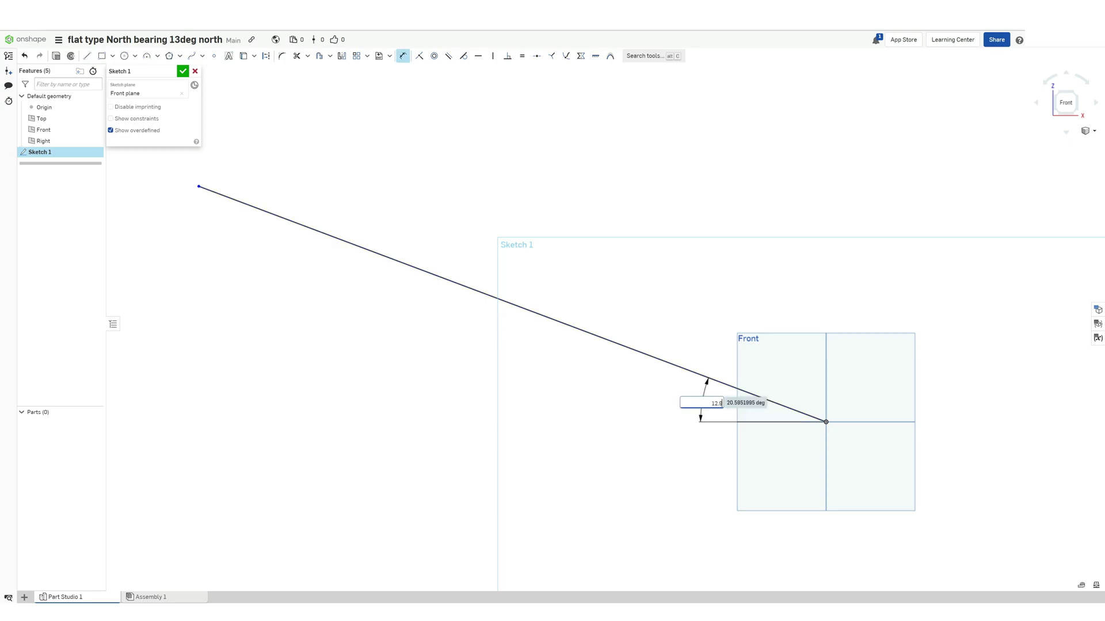
pyautogui.press('Return')
# - Dimension the inclined line's length at 600 mm
pyautogui.scroll(-4, 437, 253)
pyautogui.moveTo(438, 253); pyautogui.dragTo(673, 313, button='middle')
pyautogui.click(403, 57)
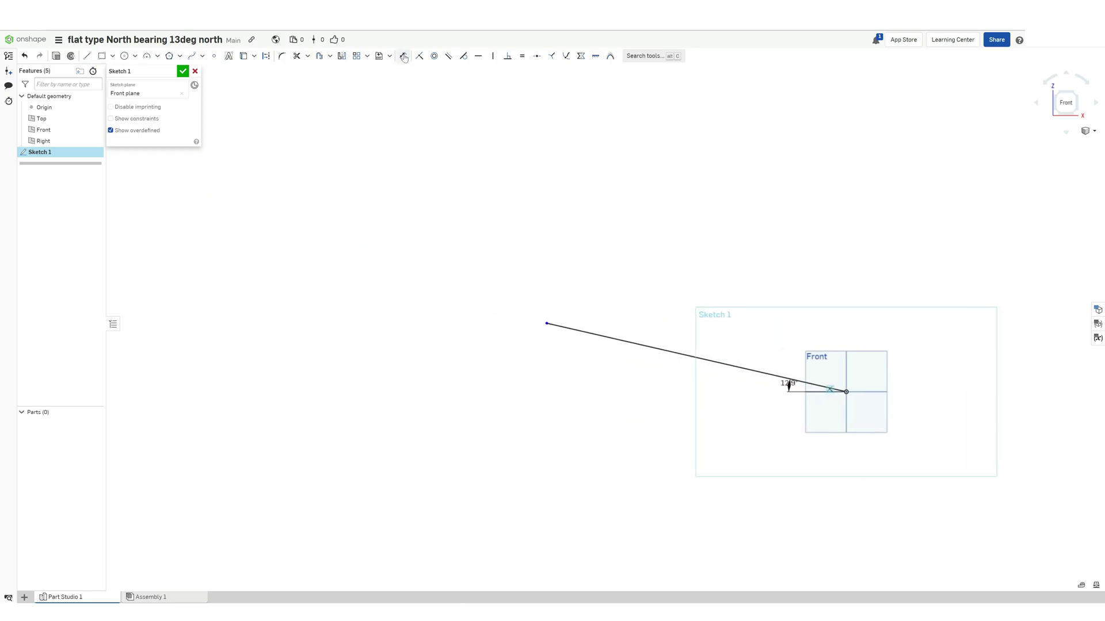
pyautogui.click(599, 336)
pyautogui.click(666, 444)
pyautogui.write('600')
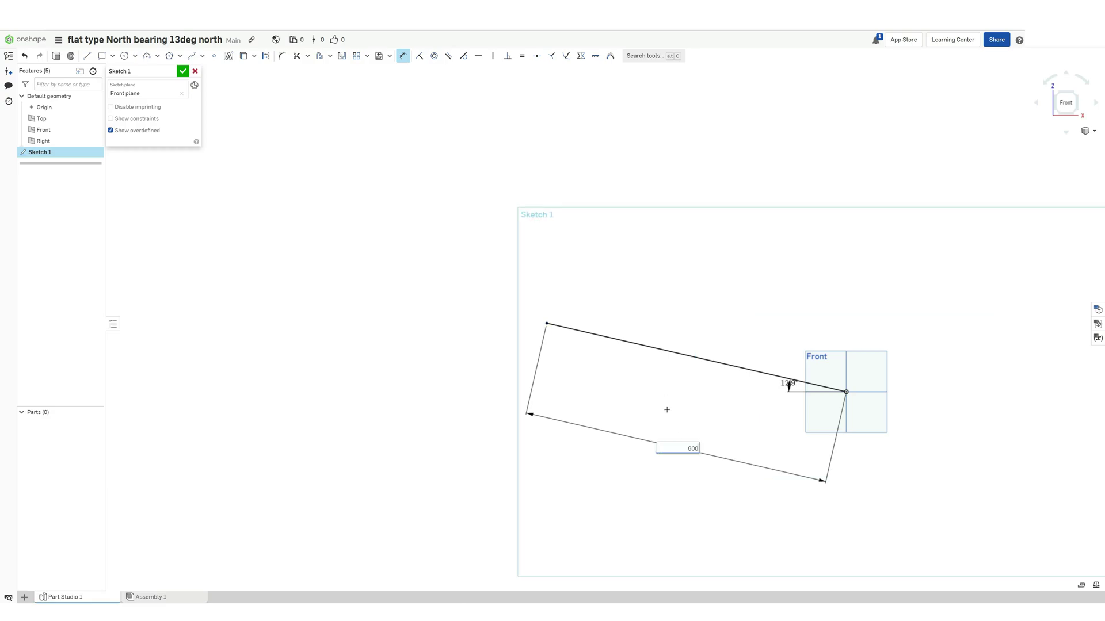
pyautogui.press('Return')
# - Convert the inclined line to construction geometry
pyautogui.scroll(3, 852, 414)
pyautogui.doubleClick(373, 268)
pyautogui.press('Escape')
pyautogui.click(343, 261)
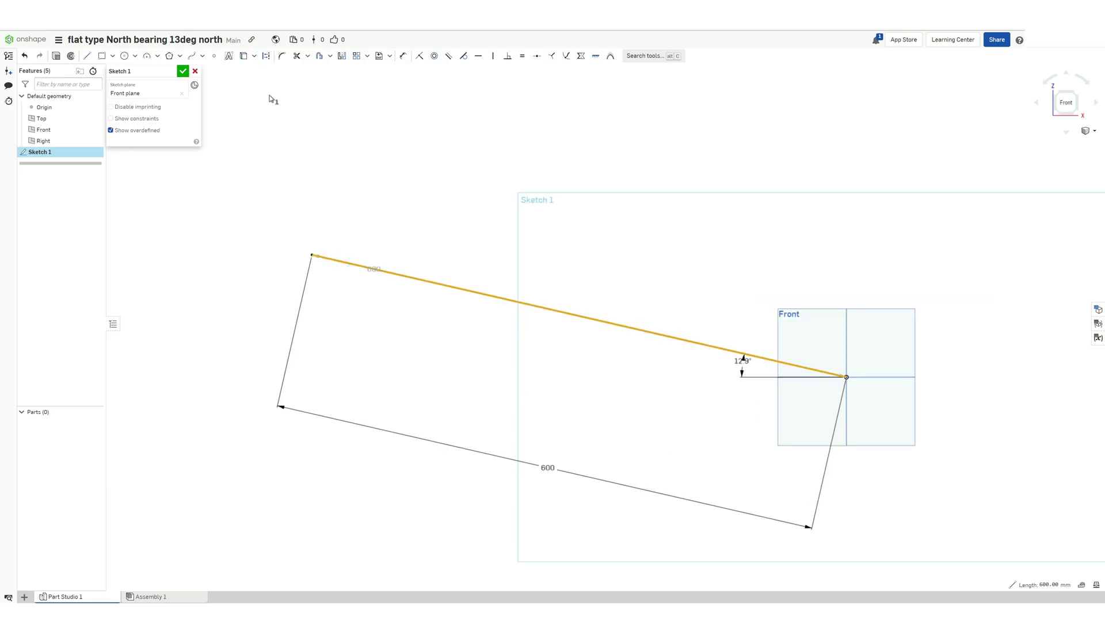
pyautogui.click(265, 56)
# - Sketch a closed narrow rectangle below and perpendicular to the construction line, about 194 mm long and 12 mm wide, with one short side on that line
pyautogui.press('l')
pyautogui.moveTo(396, 275); pyautogui.dragTo(541, 294, button='middle')
pyautogui.click(541, 294)
pyautogui.click(500, 465)
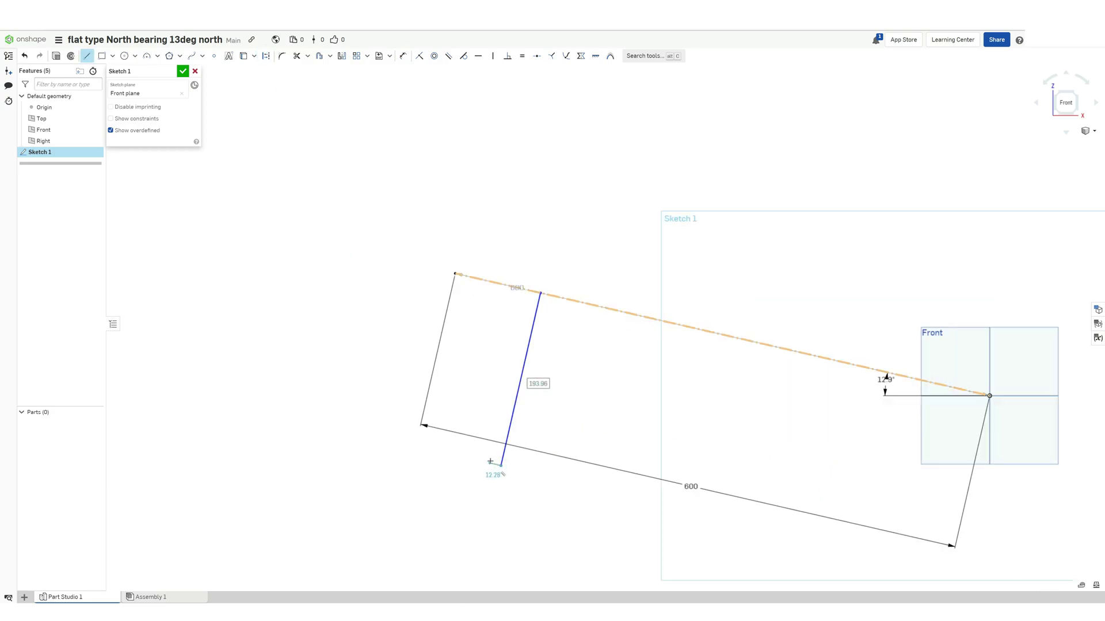
pyautogui.click(490, 462)
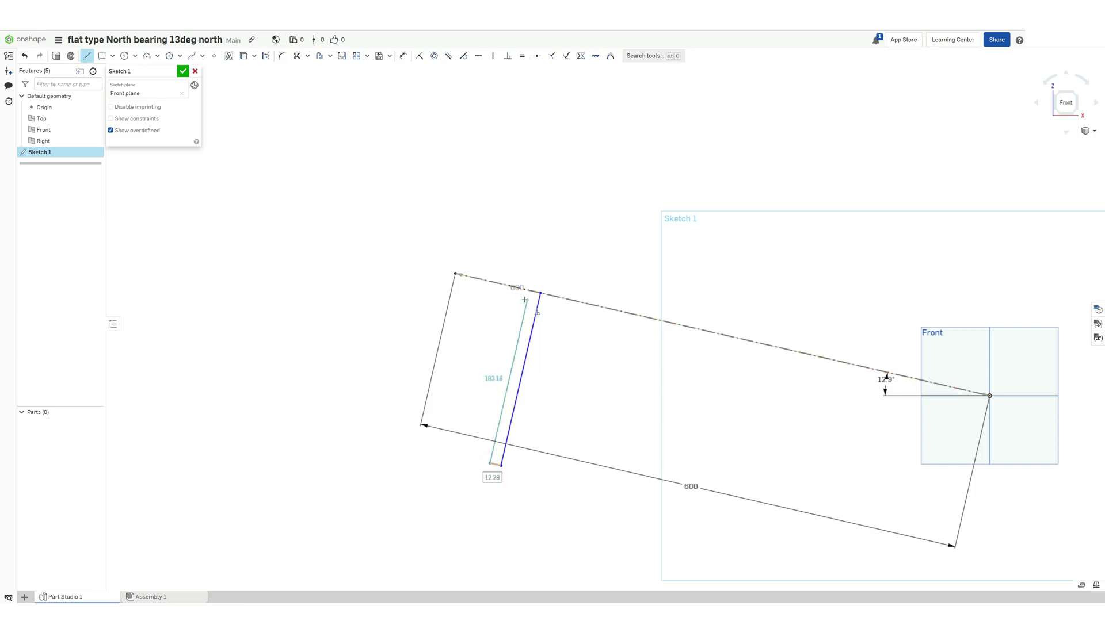
pyautogui.click(529, 291)
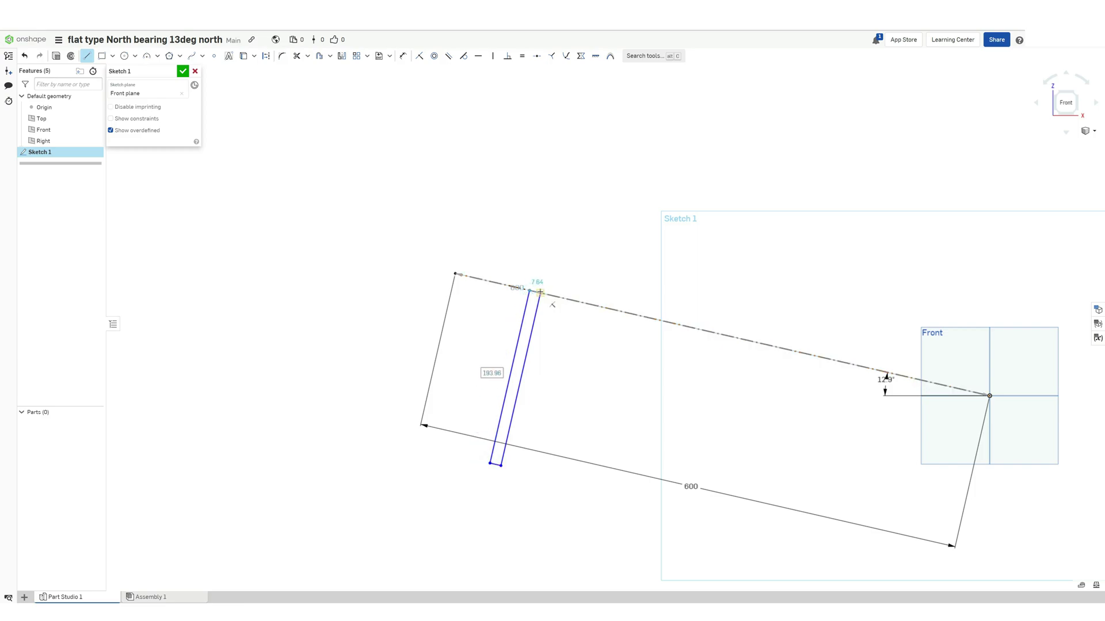
pyautogui.click(541, 293)
# - Dimension the narrow rectangle's long side at 300 mm
pyautogui.press('d')
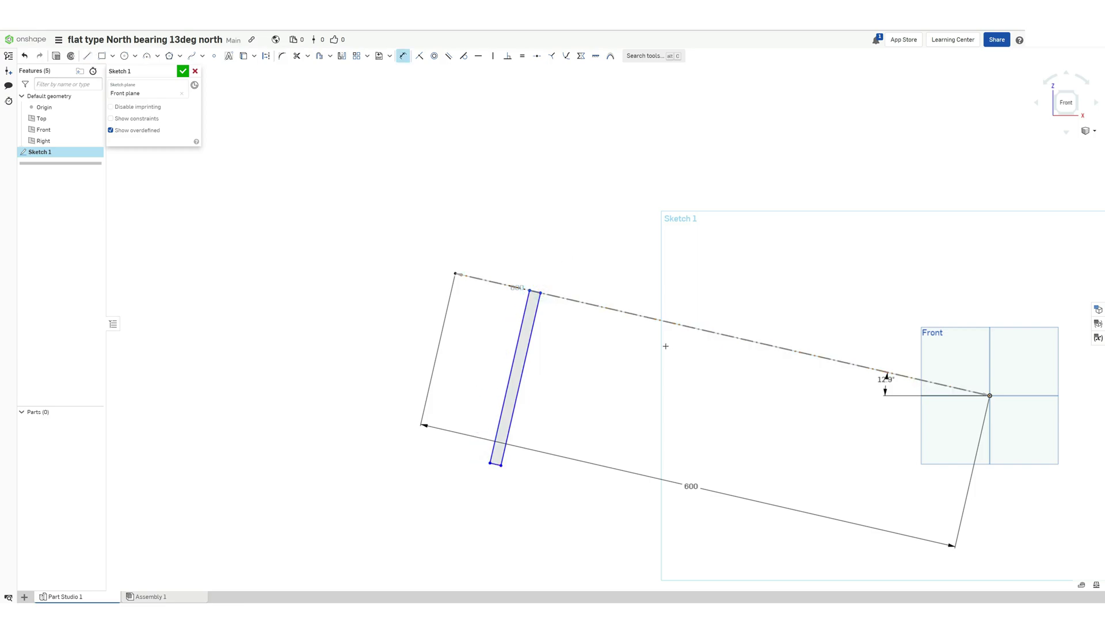
pyautogui.click(528, 345)
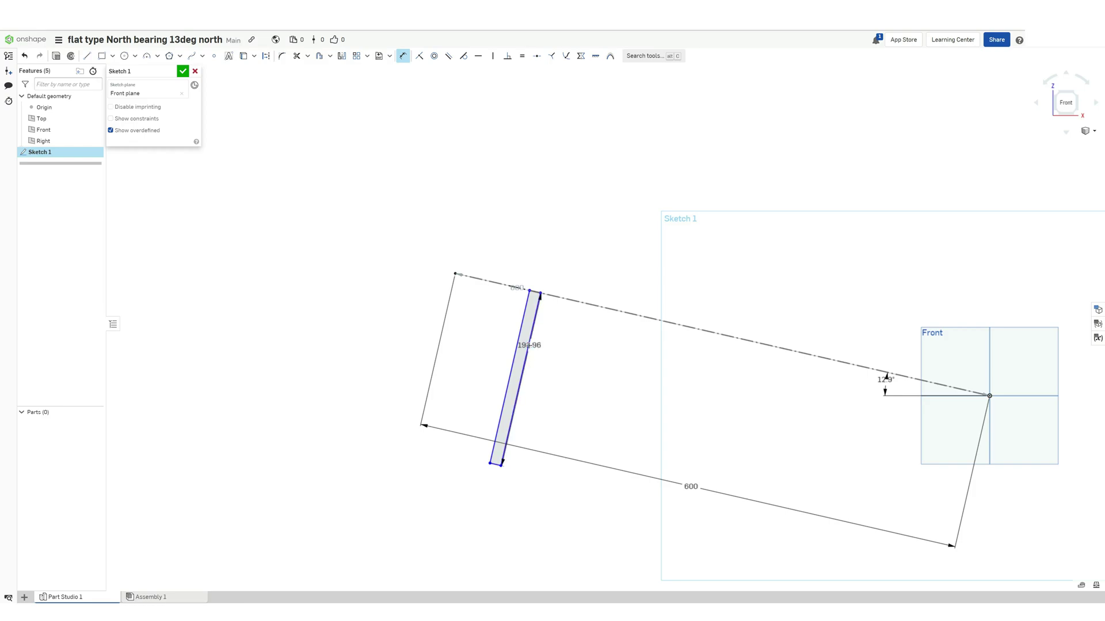
pyautogui.click(617, 355)
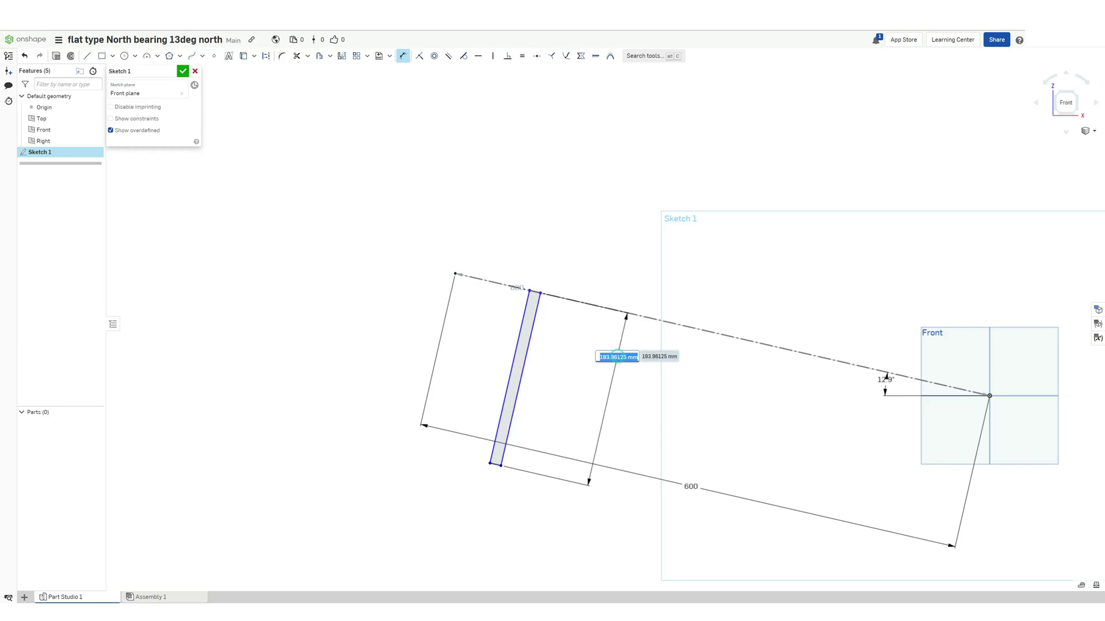
pyautogui.write('300')
pyautogui.press('Return')
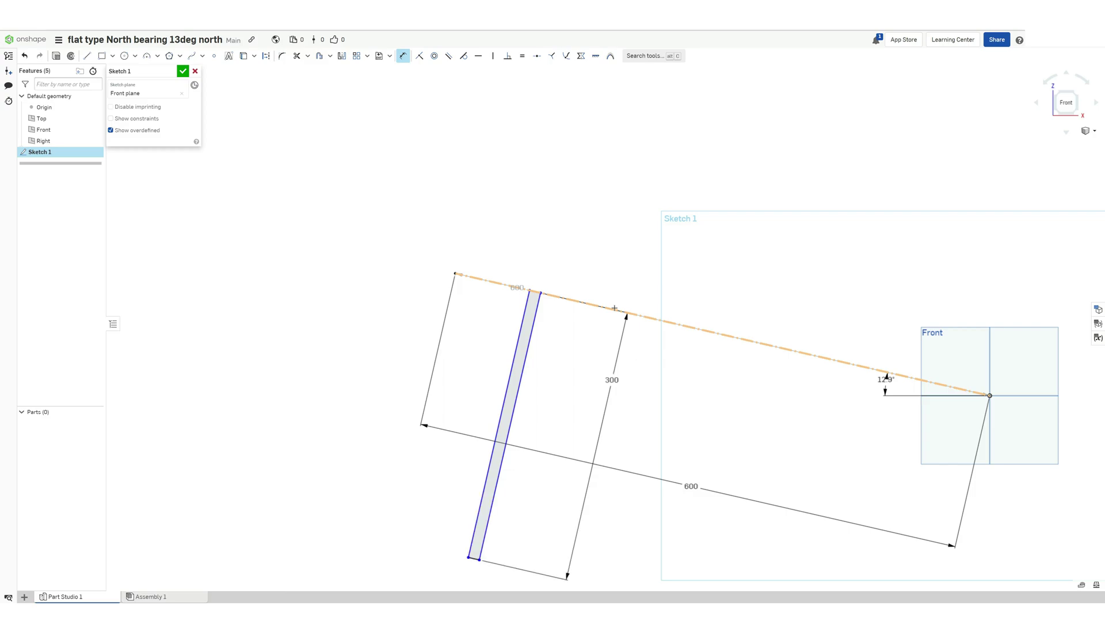
# - Set the construction line's length to 900 mm
pyautogui.doubleClick(691, 487)
pyautogui.write('9')
pyautogui.write('900')
pyautogui.press('Return')
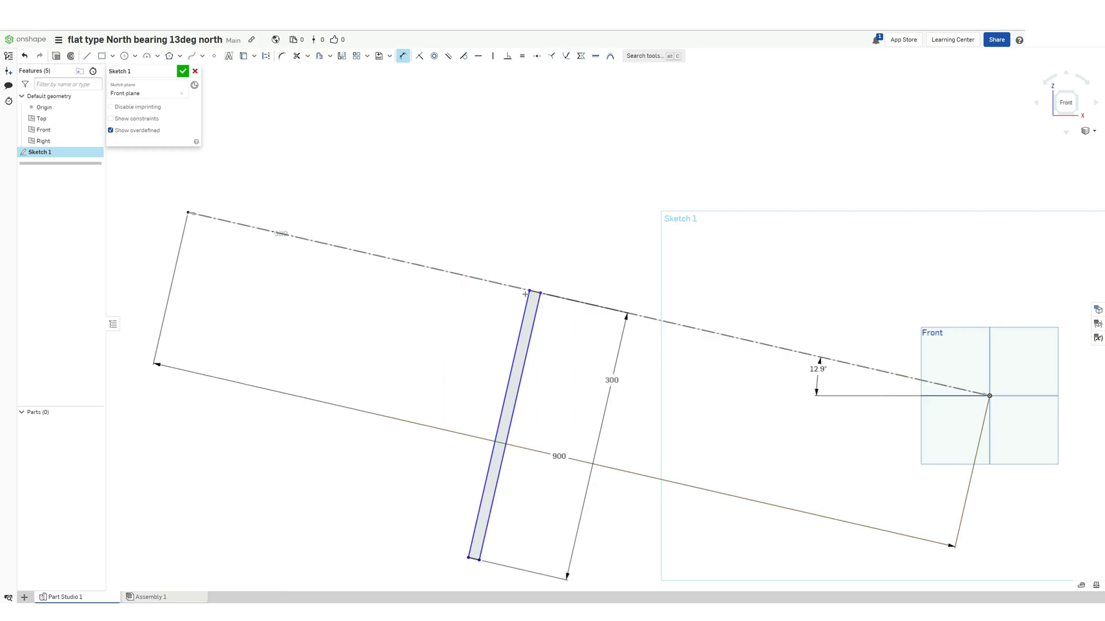
# - Dimension the rectangle's width at 10 mm and its near long side at 700 mm from the origin, and accept the sketch
pyautogui.click(524, 316)
pyautogui.click(535, 316)
pyautogui.click(534, 317)
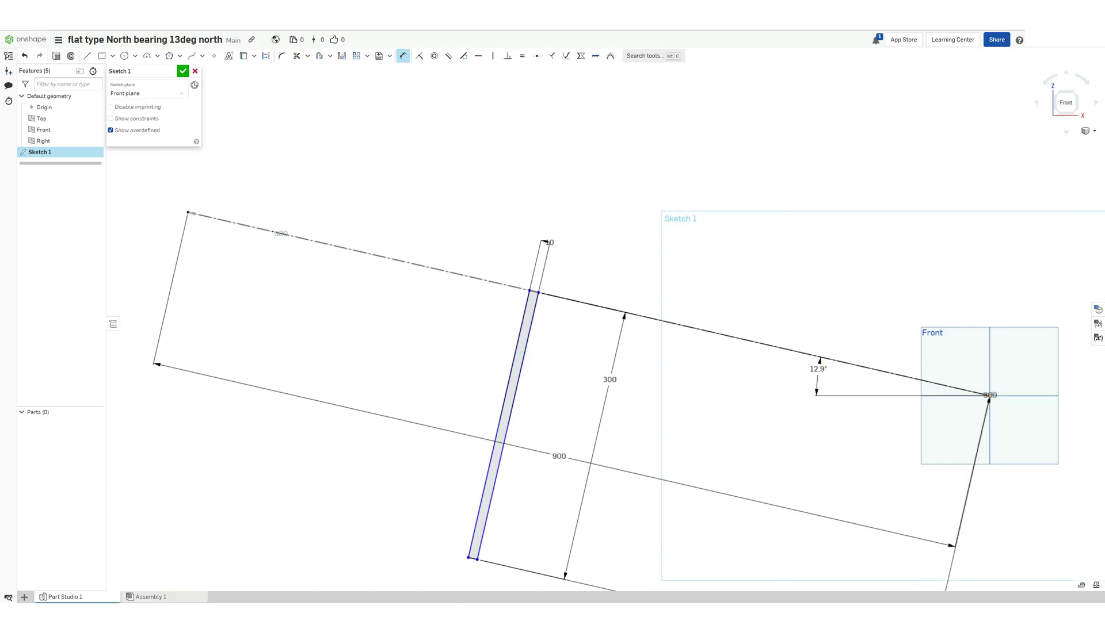
pyautogui.click(989, 395)
pyautogui.click(763, 319)
pyautogui.write('700')
pyautogui.press('Return')
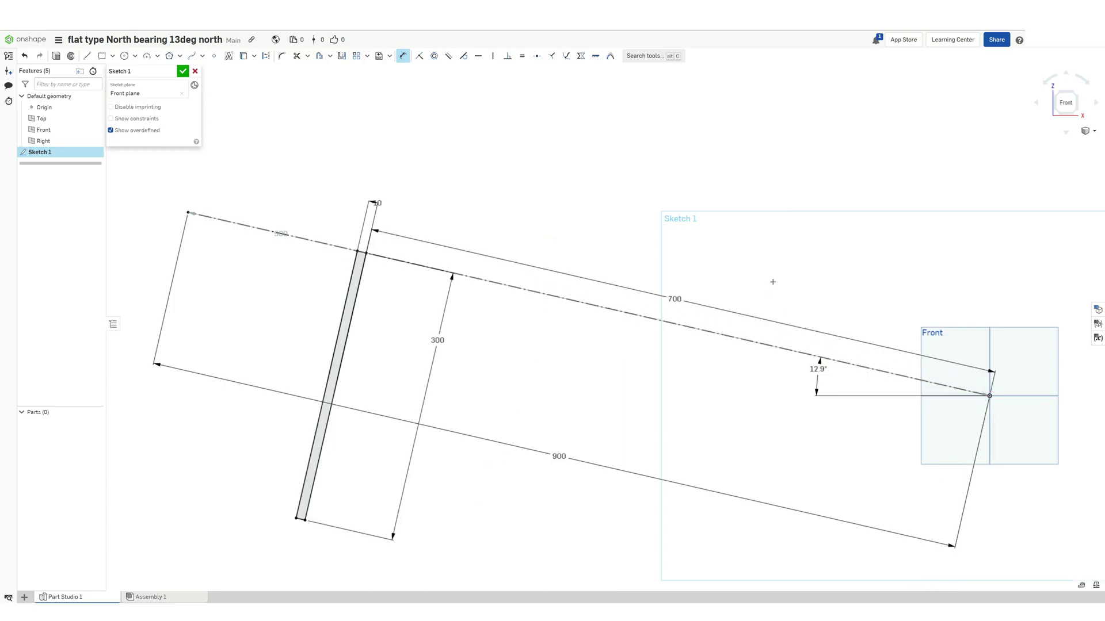
pyautogui.click(183, 71)
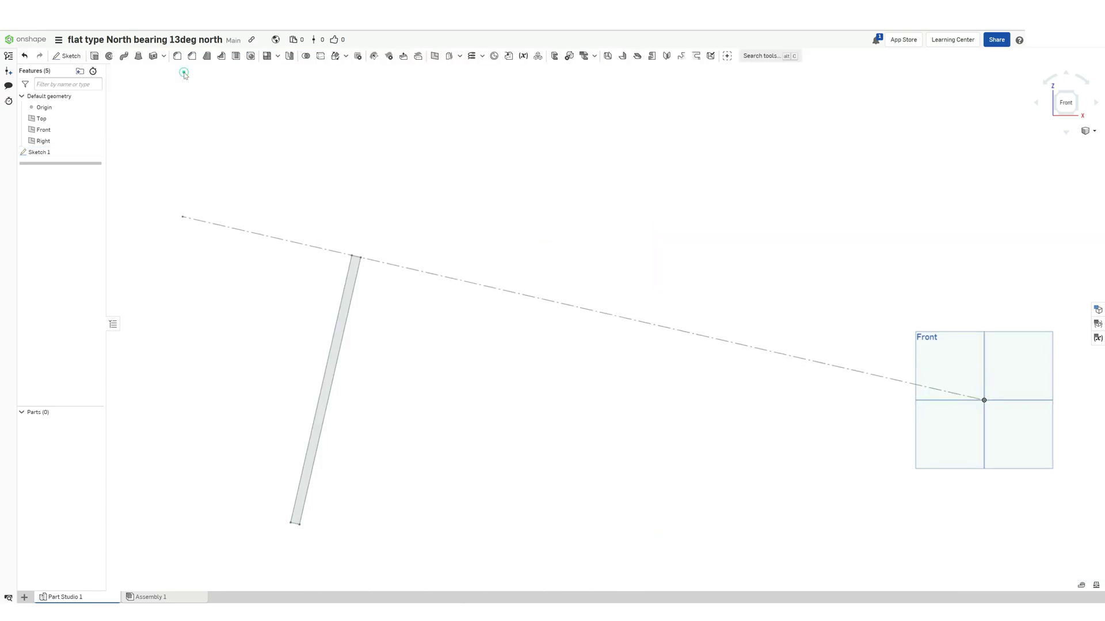
# - Revolve the narrow rectangle a full turn around the construction line as a new solid disc
pyautogui.click(113, 59)
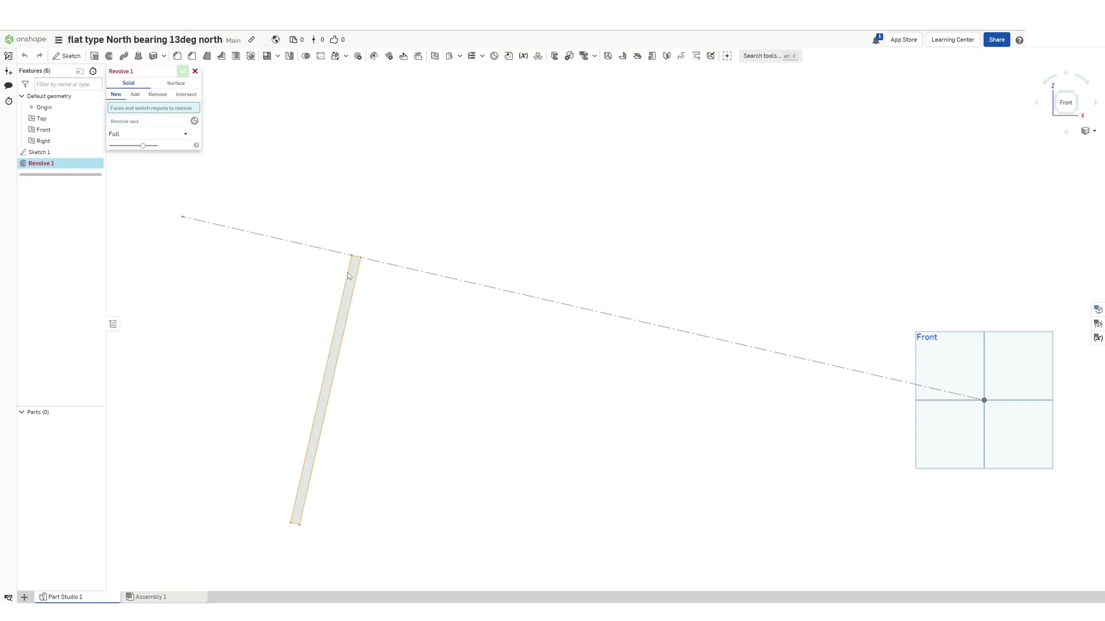
pyautogui.click(348, 276)
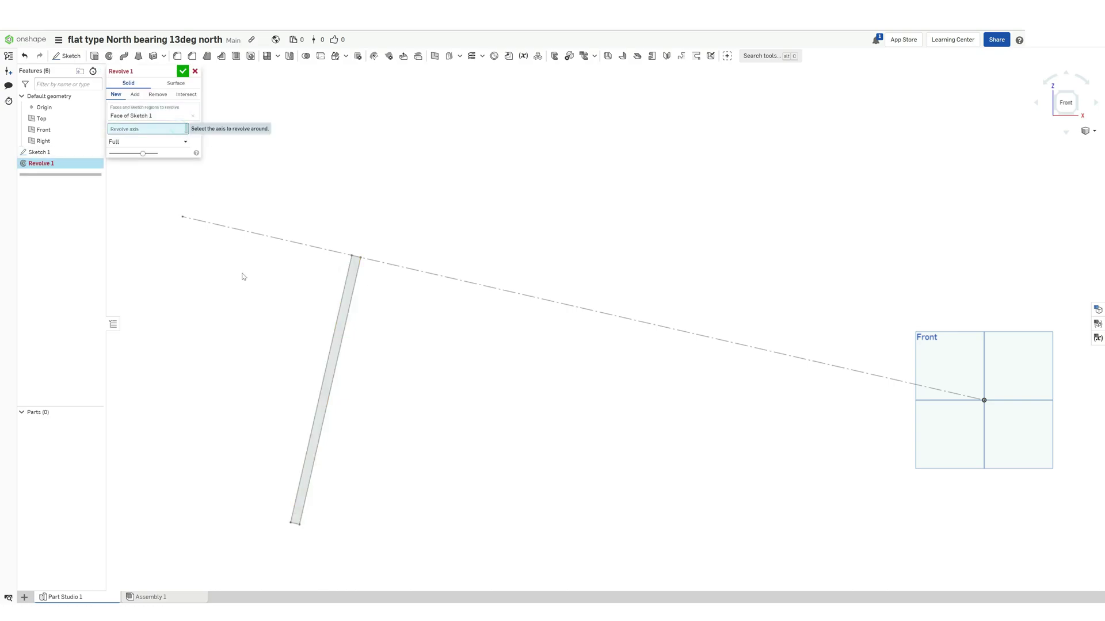
pyautogui.click(282, 242)
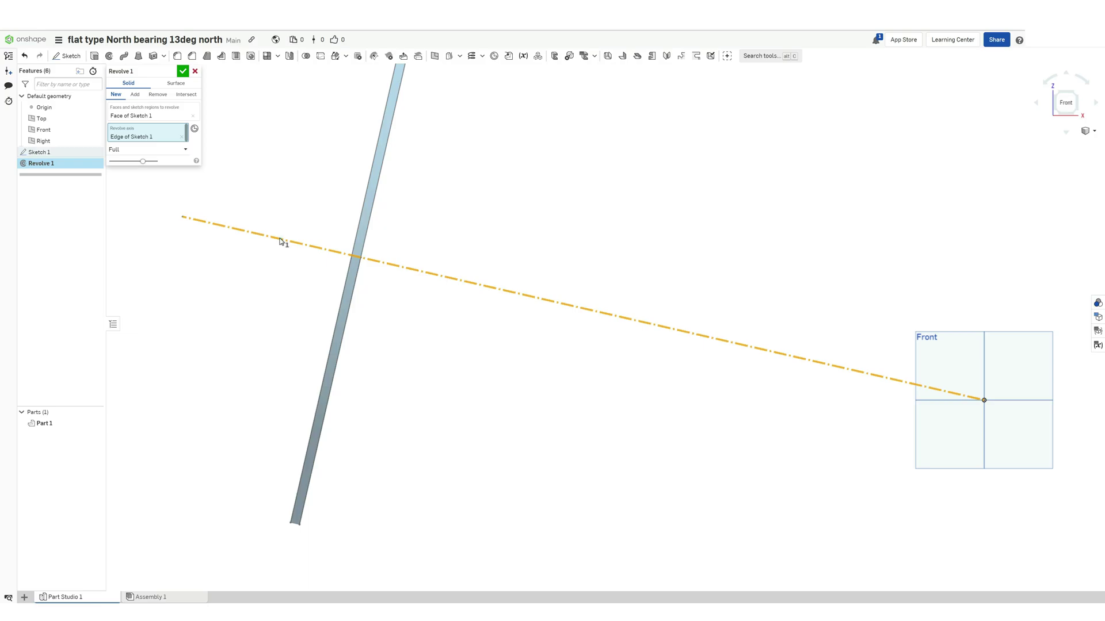
pyautogui.scroll(-3, 347, 222)
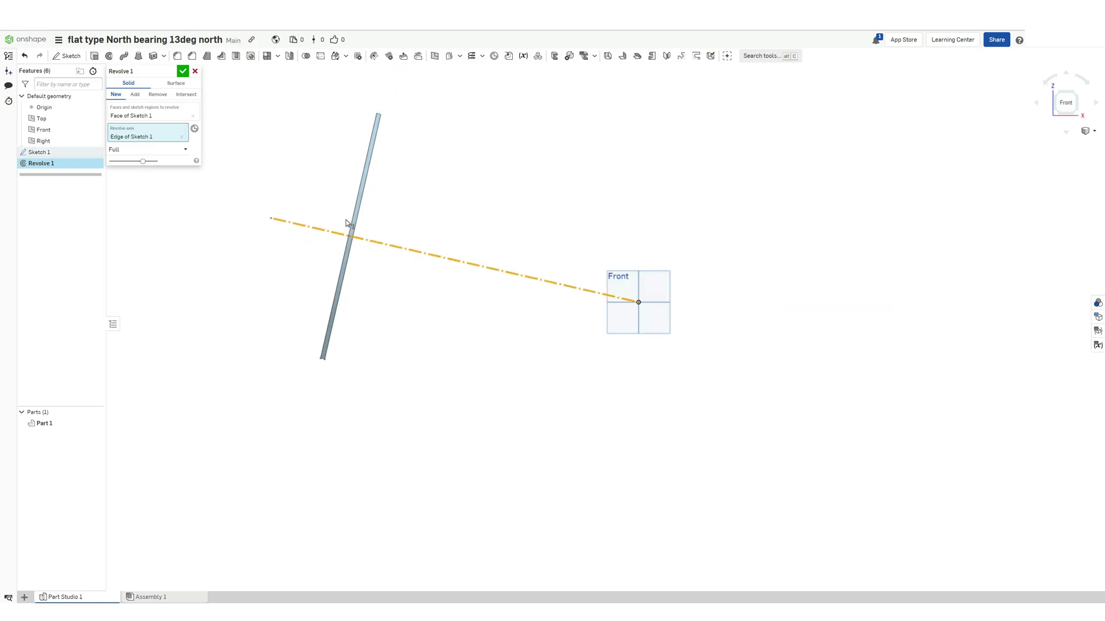
pyautogui.click(184, 72)
# - Edit the disc's sketch to set the rectangle's distance from the origin to 800 mm
pyautogui.doubleClick(43, 152)
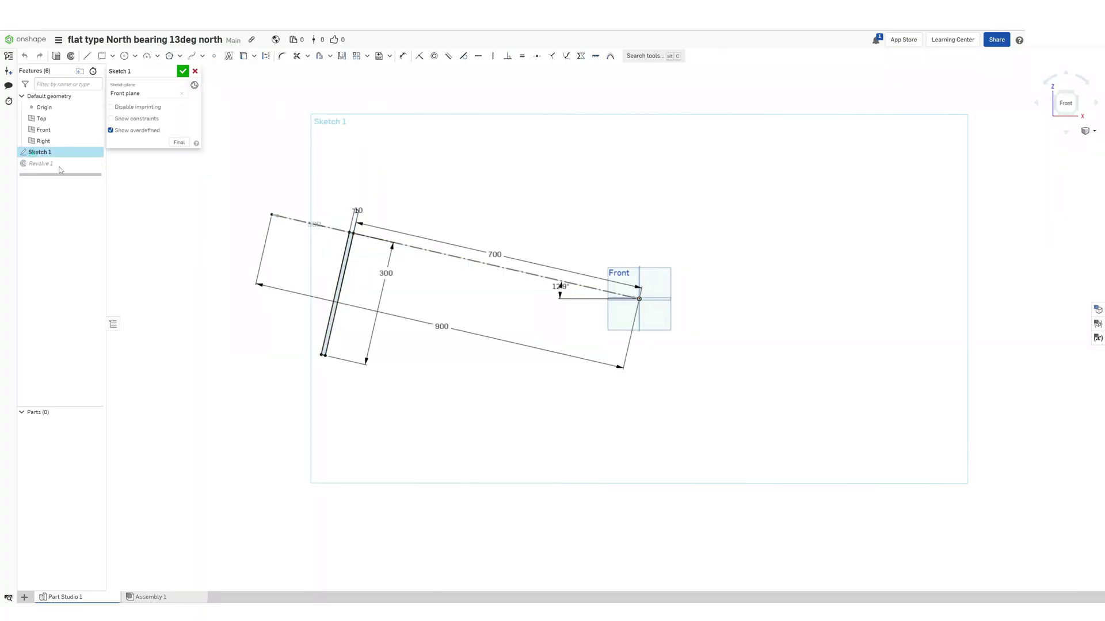
pyautogui.write('800')
pyautogui.press('Return')
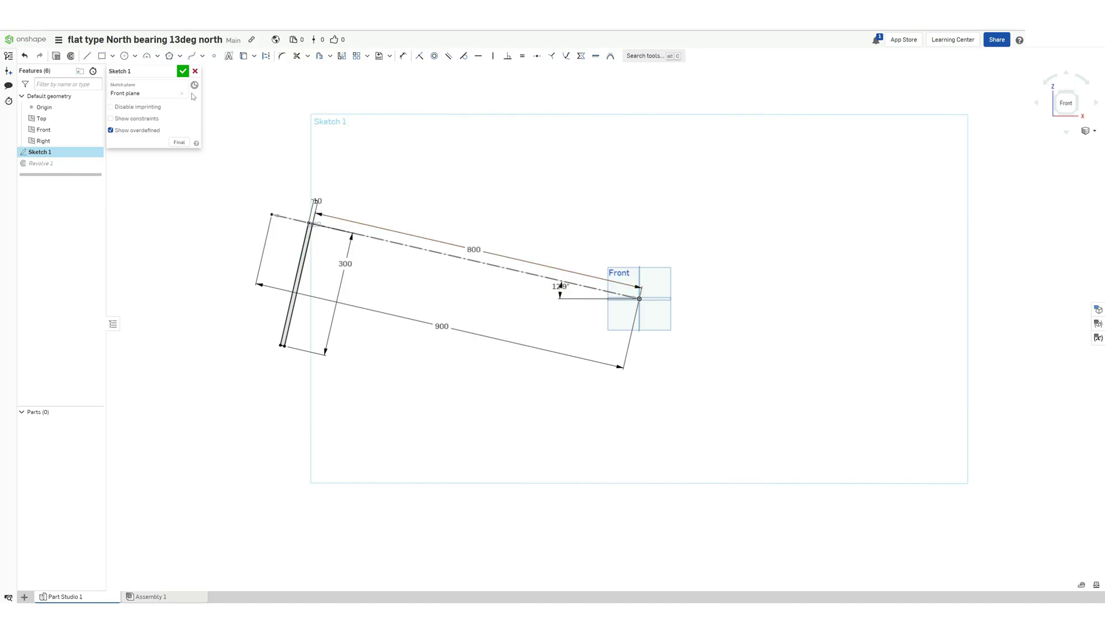
pyautogui.click(185, 74)
# - Set the disc profile's distance from the origin to 800 mm and revolve the profile fully around the construction line again
pyautogui.moveTo(451, 269)
pyautogui.mouseDown(button='right')
pyautogui.moveTo(520, 261)
pyautogui.moveTo(520, 281)
pyautogui.moveTo(472, 268)
pyautogui.moveTo(478, 298)
pyautogui.mouseUp(button='right')
pyautogui.click(1054, 107)
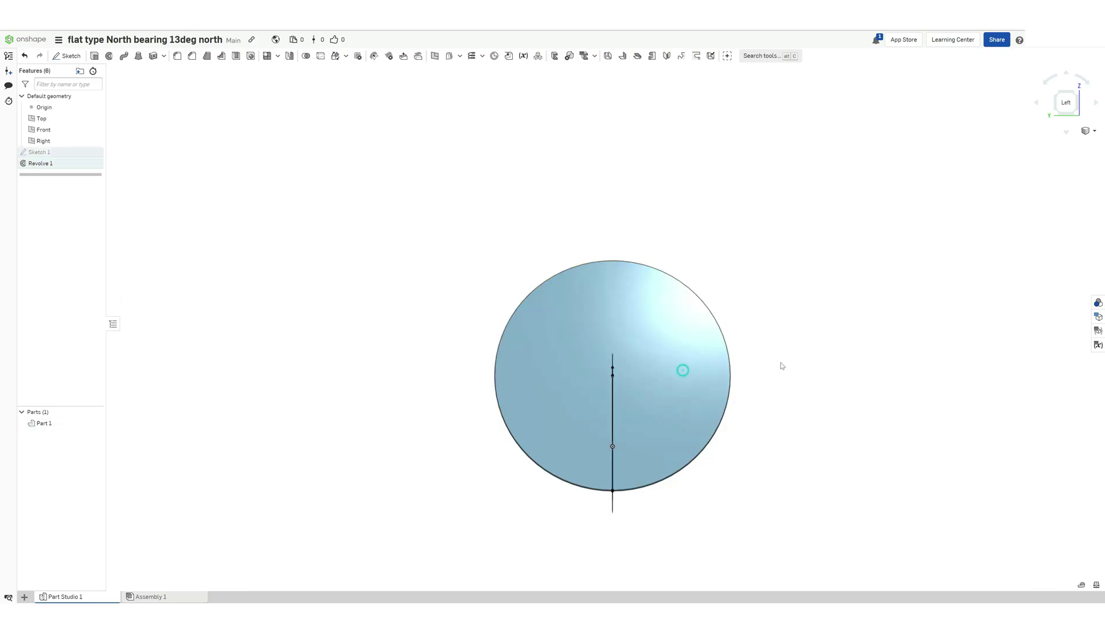
pyautogui.moveTo(781, 368); pyautogui.dragTo(703, 283, button='right')
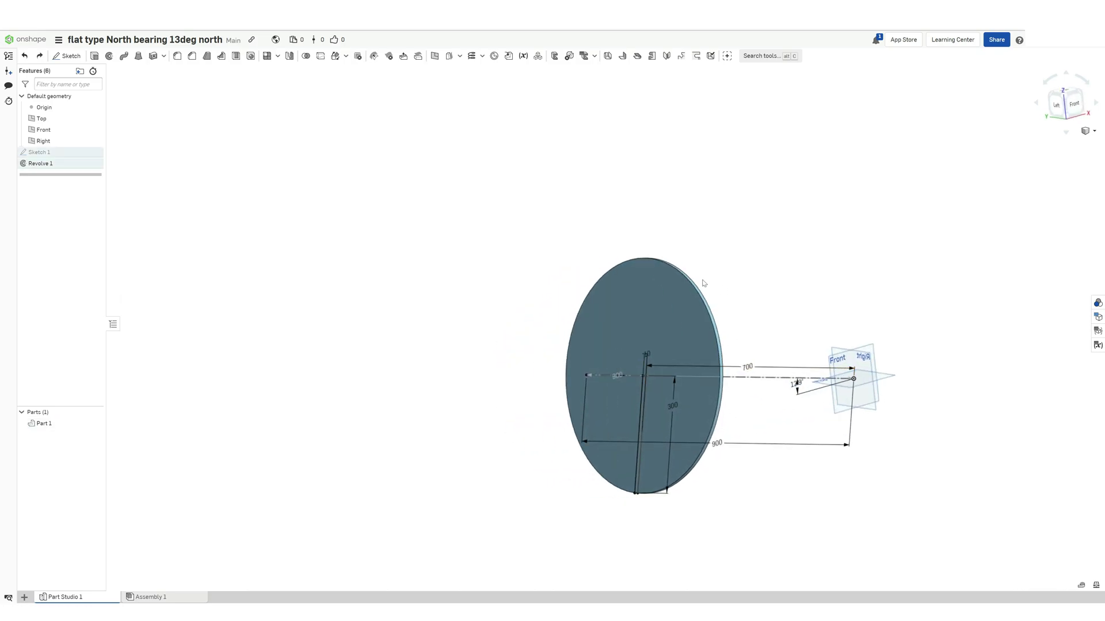
pyautogui.doubleClick(747, 367)
pyautogui.write('800')
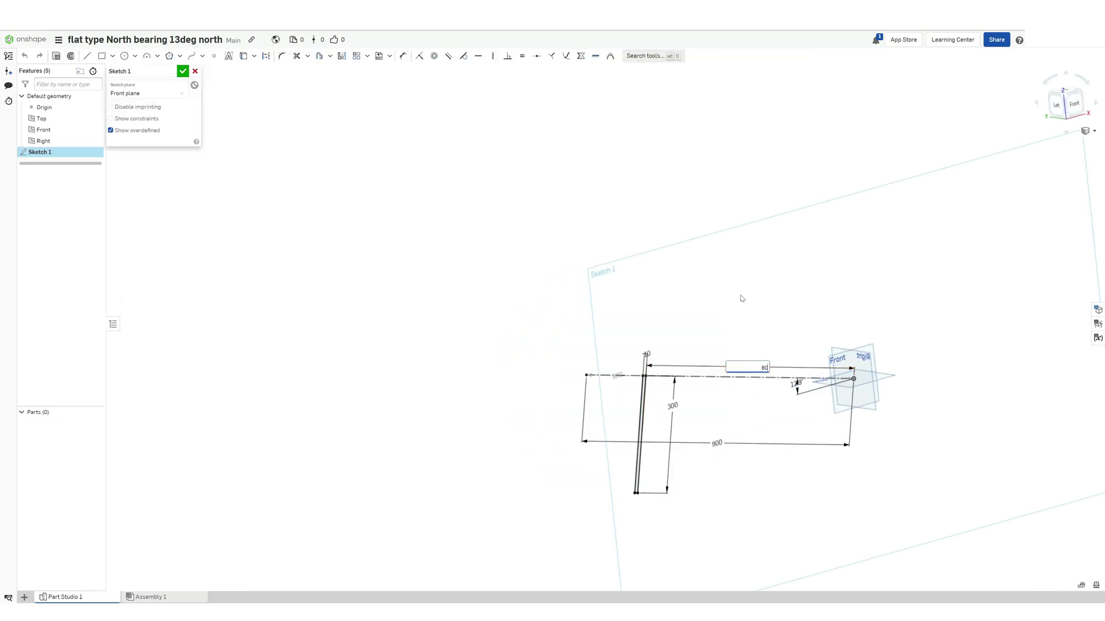
pyautogui.press('Return')
pyautogui.press('Return')
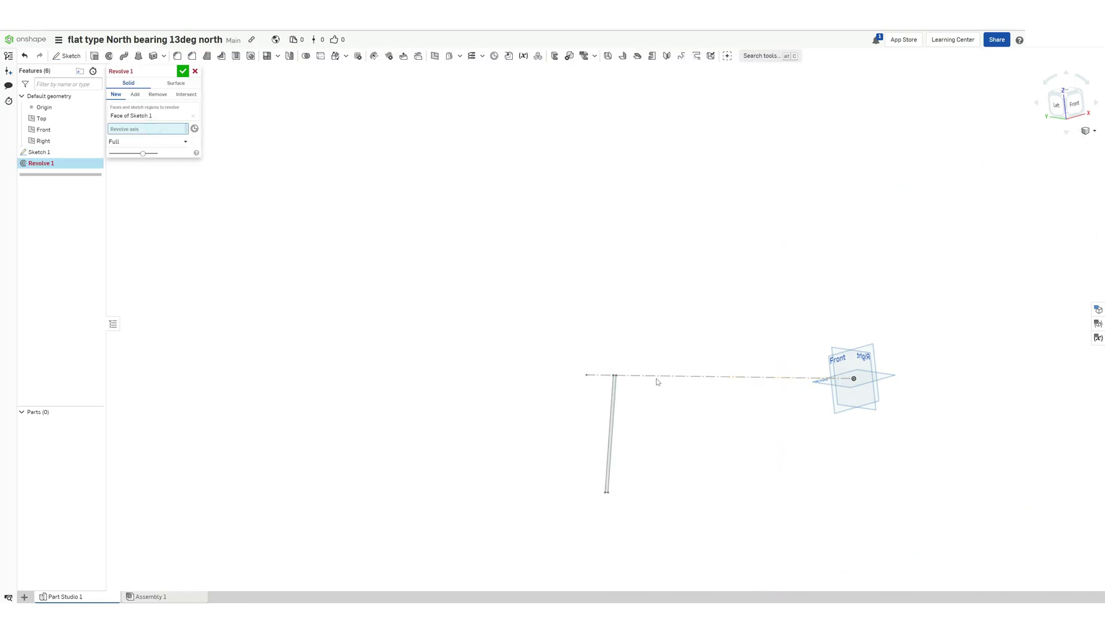
pyautogui.click(183, 71)
# - Start a new sketch on the Front plane and draw a rectangle about 892 by 561 mm across most of the disc
pyautogui.moveTo(791, 387); pyautogui.dragTo(736, 416, button='right')
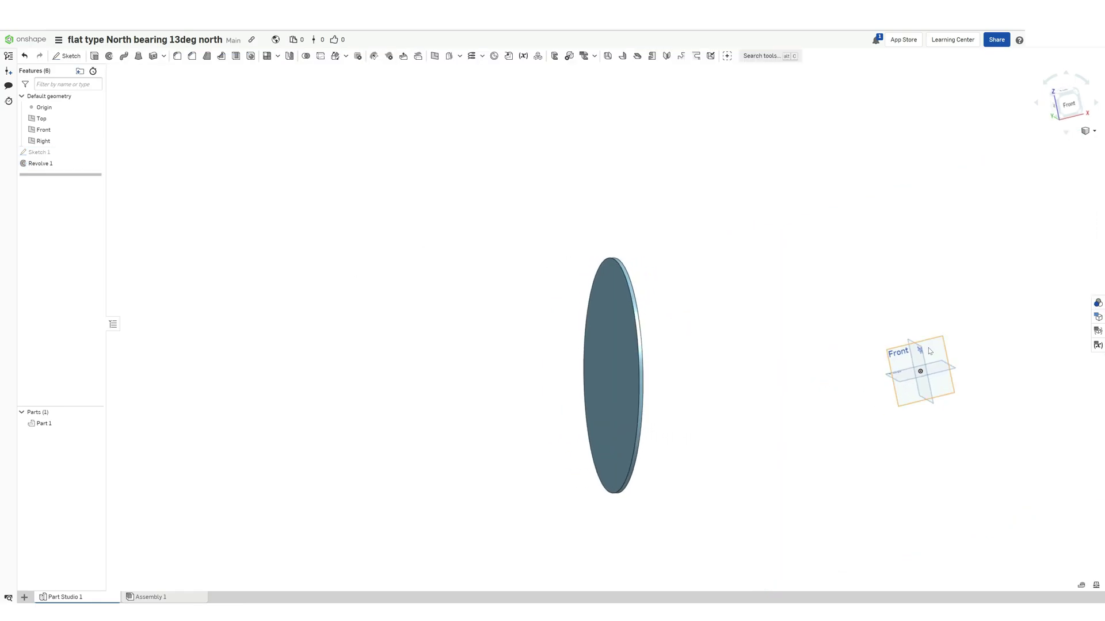
pyautogui.click(902, 349)
pyautogui.hotkey('shift', 's')
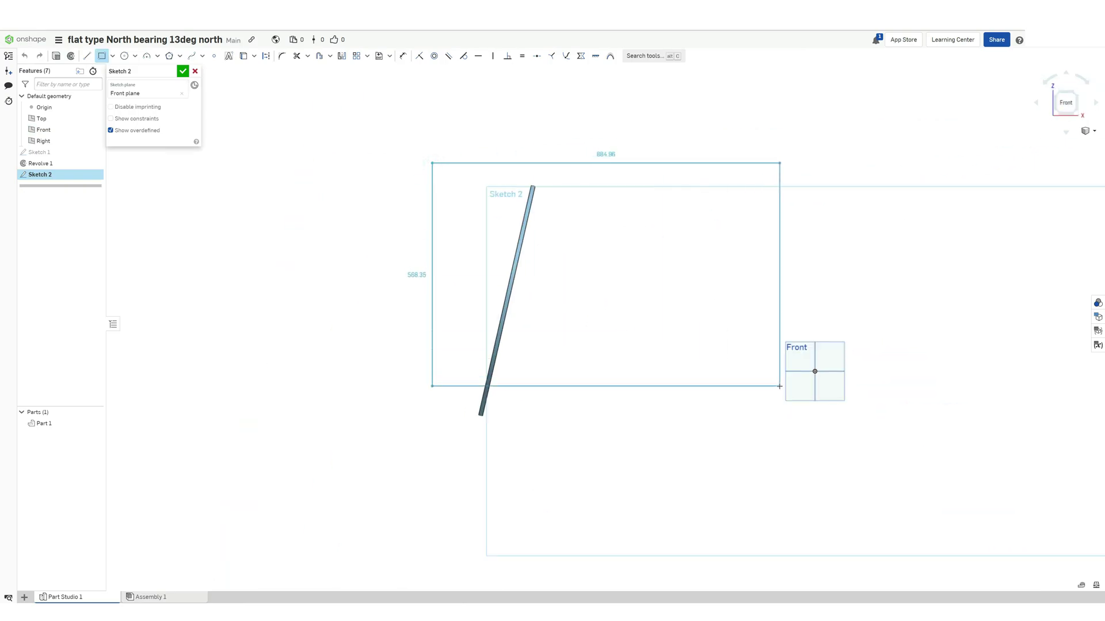
pyautogui.click(782, 383)
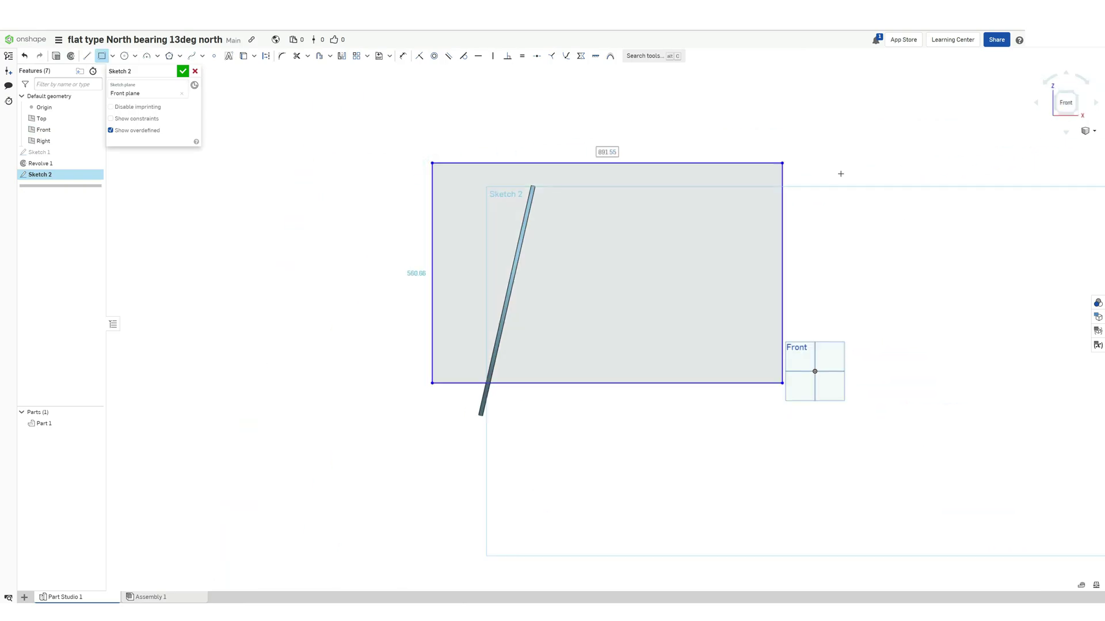
# - Dimension the large rectangle's lower edge at 30 mm from the origin
pyautogui.click(402, 55)
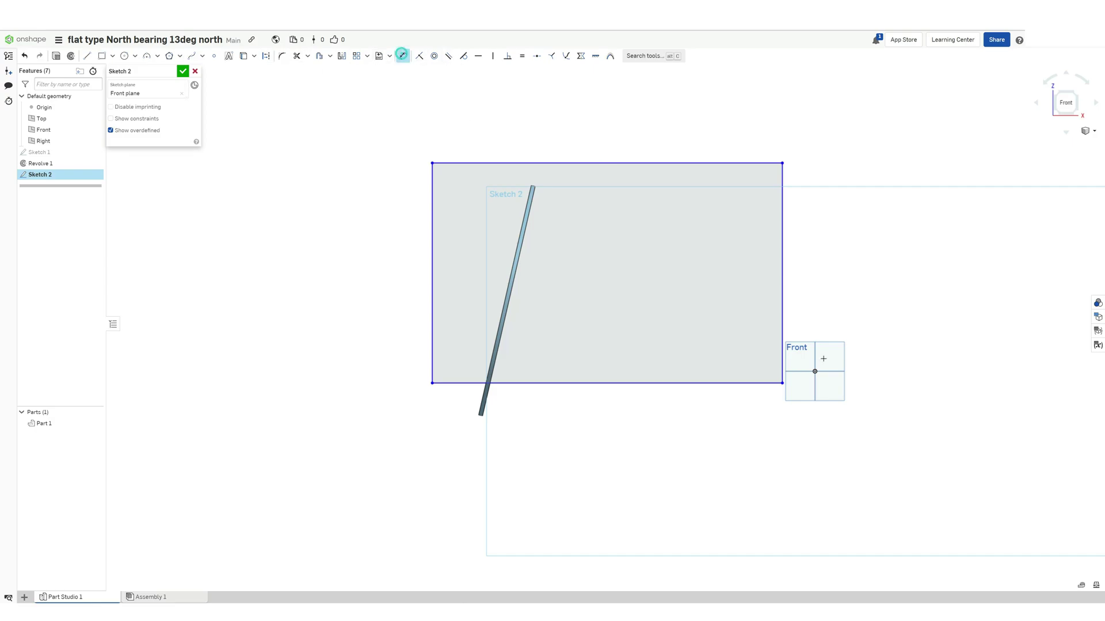
pyautogui.click(767, 382)
pyautogui.click(815, 371)
pyautogui.click(692, 349)
pyautogui.write('30')
pyautogui.press('Return')
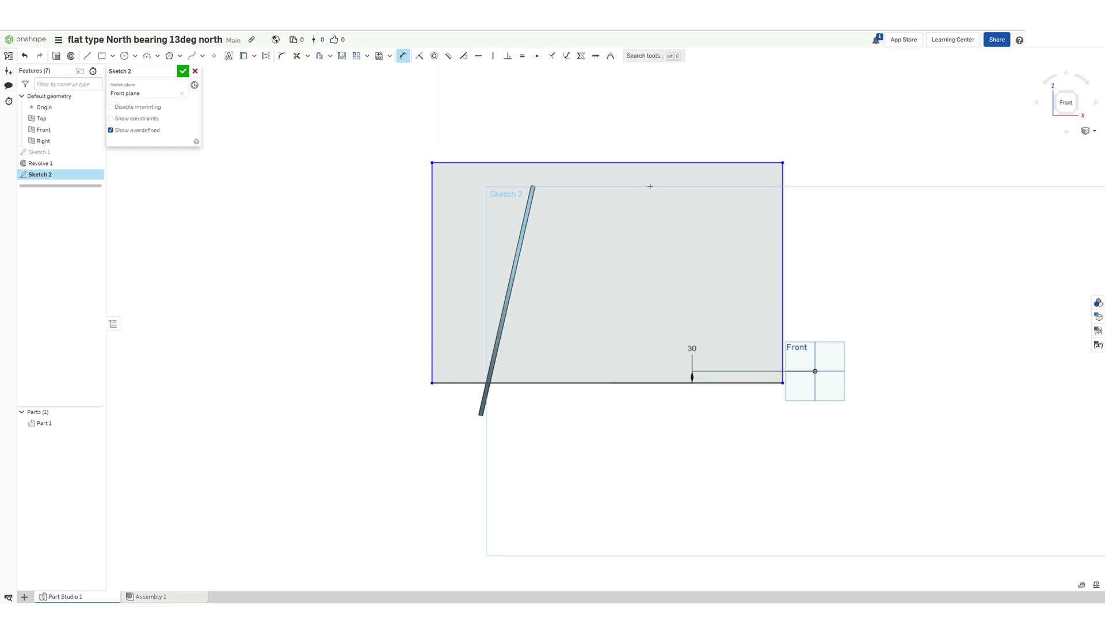
# - Dimension the large rectangle's vertical edge nearest the origin at 100 mm from the origin
pyautogui.click(783, 304)
pyautogui.click(814, 371)
pyautogui.click(800, 304)
pyautogui.write('100')
pyautogui.press('Return')
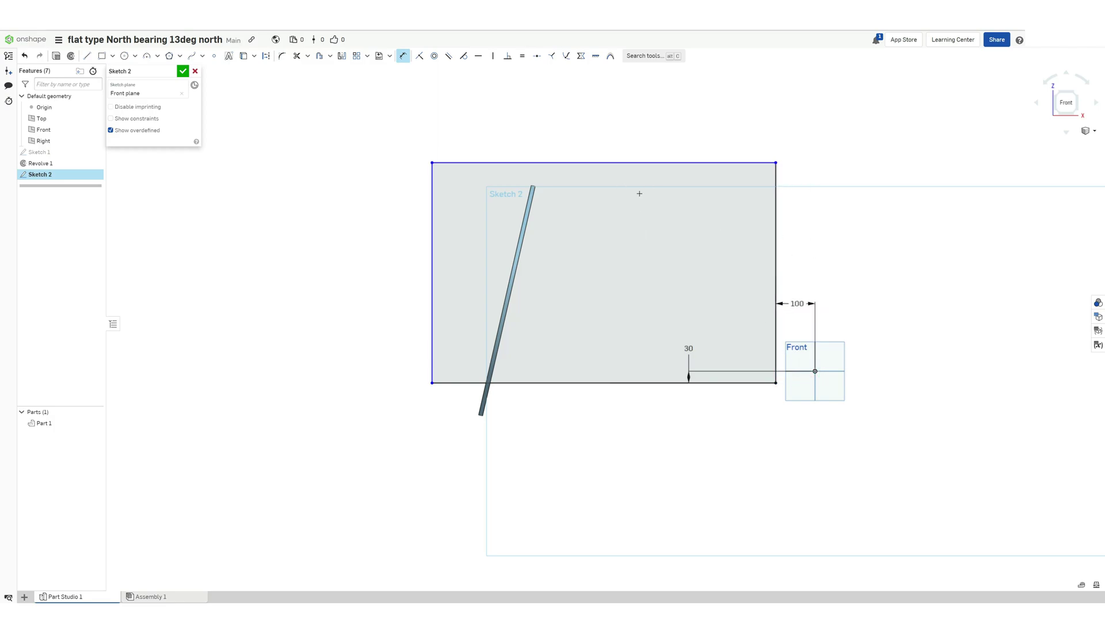
# - Dimension the large rectangle at 550 mm high and 800 mm wide, and finish the sketch
pyautogui.click(776, 230)
pyautogui.click(863, 249)
pyautogui.write('550')
pyautogui.press('Return')
pyautogui.click(607, 383)
pyautogui.click(608, 401)
pyautogui.write('800')
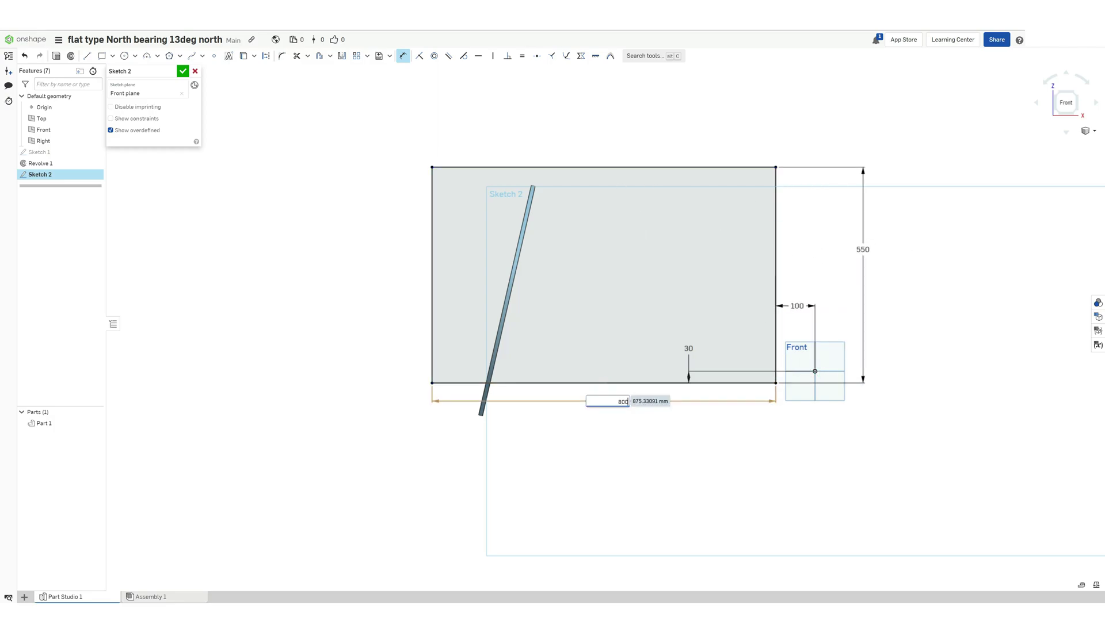
pyautogui.press('Return')
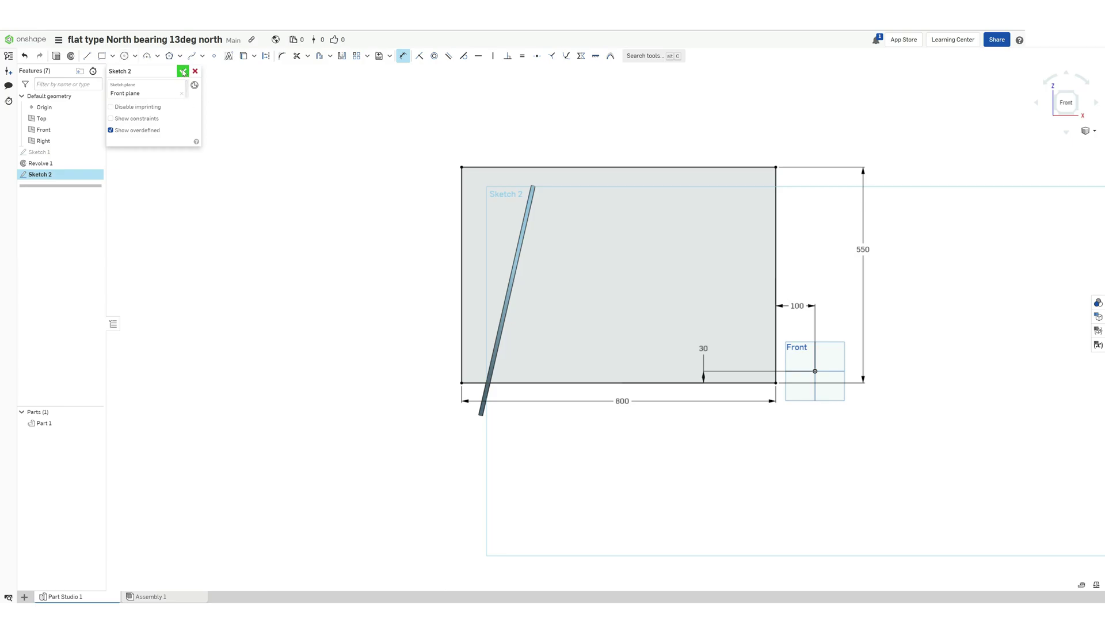
pyautogui.click(183, 71)
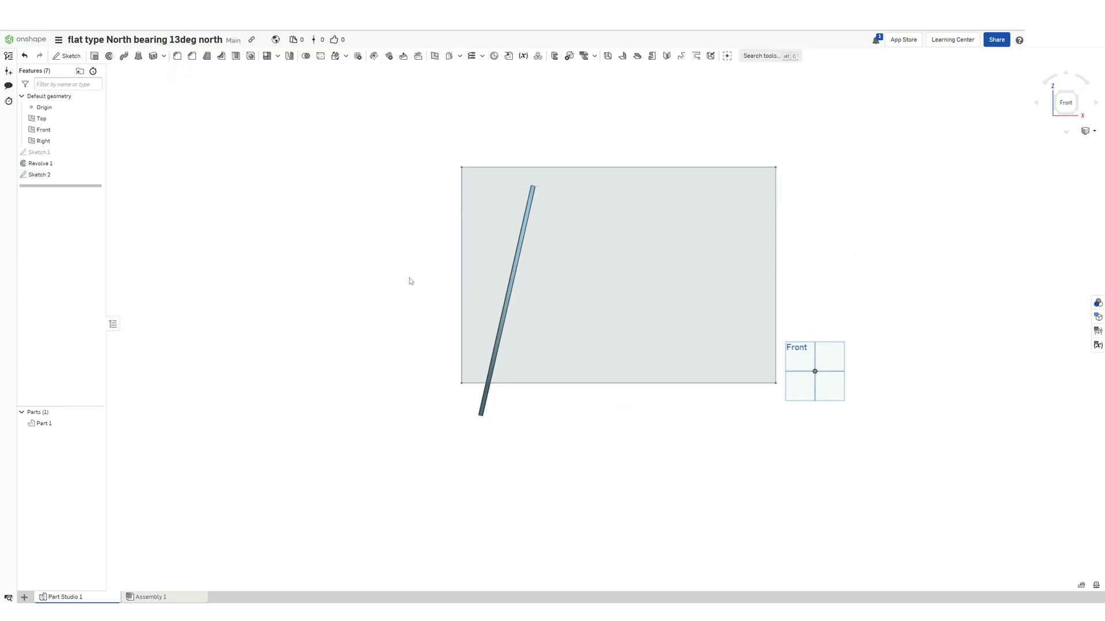
# - Extrude the large rectangle as a symmetric blind removal of 800 mm depth to cut away the upper part of the disc
pyautogui.moveTo(407, 278)
pyautogui.mouseDown(button='right')
pyautogui.moveTo(442, 288)
pyautogui.moveTo(448, 305)
pyautogui.mouseUp(button='right')
pyautogui.doubleClick(95, 56)
pyautogui.click(157, 96)
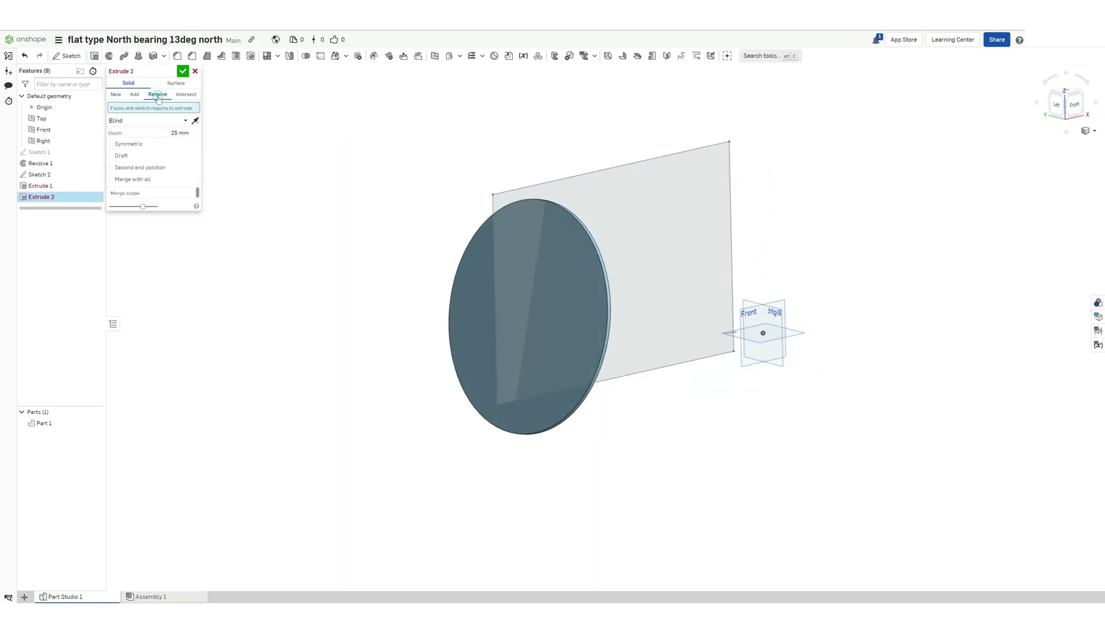
pyautogui.click(642, 200)
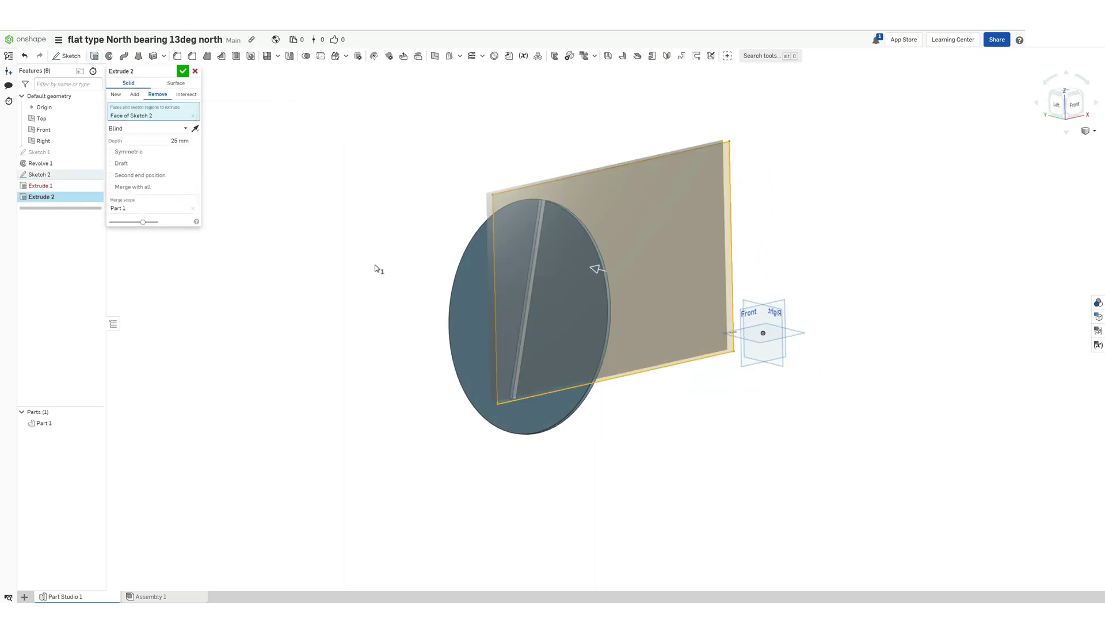
pyautogui.moveTo(376, 264)
pyautogui.mouseDown(button='right')
pyautogui.moveTo(396, 269)
pyautogui.moveTo(382, 263)
pyautogui.mouseUp(button='right')
pyautogui.click(111, 152)
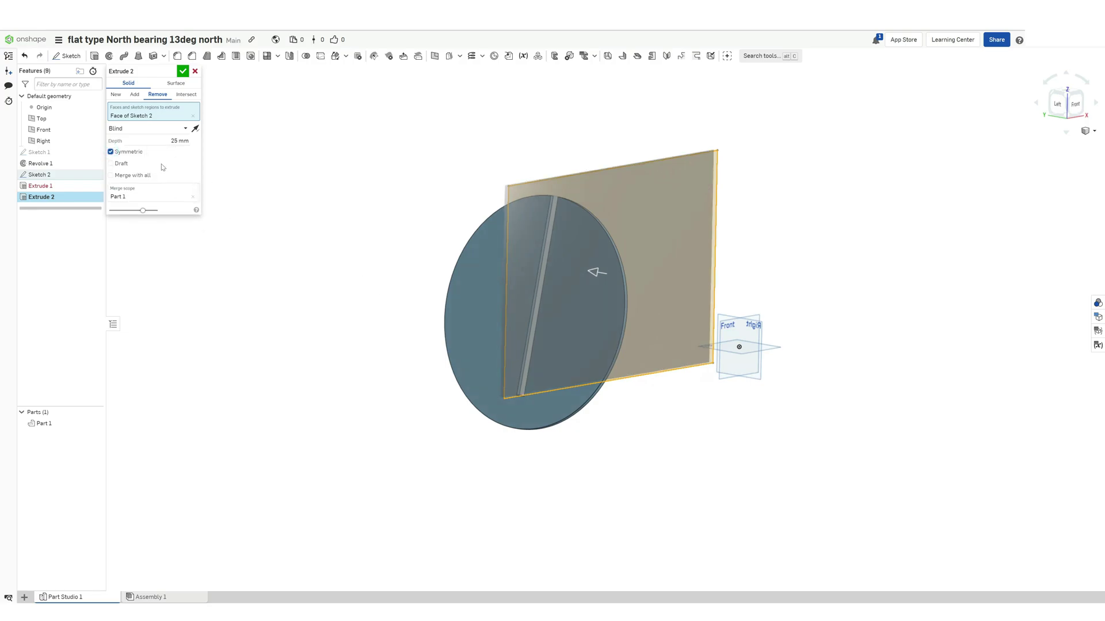
pyautogui.click(180, 140)
pyautogui.press('Return')
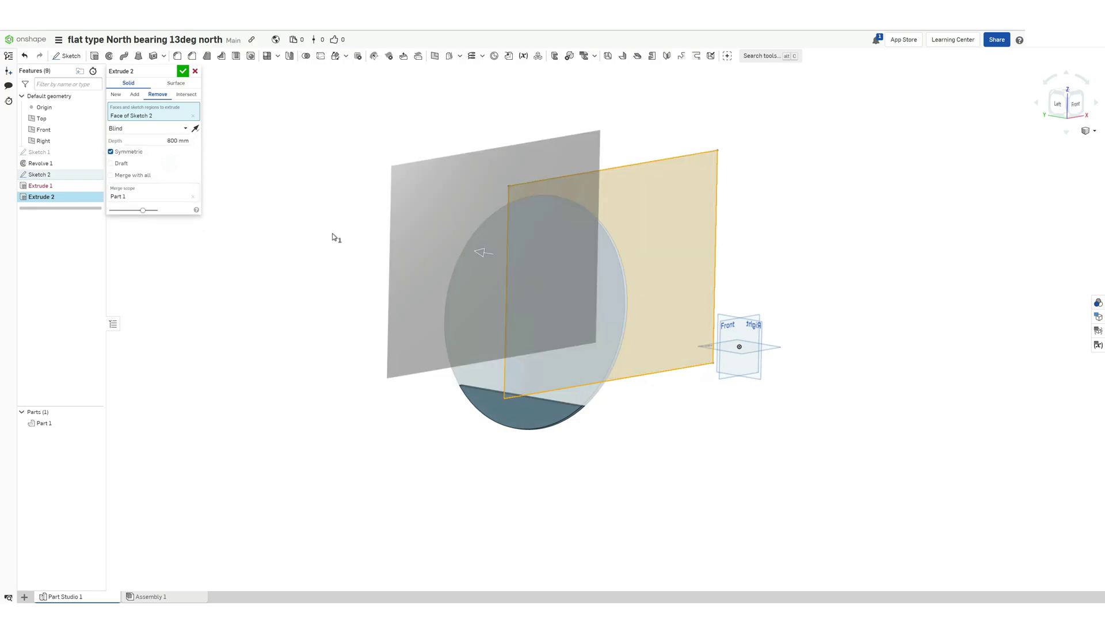
pyautogui.moveTo(334, 238); pyautogui.dragTo(308, 258, button='right')
pyautogui.click(183, 72)
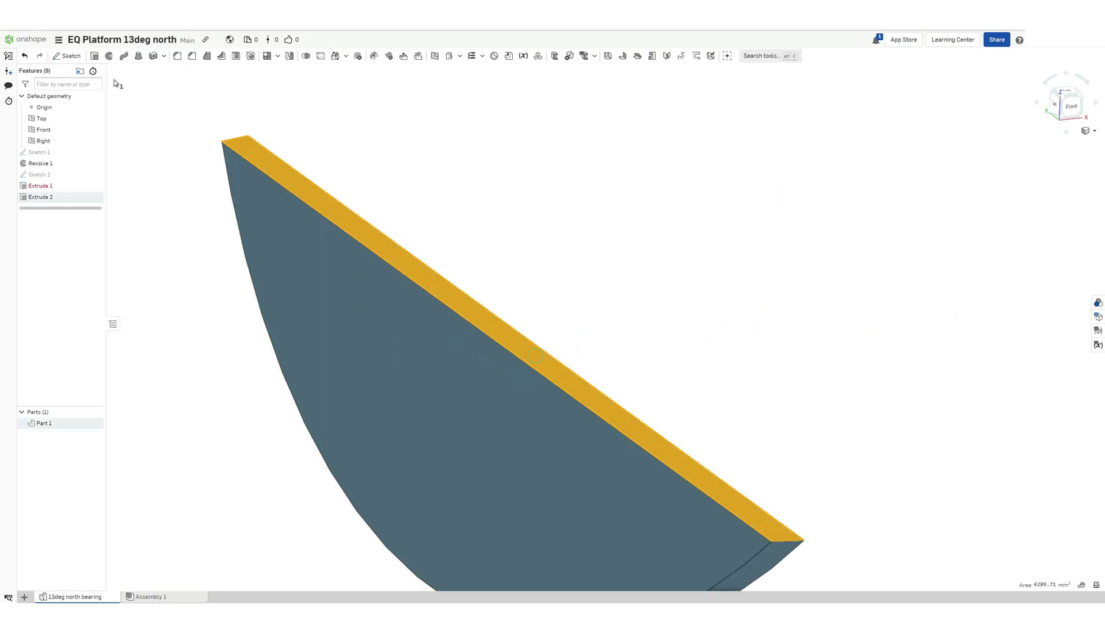
# - Start a sketch on the disc segment's narrow flat cut face and draw a horizontal line about 888 mm long from the origin past the part
pyautogui.hotkey('shift', 's')
pyautogui.click(1071, 94)
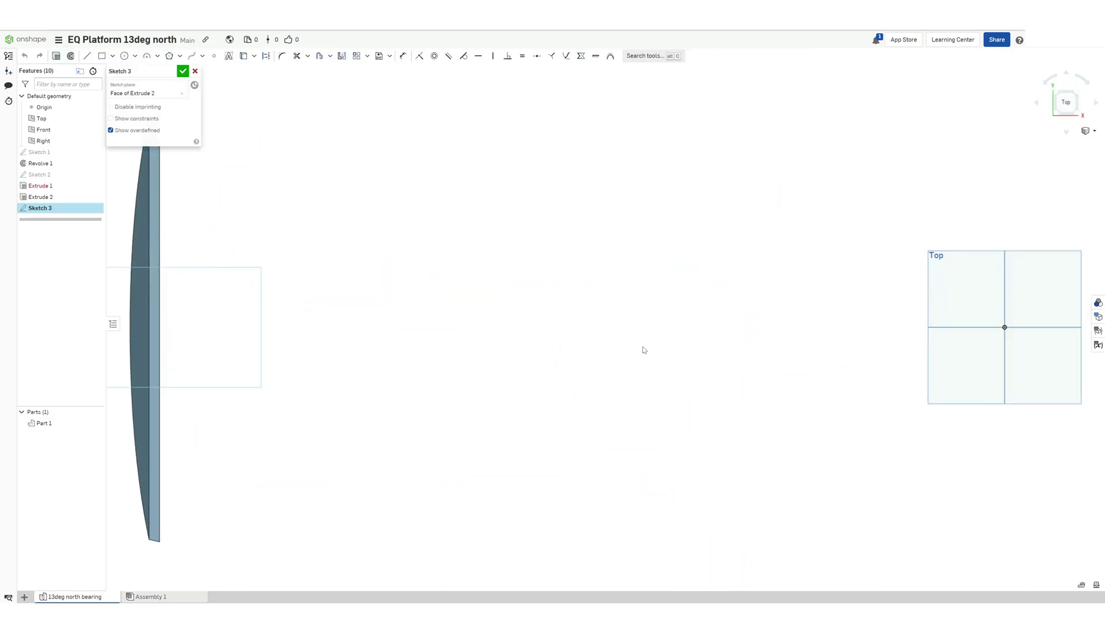
pyautogui.moveTo(389, 381); pyautogui.dragTo(436, 384, button='middle')
pyautogui.click(87, 57)
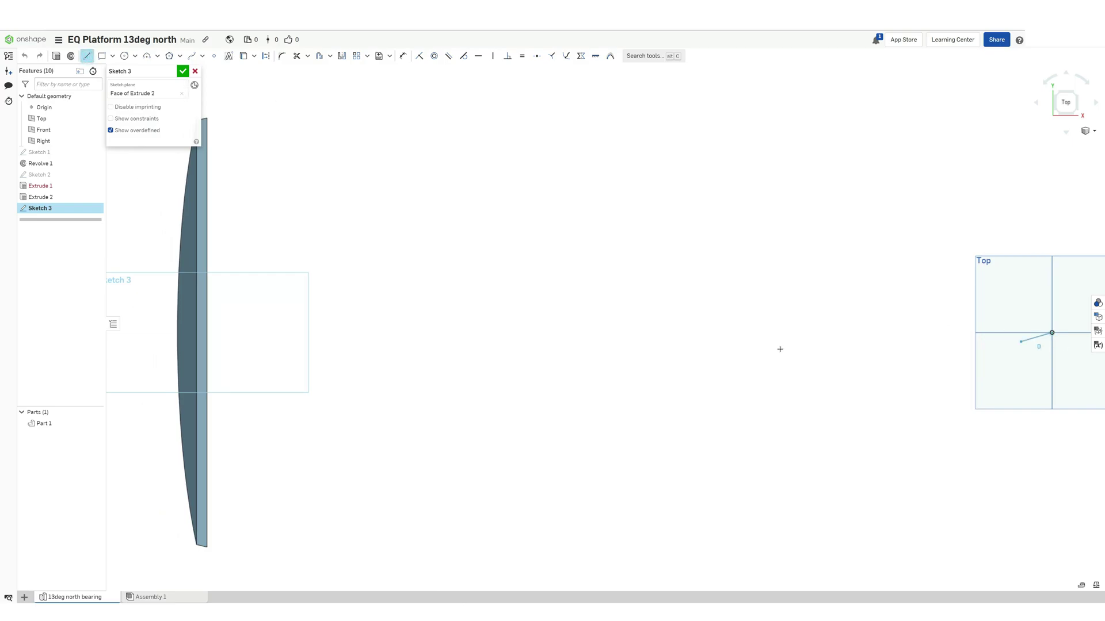
pyautogui.click(145, 332)
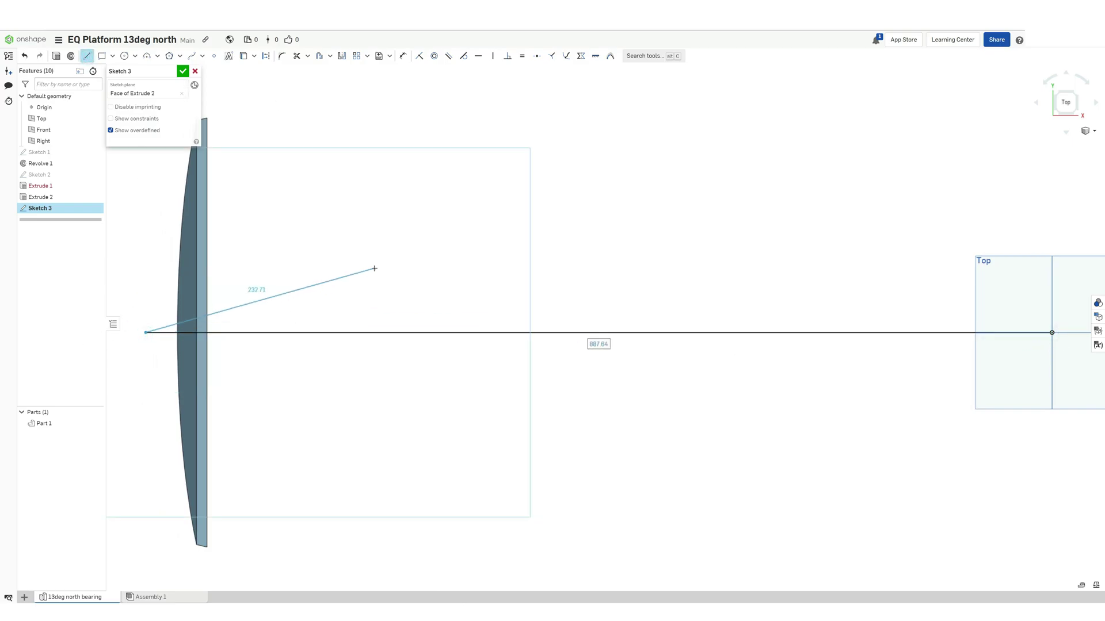
pyautogui.rightClick(350, 226)
pyautogui.click(368, 244)
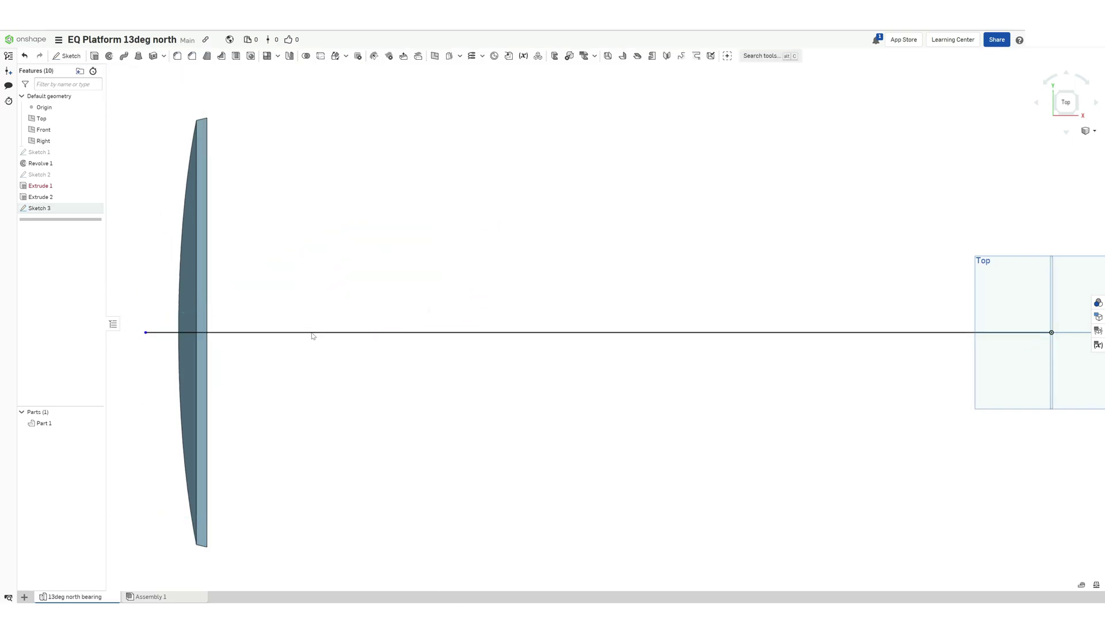
# - Reopen the cut-face sketch and convert the long horizontal line to construction geometry
pyautogui.doubleClick(313, 334)
pyautogui.click(313, 333)
pyautogui.click(266, 56)
# - Draw a vertical construction line about 162 mm long on the cut face, crossing the horizontal construction line
pyautogui.scroll(4, 183, 334)
pyautogui.scroll(-2, 300, 277)
pyautogui.click(87, 56)
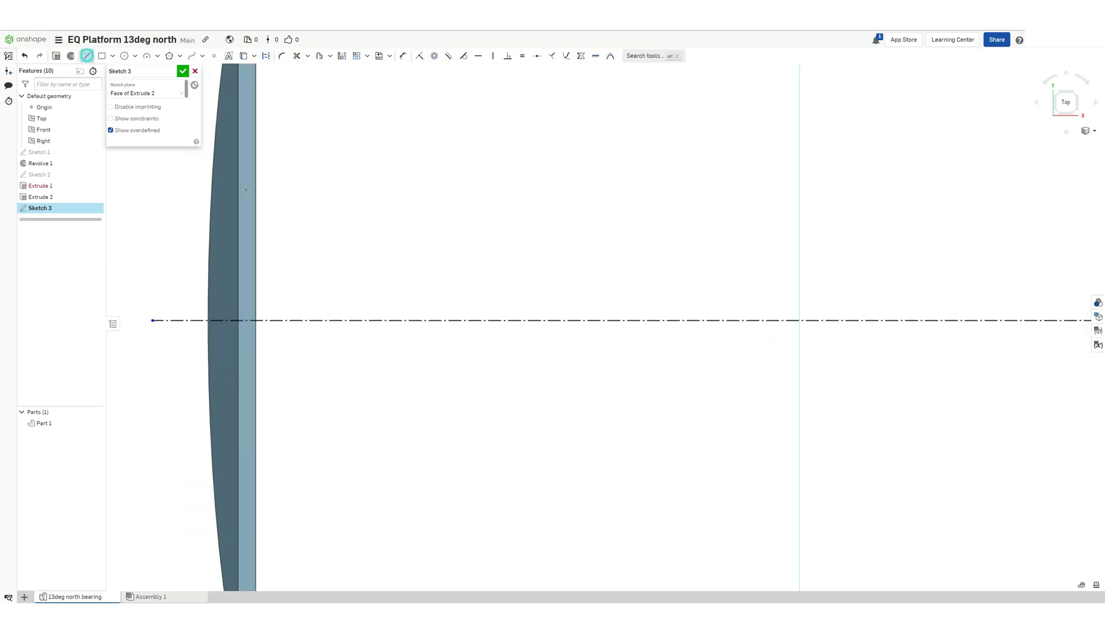
pyautogui.click(247, 466)
pyautogui.press('Escape')
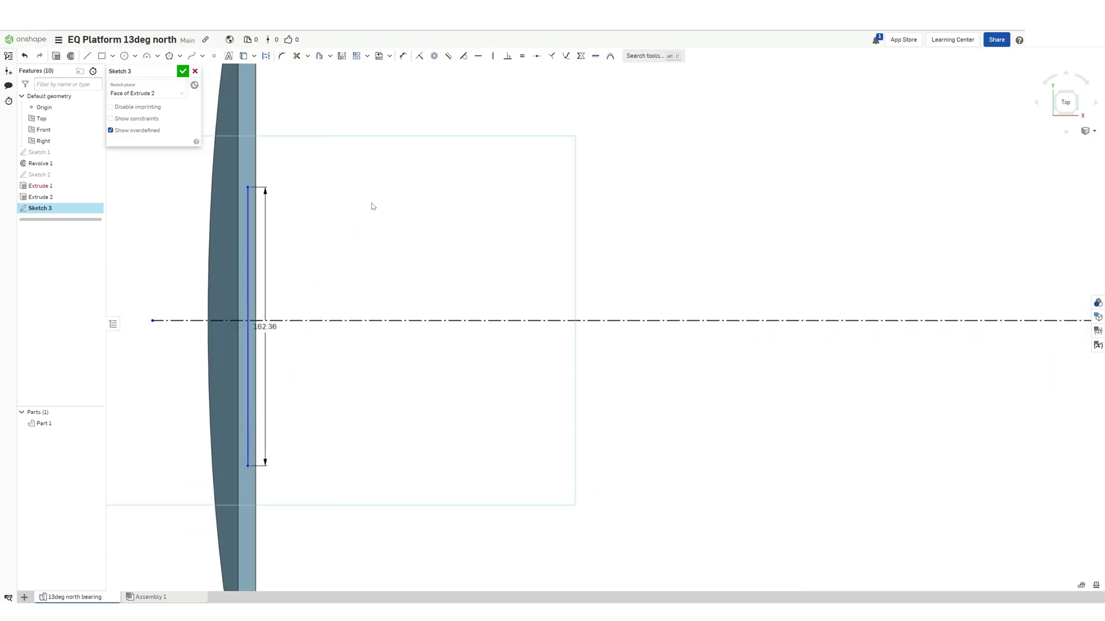
pyautogui.click(265, 56)
# - Dimension the vertical construction line at 5 mm from the cut face's edge nearest the origin
pyautogui.click(403, 56)
pyautogui.scroll(5, 225, 316)
pyautogui.click(308, 270)
pyautogui.click(336, 264)
pyautogui.click(415, 256)
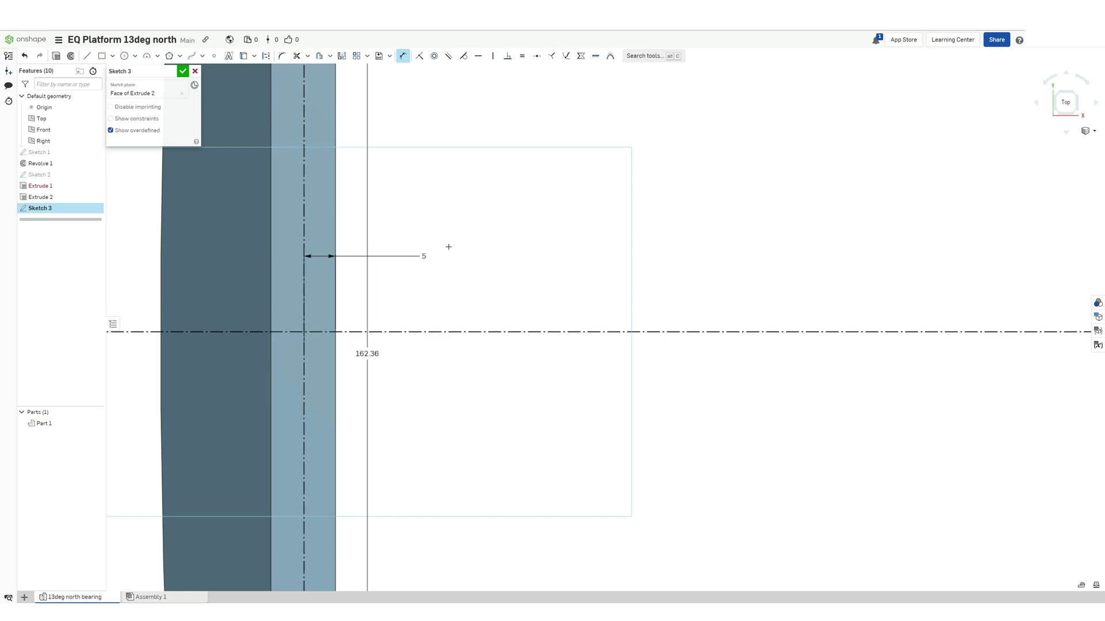
# - Draw a circle centred on the upper half of the vertical construction line and set its diameter to 5 mm
pyautogui.scroll(-5, 328, 388)
pyautogui.press('c')
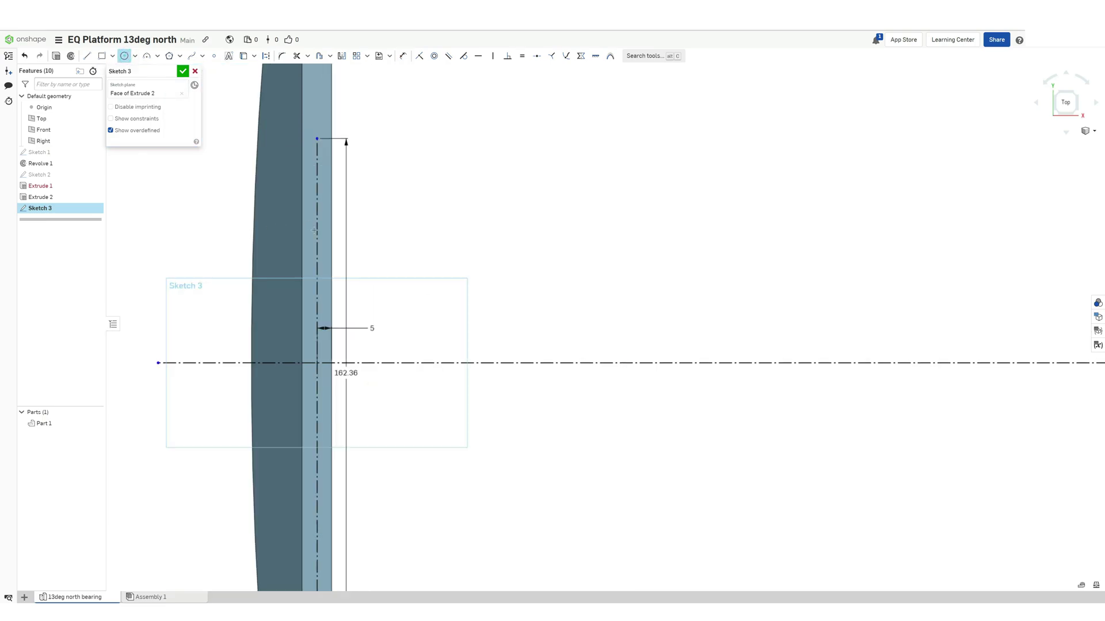
pyautogui.click(317, 181)
pyautogui.click(323, 184)
pyautogui.click(401, 55)
pyautogui.click(324, 184)
pyautogui.click(360, 188)
pyautogui.write('5')
pyautogui.press('Return')
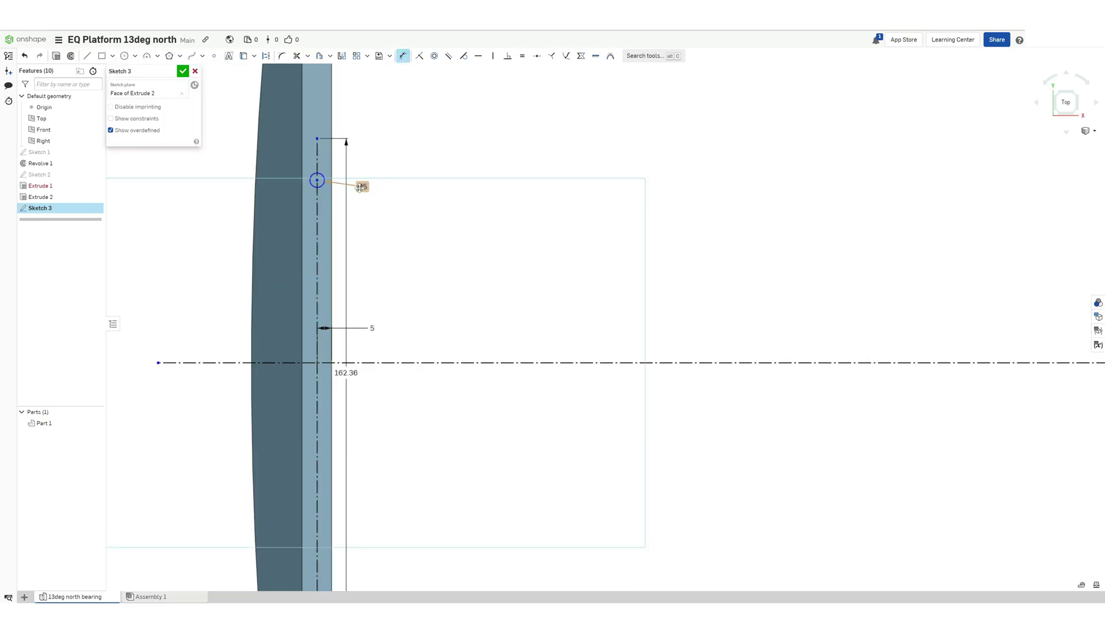
# - Dimension the circle's centre at 60 mm from the horizontal construction line
pyautogui.click(317, 180)
pyautogui.click(359, 363)
pyautogui.click(381, 265)
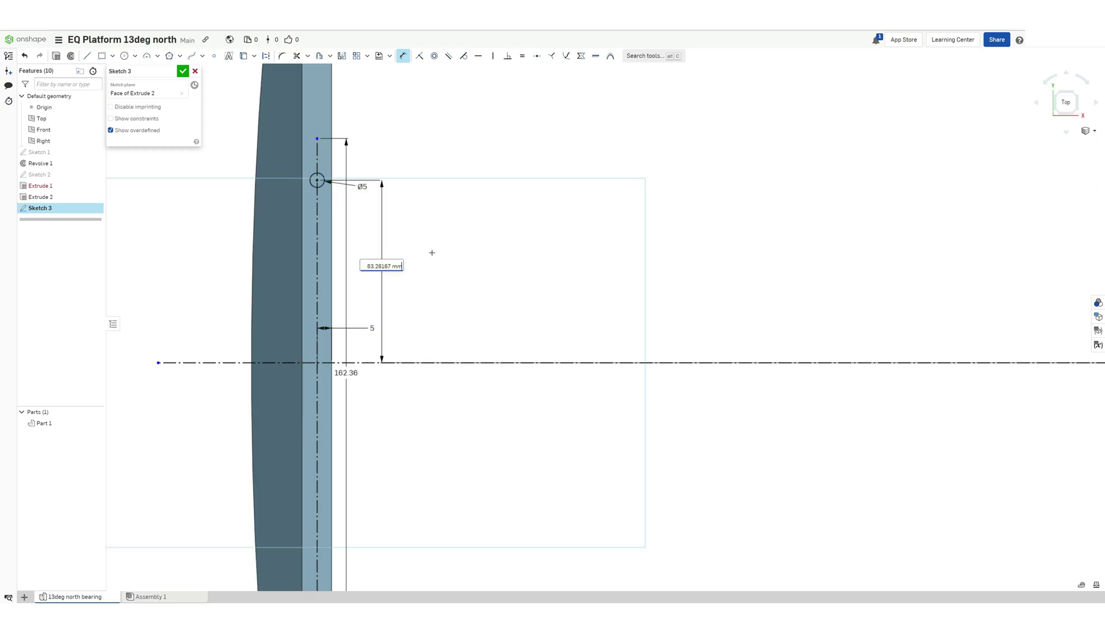
pyautogui.write('60 mm')
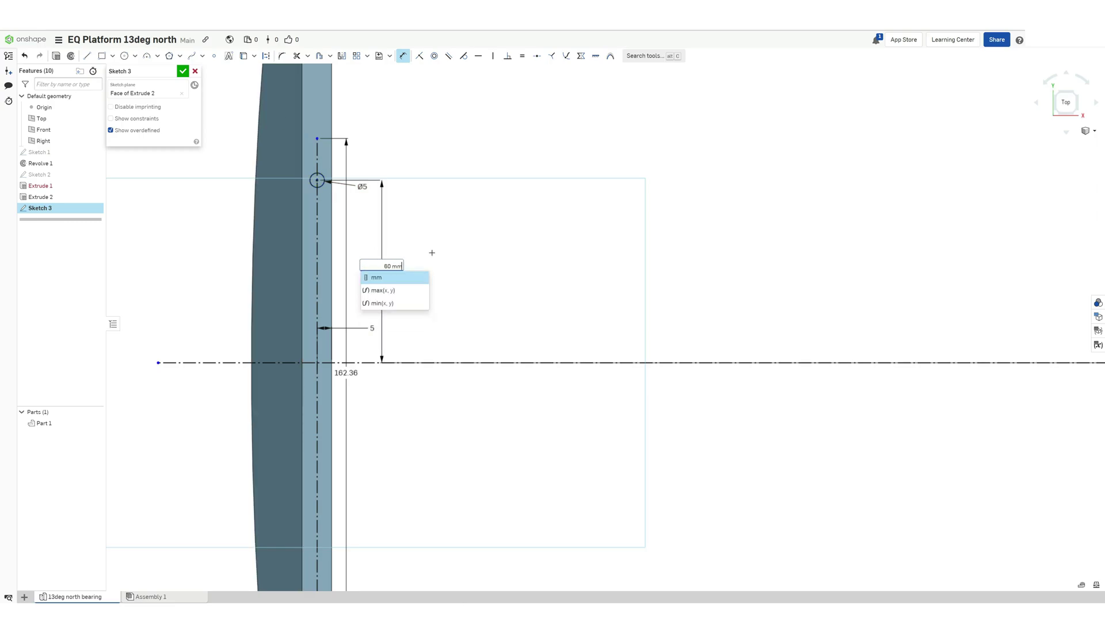
pyautogui.press('Return')
# - Cut the circle into the part as a blind hole 10 mm deep, flipping the extrusion direction
pyautogui.scroll(-2, 627, 307)
pyautogui.click(56, 56)
pyautogui.moveTo(286, 268); pyautogui.dragTo(294, 196, button='right')
pyautogui.click(195, 128)
pyautogui.press('Return')
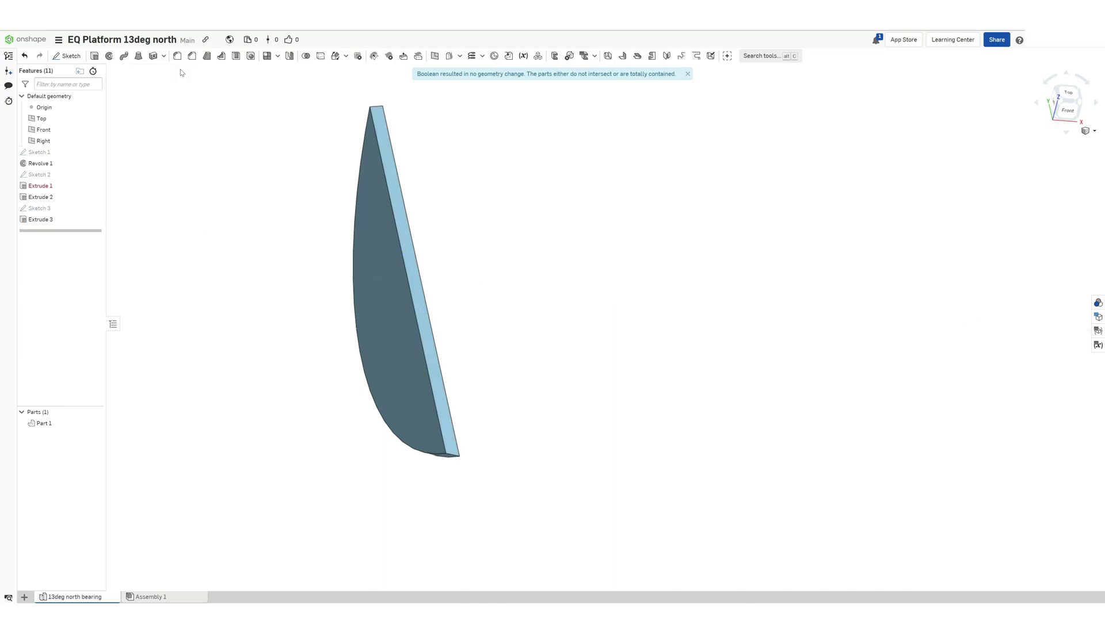
pyautogui.click(290, 56)
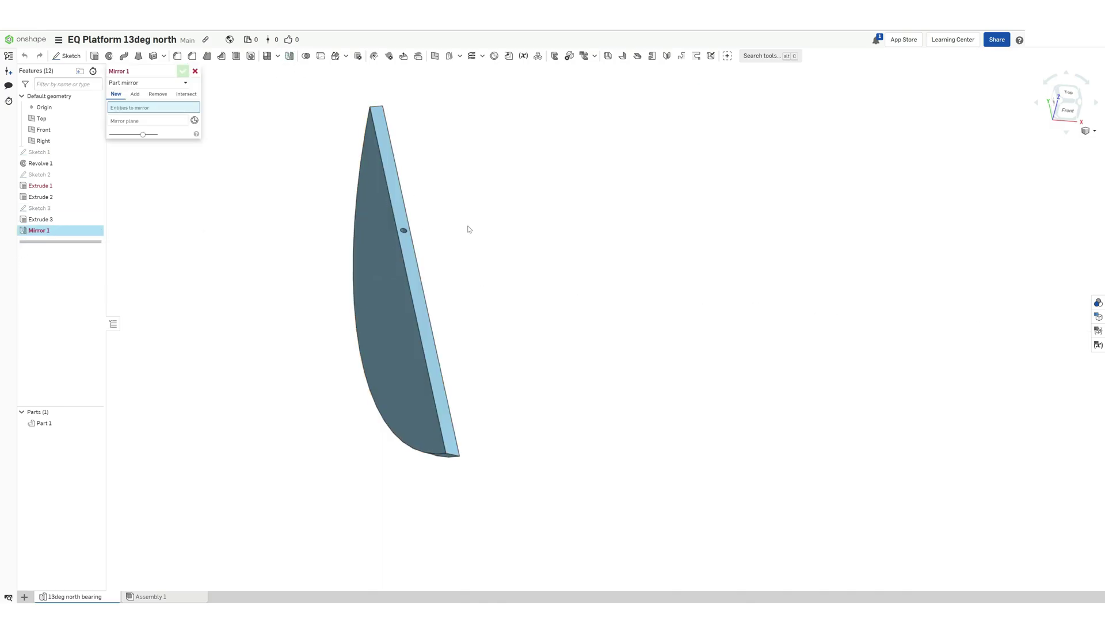
pyautogui.moveTo(454, 229); pyautogui.dragTo(568, 308, button='middle')
pyautogui.click(182, 69)
pyautogui.rightClick(39, 231)
pyautogui.click(68, 306)
# - Edit the hole sketch to mirror the 5 mm circle across the horizontal construction line, and finish the sketch
pyautogui.doubleClick(40, 208)
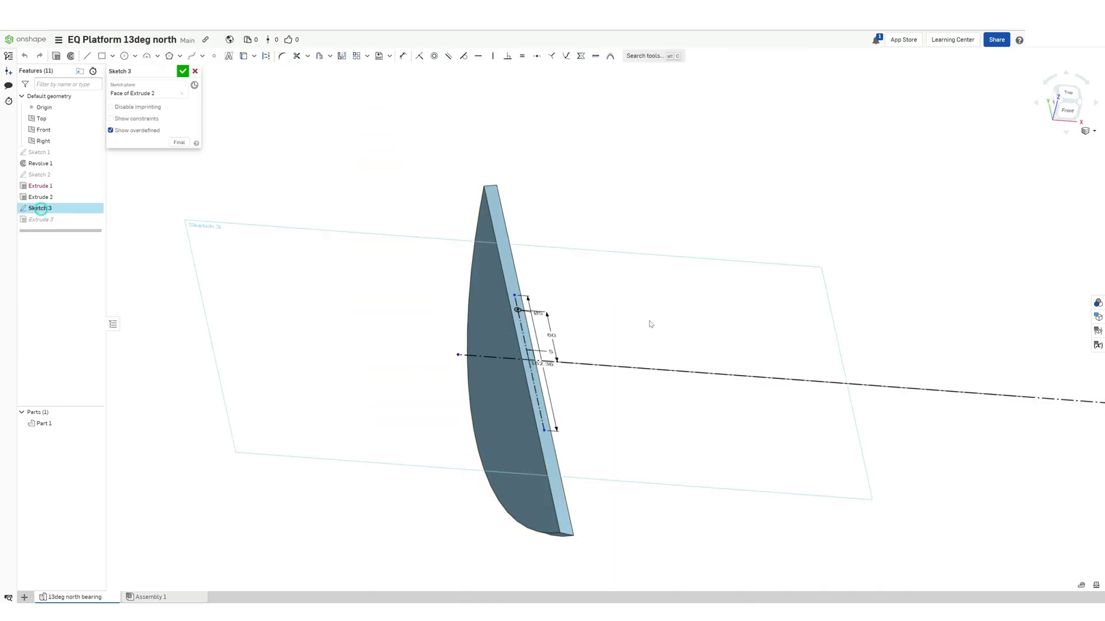
pyautogui.scroll(5, 574, 390)
pyautogui.click(341, 55)
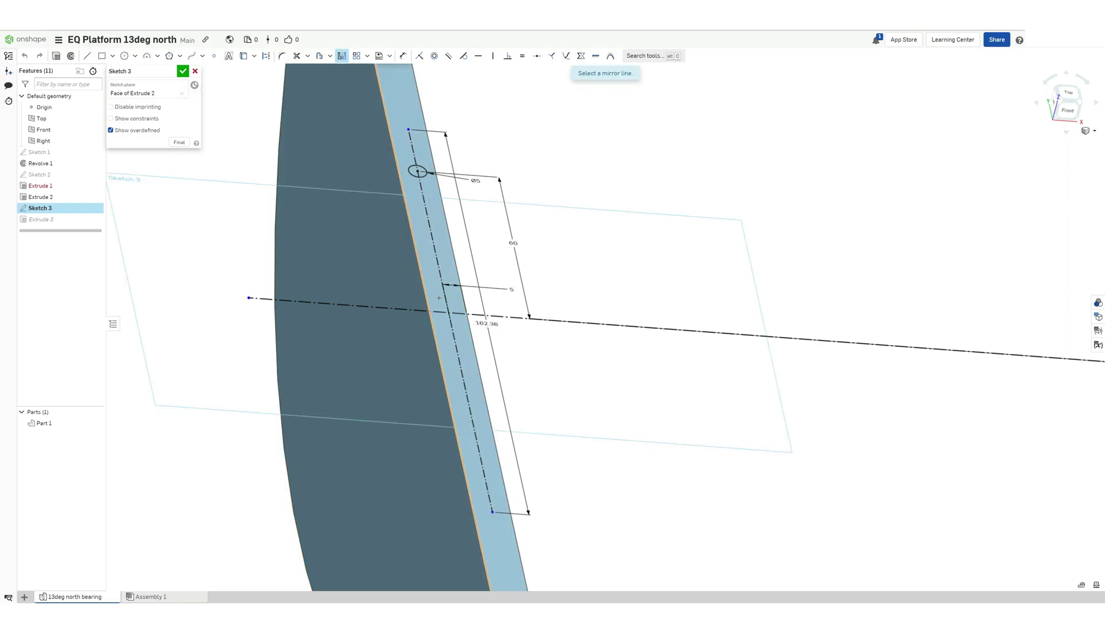
pyautogui.click(507, 317)
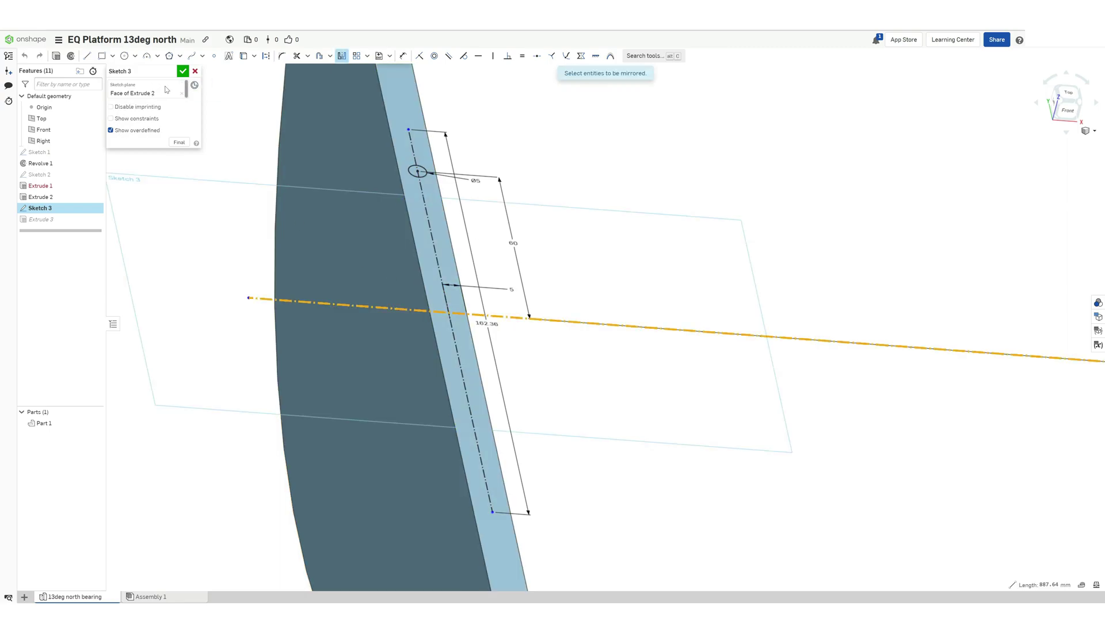
pyautogui.click(413, 178)
pyautogui.click(182, 71)
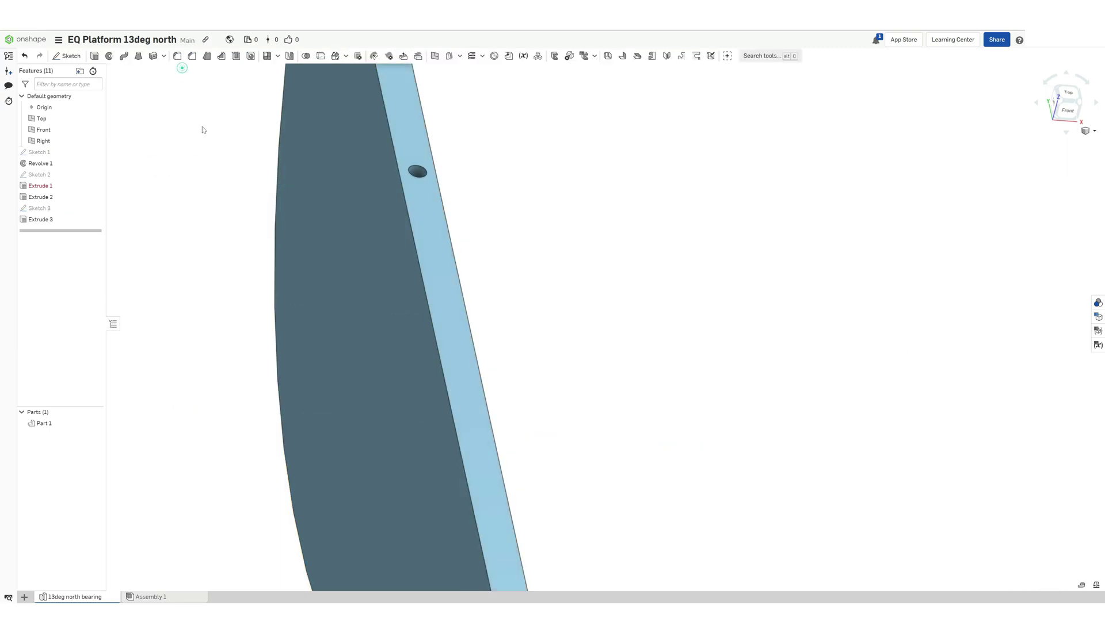
# - Add the mirrored circle to the hole-cutting extrusion
pyautogui.doubleClick(40, 219)
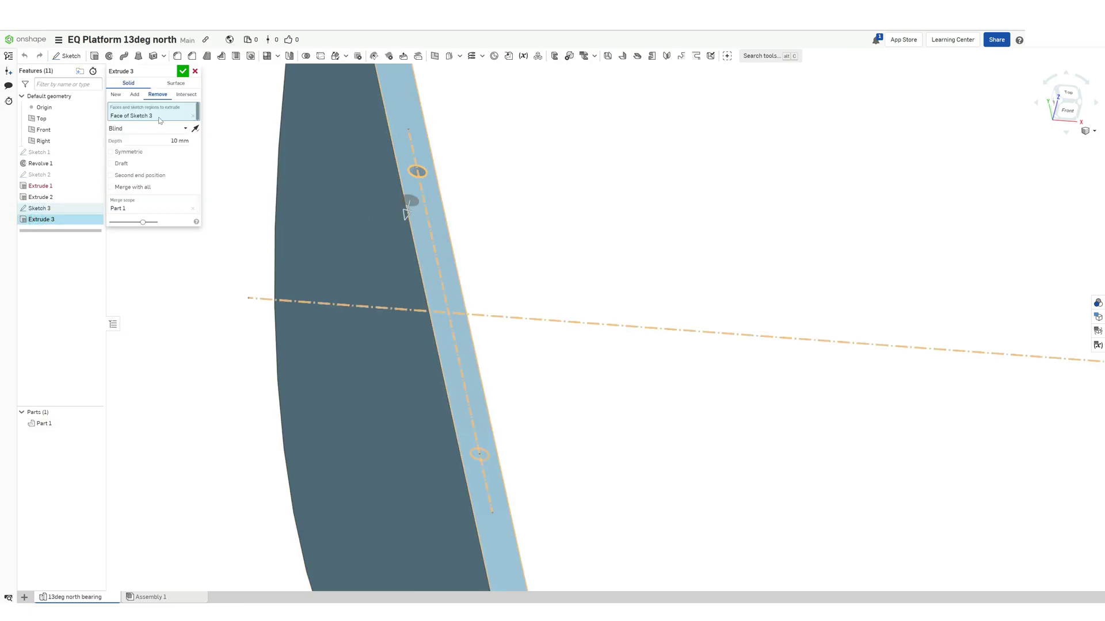
pyautogui.click(479, 454)
pyautogui.click(182, 71)
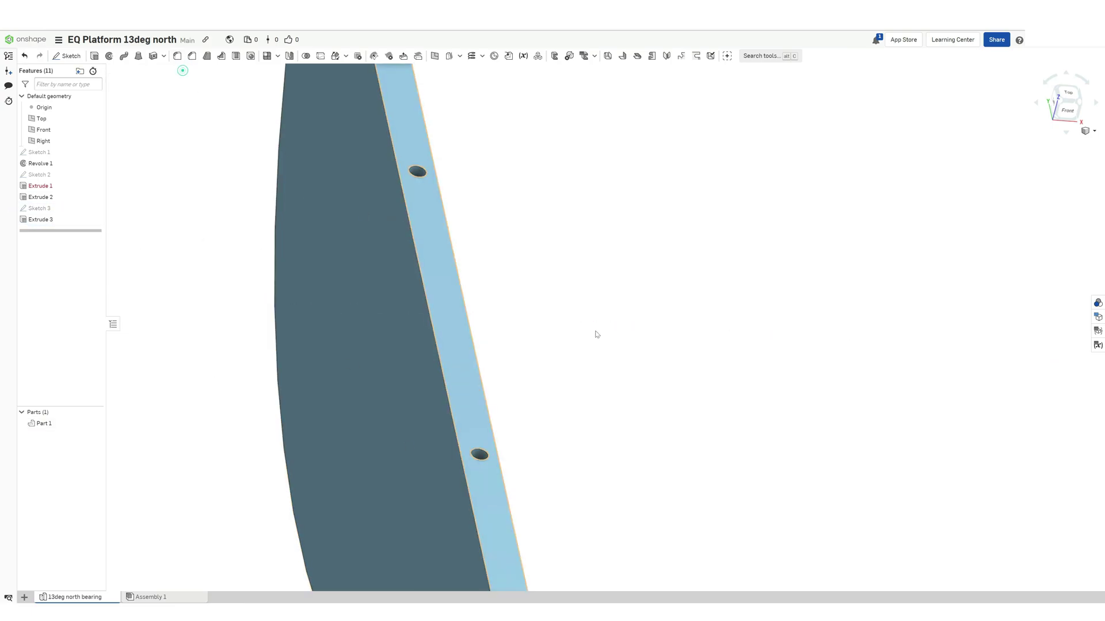
pyautogui.hotkey('shift', '3')
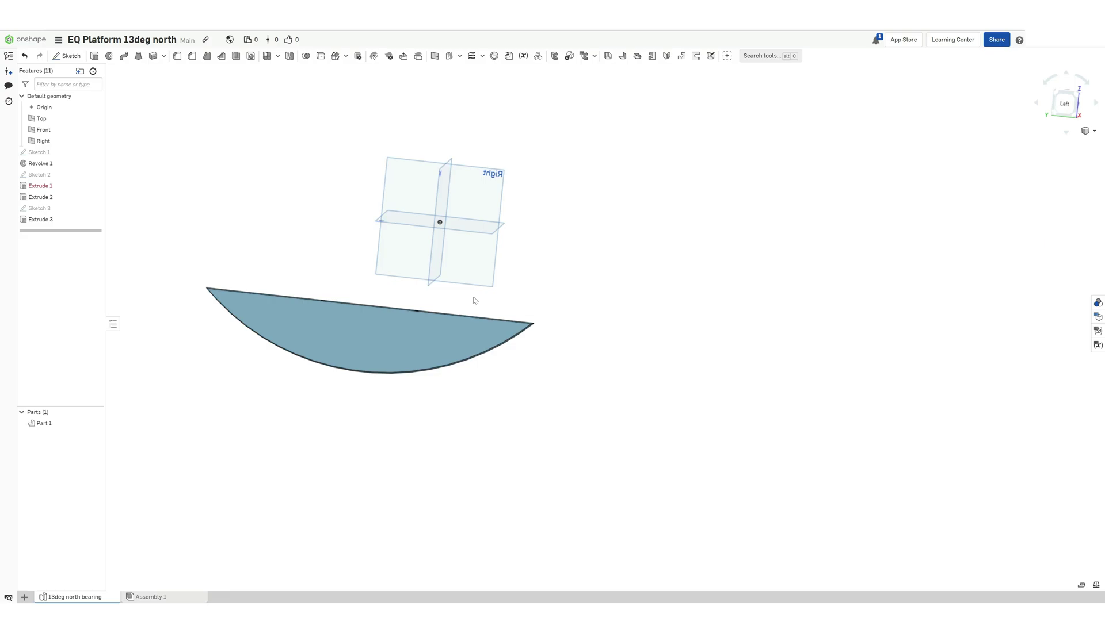
pyautogui.hotkey('shift', '1')
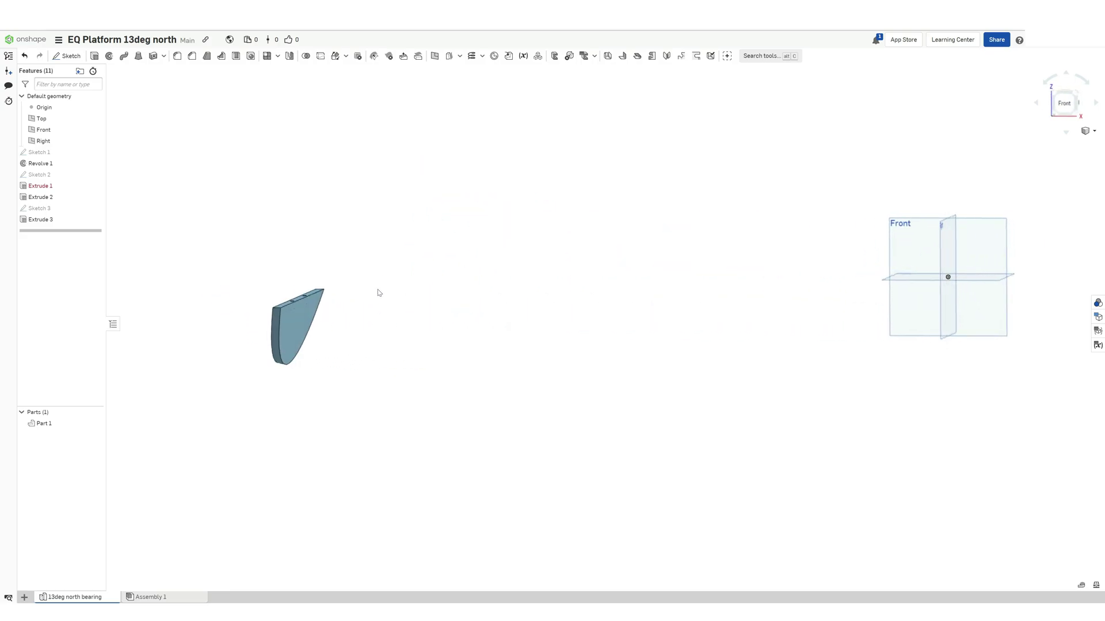
pyautogui.moveTo(388, 293); pyautogui.dragTo(402, 299, button='right')
# - Create a new part studio named South Bearing 13deg north
pyautogui.click(24, 597)
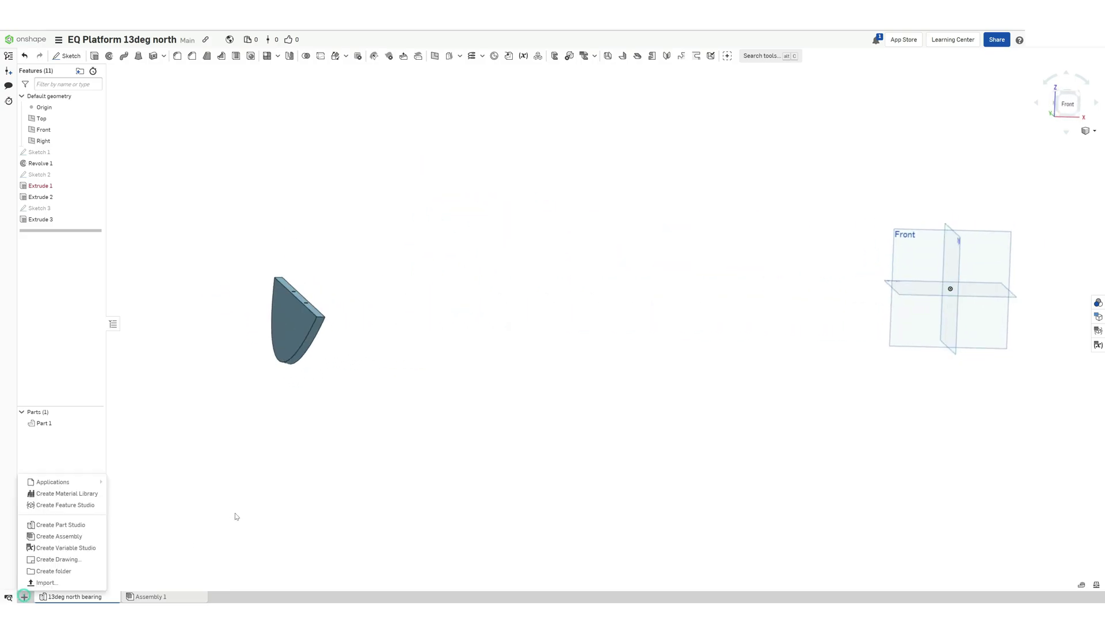
pyautogui.click(78, 527)
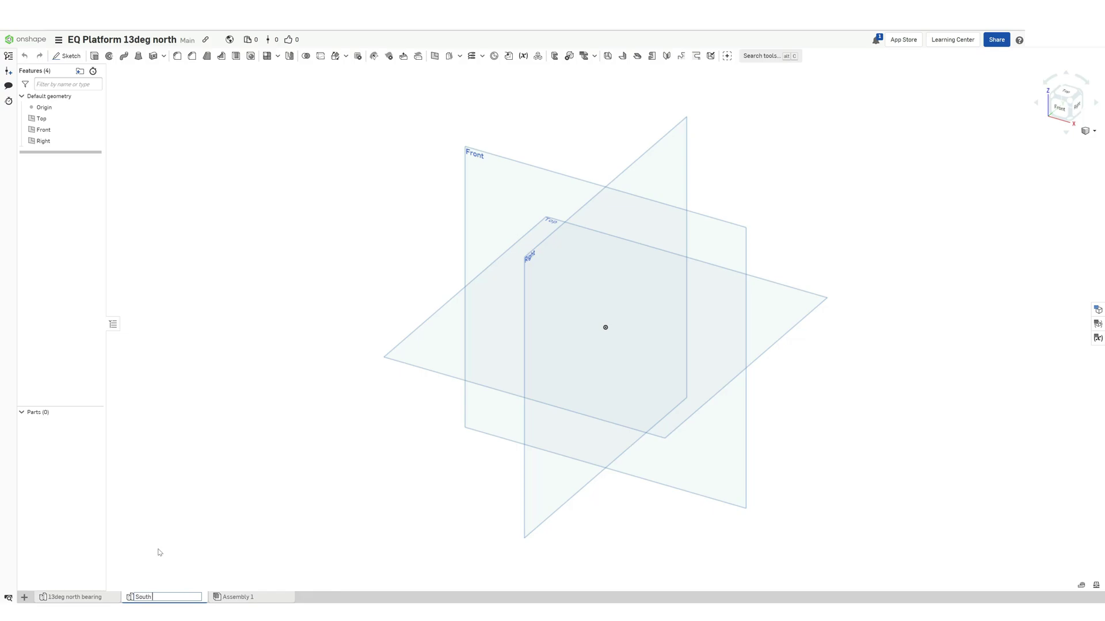
pyautogui.write('South Bearing 13d')
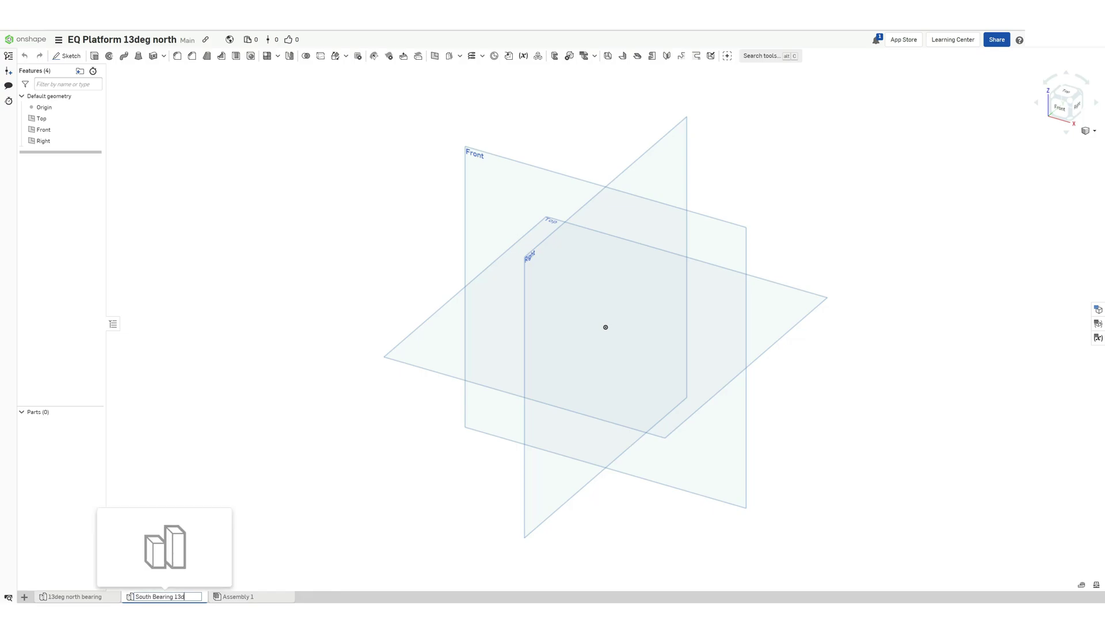
pyautogui.write('eg north')
pyautogui.press('Return')
# - Start a sketch on the Front plane and draw a sloping construction line about 433 mm long from the origin toward the upper left
pyautogui.click(541, 187)
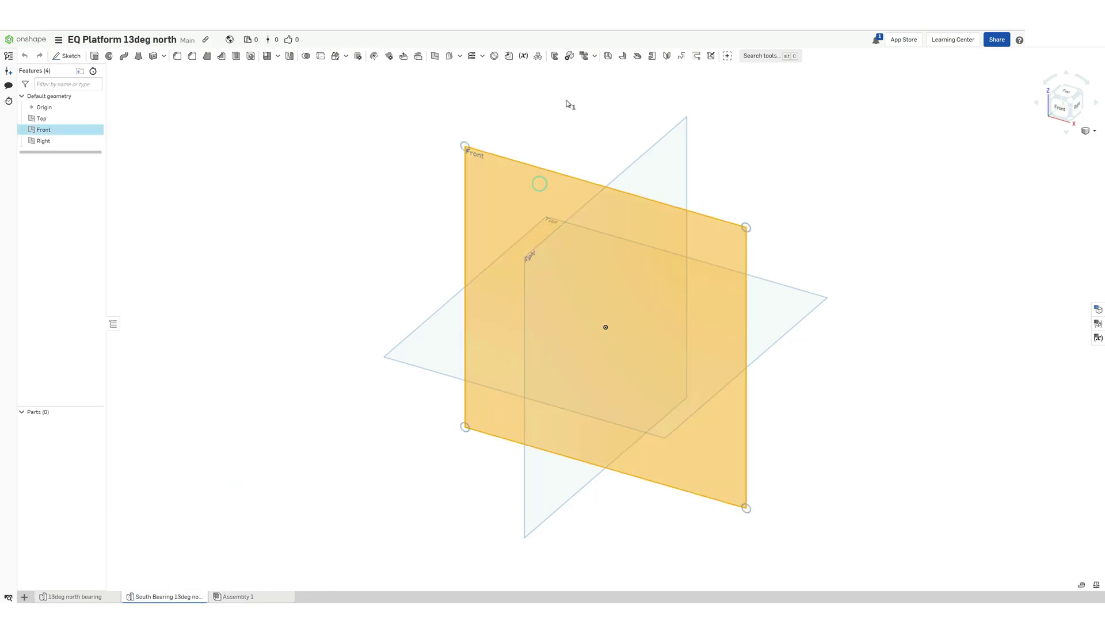
pyautogui.hotkey('shift', 's')
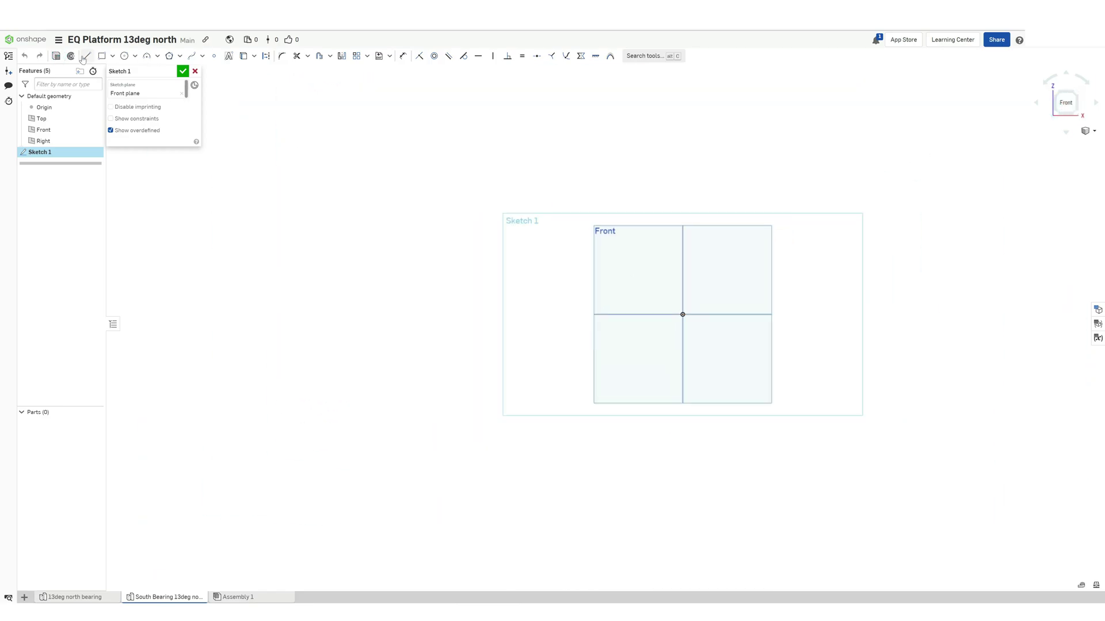
pyautogui.click(682, 315)
pyautogui.click(193, 161)
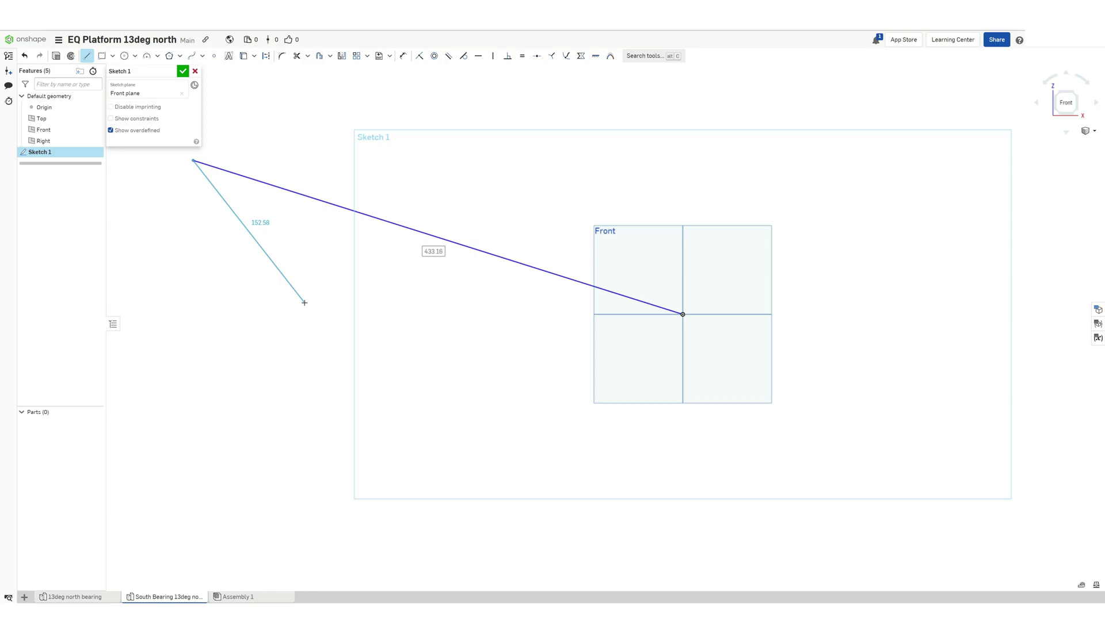
pyautogui.press('Escape')
pyautogui.click(268, 183)
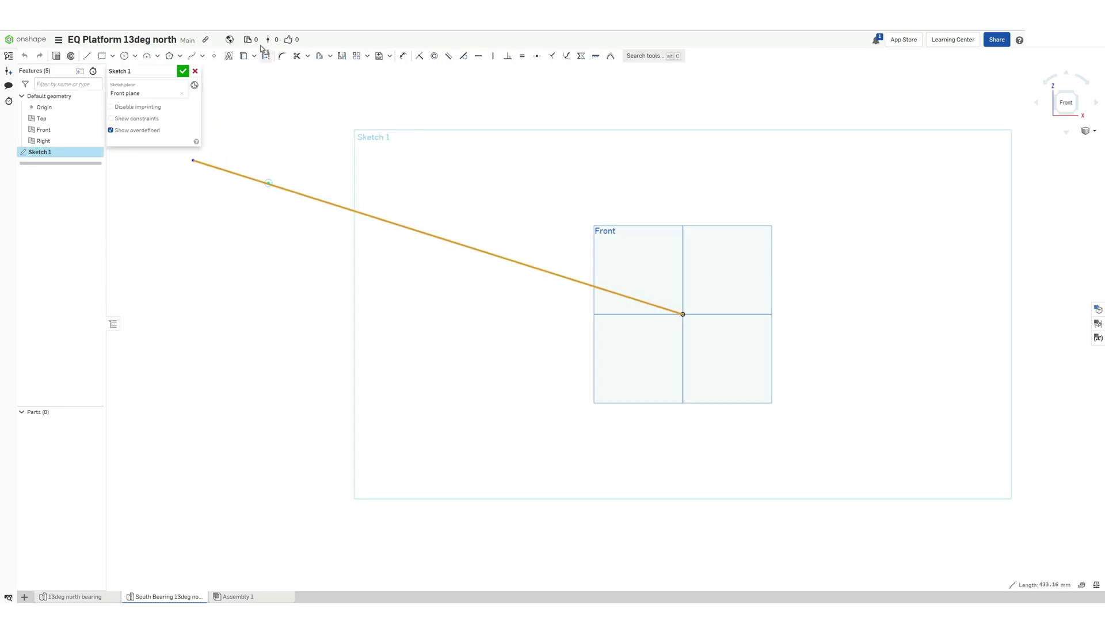
# - Dimension the angle between the construction line and the horizontal axis at 12.9°
pyautogui.click(405, 59)
pyautogui.click(635, 314)
pyautogui.click(567, 301)
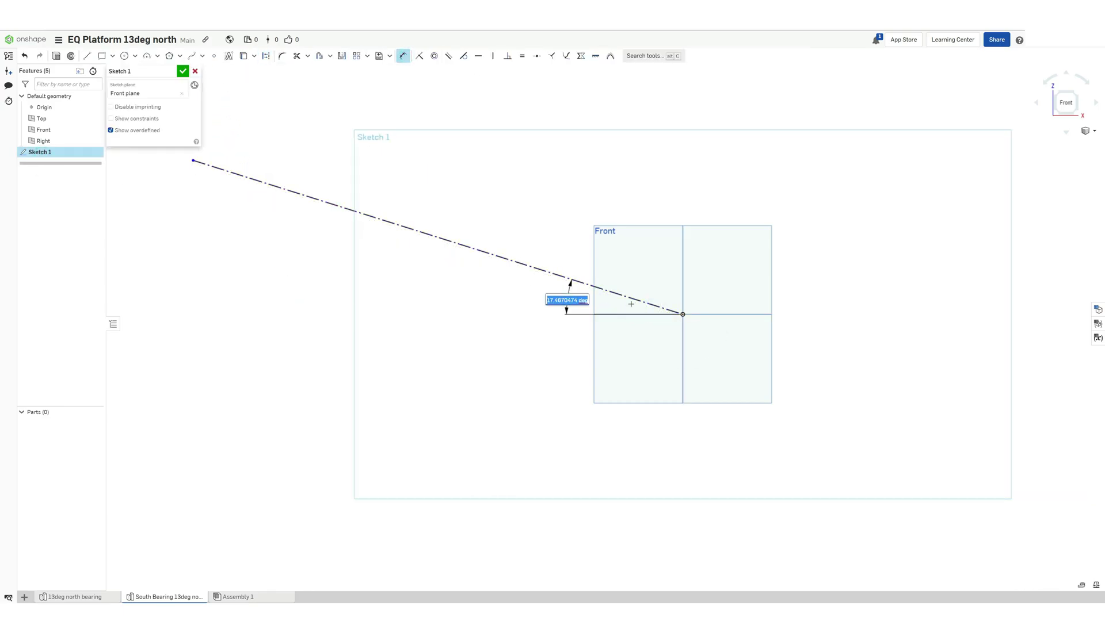
pyautogui.click(580, 299)
pyautogui.press('Return')
# - Draw a narrow closed four-sided strip about 153 mm long, running perpendicular down from the tilted construction line
pyautogui.press('l')
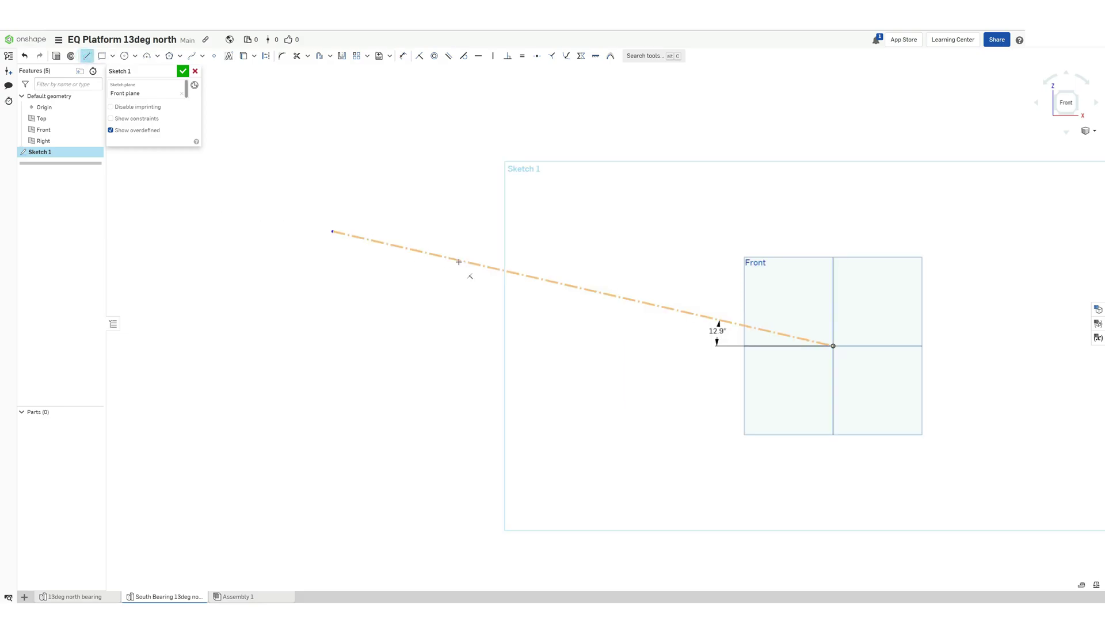
pyautogui.click(583, 289)
pyautogui.click(542, 466)
pyautogui.click(550, 468)
pyautogui.click(591, 291)
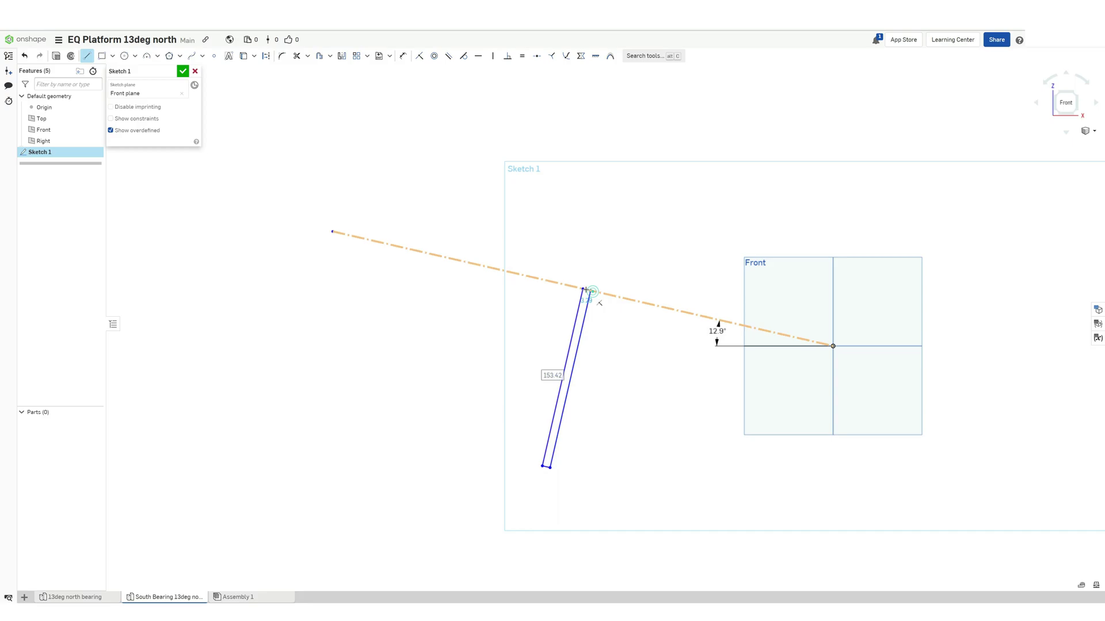
pyautogui.click(583, 289)
# - Dimension the strip's width at 10 mm
pyautogui.scroll(4, 644, 395)
pyautogui.click(402, 55)
pyautogui.write('10')
pyautogui.press('Return')
# - Dimension the distance from the origin to the strip's nearer long side at 200 mm
pyautogui.scroll(-5, 563, 265)
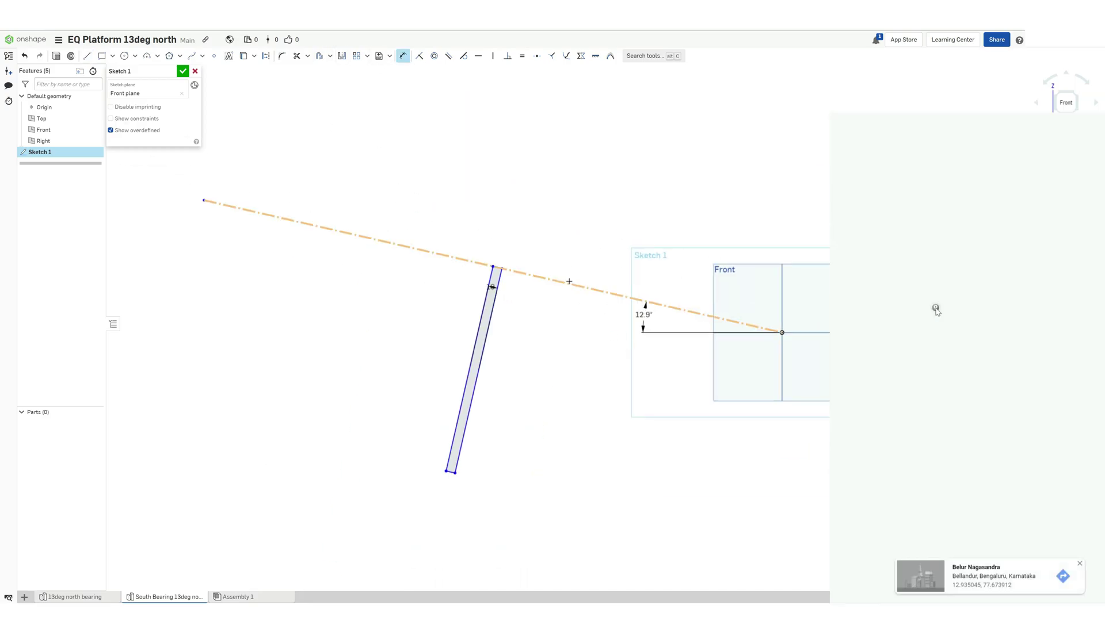
pyautogui.scroll(2, 570, 282)
pyautogui.click(569, 281)
pyautogui.click(420, 530)
pyautogui.click(618, 271)
pyautogui.write('200')
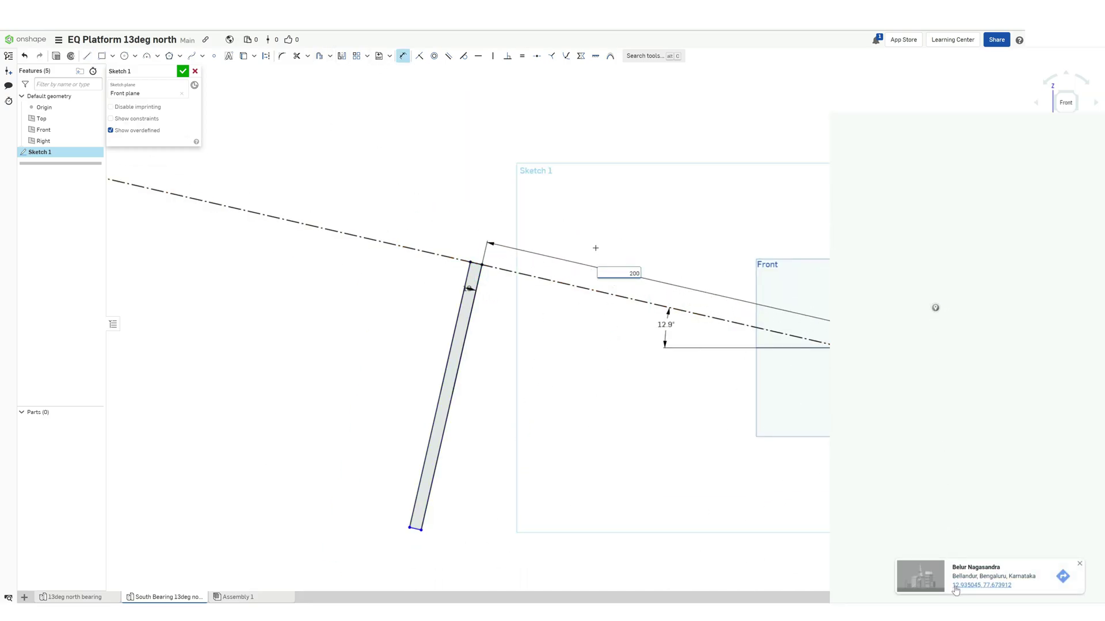
pyautogui.press('Return')
# - Detach the strip's upper end from the tilted construction line so that it sits below the line
pyautogui.scroll(-1, 648, 376)
pyautogui.scroll(5, 657, 332)
pyautogui.press('Escape')
pyautogui.moveTo(487, 256); pyautogui.dragTo(516, 282)
pyautogui.click(512, 247)
pyautogui.press('Delete')
# - Dimension the angle between the strip's upper edge and its long side at 90°
pyautogui.press('d')
pyautogui.click(498, 278)
pyautogui.click(511, 300)
pyautogui.click(504, 301)
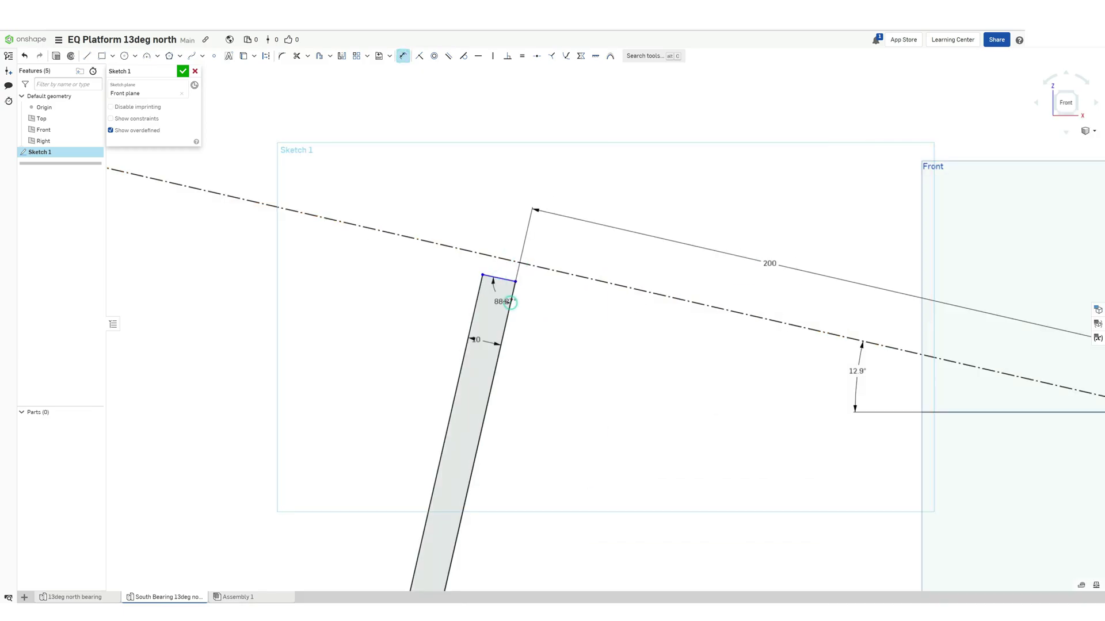
pyautogui.write('90')
pyautogui.press('Return')
# - Dimension the length of the strip's long side at 300 mm
pyautogui.scroll(-5, 526, 278)
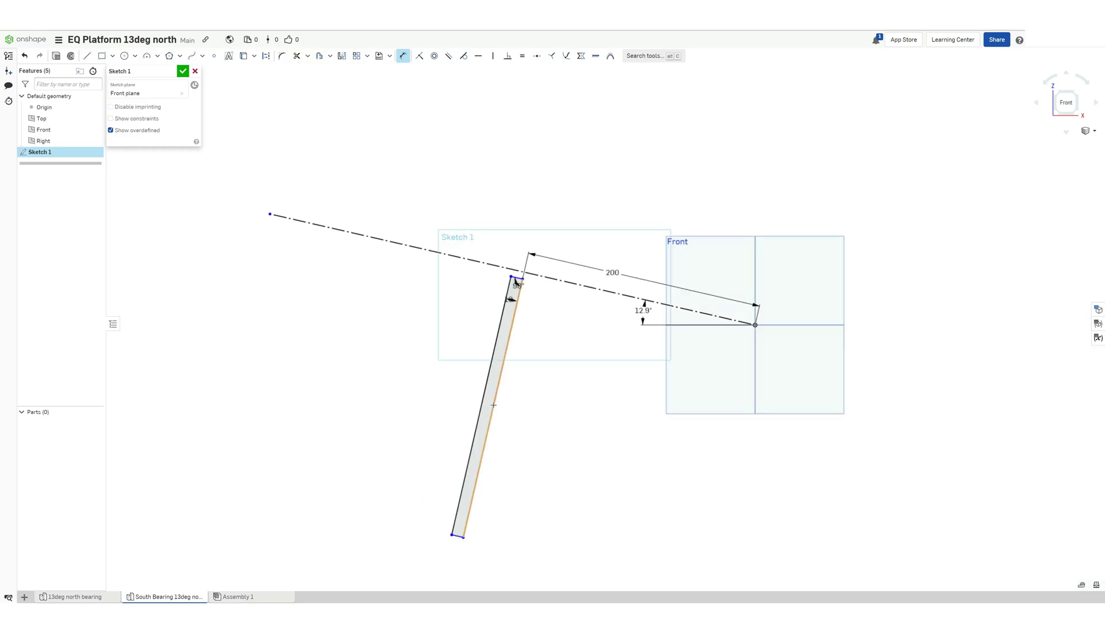
pyautogui.click(500, 379)
pyautogui.click(549, 425)
pyautogui.write('300')
pyautogui.press('Return')
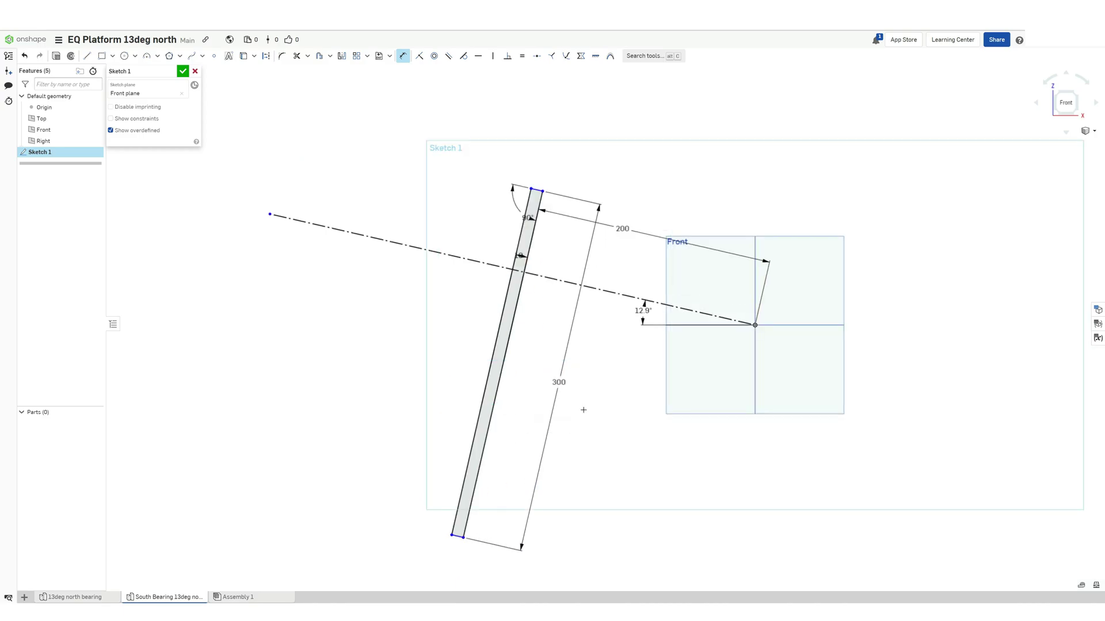
# - Shorten the strip to 150 mm and dimension its upper edge 20 mm from the tilted construction line
pyautogui.doubleClick(561, 385)
pyautogui.write('150')
pyautogui.press('Return')
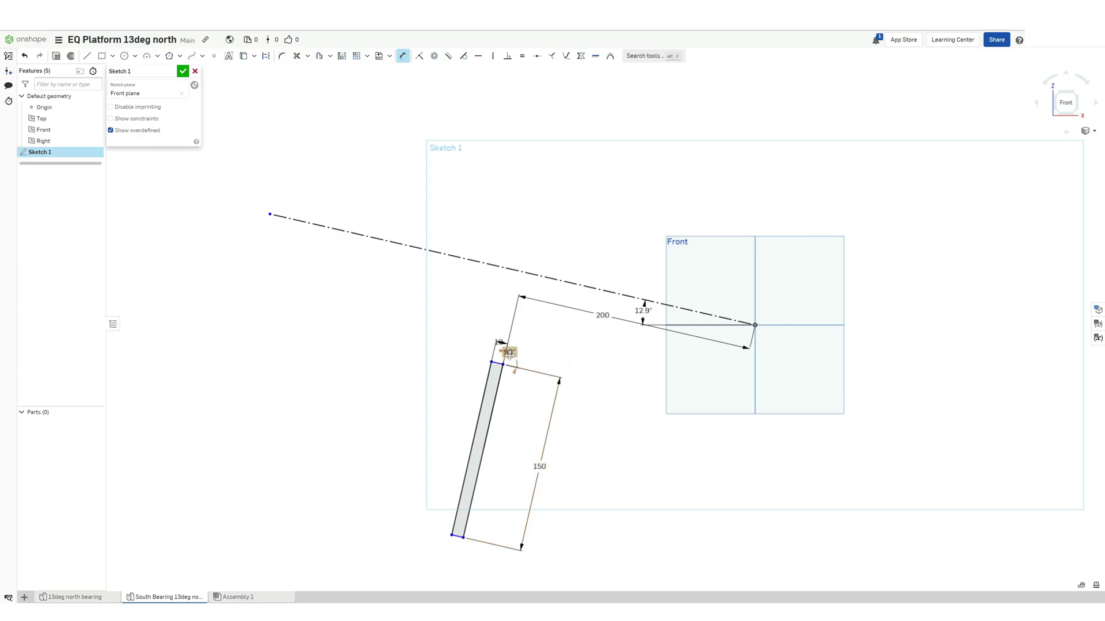
pyautogui.click(497, 365)
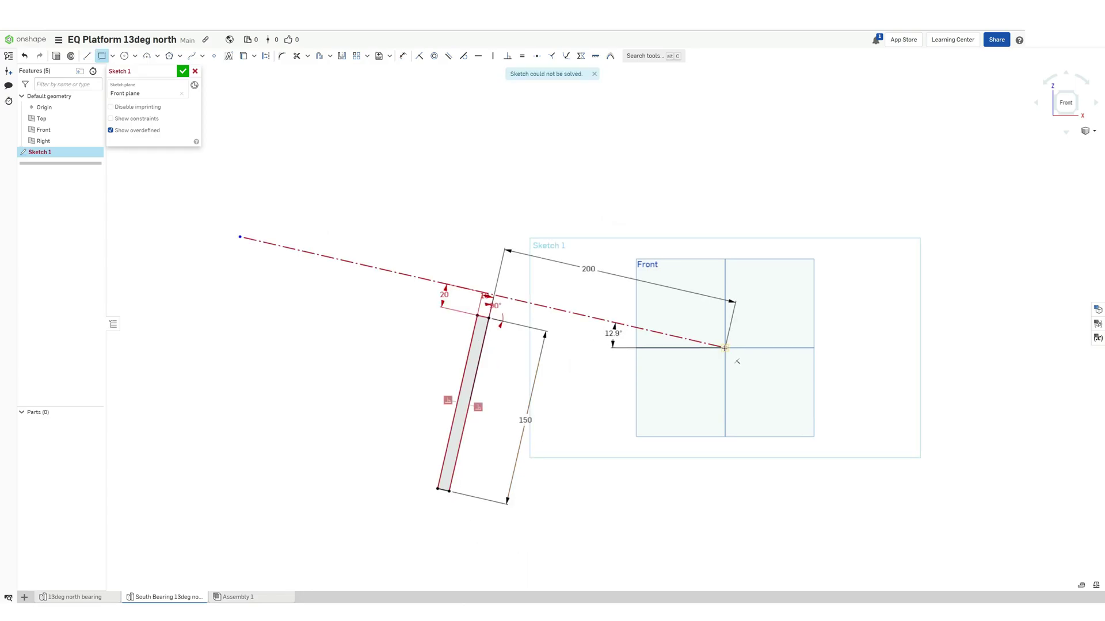
# - Draw a horizontal corner rectangle about 320 by 149 mm across the tilted line and the strip's upper part
pyautogui.click(706, 381)
pyautogui.click(327, 204)
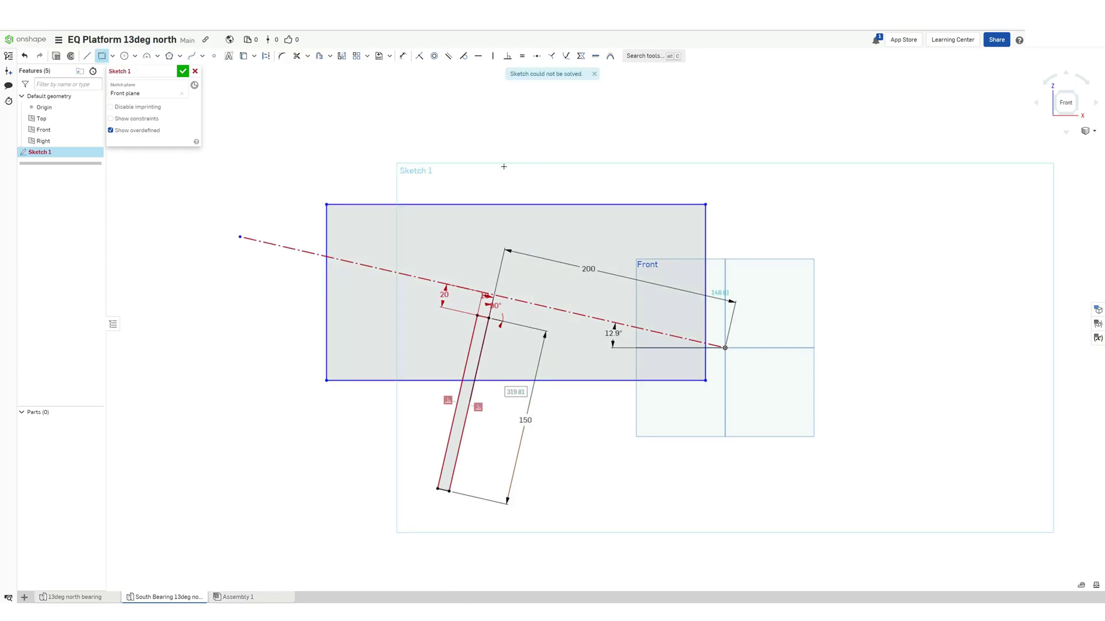
pyautogui.press('Escape')
# - Convert all four sides of the large rectangle to construction geometry
pyautogui.click(349, 224)
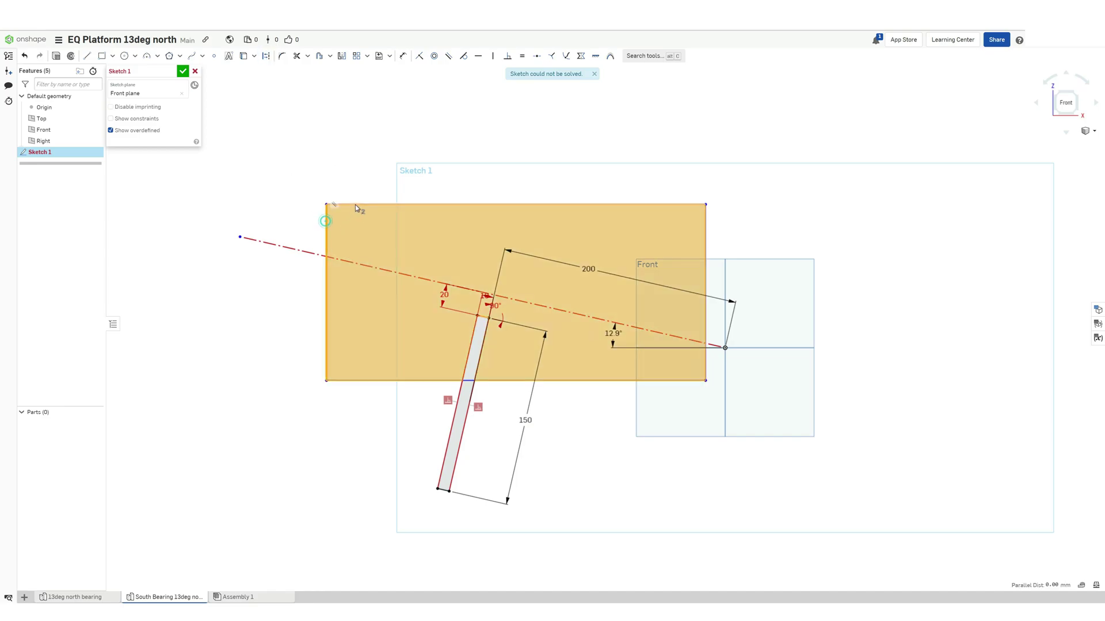
pyautogui.click(353, 204)
pyautogui.click(266, 56)
pyautogui.click(326, 210)
pyautogui.click(265, 56)
pyautogui.click(365, 381)
pyautogui.click(266, 56)
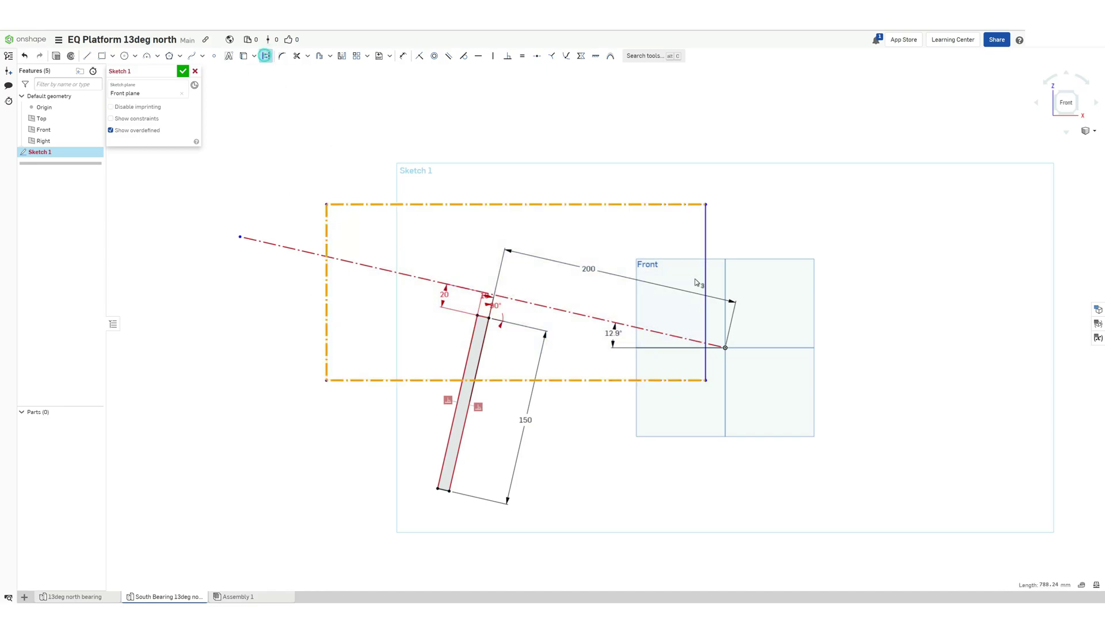
pyautogui.click(705, 284)
pyautogui.click(266, 56)
pyautogui.click(418, 128)
# - Dimension the construction rectangle's lower edge 30 mm below the origin
pyautogui.click(402, 56)
pyautogui.click(631, 382)
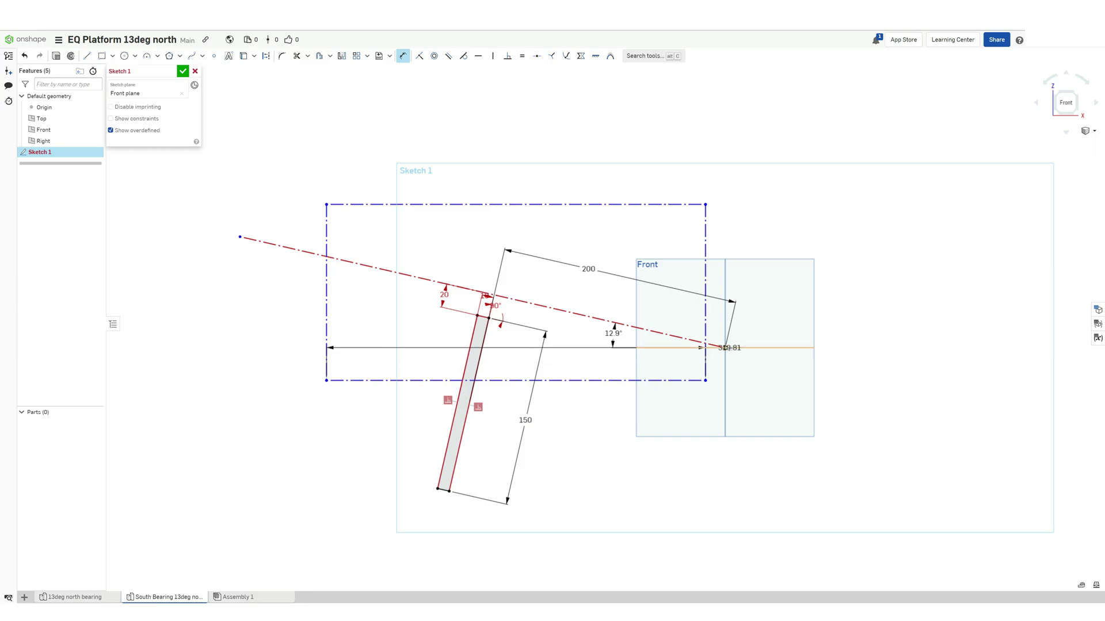
pyautogui.click(725, 347)
pyautogui.click(864, 365)
pyautogui.write('30')
pyautogui.press('Return')
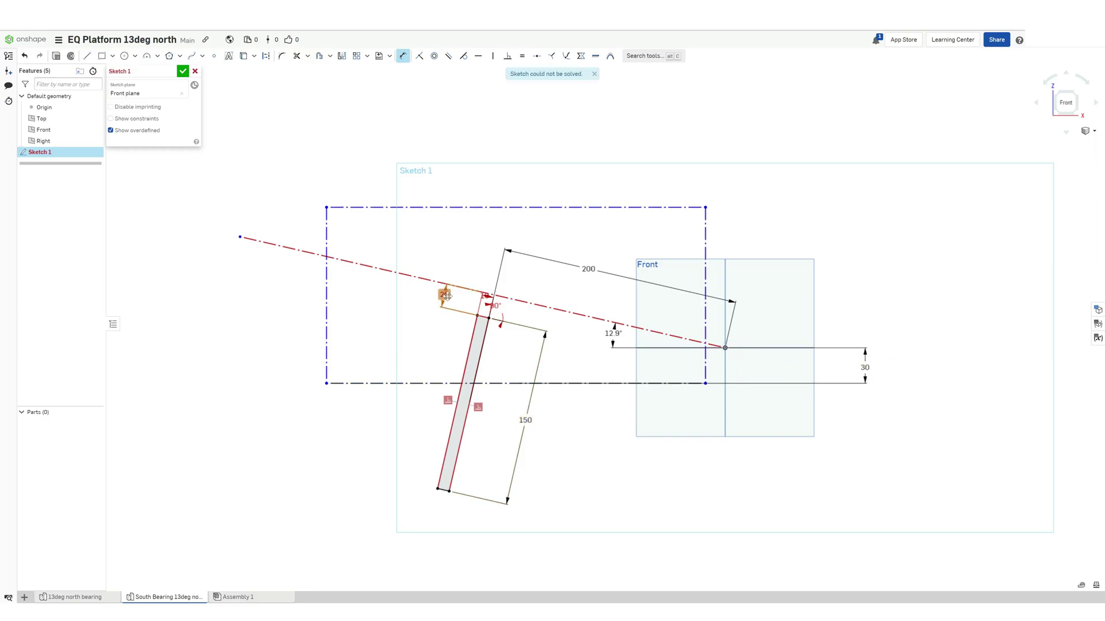
# - Remove the conflicting 90° dimension and set the strip's upper edge 50 mm from the tilted construction line
pyautogui.scroll(5, 489, 306)
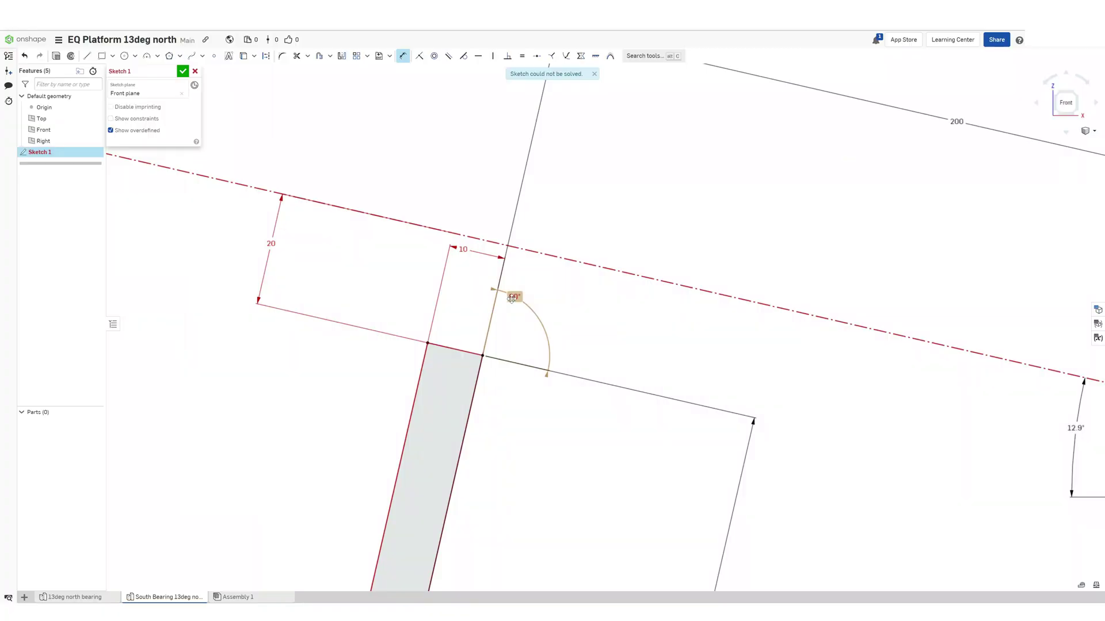
pyautogui.scroll(-4, 511, 299)
pyautogui.doubleClick(444, 321)
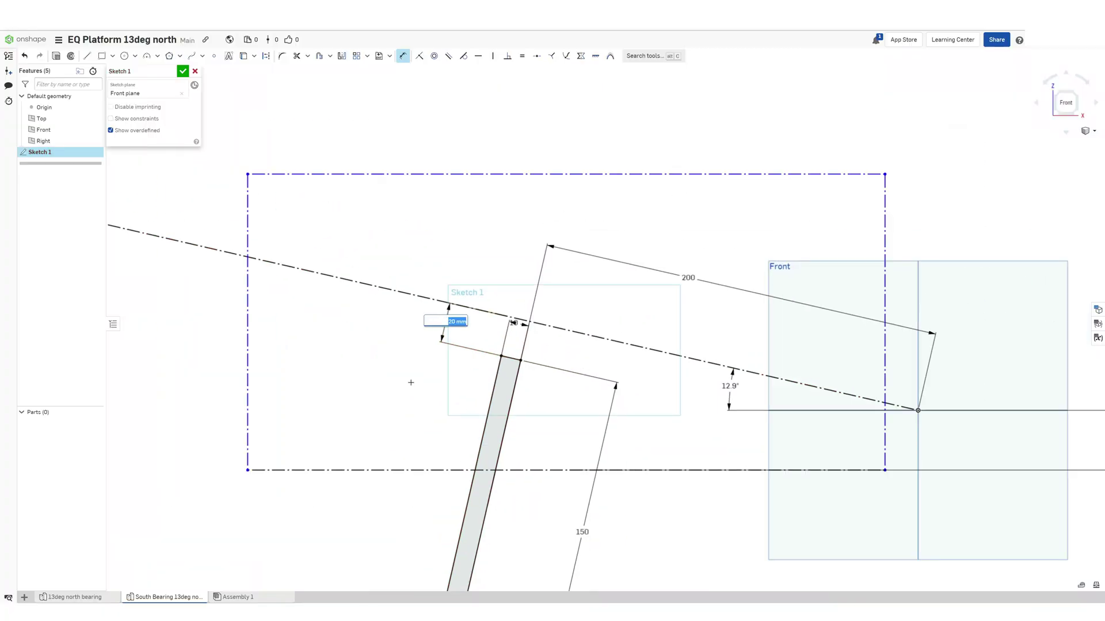
pyautogui.write('50')
pyautogui.press('Return')
# - Set the strip's length to 100 mm
pyautogui.scroll(-5, 497, 446)
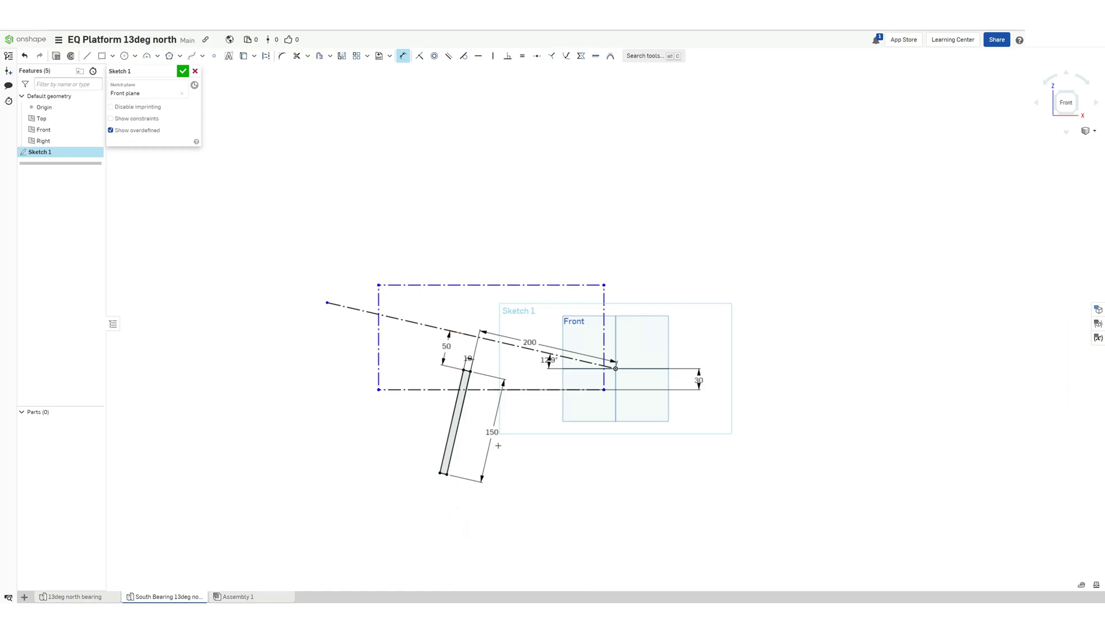
pyautogui.scroll(4, 498, 446)
pyautogui.doubleClick(493, 424)
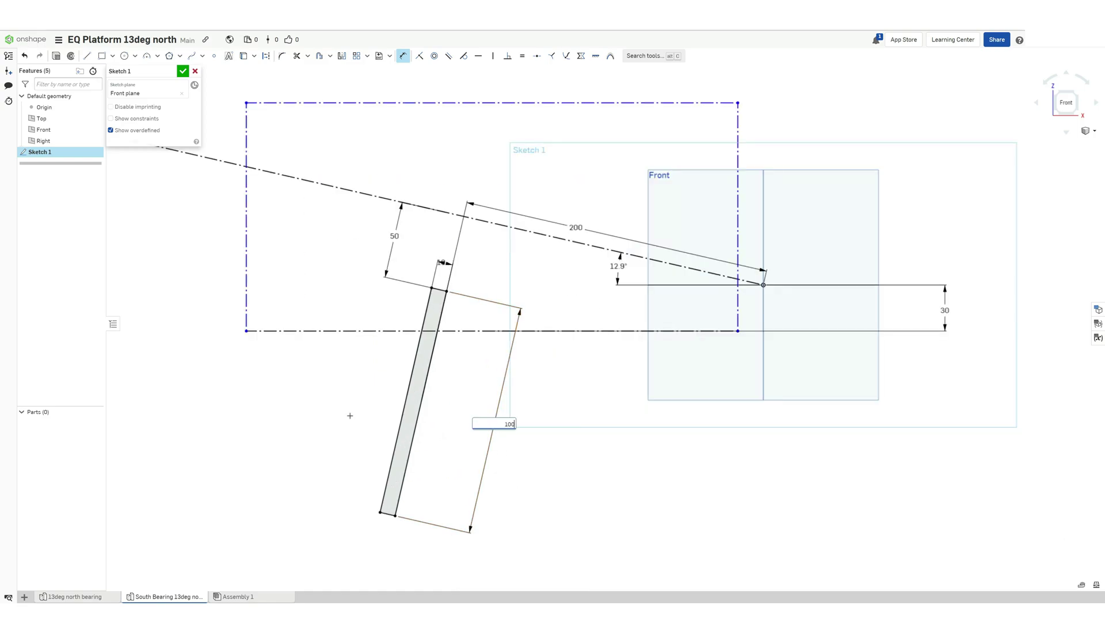
pyautogui.write('100')
pyautogui.press('Return')
# - Set the strip's distance from the origin to 150 mm and its length to 80 mm, finishing the sketch
pyautogui.scroll(-4, 690, 404)
pyautogui.doubleClick(643, 306)
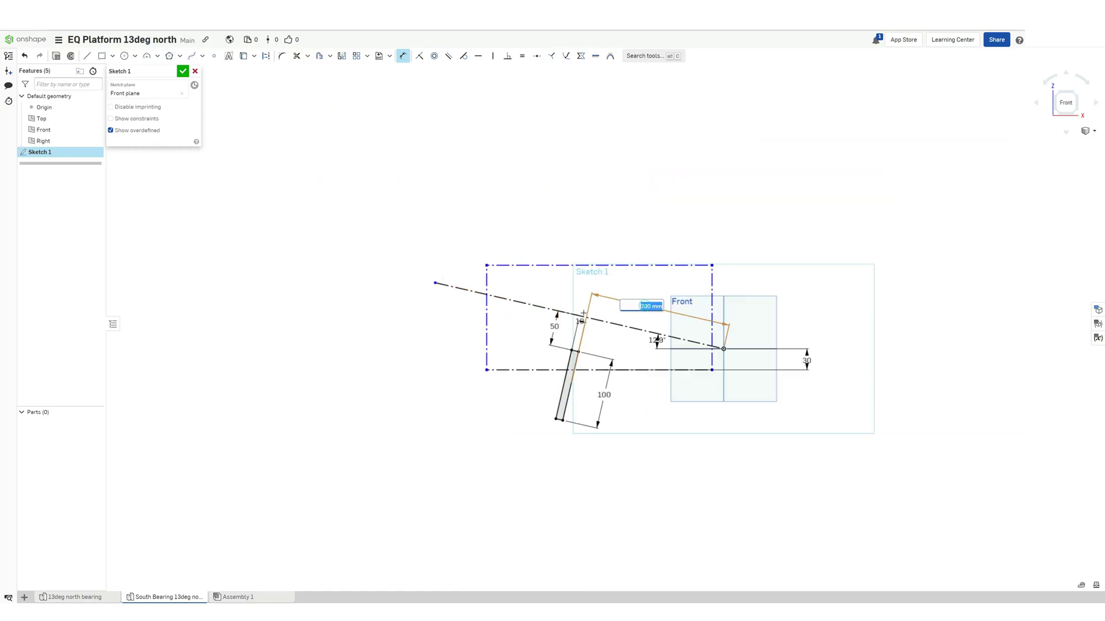
pyautogui.write('150')
pyautogui.press('Return')
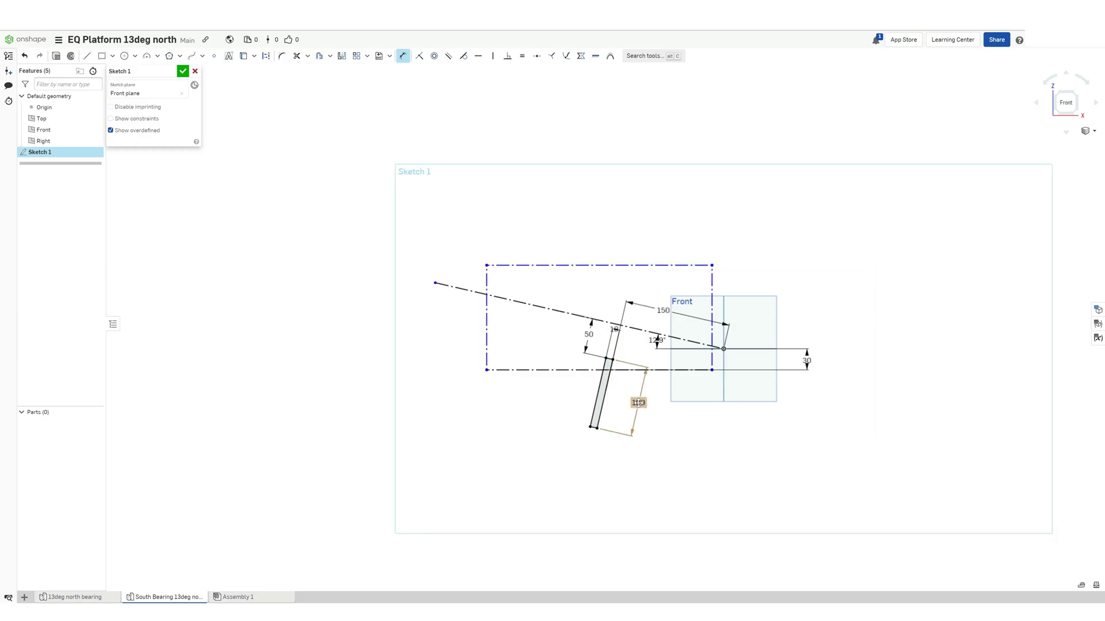
pyautogui.doubleClick(638, 403)
pyautogui.write('80')
pyautogui.press('Return')
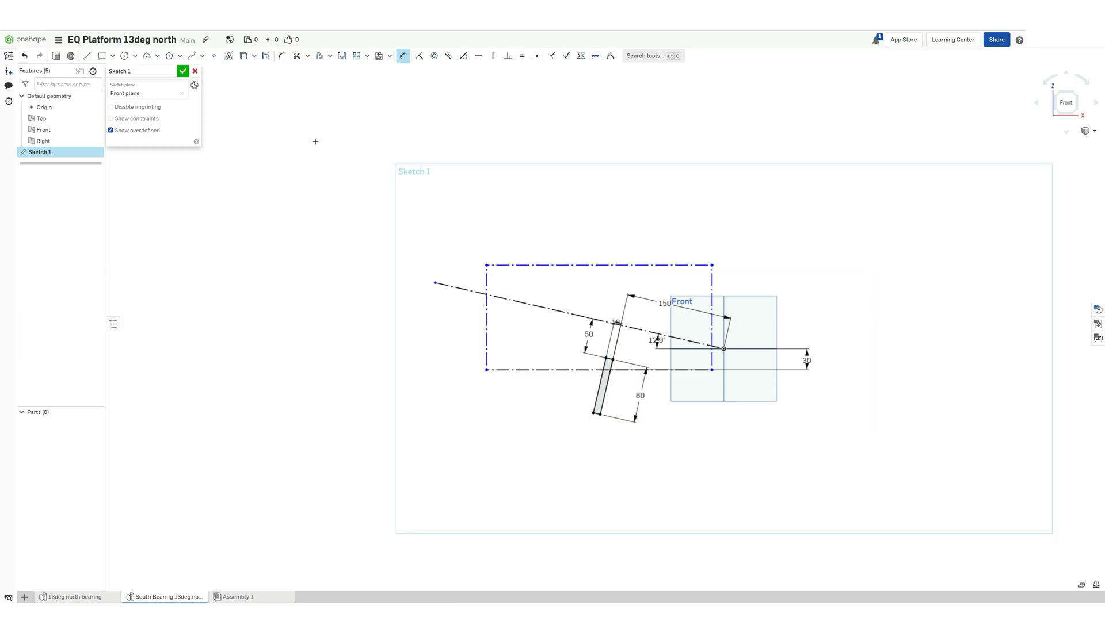
pyautogui.click(182, 71)
# - Revolve the strip profile a full turn about the tilted construction line as a new solid
pyautogui.hotkey('shift', 'w')
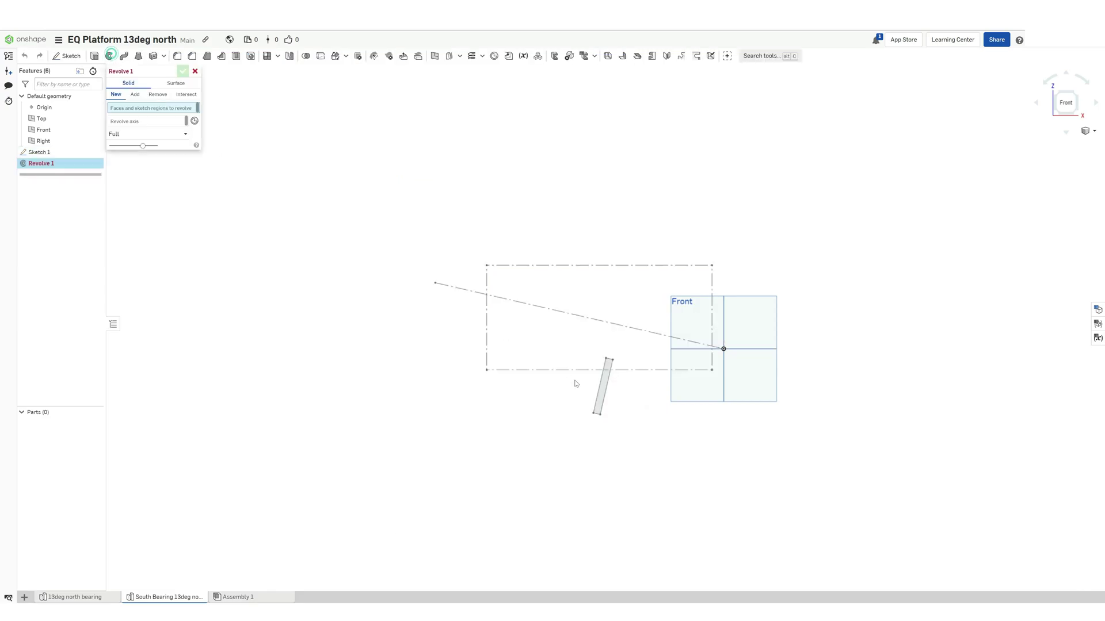
pyautogui.click(605, 397)
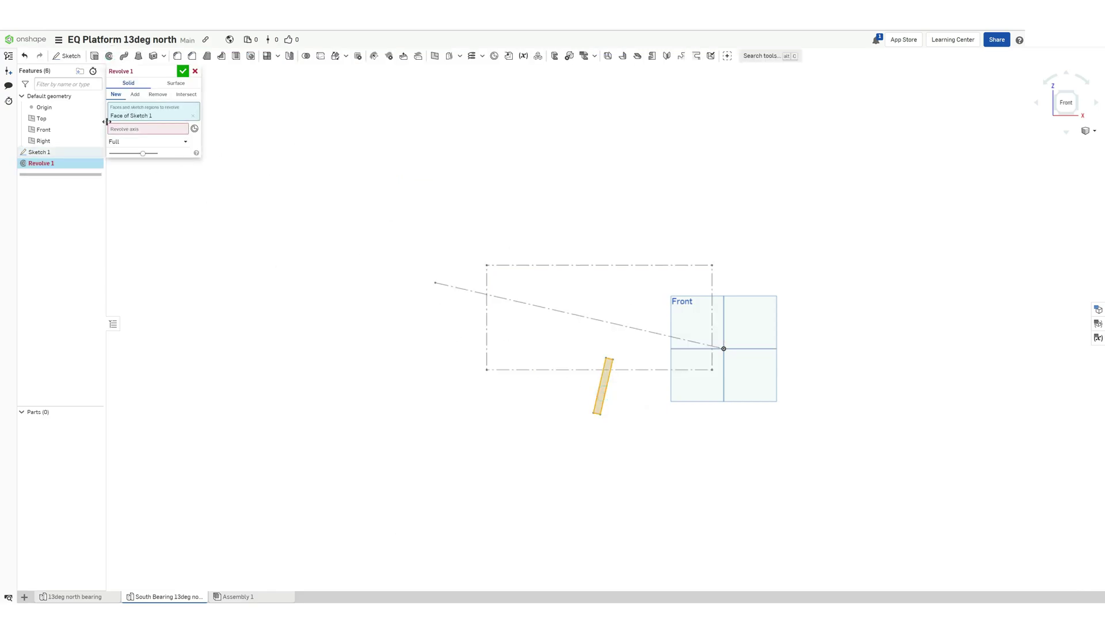
pyautogui.click(540, 307)
pyautogui.click(182, 71)
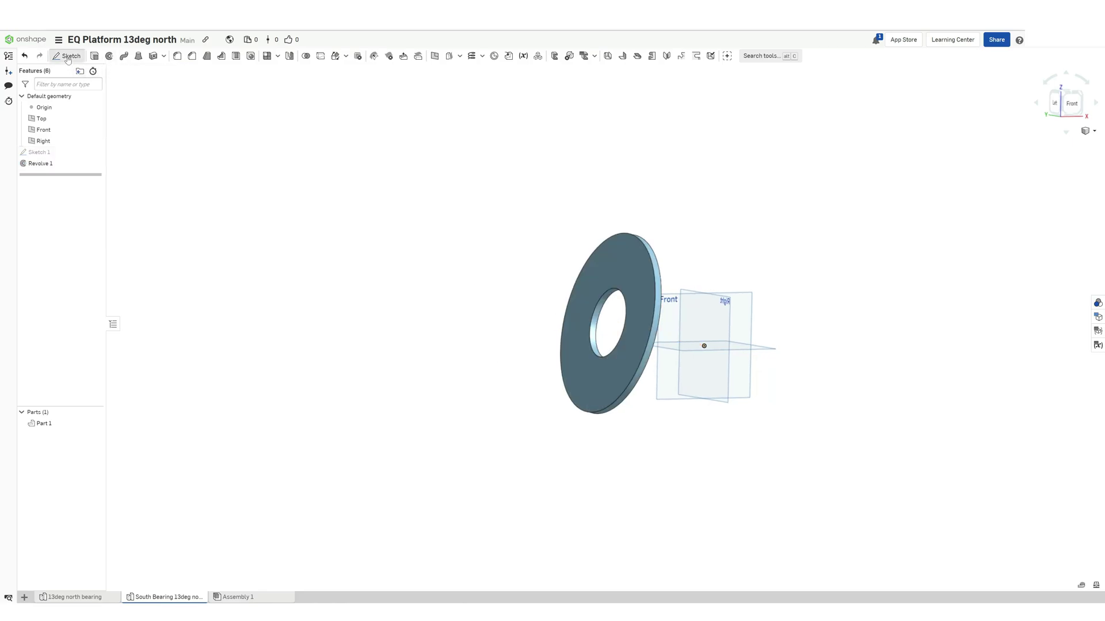
# - Start a sketch on the Front plane and draw a corner rectangle about 357 by 258 mm over the disc's upper portion
pyautogui.click(67, 57)
pyautogui.click(691, 374)
pyautogui.click(1067, 107)
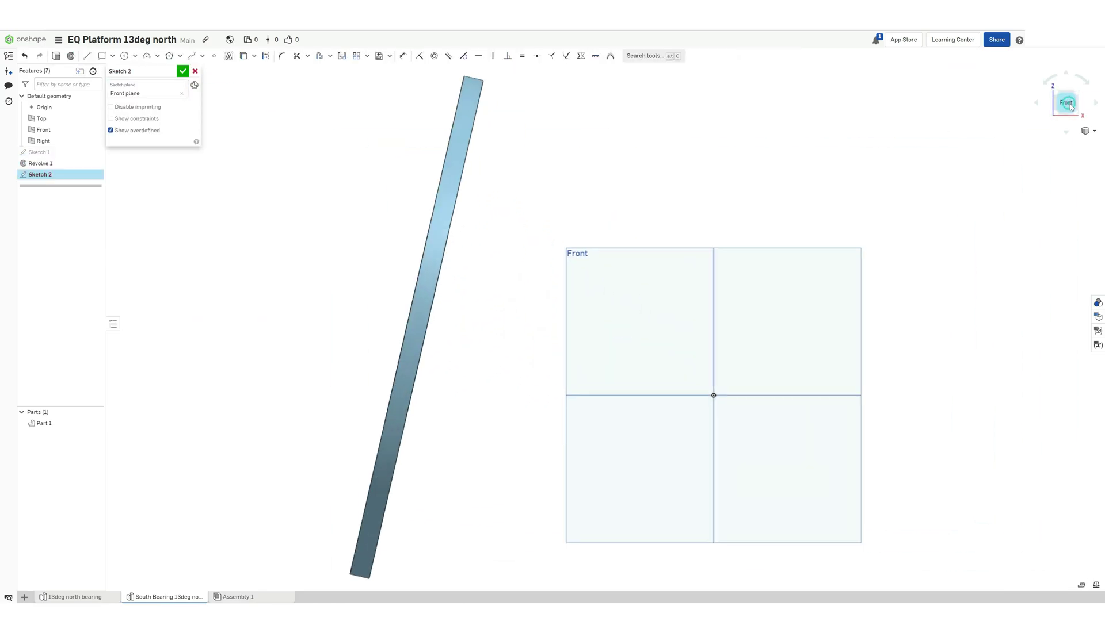
pyautogui.click(102, 56)
pyautogui.click(599, 304)
pyautogui.click(846, 126)
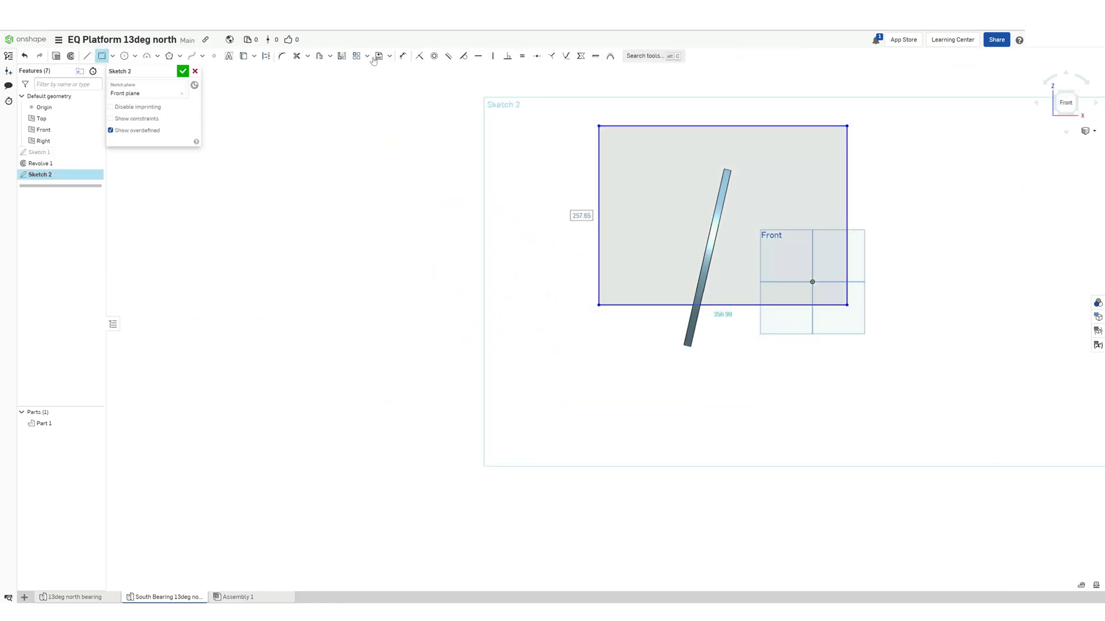
# - Dimension the new rectangle's lower edge 30 mm below the origin
pyautogui.click(402, 56)
pyautogui.click(813, 282)
pyautogui.click(894, 292)
pyautogui.write('30')
pyautogui.press('Return')
# - Dimension the rectangle 230 mm high and 300 mm wide
pyautogui.click(611, 204)
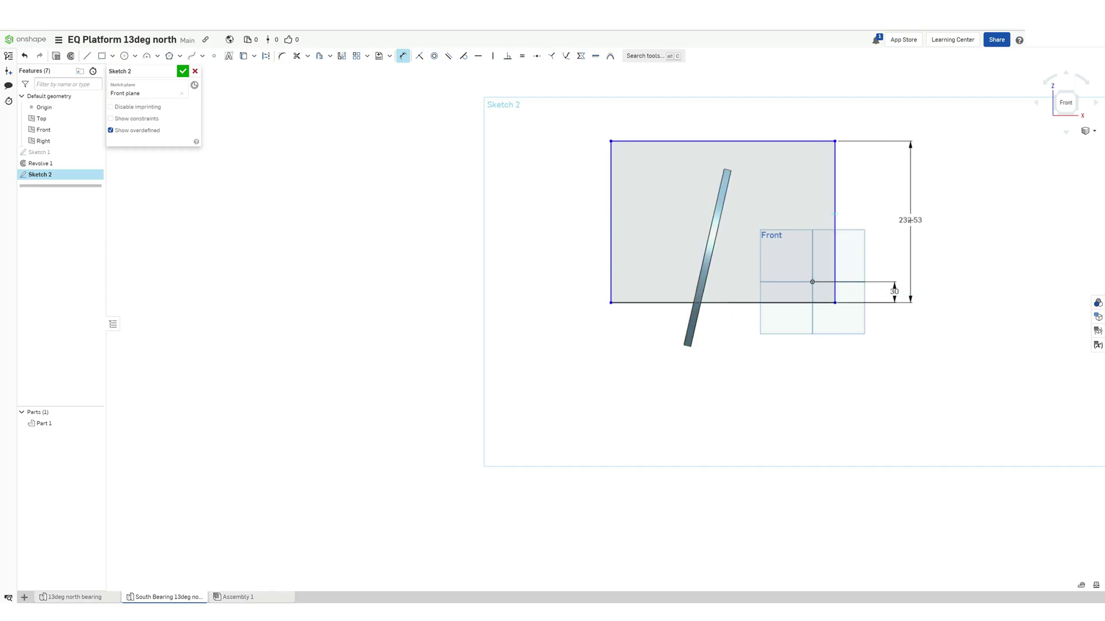
pyautogui.click(911, 213)
pyautogui.write('230')
pyautogui.press('Return')
pyautogui.click(719, 141)
pyautogui.click(742, 112)
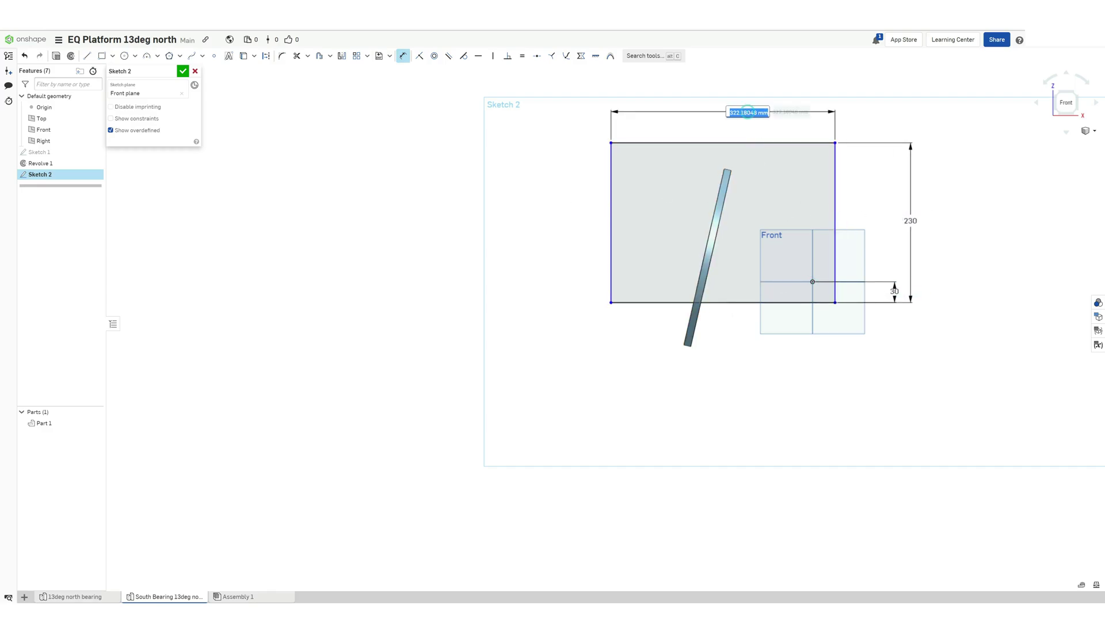
pyautogui.write('300')
pyautogui.press('Return')
# - Dimension the rectangle's right side 100 mm from the origin
pyautogui.click(820, 200)
pyautogui.click(812, 282)
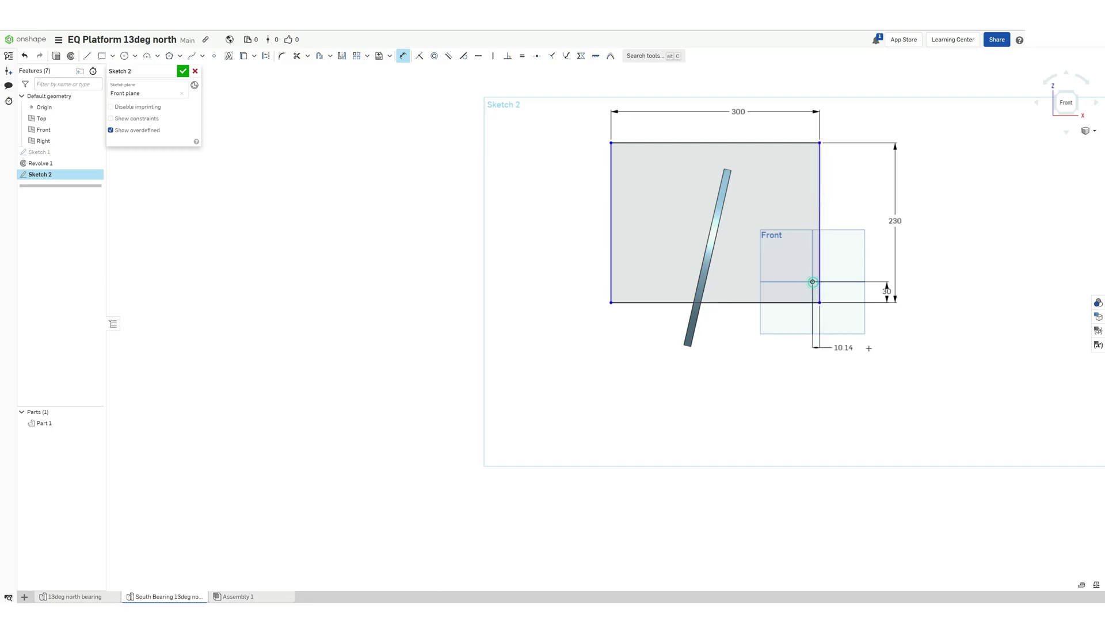
pyautogui.click(895, 351)
pyautogui.write('100')
pyautogui.press('Return')
# - Extrude-cut the rectangle 300 mm symmetrically to remove the upper portion of the tilted disc
pyautogui.hotkey('shift', 'e')
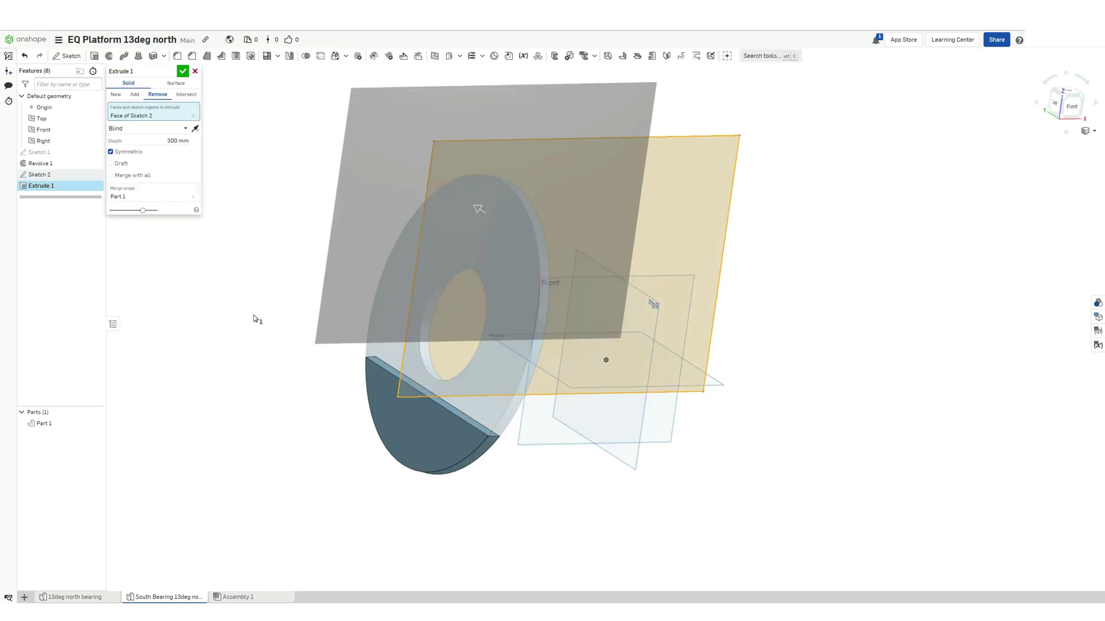
pyautogui.click(181, 72)
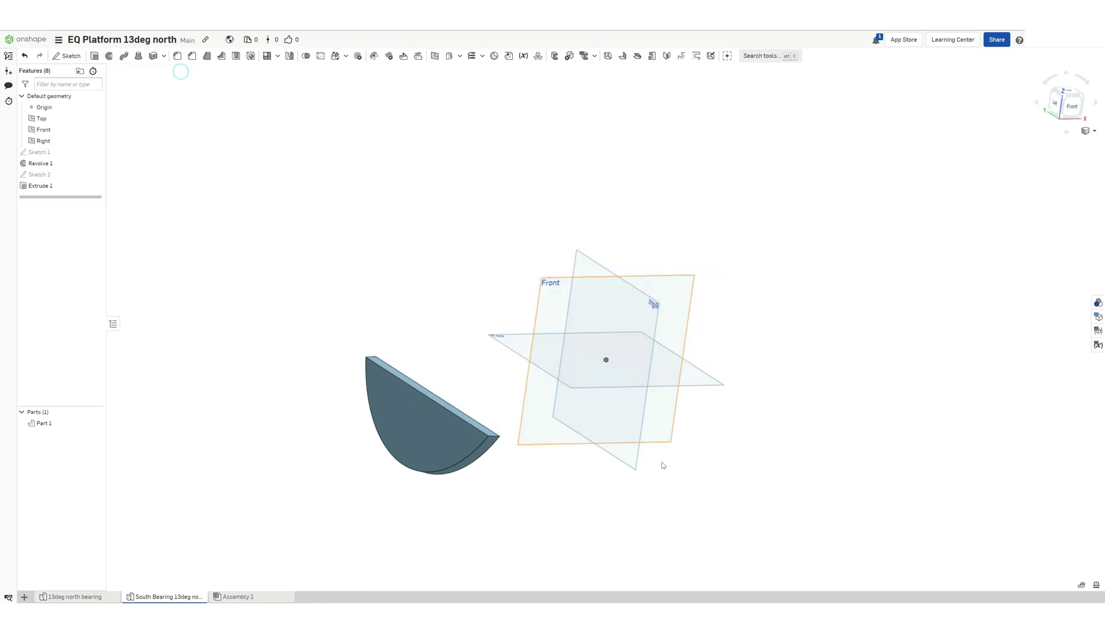
# - Start a sketch on the Top plane and draw a horizontal line from the origin across the whole bearing
pyautogui.moveTo(554, 480)
pyautogui.mouseDown(button='right')
pyautogui.moveTo(519, 452)
pyautogui.moveTo(506, 489)
pyautogui.mouseUp(button='right')
pyautogui.scroll(-5, 506, 403)
pyautogui.click(42, 119)
pyautogui.click(71, 56)
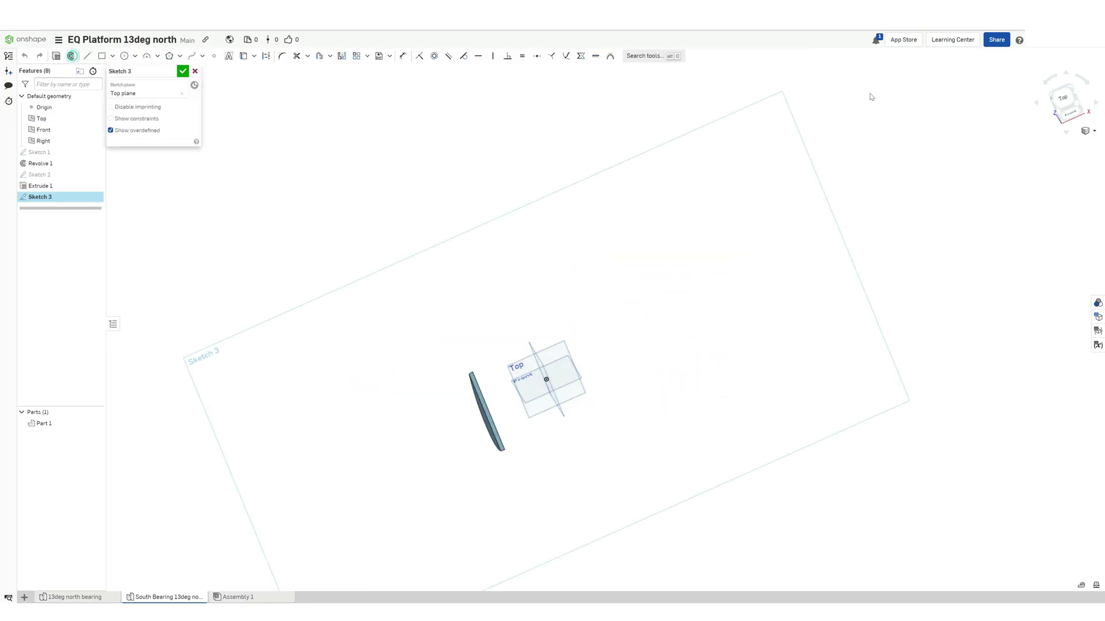
pyautogui.click(1055, 101)
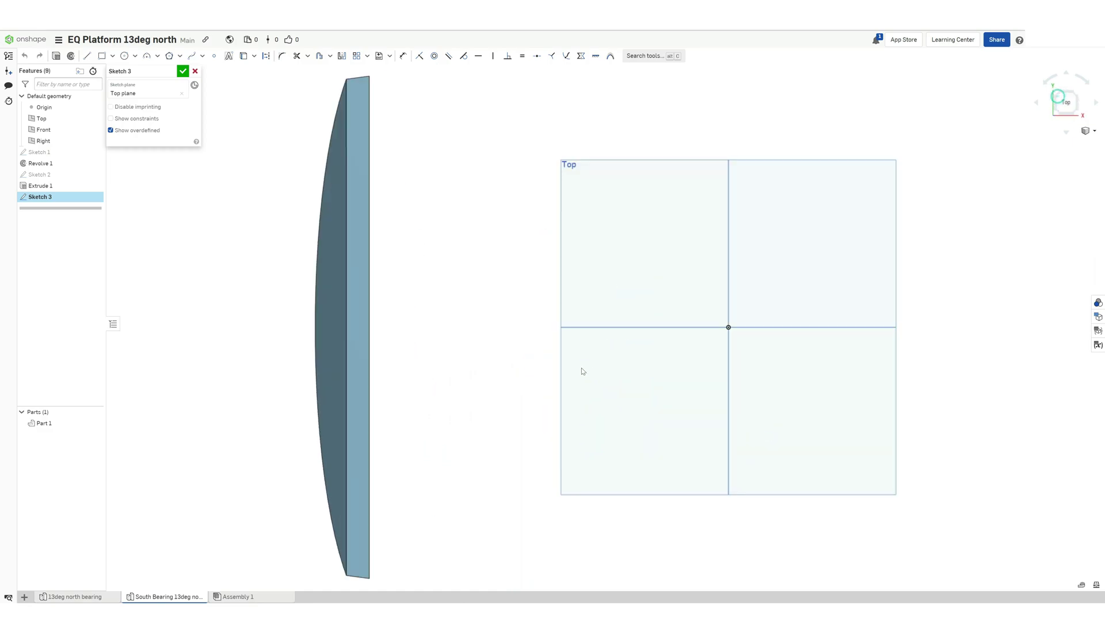
pyautogui.click(726, 333)
pyautogui.click(214, 327)
pyautogui.press('Escape')
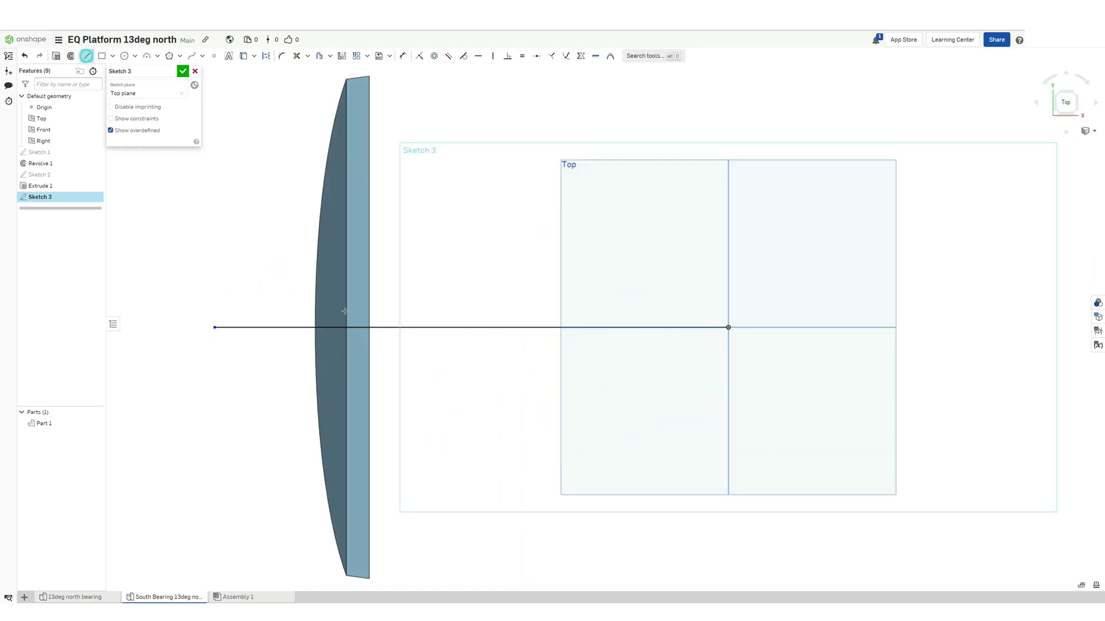
# - Draw a vertical line along the bearing's flat cut face and convert both sketch lines to construction
pyautogui.click(356, 509)
pyautogui.press('Escape')
pyautogui.click(416, 328)
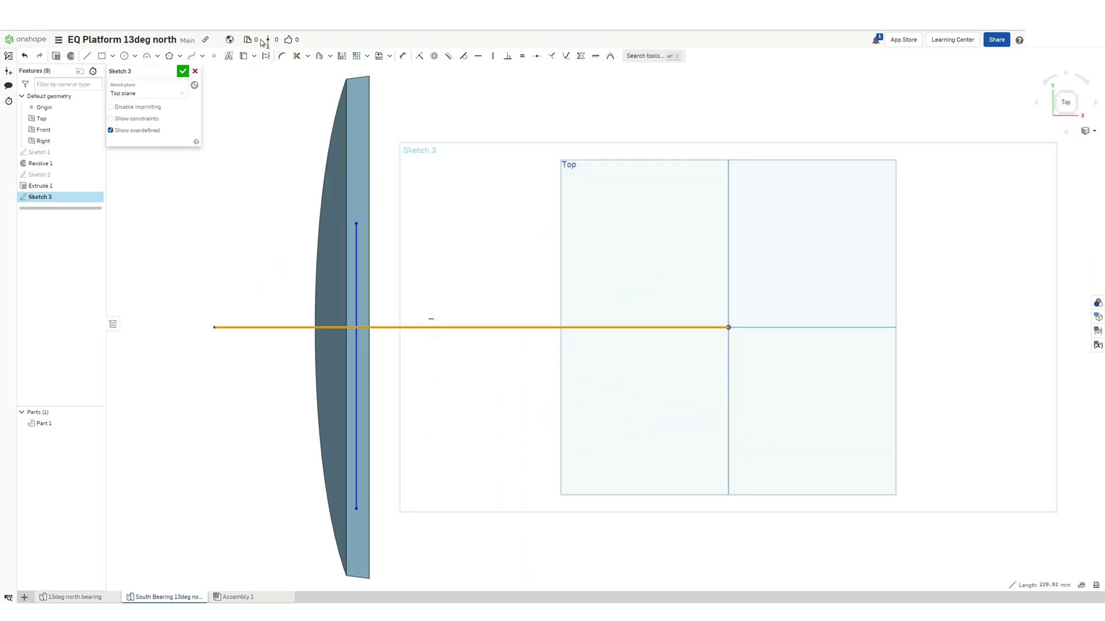
pyautogui.click(265, 56)
pyautogui.click(356, 230)
pyautogui.click(266, 56)
pyautogui.scroll(4, 337, 217)
# - Dimension the vertical construction line 5 mm from the cut face's edge nearest the origin
pyautogui.press('d')
pyautogui.click(379, 293)
pyautogui.click(407, 299)
pyautogui.click(436, 302)
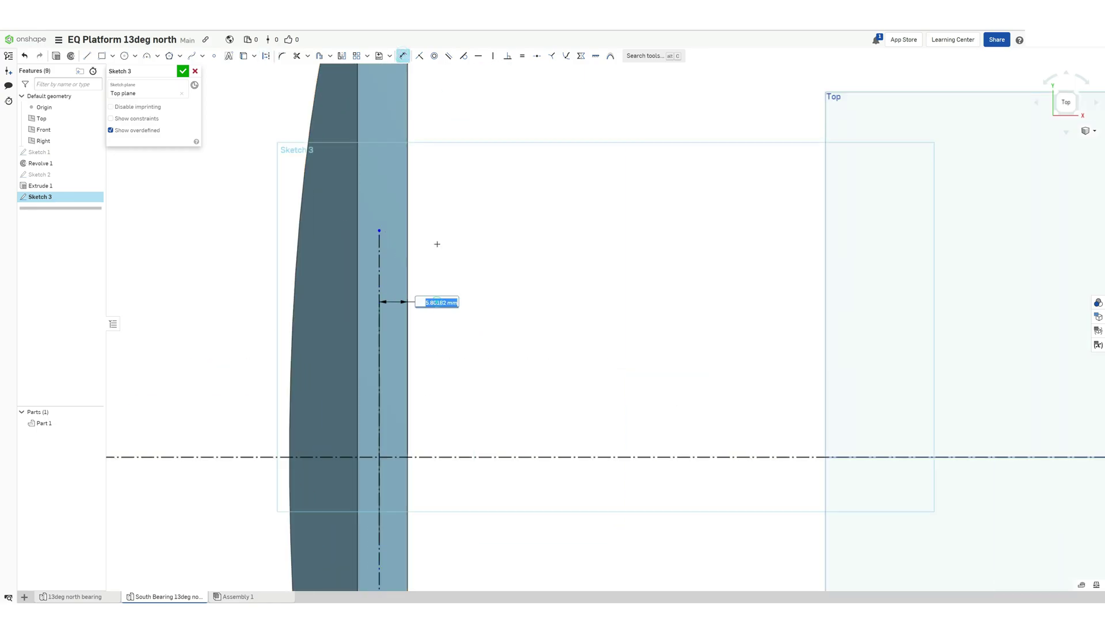
pyautogui.press('Return')
pyautogui.scroll(-5, 384, 250)
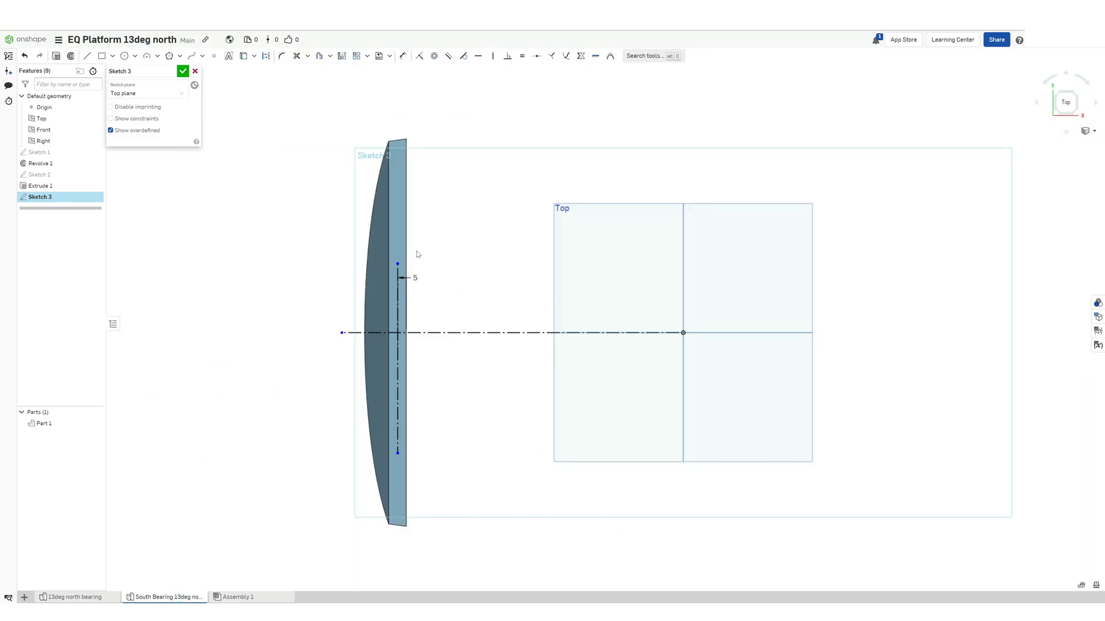
# - Draw a circle centred on the upper end of the vertical construction line and set its diameter to 10 mm
pyautogui.press('c')
pyautogui.click(406, 292)
pyautogui.press('d')
pyautogui.click(419, 244)
pyautogui.click(438, 241)
pyautogui.write('10')
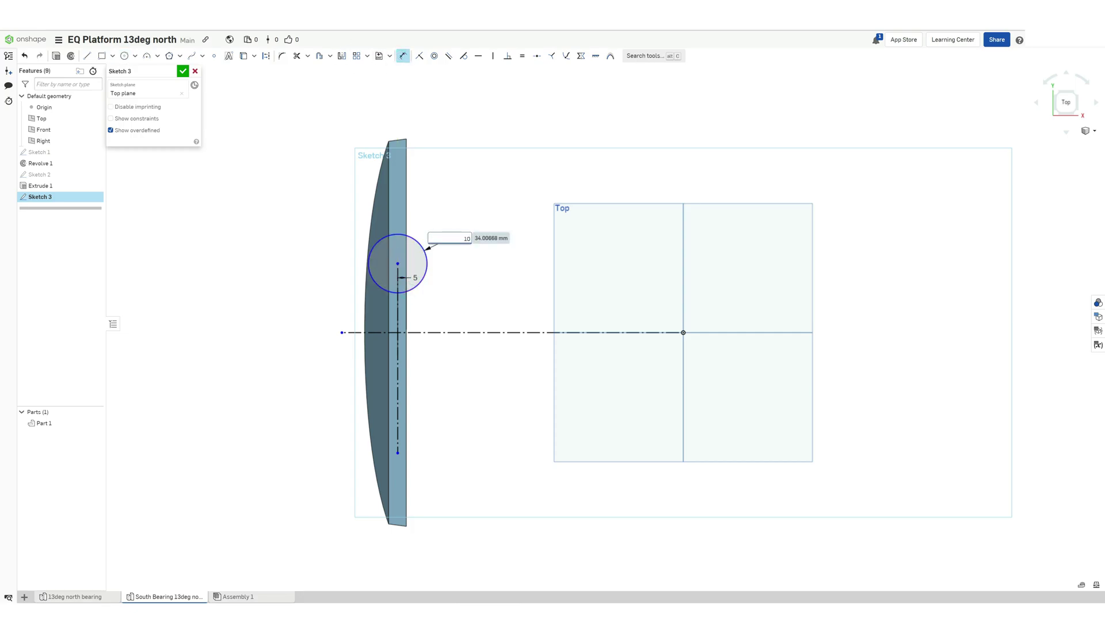
pyautogui.press('Return')
# - Check the hole size in the north bearing's Sketch 3 and set the south bearing circle's diameter to 5 mm
pyautogui.scroll(4, 434, 276)
pyautogui.doubleClick(380, 211)
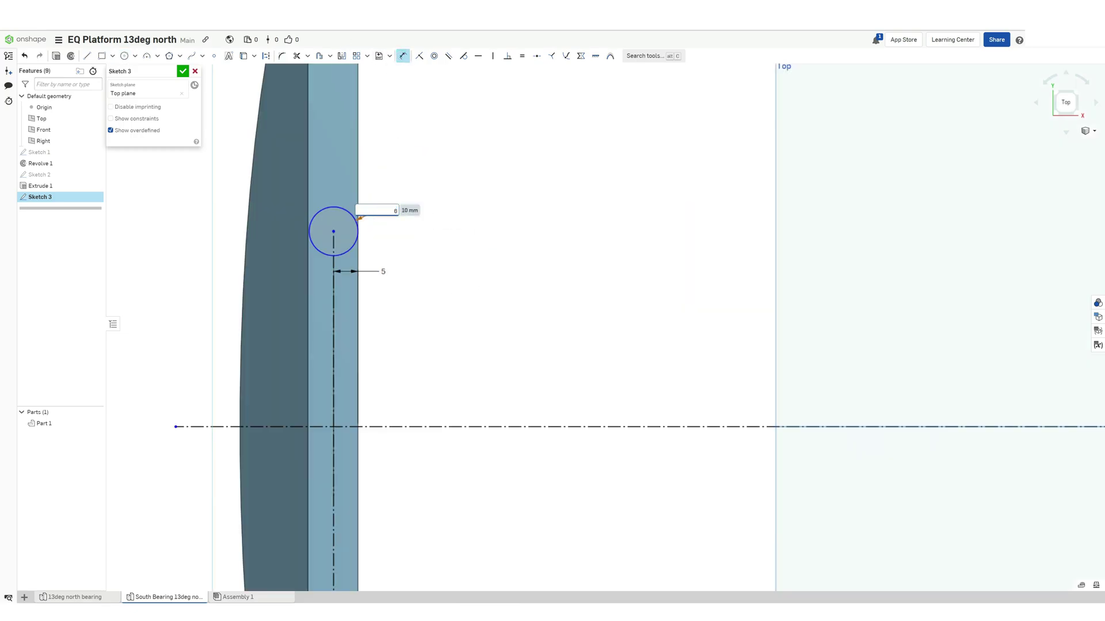
pyautogui.write('6')
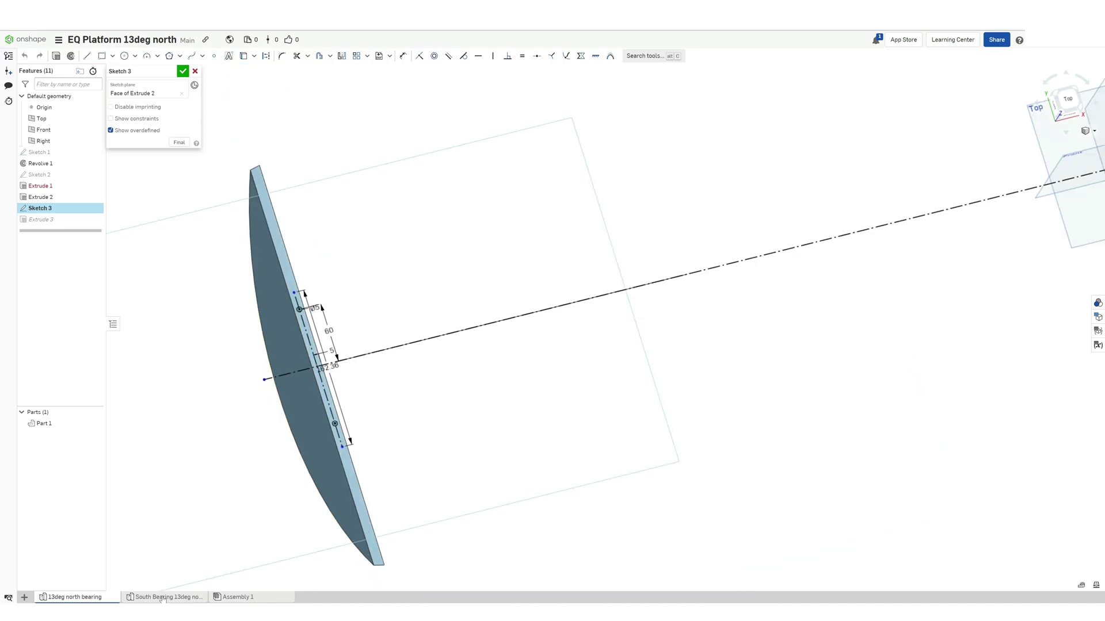
pyautogui.click(161, 597)
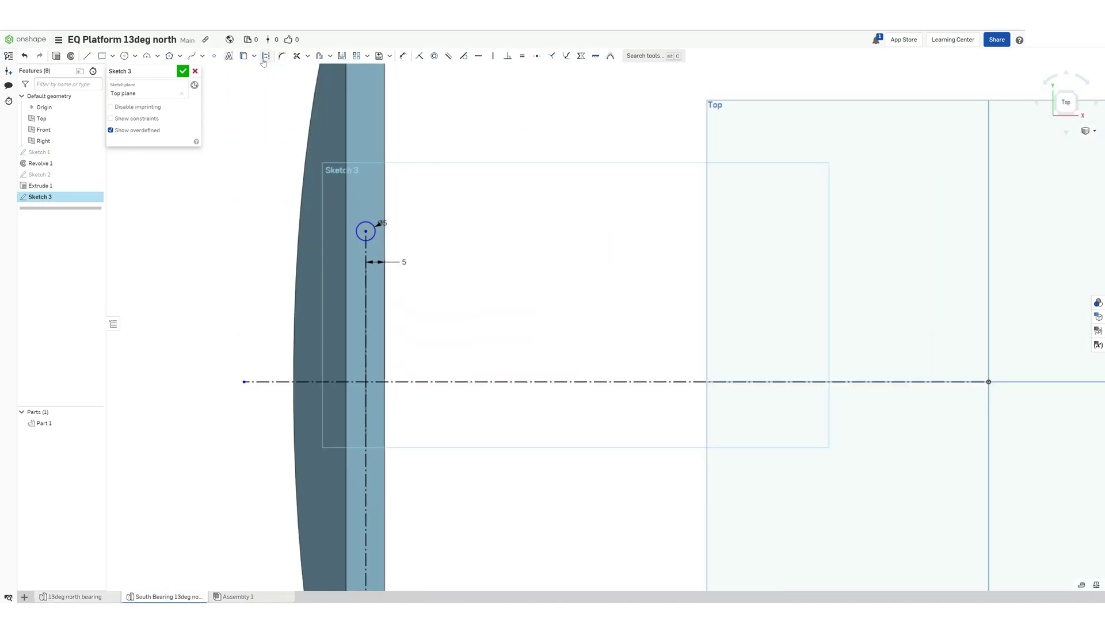
# - Dimension the circle's centre 50 mm from the horizontal construction line
pyautogui.click(403, 56)
pyautogui.click(365, 232)
pyautogui.click(399, 382)
pyautogui.click(448, 314)
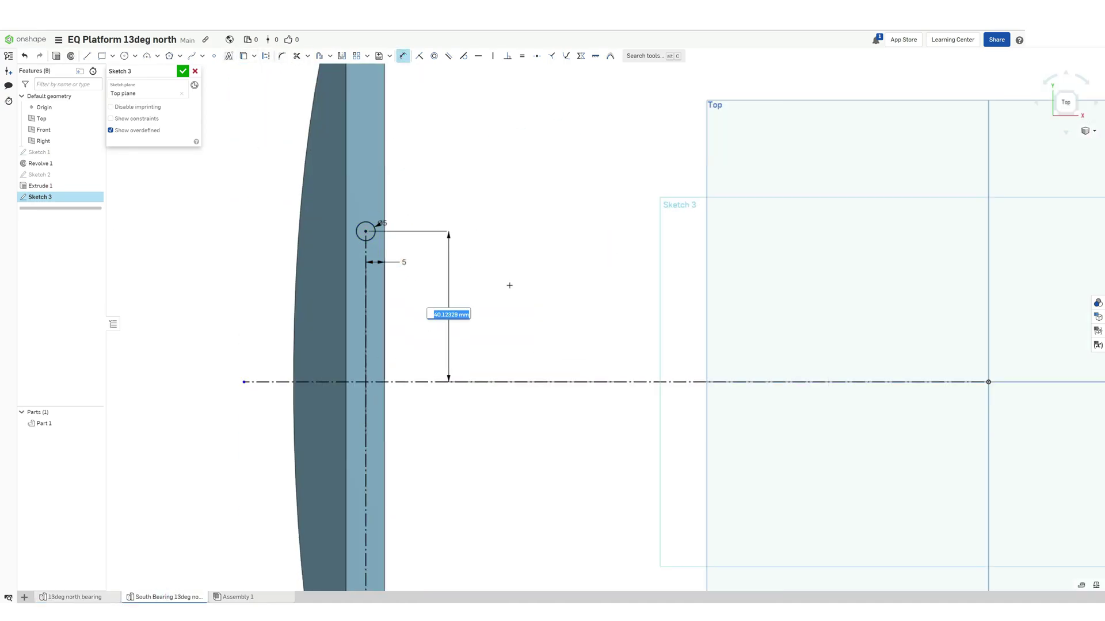
pyautogui.write('50')
pyautogui.press('Return')
pyautogui.scroll(-5, 509, 285)
# - Mirror the circle about the horizontal construction line and finish the sketch
pyautogui.click(342, 56)
pyautogui.click(518, 330)
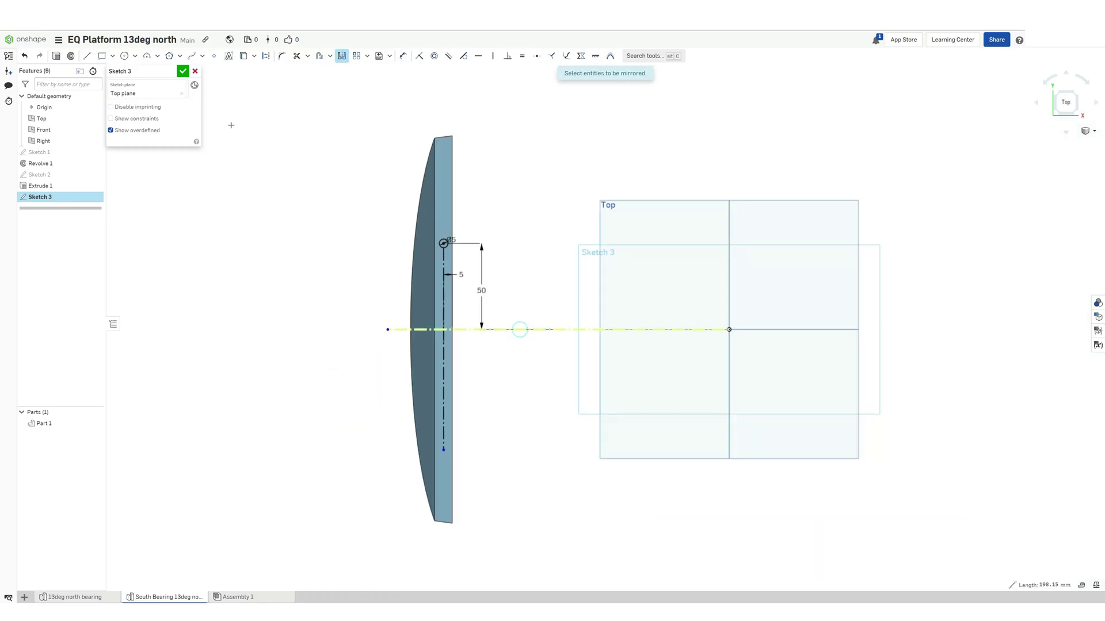
pyautogui.click(443, 244)
pyautogui.click(183, 71)
# - Extrude-cut both circles 40 mm deep, directed down into the bearing's flat face
pyautogui.moveTo(290, 336)
pyautogui.mouseDown(button='right')
pyautogui.moveTo(323, 331)
pyautogui.moveTo(363, 301)
pyautogui.moveTo(346, 260)
pyautogui.mouseUp(button='right')
pyautogui.hotkey('shift', 'e')
pyautogui.click(469, 228)
pyautogui.click(479, 394)
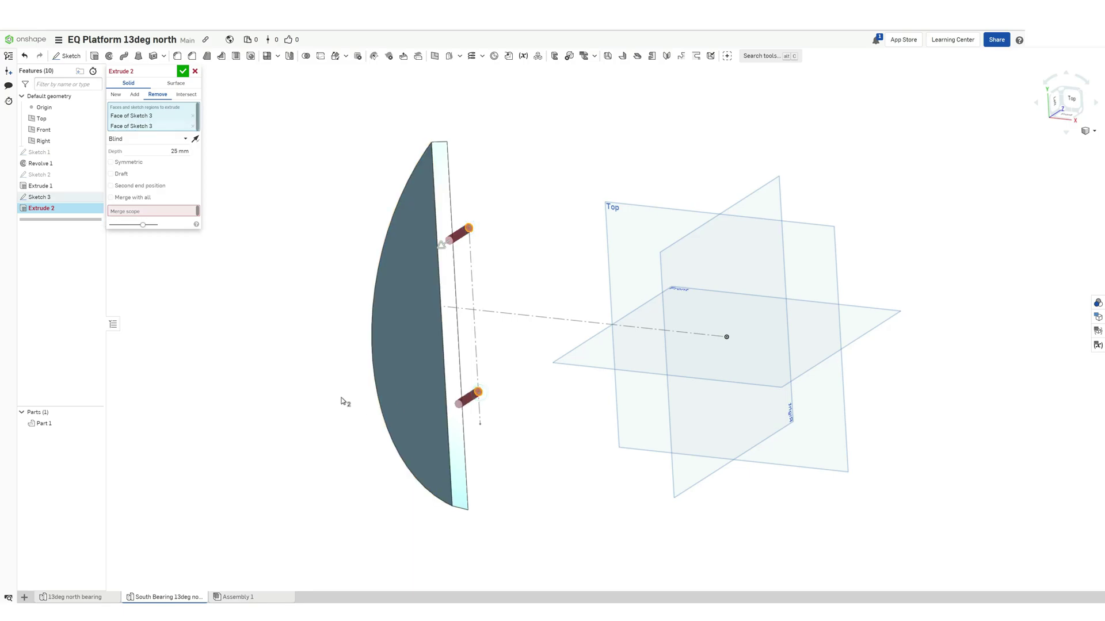
pyautogui.moveTo(341, 398); pyautogui.dragTo(329, 320, button='right')
pyautogui.click(180, 151)
pyautogui.write('404')
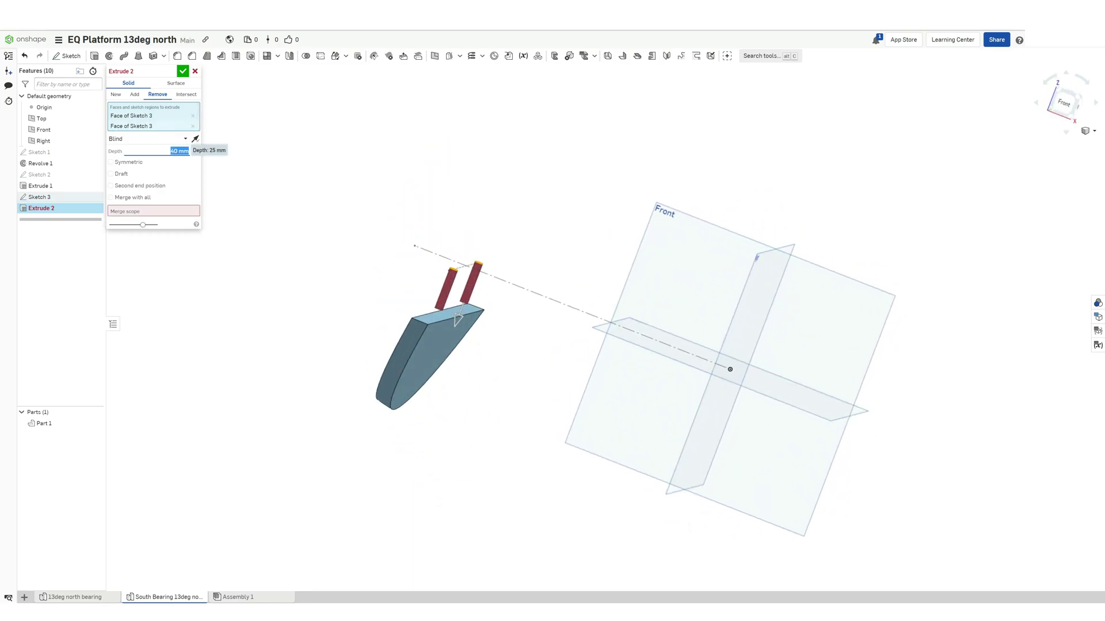
pyautogui.moveTo(357, 275); pyautogui.dragTo(354, 277, button='right')
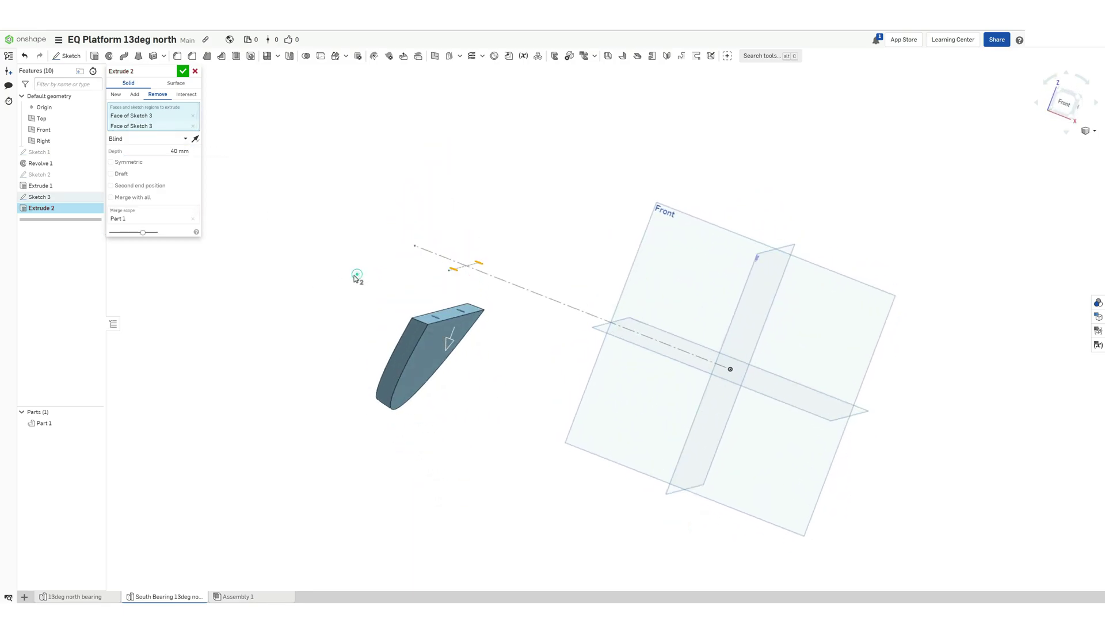
pyautogui.moveTo(356, 314); pyautogui.dragTo(362, 436, button='right')
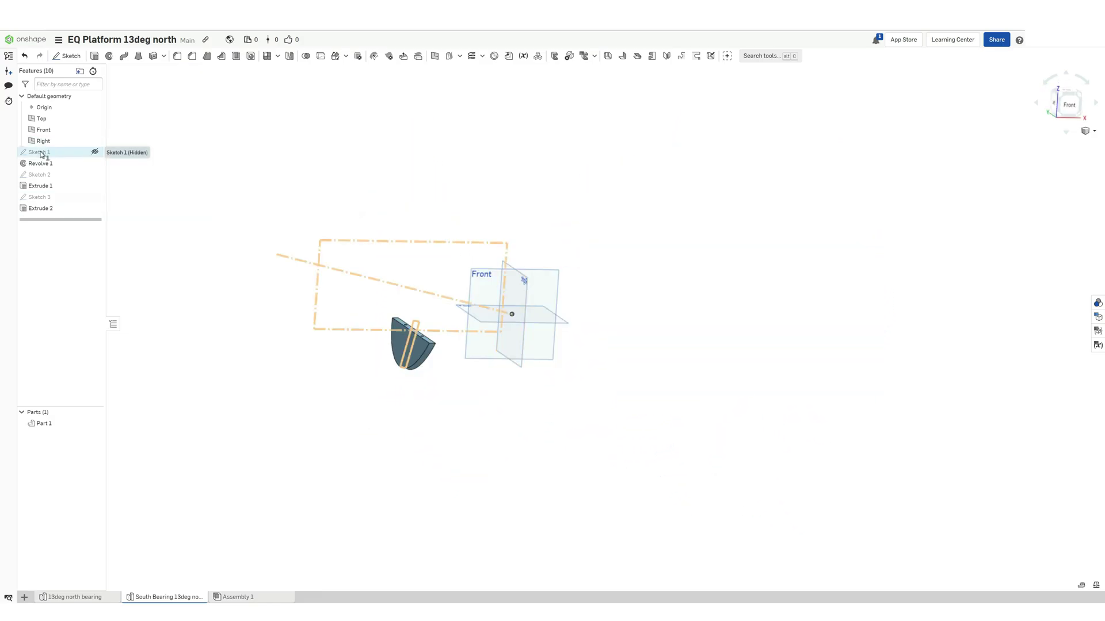
# - Open the south bearing's Sketch 1 to check its dimensions, and create a Part Studio named Top Plate
pyautogui.doubleClick(40, 152)
pyautogui.click(24, 597)
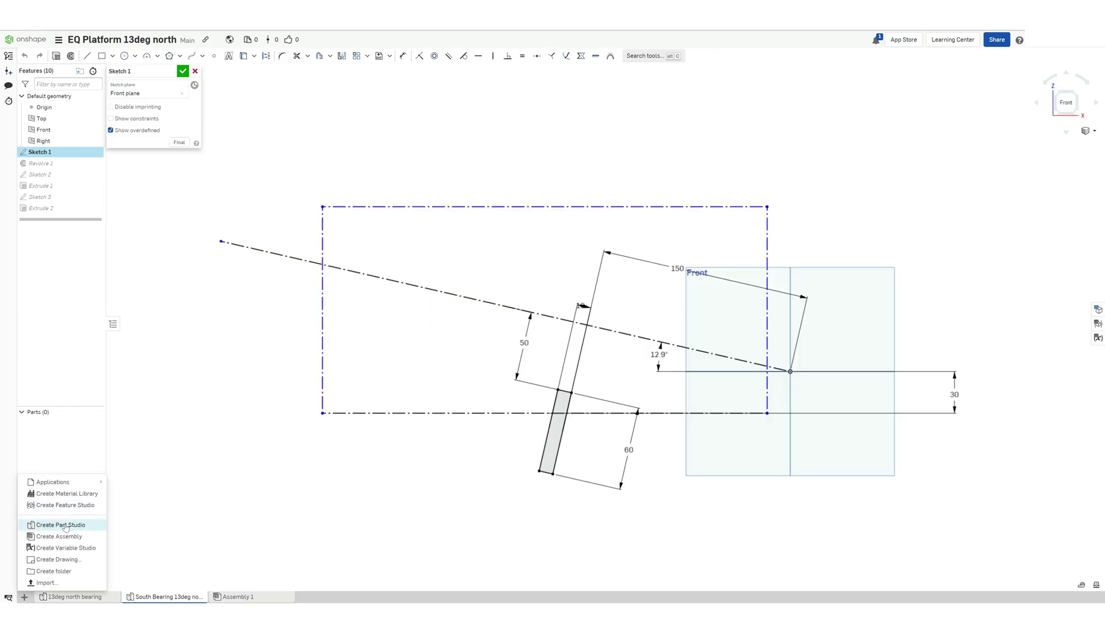
pyautogui.click(64, 521)
pyautogui.rightClick(238, 597)
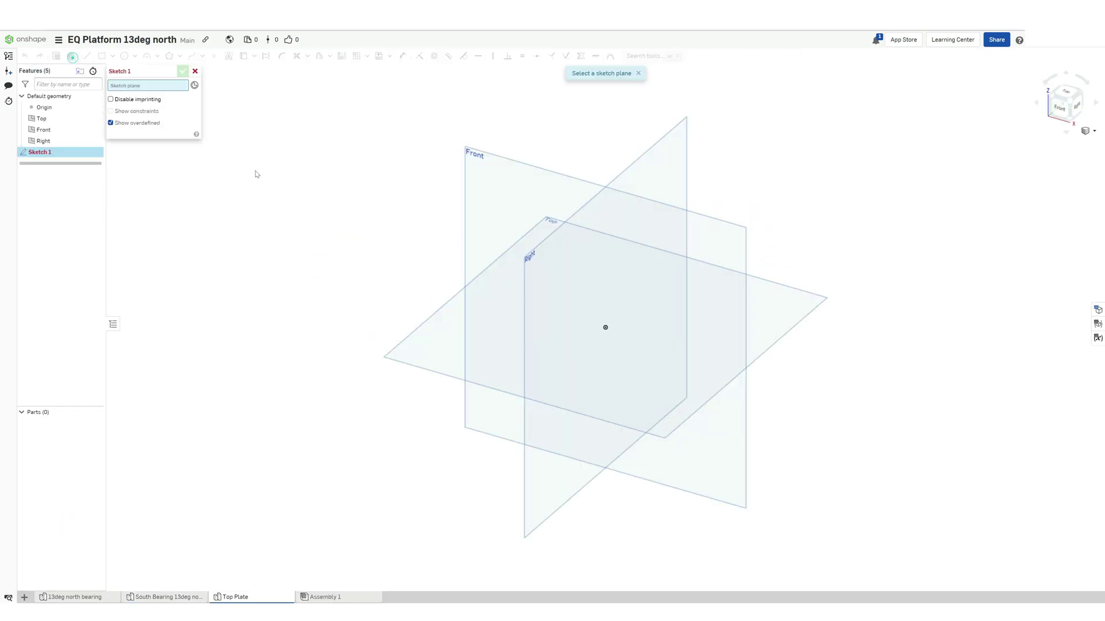
# - Start a sketch on the Top plane, draw a corner rectangle and dimension its long vertical side 560 mm
pyautogui.click(419, 343)
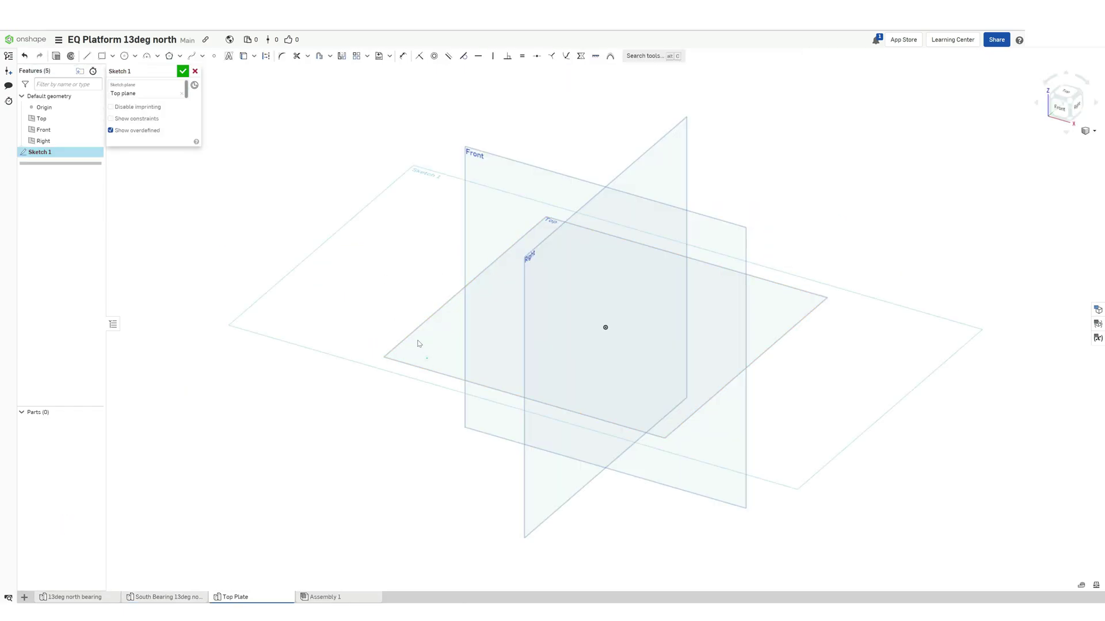
pyautogui.click(1068, 92)
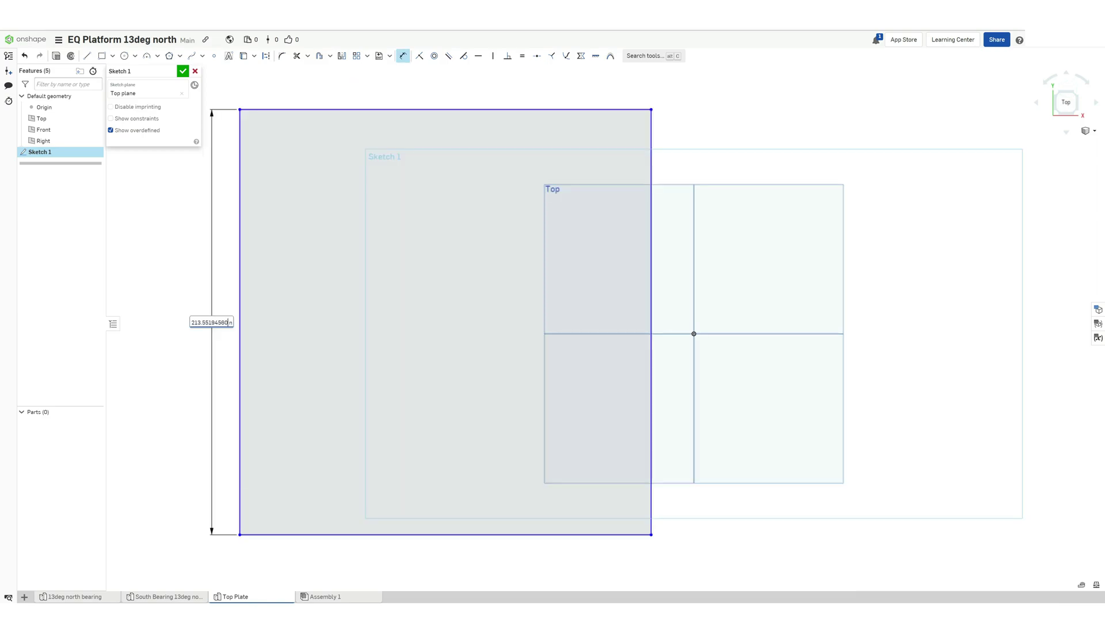
pyautogui.press('Return')
# - Dimension the rectangle's upper edge 280 mm from the origin
pyautogui.scroll(-5, 543, 389)
pyautogui.click(439, 168)
pyautogui.click(596, 370)
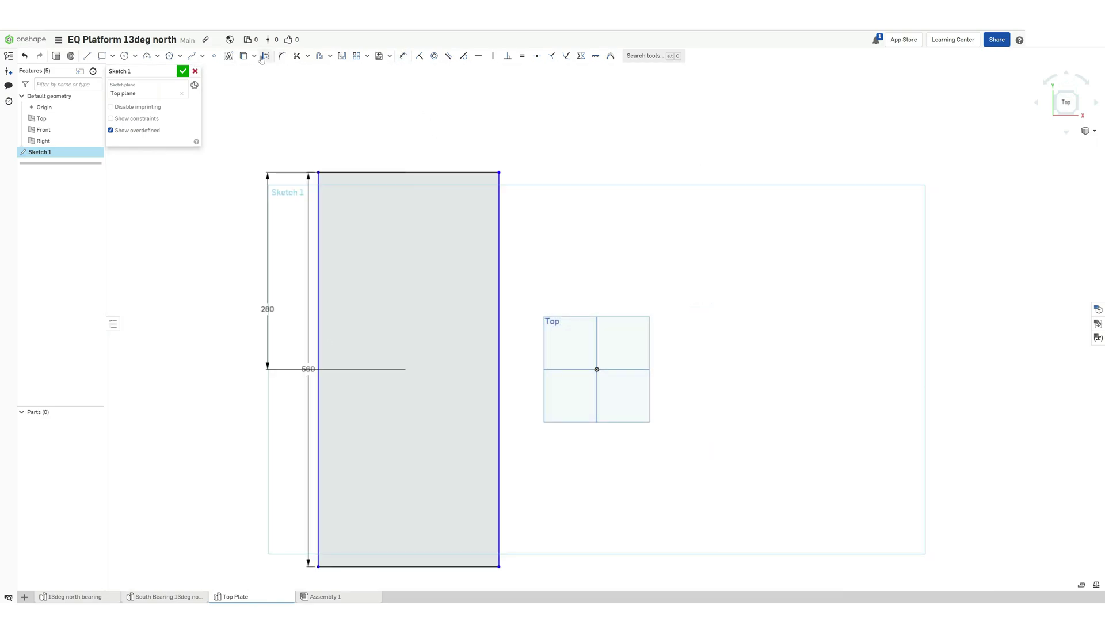
# - Dimension the rectangle's far left side 600 mm from the origin
pyautogui.click(403, 56)
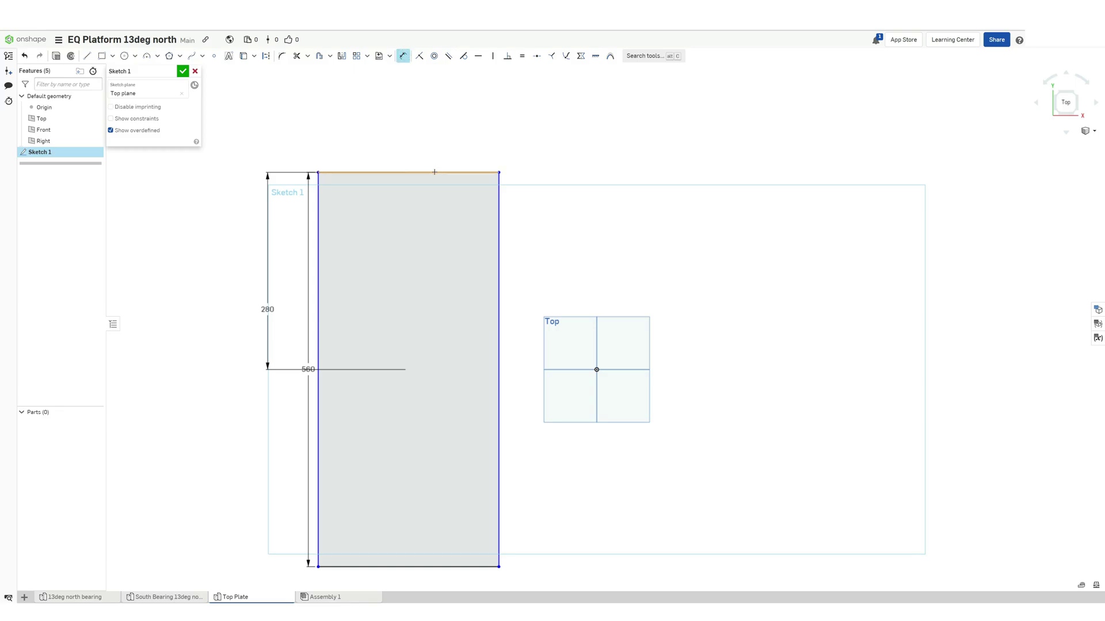
pyautogui.click(409, 172)
pyautogui.click(425, 137)
pyautogui.write('600')
pyautogui.press('Return')
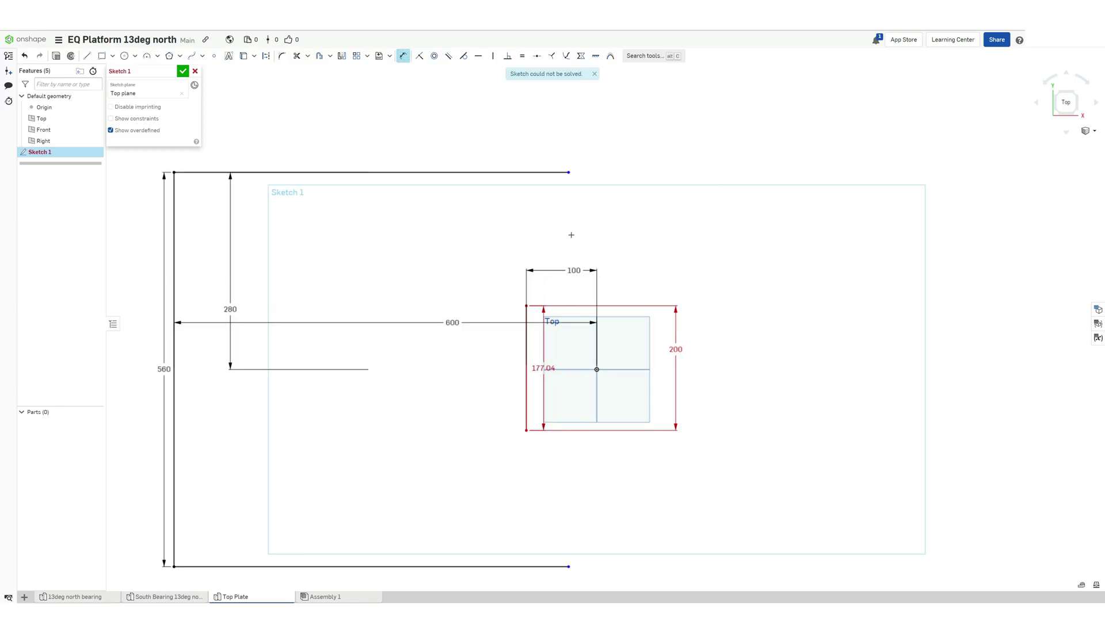
# - Dimension the upper endpoint of the short vertical line 100 mm vertically from the origin
pyautogui.click(526, 306)
pyautogui.click(597, 370)
pyautogui.click(712, 349)
pyautogui.write('100')
pyautogui.press('Return')
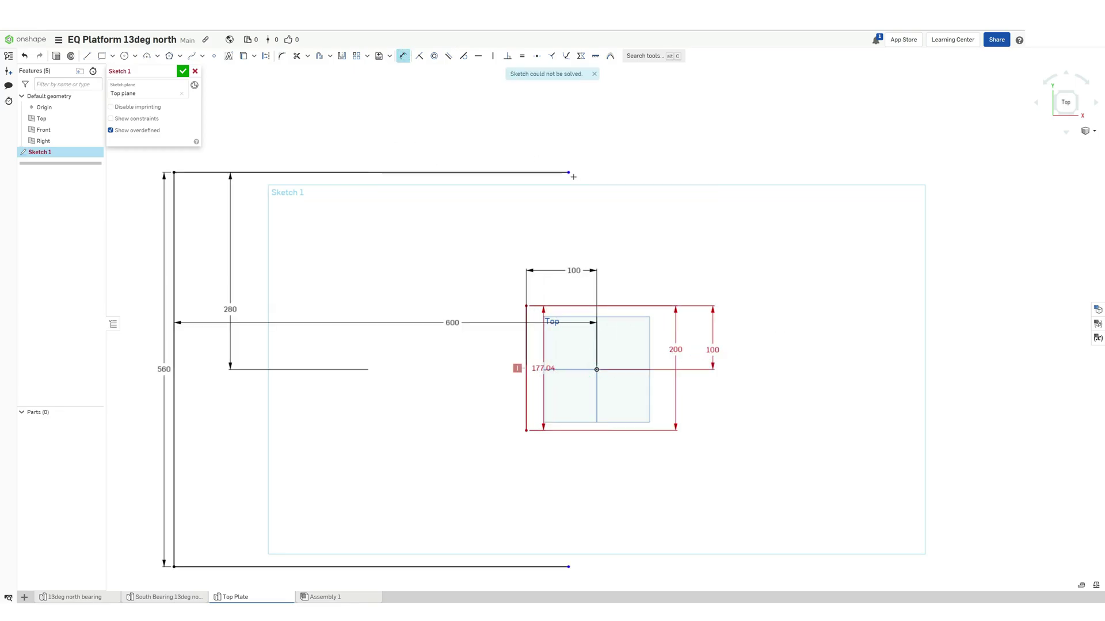
# - Delete the rectangle's horizontal upper and lower edges, leaving the two vertical sides
pyautogui.click(404, 61)
pyautogui.moveTo(569, 173); pyautogui.dragTo(525, 306)
pyautogui.click(477, 172)
pyautogui.press('Delete')
pyautogui.click(412, 567)
pyautogui.press('Delete')
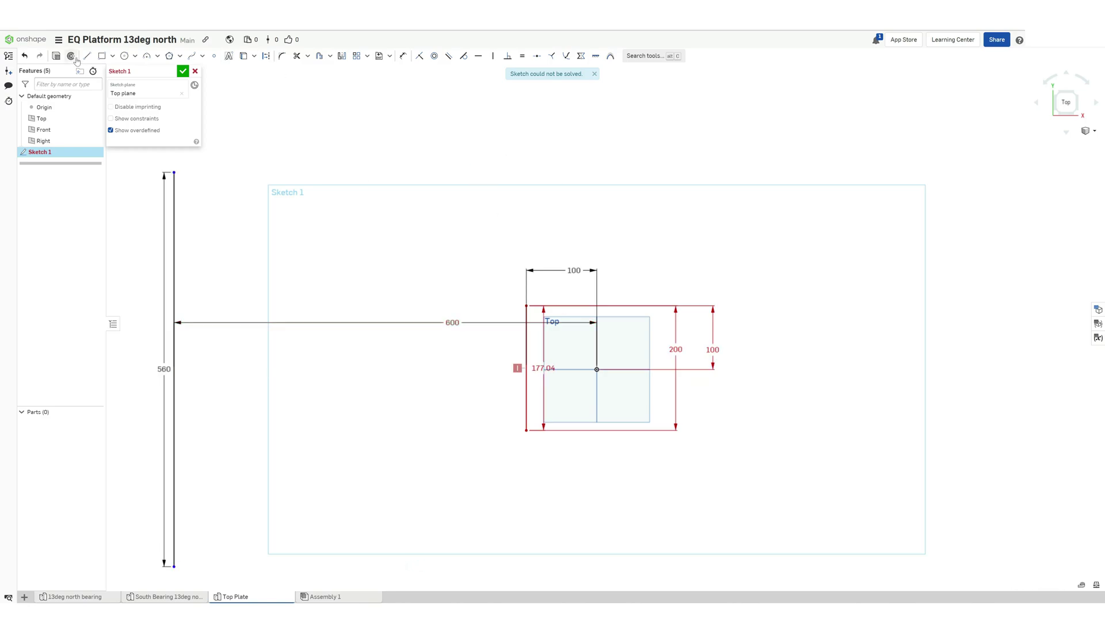
# - Draw slanted lines joining the ends of the long and short vertical sides into a closed trapezoid
pyautogui.click(87, 55)
pyautogui.click(173, 173)
pyautogui.click(525, 306)
pyautogui.click(173, 566)
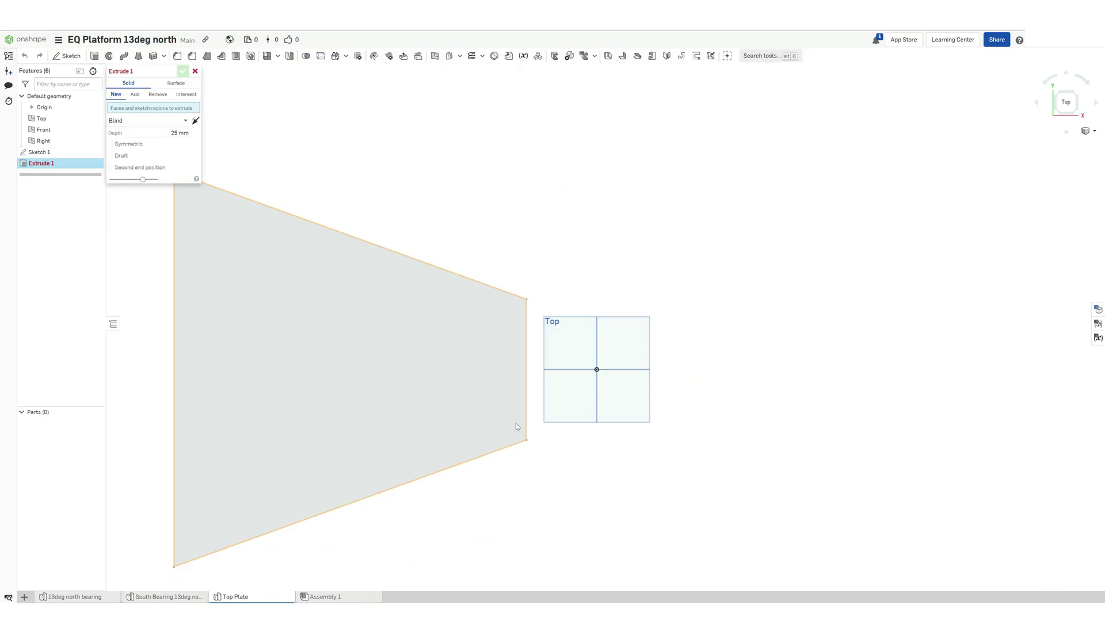
# - Extrude the trapezoid upward as a new solid plate, adjusting the depth
pyautogui.click(428, 326)
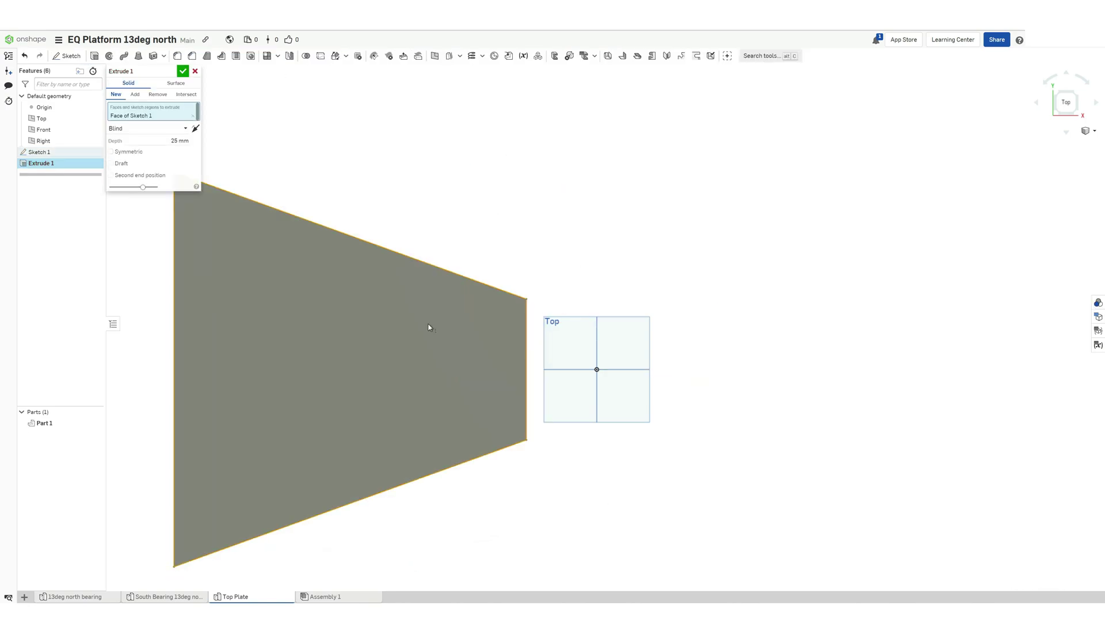
pyautogui.moveTo(429, 328); pyautogui.dragTo(246, 212, button='right')
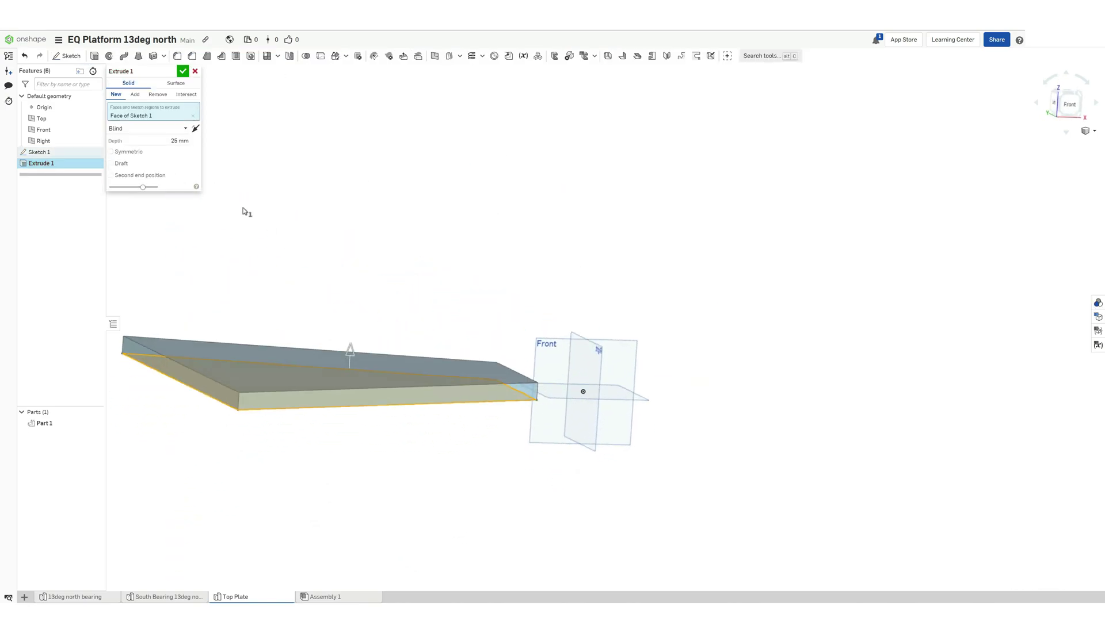
pyautogui.press('Return')
pyautogui.click(185, 142)
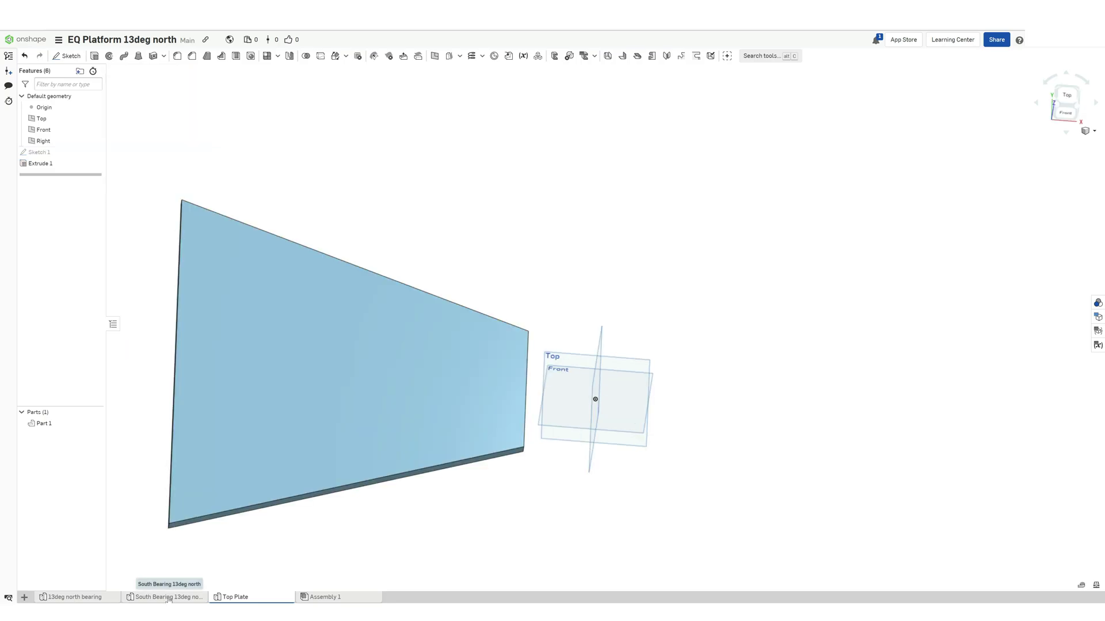
# - Sketch a 5 mm circle on the plate's top face, 165.75 mm and 50 mm from the origin to match the south bearing, and mirror it
pyautogui.click(168, 597)
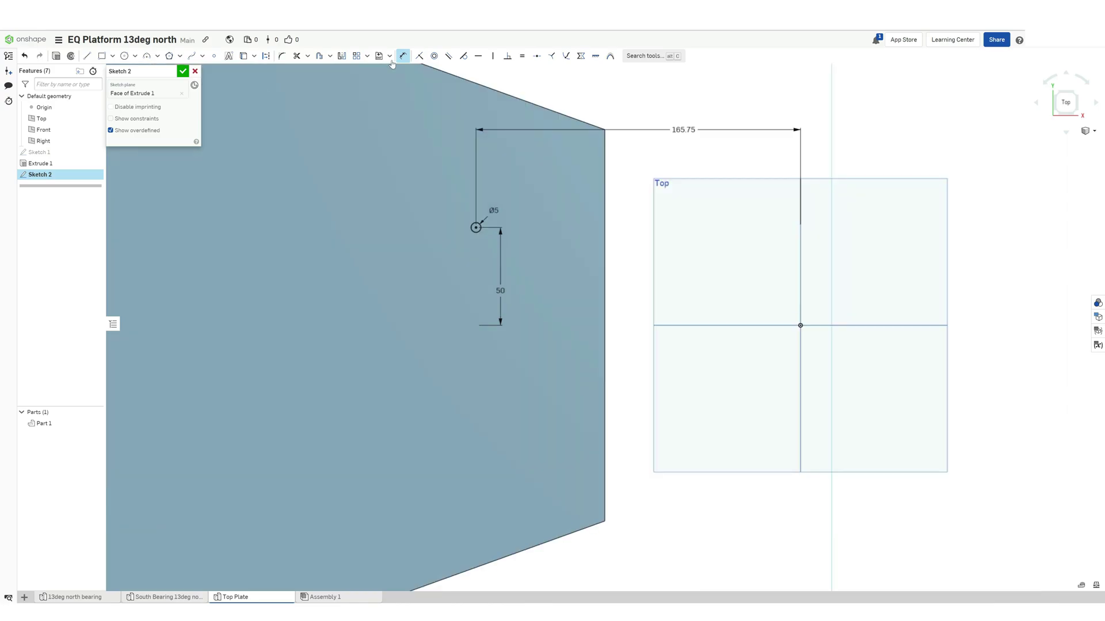
pyautogui.click(342, 56)
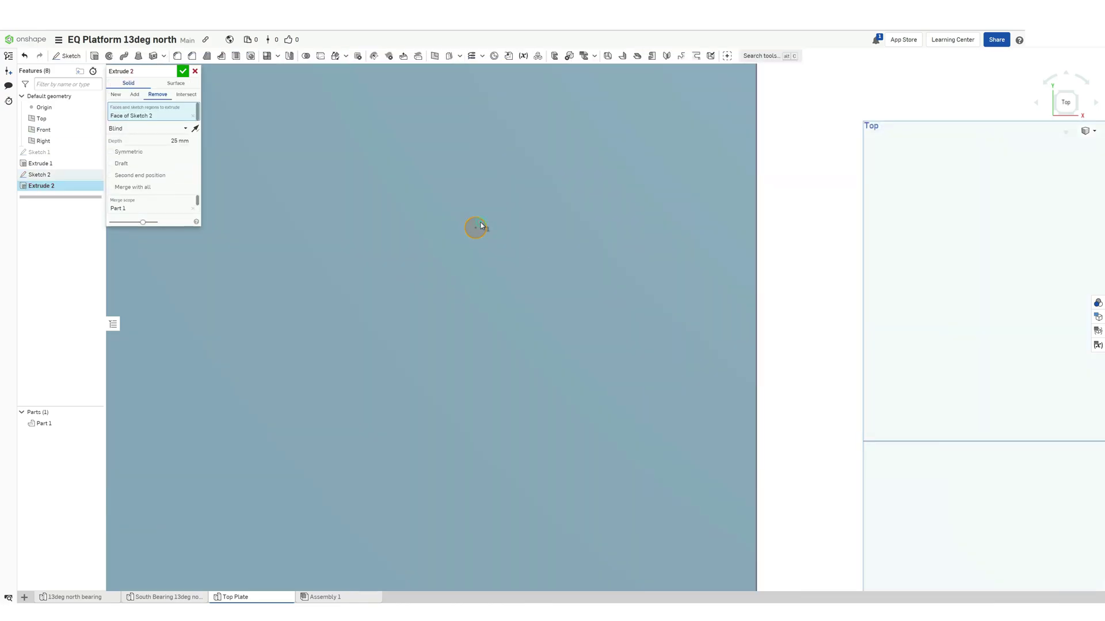
# - Extrude-cut both circles 25 mm deep through the top plate
pyautogui.scroll(3, 482, 311)
pyautogui.click(489, 314)
pyautogui.scroll(-5, 552, 300)
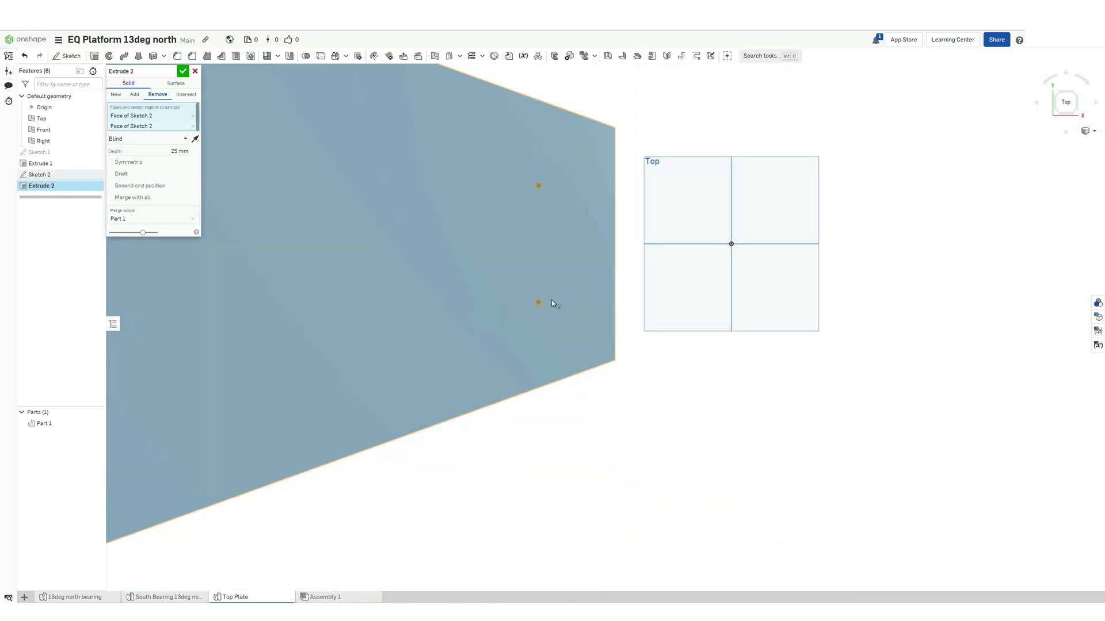
pyautogui.moveTo(551, 331); pyautogui.dragTo(550, 305, button='right')
pyautogui.click(182, 70)
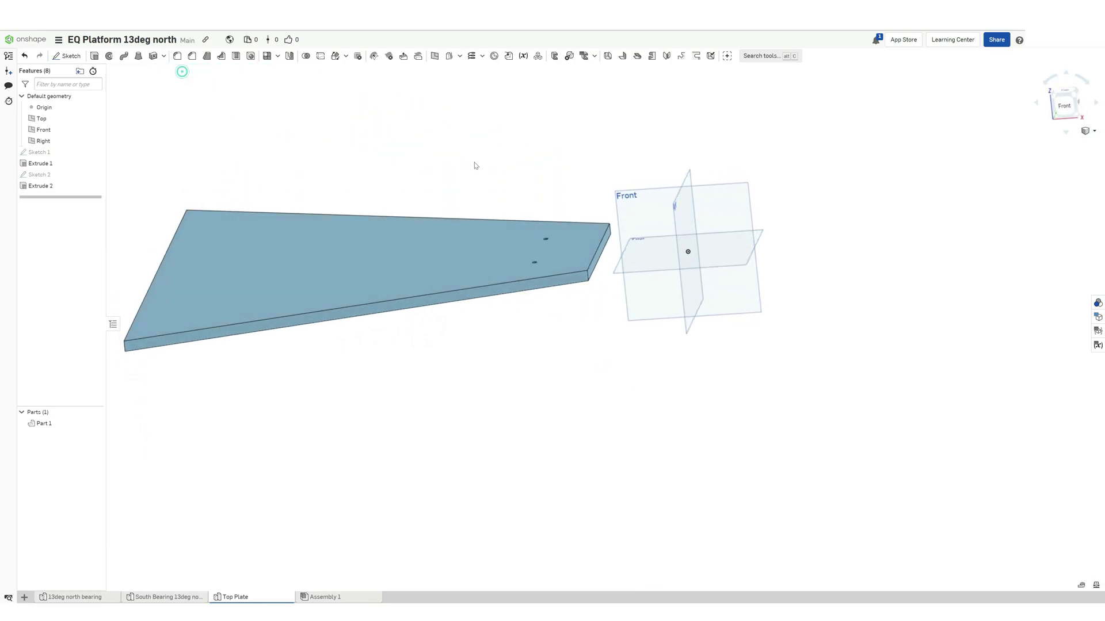
# - Open the north bearing's hole sketch and start editing the 60 mm hole offset from the centreline
pyautogui.hotkey('shift', '5')
pyautogui.click(74, 597)
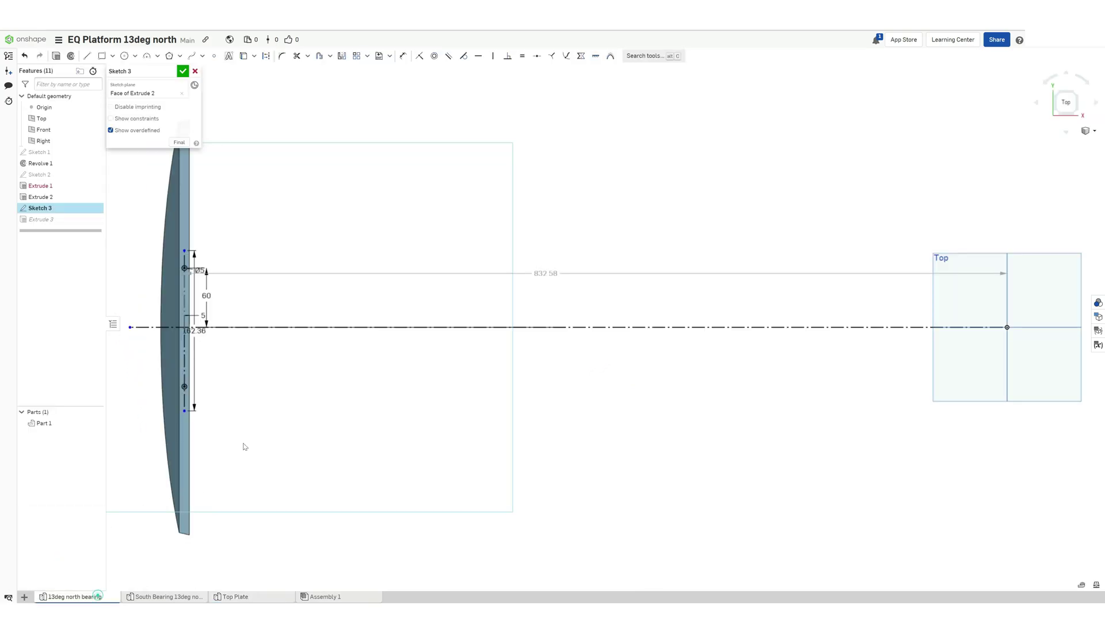
pyautogui.doubleClick(207, 296)
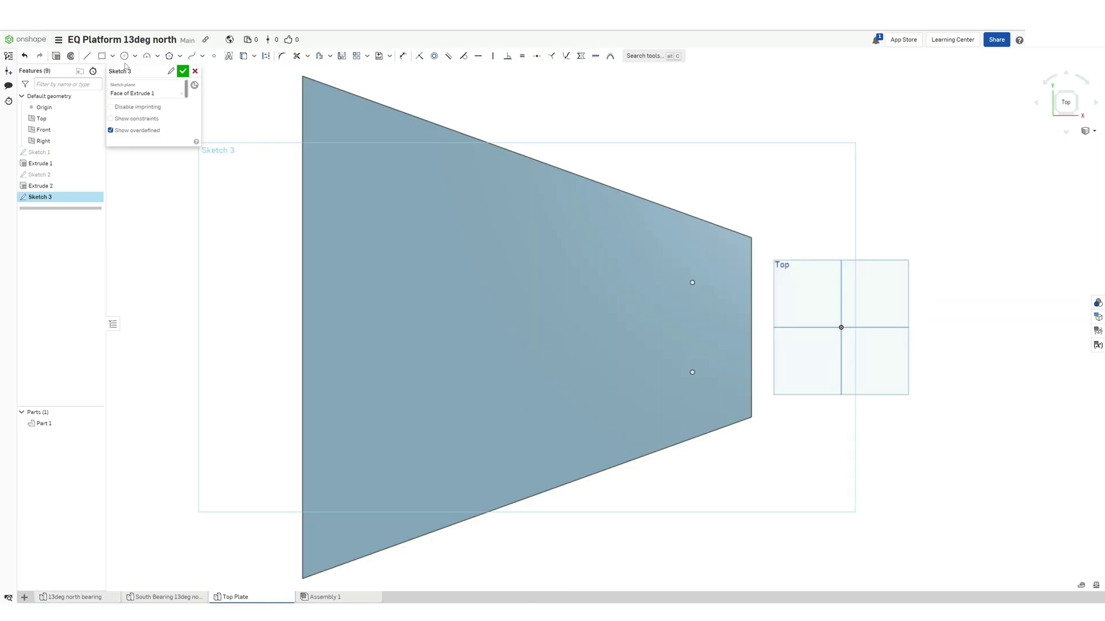
# - Sketch a circle on the top plate's face near its wide end and dimension it 832.58 mm horizontally from the origin
pyautogui.click(125, 57)
pyautogui.press('d')
pyautogui.click(841, 293)
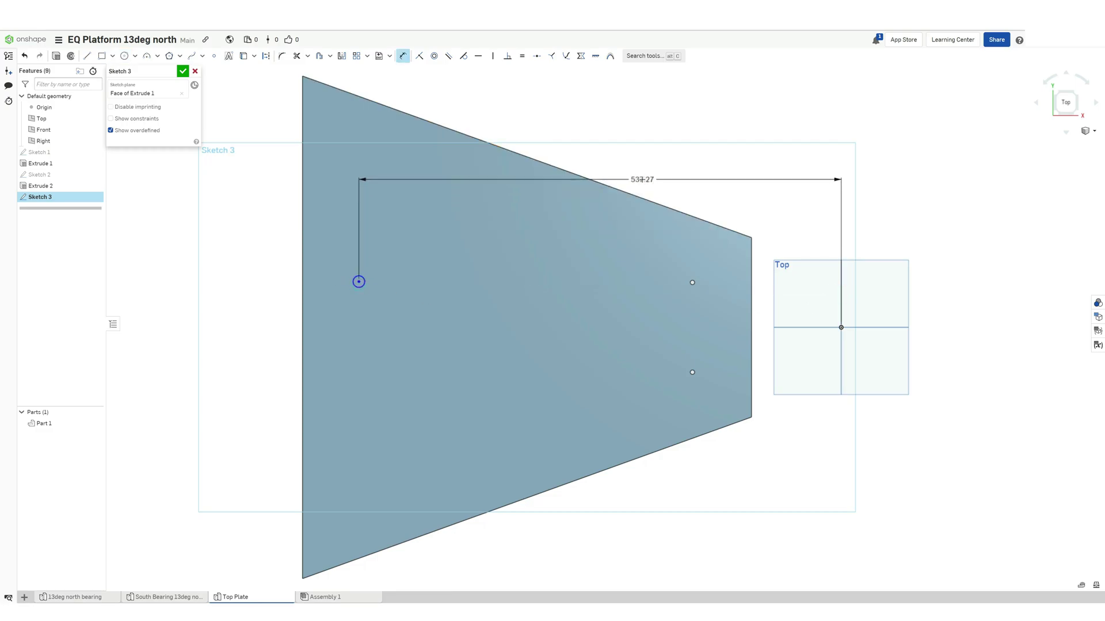
pyautogui.click(706, 182)
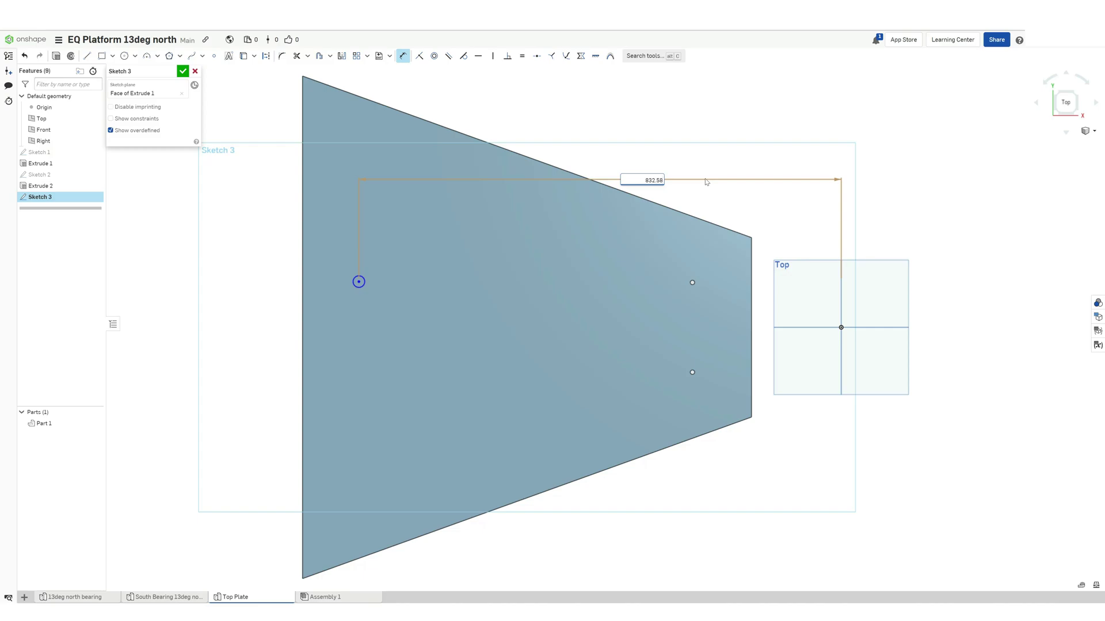
# - In the north bearing's profile sketch, set the profile's distance from the origin to 650 mm and its length to 250 mm
pyautogui.doubleClick(40, 174)
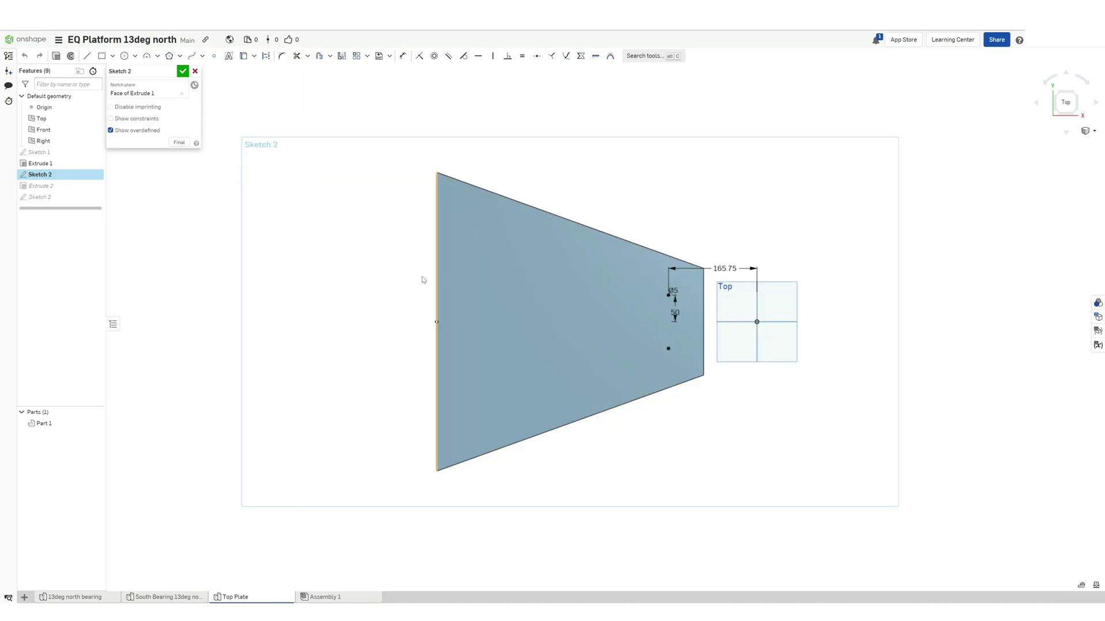
pyautogui.doubleClick(39, 152)
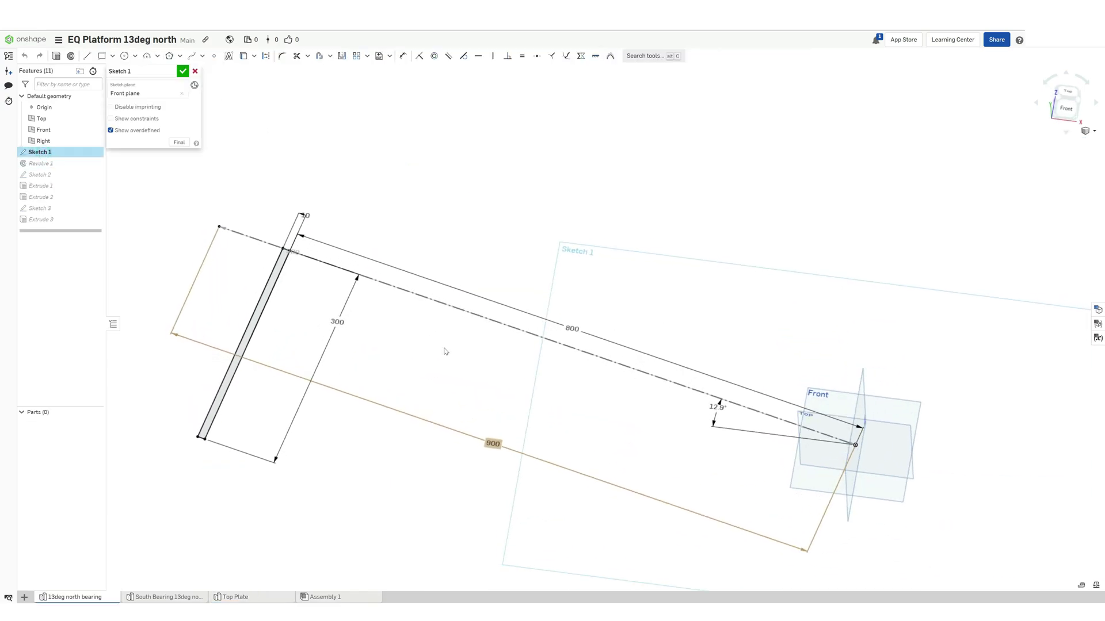
pyautogui.doubleClick(572, 328)
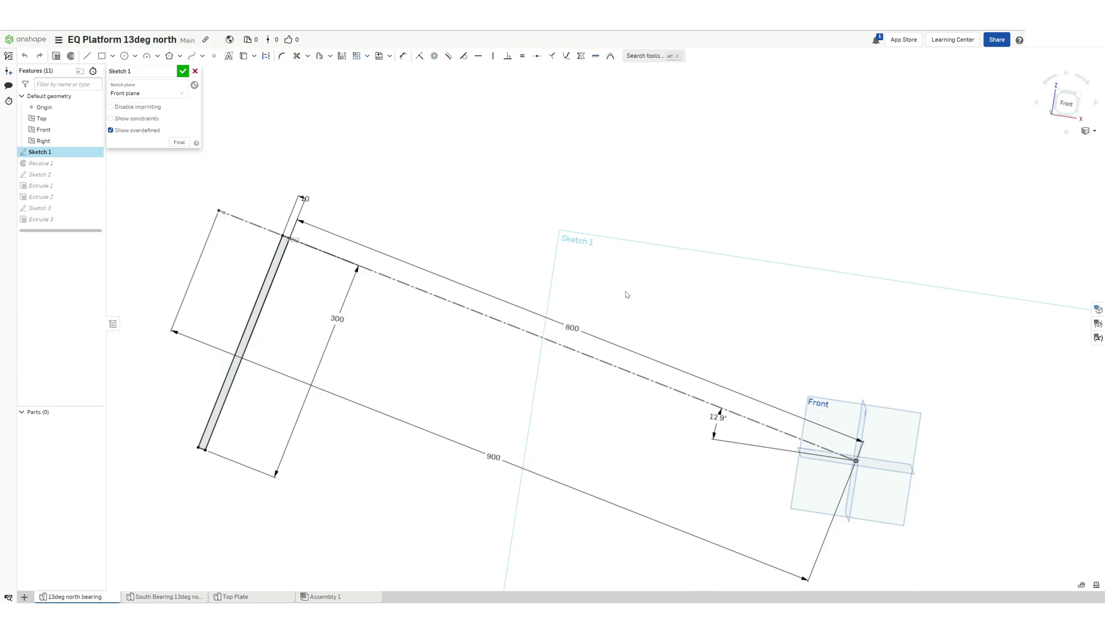
pyautogui.doubleClick(443, 361)
pyautogui.write('250')
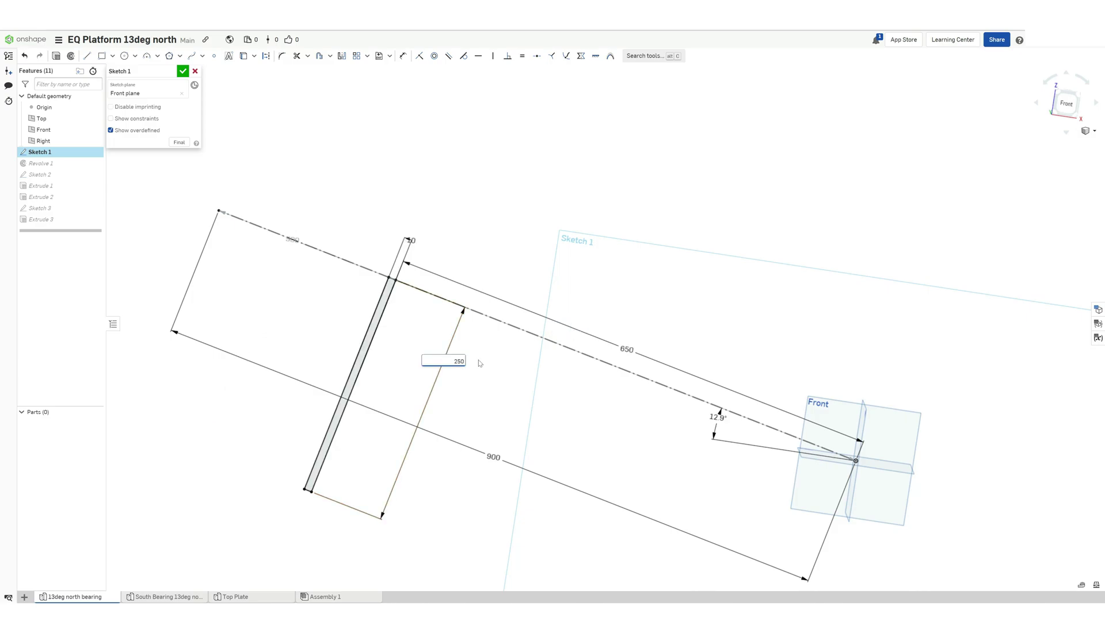
pyautogui.press('Return')
pyautogui.press('Return')
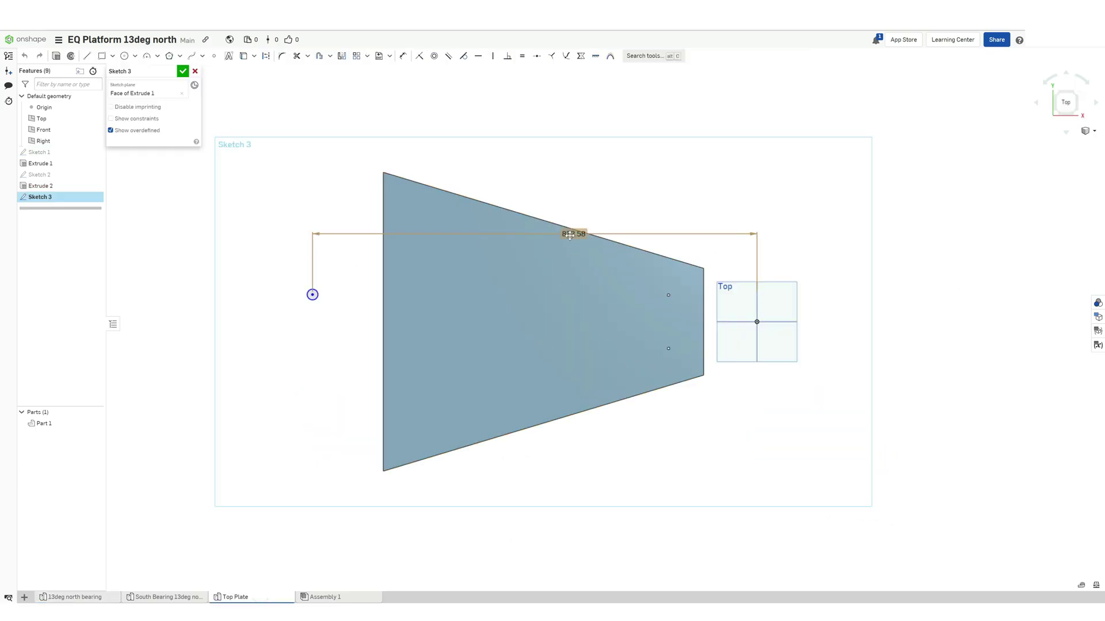
# - Set the plate circle's horizontal distance from the origin to 678.7 mm and its diameter to 5 mm, and dimension its vertical offset
pyautogui.click(586, 226)
pyautogui.press('Return')
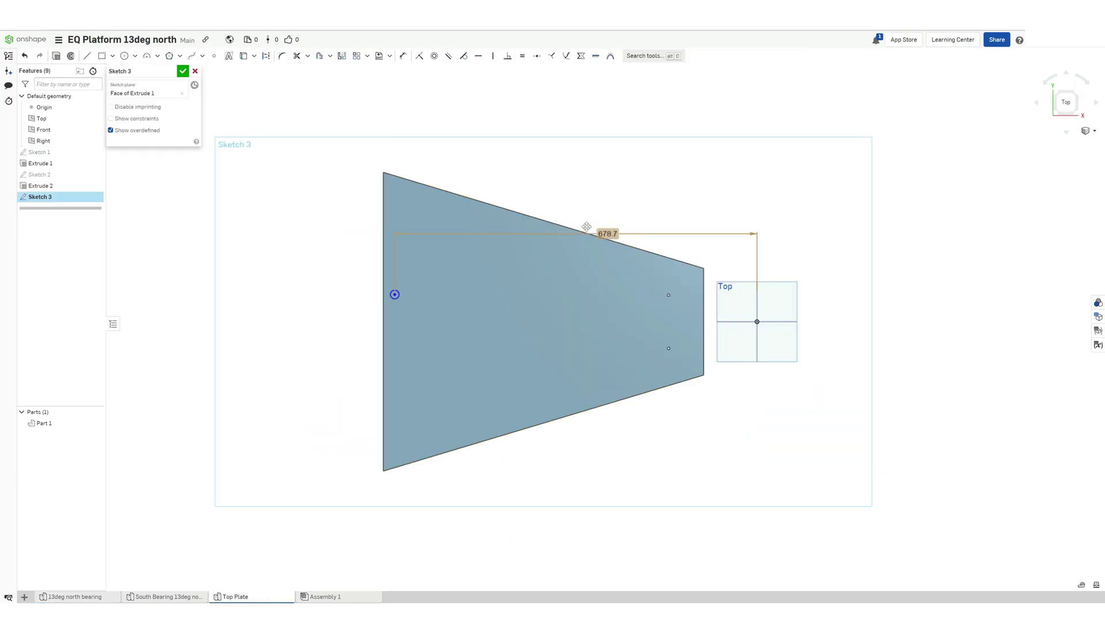
pyautogui.press('d')
pyautogui.click(419, 284)
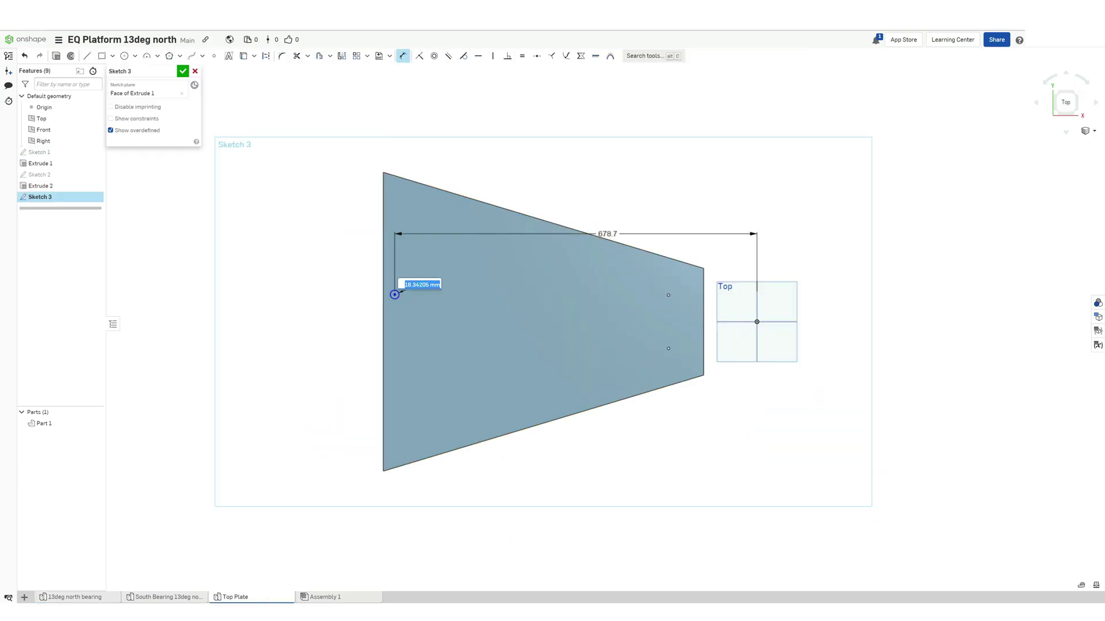
pyautogui.write('5')
pyautogui.press('Return')
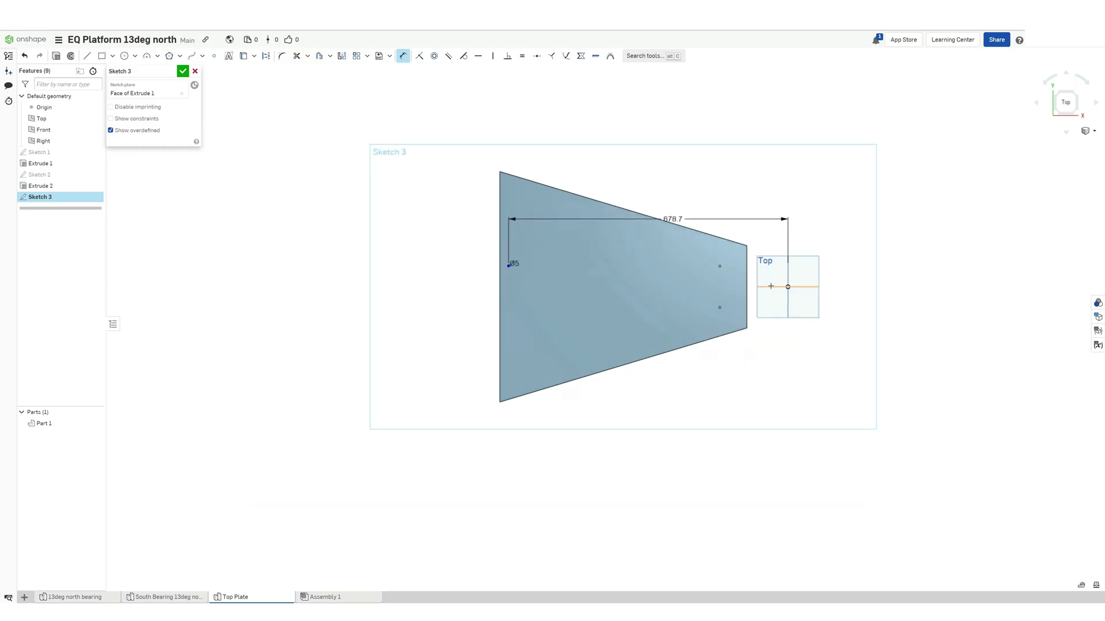
pyautogui.click(770, 286)
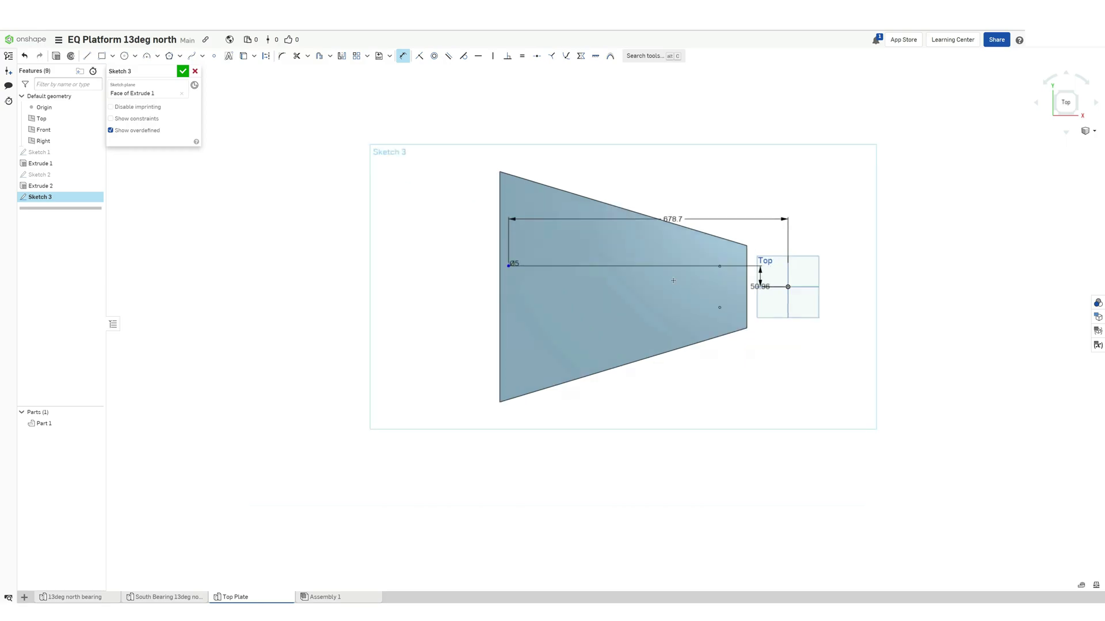
# - Extrude-cut both 5 mm circles near the plate's wide end 25 mm deep through the top plate
pyautogui.hotkey('shift', 'e')
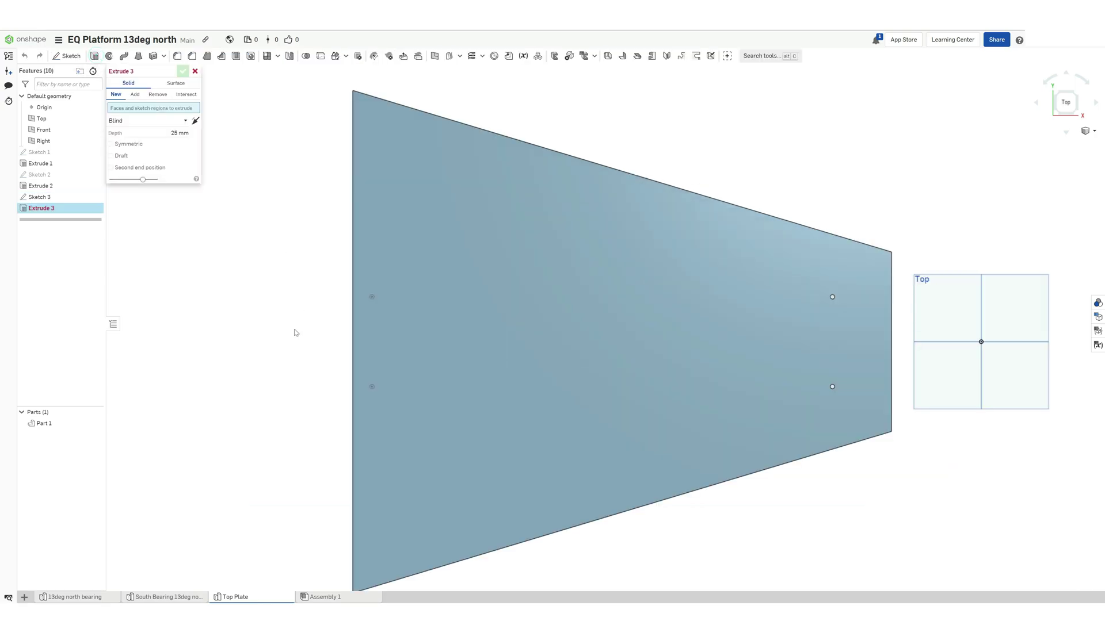
pyautogui.scroll(5, 347, 319)
pyautogui.click(157, 95)
pyautogui.click(467, 219)
pyautogui.scroll(-3, 463, 238)
pyautogui.scroll(5, 464, 395)
pyautogui.click(464, 315)
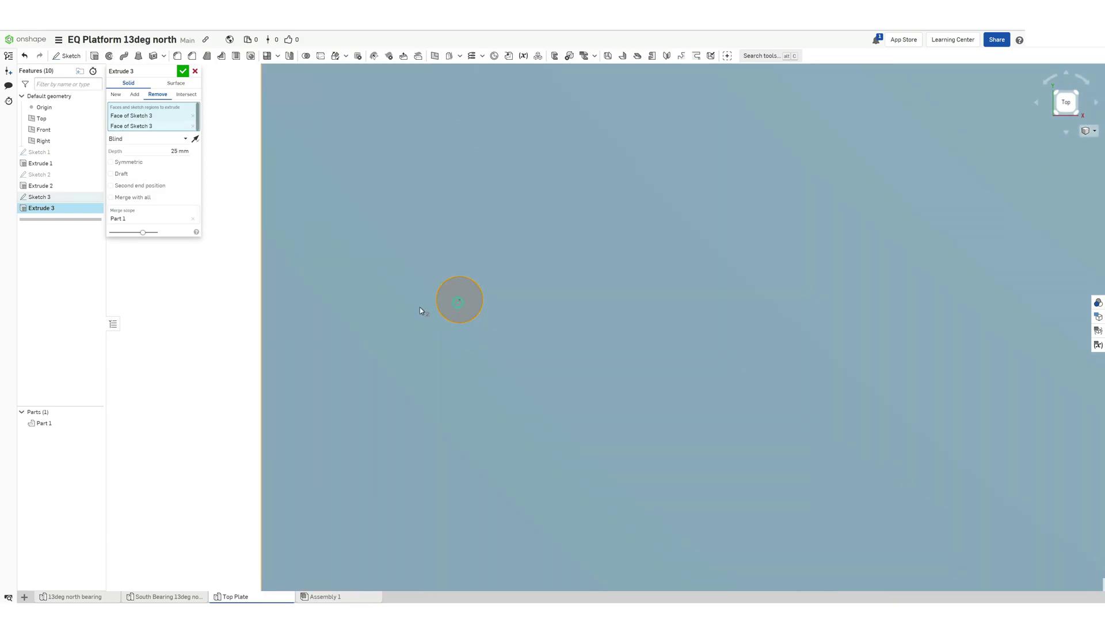
pyautogui.scroll(-8, 421, 310)
pyautogui.moveTo(407, 378); pyautogui.dragTo(469, 331, button='right')
pyautogui.click(182, 71)
# - Import the file "8 inch 1200mm DOBSONIAN.step" into the document, combined to a single Part Studio
pyautogui.moveTo(254, 191); pyautogui.dragTo(576, 429, button='right')
pyautogui.scroll(-3, 583, 405)
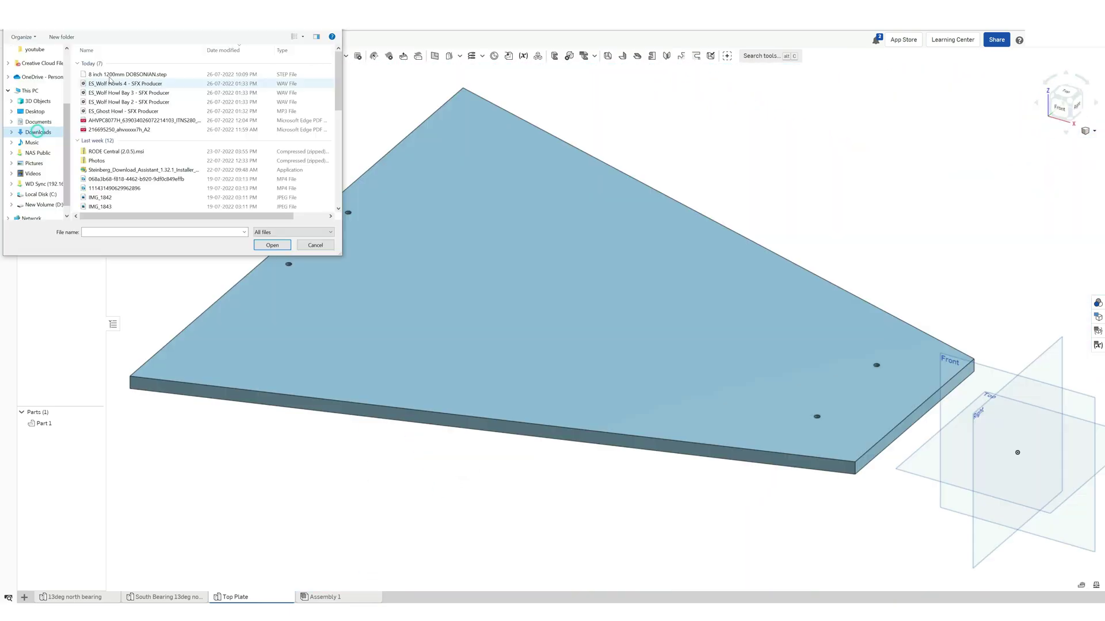
pyautogui.click(281, 244)
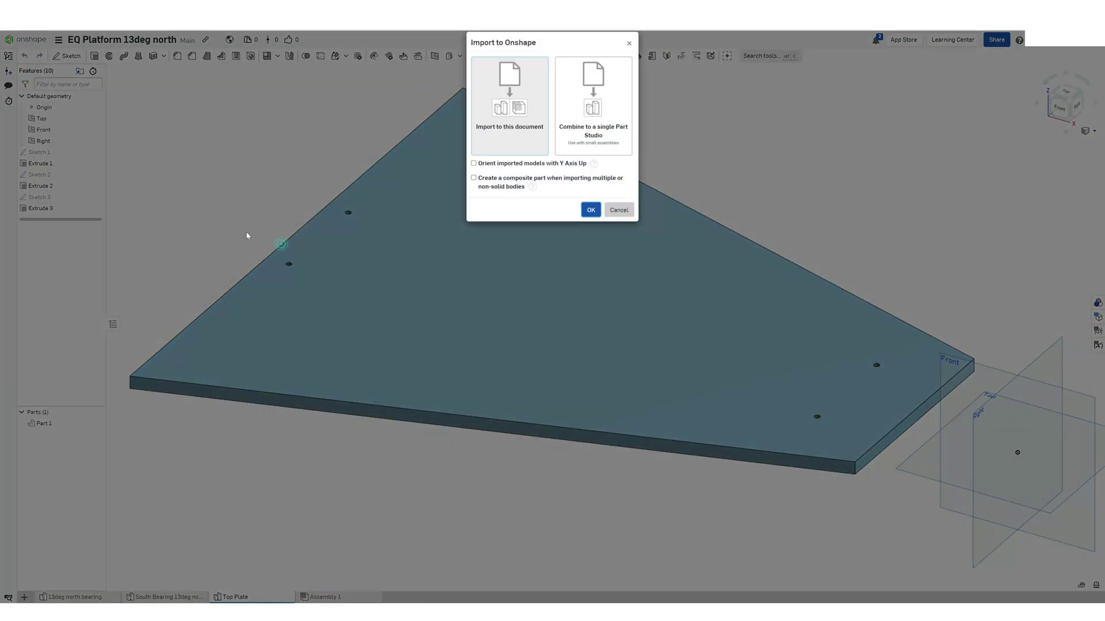
pyautogui.click(593, 106)
pyautogui.click(591, 210)
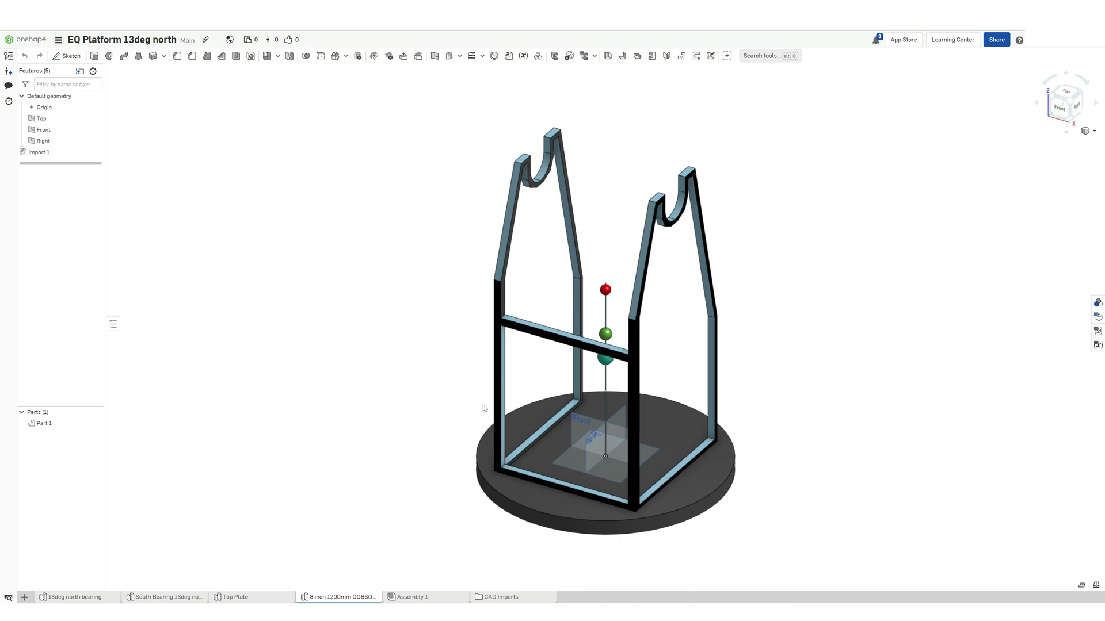
pyautogui.moveTo(484, 409)
pyautogui.mouseDown(button='right')
pyautogui.moveTo(458, 389)
pyautogui.moveTo(481, 409)
pyautogui.moveTo(468, 406)
pyautogui.mouseUp(button='right')
# - Insert the Top Plate, the 13deg north bearing and the South Bearing 13deg north into Assembly 1
pyautogui.click(420, 597)
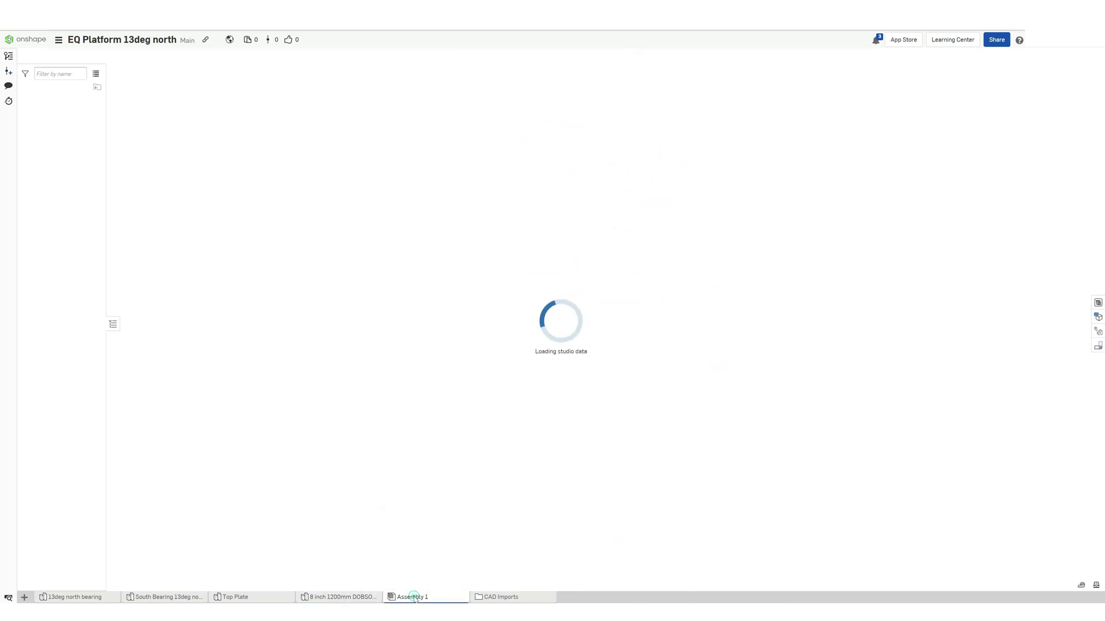
pyautogui.click(172, 231)
pyautogui.click(478, 412)
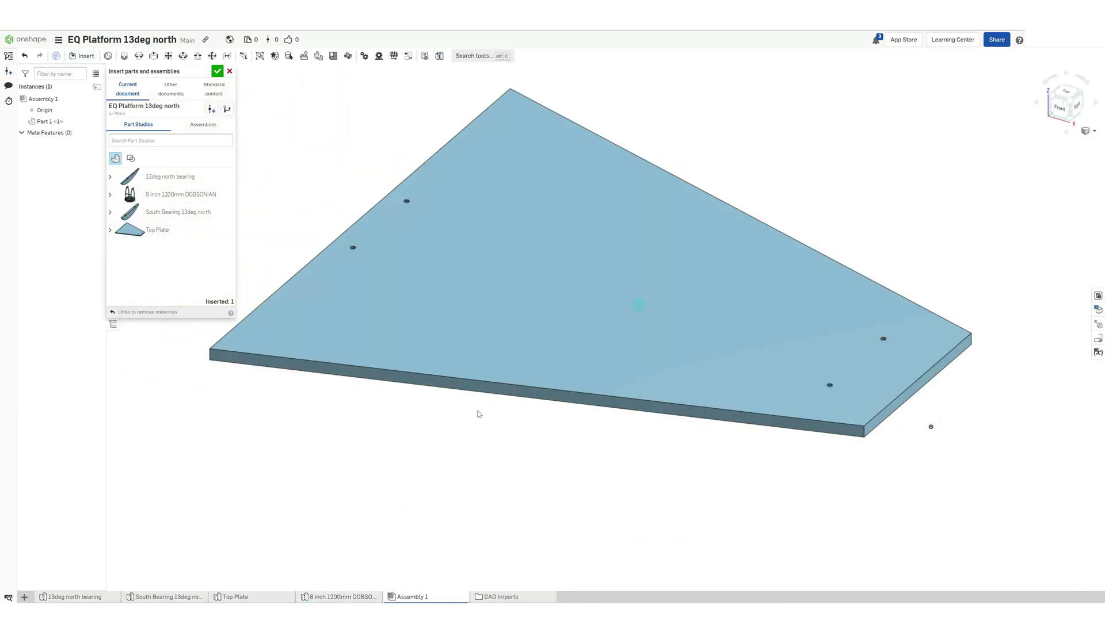
pyautogui.click(169, 177)
pyautogui.click(320, 219)
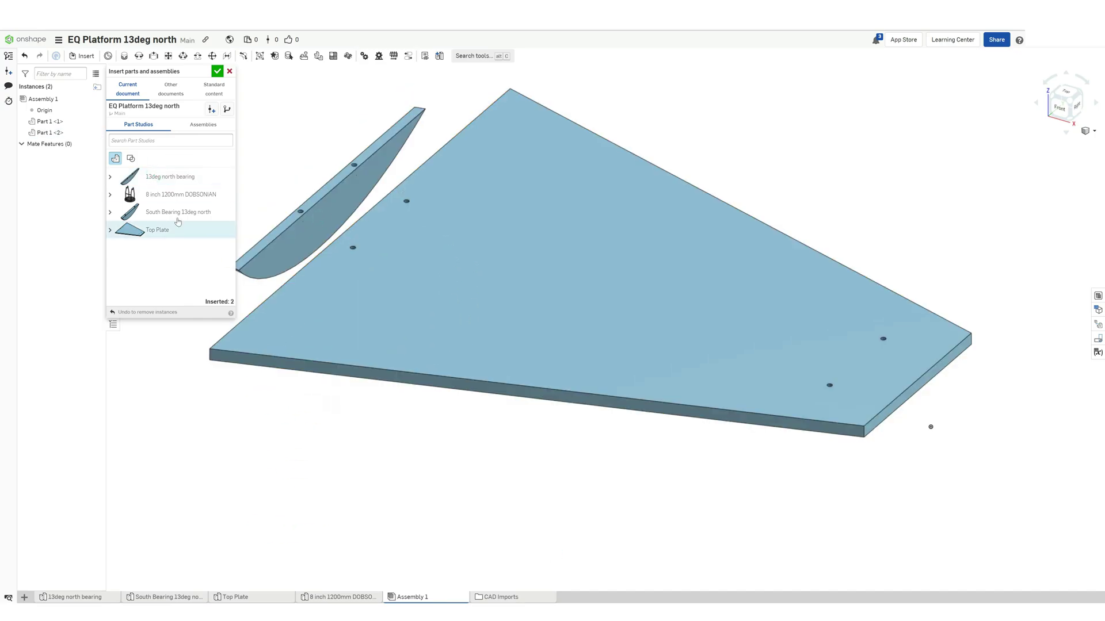
pyautogui.click(172, 211)
pyautogui.click(909, 440)
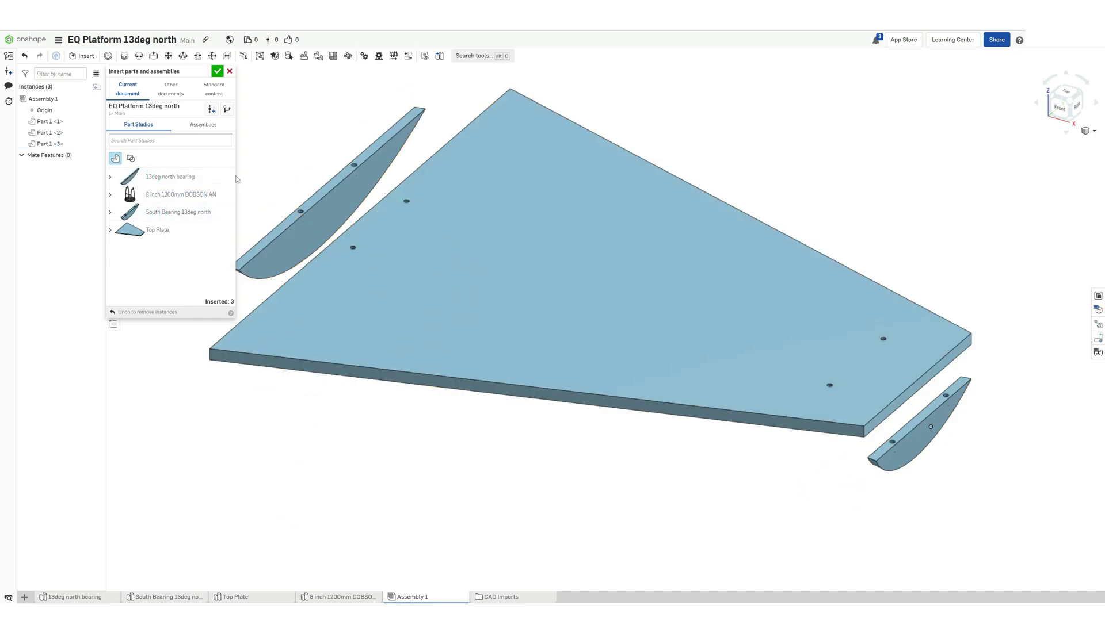
pyautogui.click(217, 71)
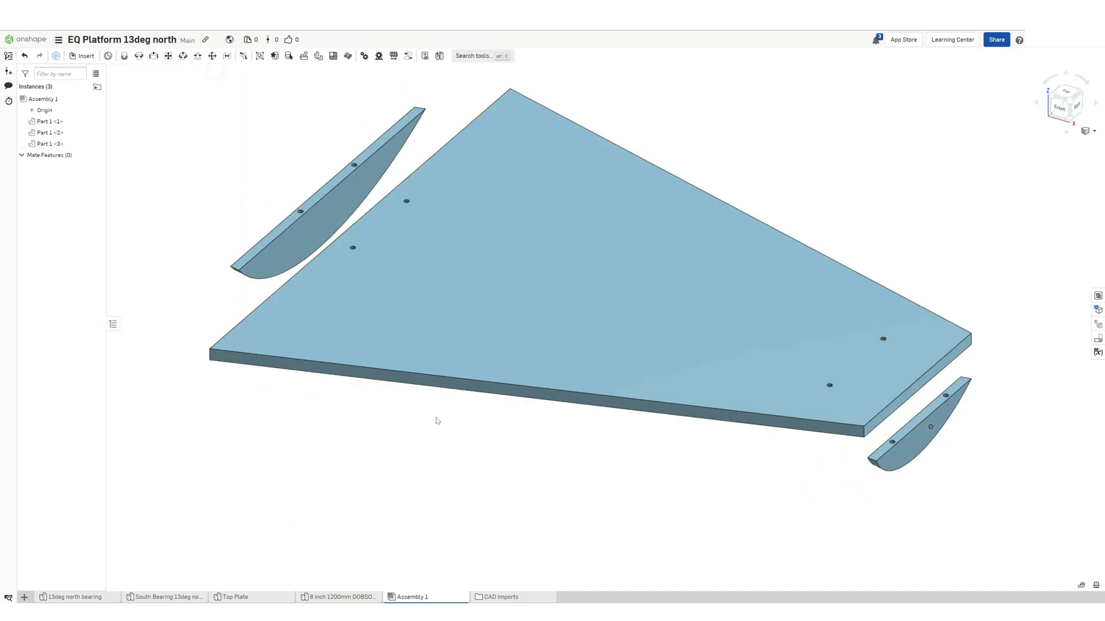
# - Add a planar mate between the north bearing's top face and the underside of the top plate
pyautogui.click(168, 55)
pyautogui.click(354, 165)
pyautogui.moveTo(407, 387); pyautogui.dragTo(409, 294, button='right')
pyautogui.click(434, 286)
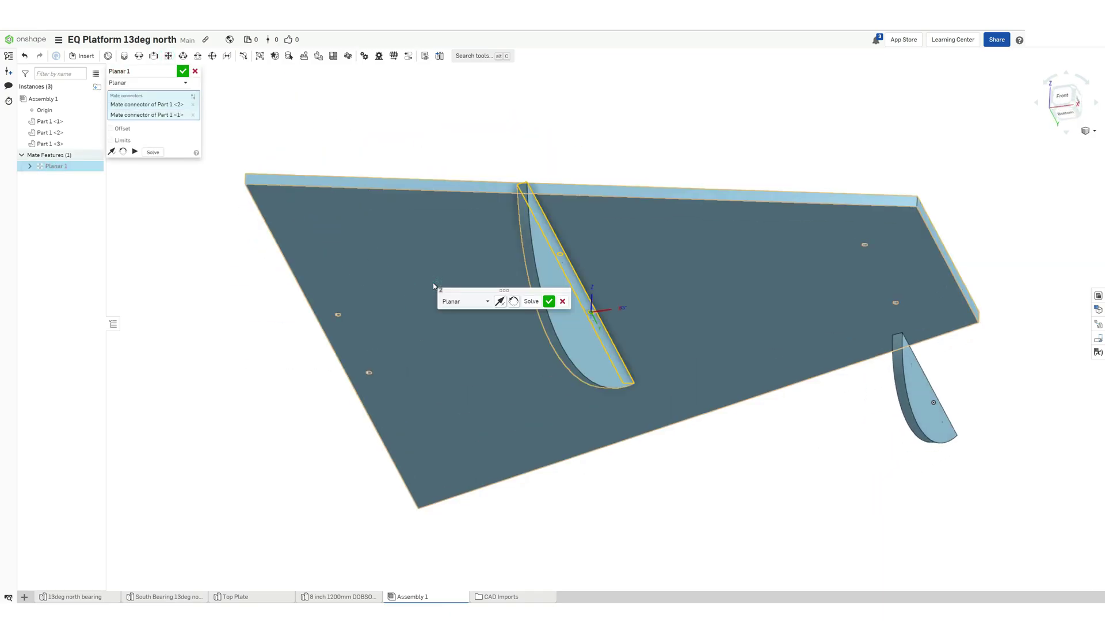
pyautogui.click(549, 301)
# - Add a planar mate between the south bearing's top face and the underside of the top plate
pyautogui.moveTo(523, 302); pyautogui.dragTo(756, 246, button='right')
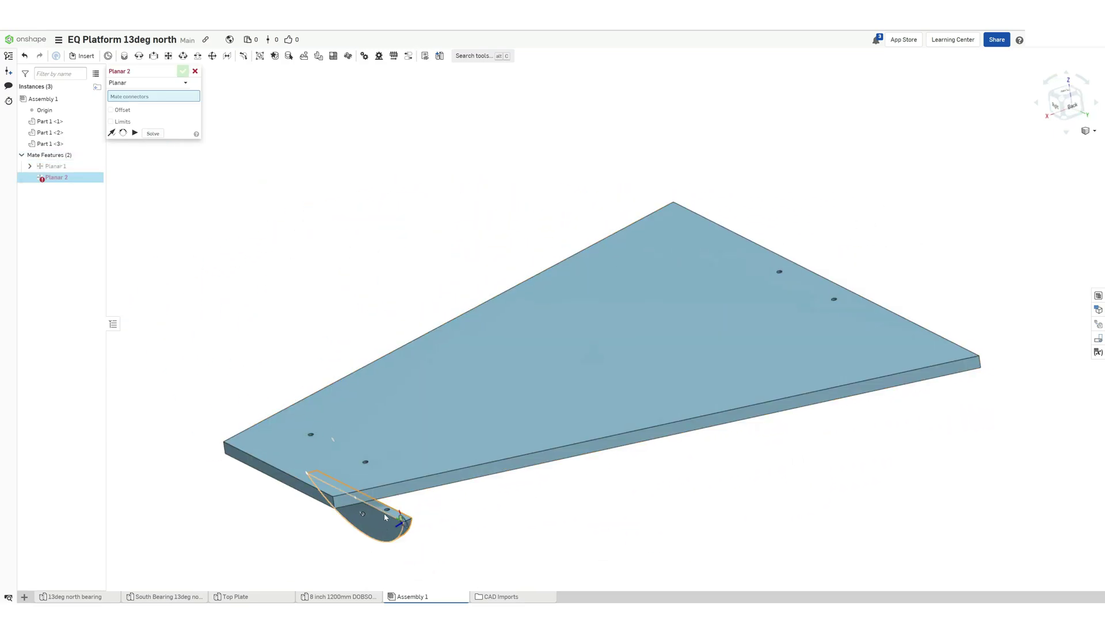
pyautogui.scroll(5, 378, 508)
pyautogui.scroll(-5, 379, 508)
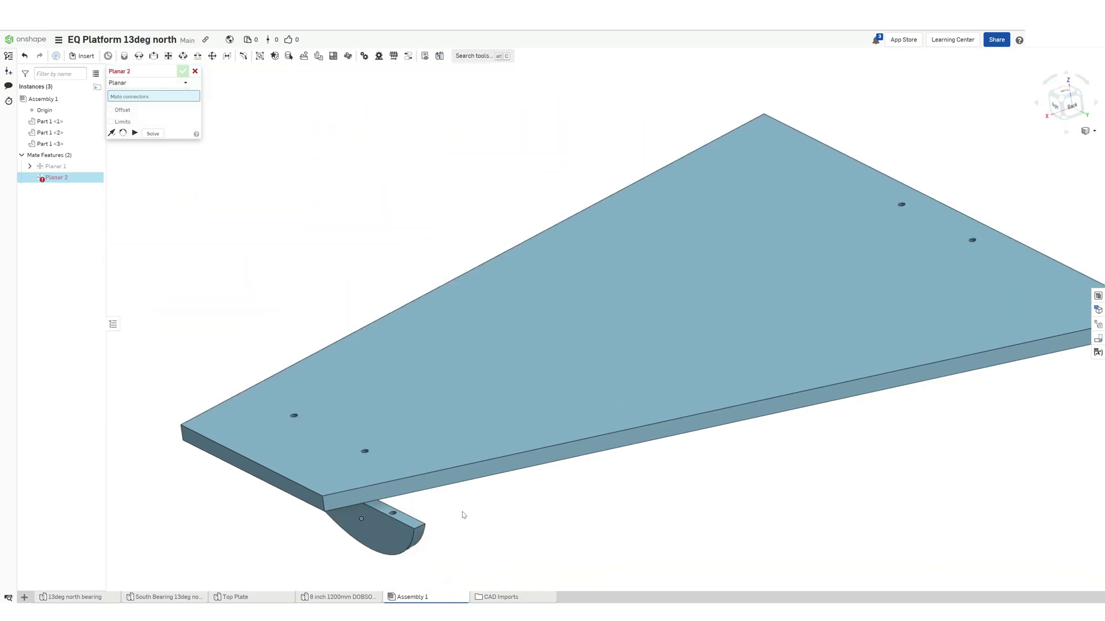
pyautogui.click(403, 517)
pyautogui.moveTo(485, 505); pyautogui.dragTo(478, 450, button='right')
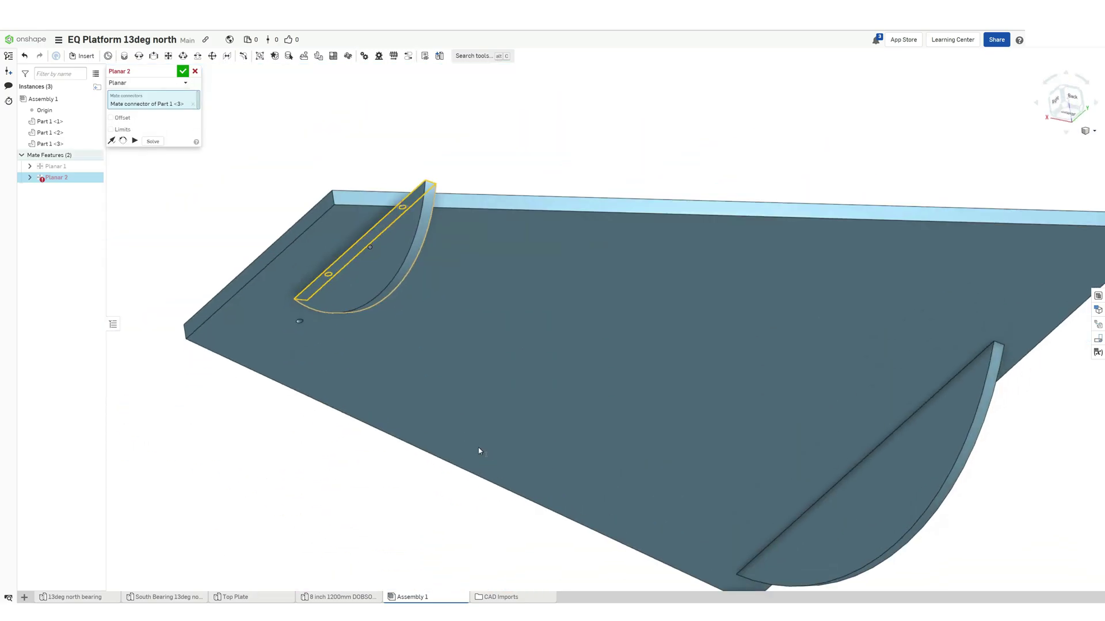
pyautogui.click(398, 397)
pyautogui.click(512, 414)
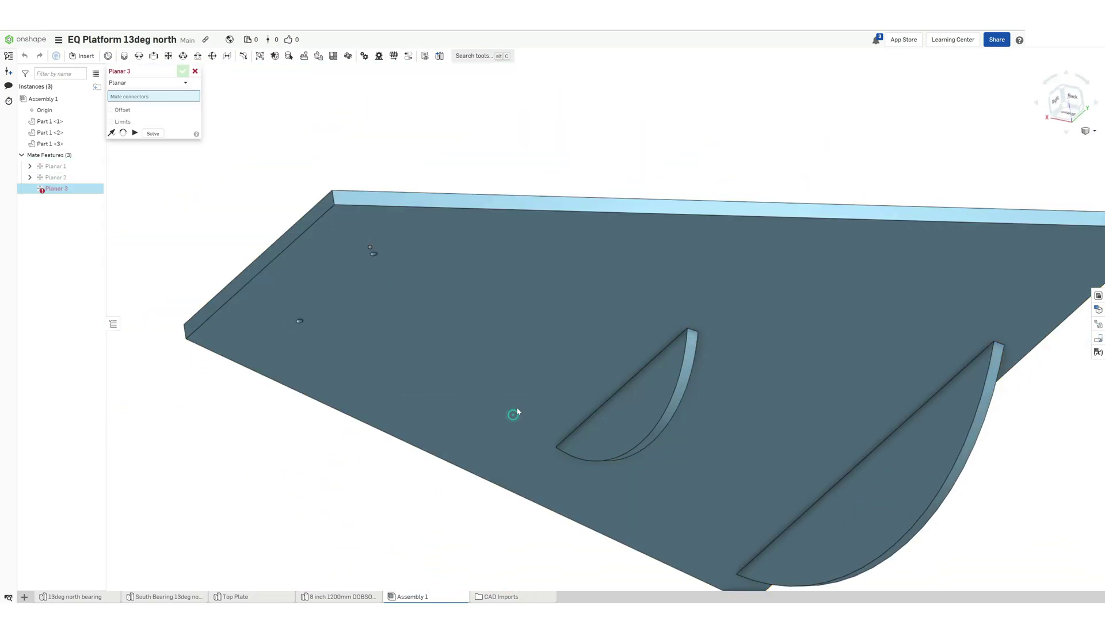
# - Discard the unused third planar mate and slide the south bearing out past the plate's slanted edge
pyautogui.moveTo(624, 358); pyautogui.dragTo(556, 258)
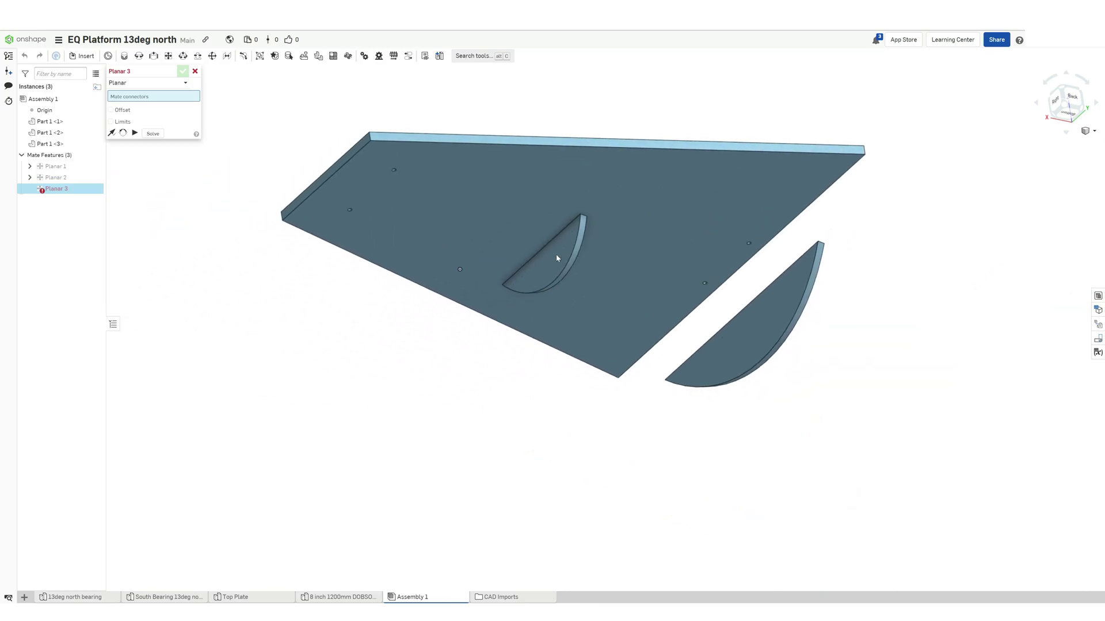
pyautogui.click(195, 72)
pyautogui.moveTo(616, 362); pyautogui.dragTo(362, 323)
pyautogui.moveTo(363, 323); pyautogui.dragTo(368, 449, button='right')
pyautogui.scroll(4, 345, 288)
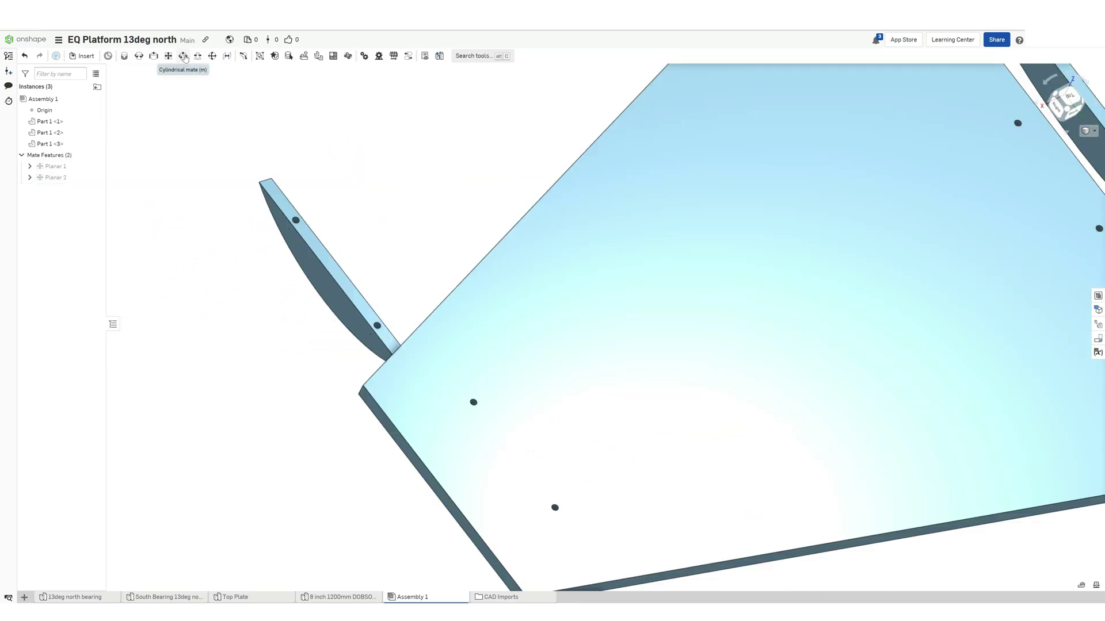
# - Add a cylindrical mate aligning one south bearing screw hole with its matching hole near the plate's narrow end
pyautogui.click(183, 56)
pyautogui.scroll(7, 298, 223)
pyautogui.scroll(5, 297, 222)
pyautogui.click(286, 231)
pyautogui.scroll(-9, 285, 231)
pyautogui.scroll(12, 424, 372)
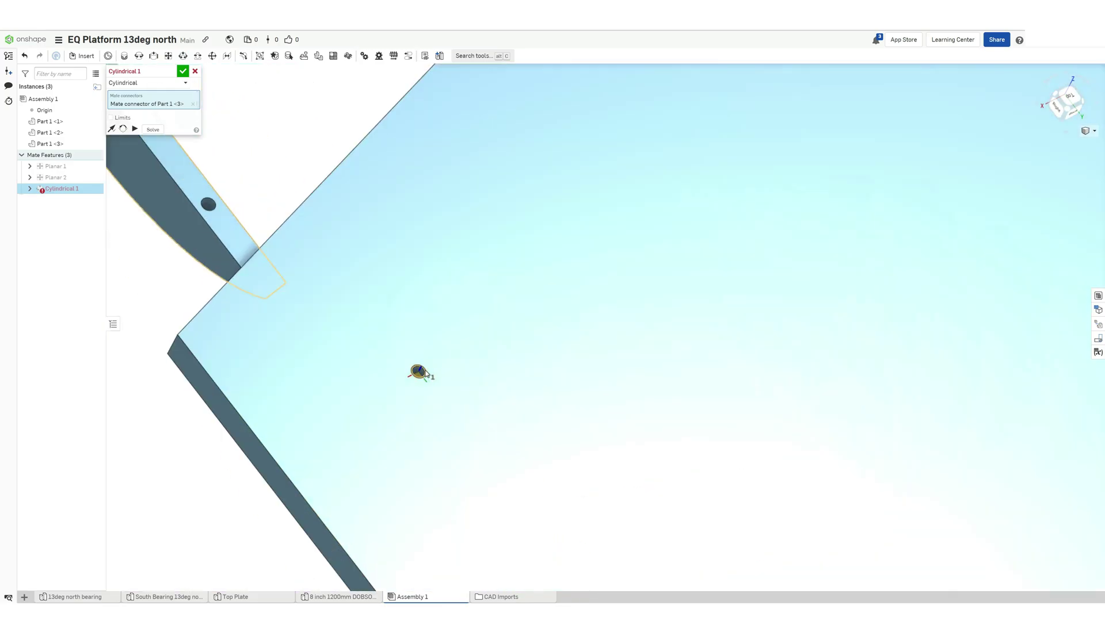
pyautogui.click(393, 360)
pyautogui.scroll(-12, 392, 360)
pyautogui.scroll(9, 460, 457)
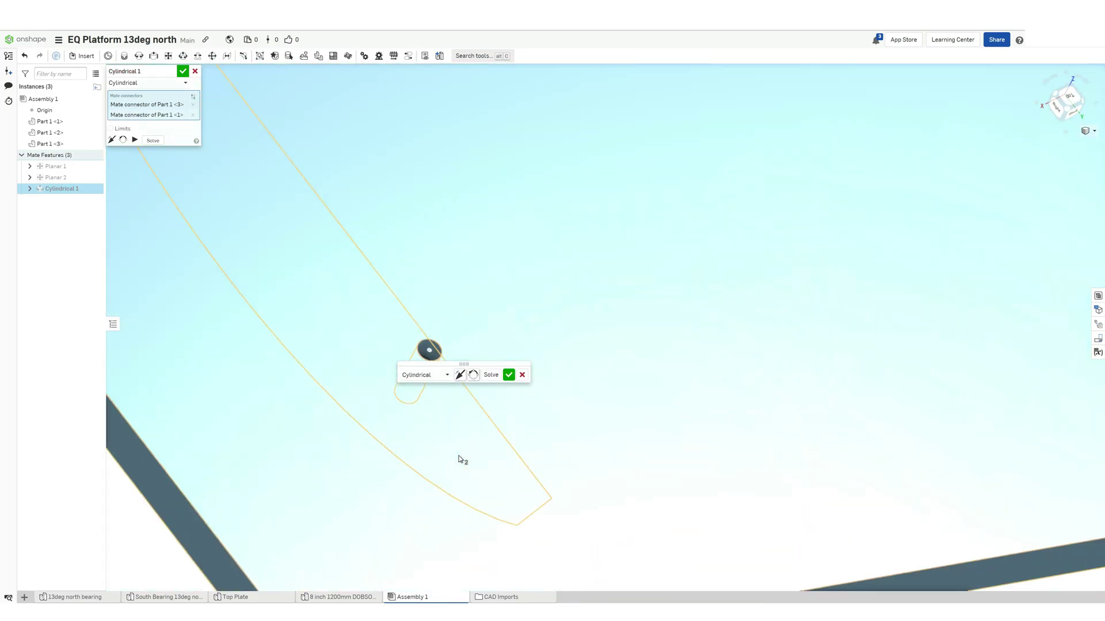
pyautogui.click(183, 71)
# - Add a second cylindrical mate aligning the south bearing's other screw hole with the remaining narrow-end plate hole
pyautogui.click(183, 56)
pyautogui.scroll(5, 587, 317)
pyautogui.moveTo(591, 317); pyautogui.dragTo(587, 341, button='right')
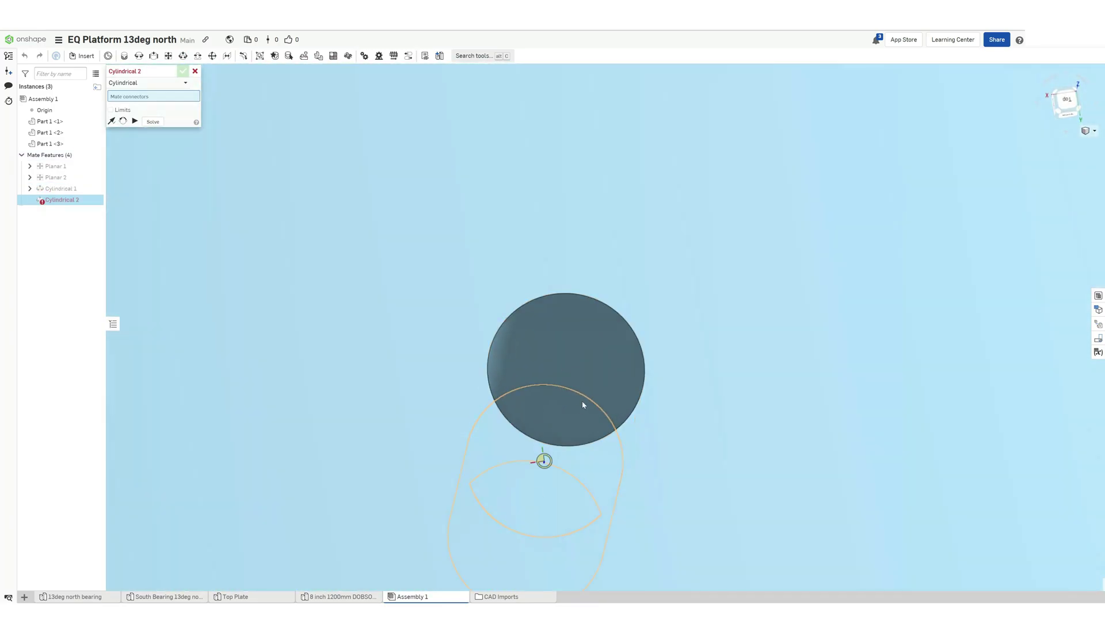
pyautogui.click(577, 412)
pyautogui.click(599, 354)
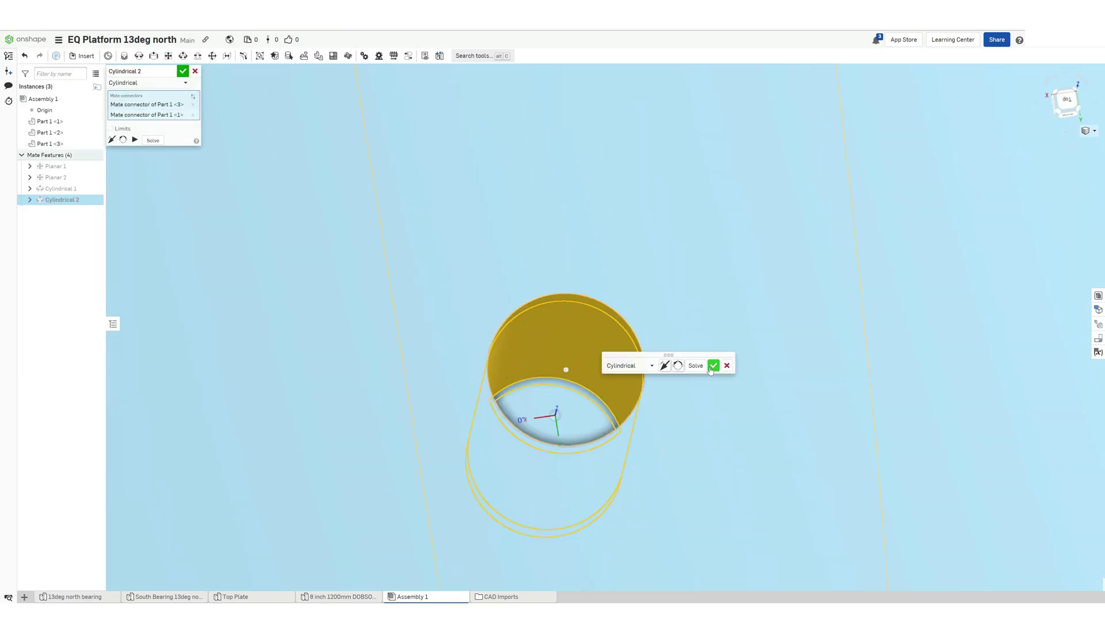
pyautogui.press('Return')
pyautogui.moveTo(597, 288); pyautogui.dragTo(613, 242, button='right')
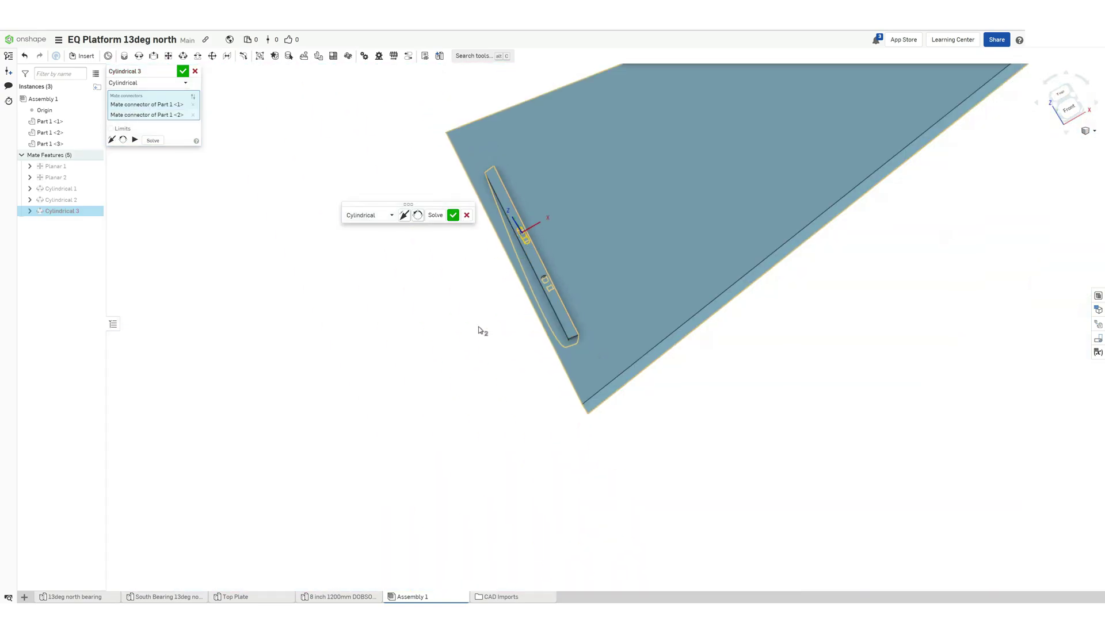
# - Finish the current cylindrical mate and add another aligning the north bearing's other screw hole with its matching hole near the plate's wide end
pyautogui.click(453, 215)
pyautogui.moveTo(546, 281); pyautogui.dragTo(597, 338, button='right')
pyautogui.scroll(8, 466, 173)
pyautogui.scroll(10, 684, 240)
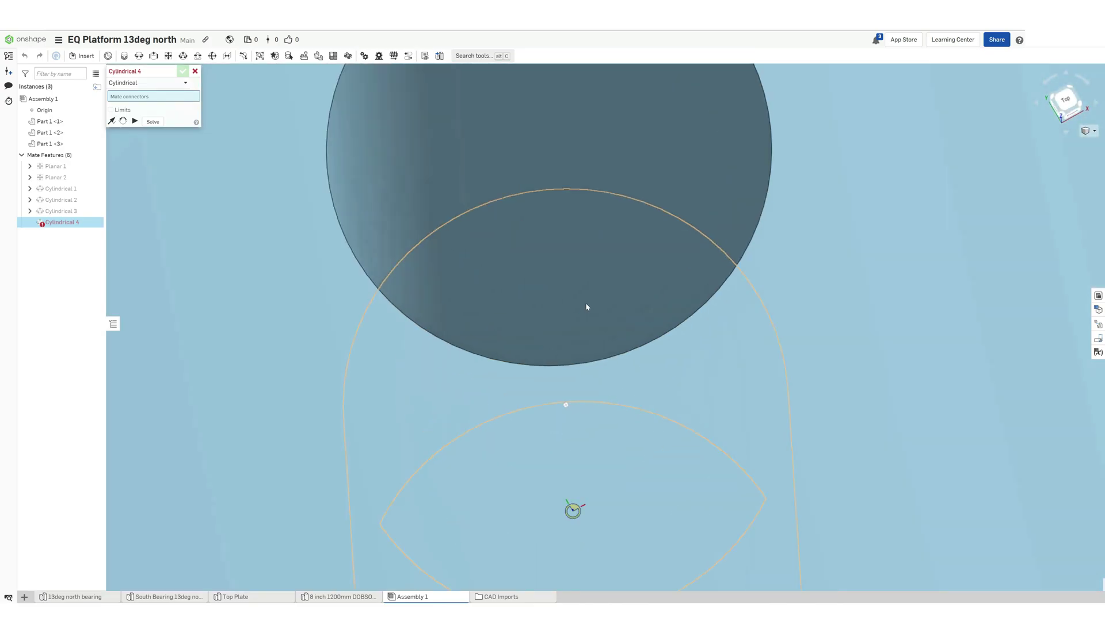
pyautogui.click(588, 293)
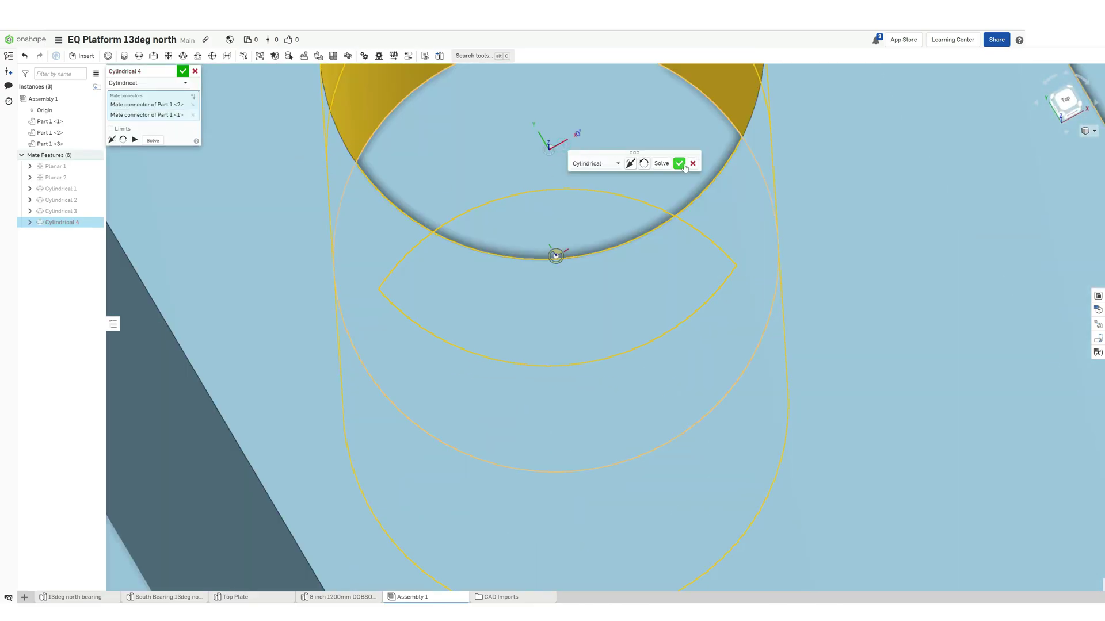
pyautogui.click(683, 167)
# - Inspect the dimensions in the top plate's base sketch and view the mated platform in the assembly
pyautogui.scroll(-10, 648, 274)
pyautogui.moveTo(646, 274); pyautogui.dragTo(584, 253, button='right')
pyautogui.click(261, 597)
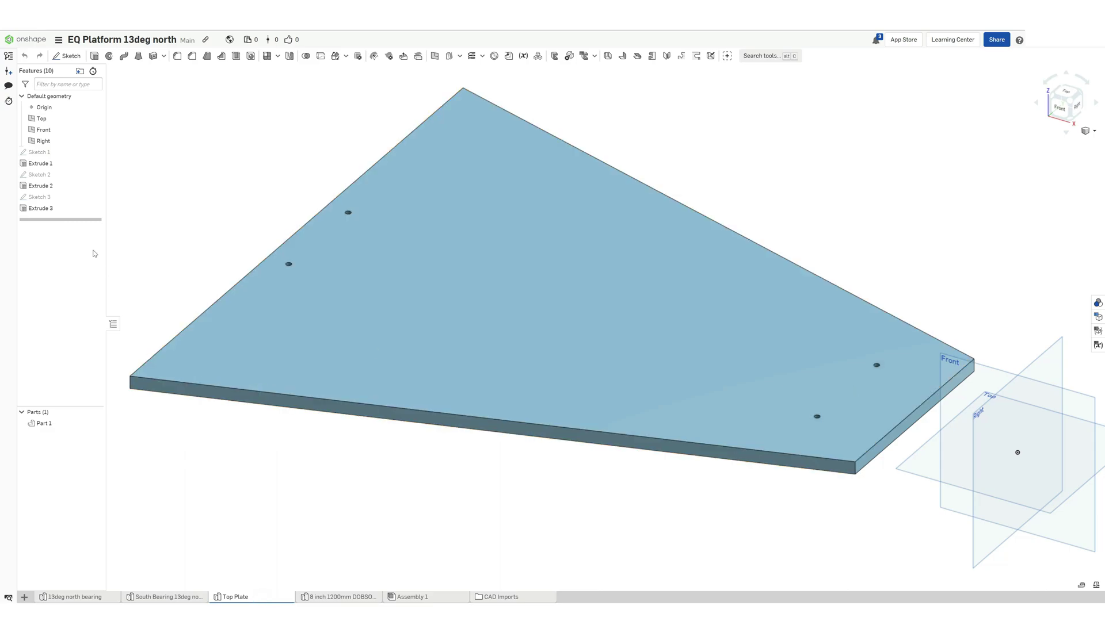
pyautogui.doubleClick(86, 152)
pyautogui.press('n')
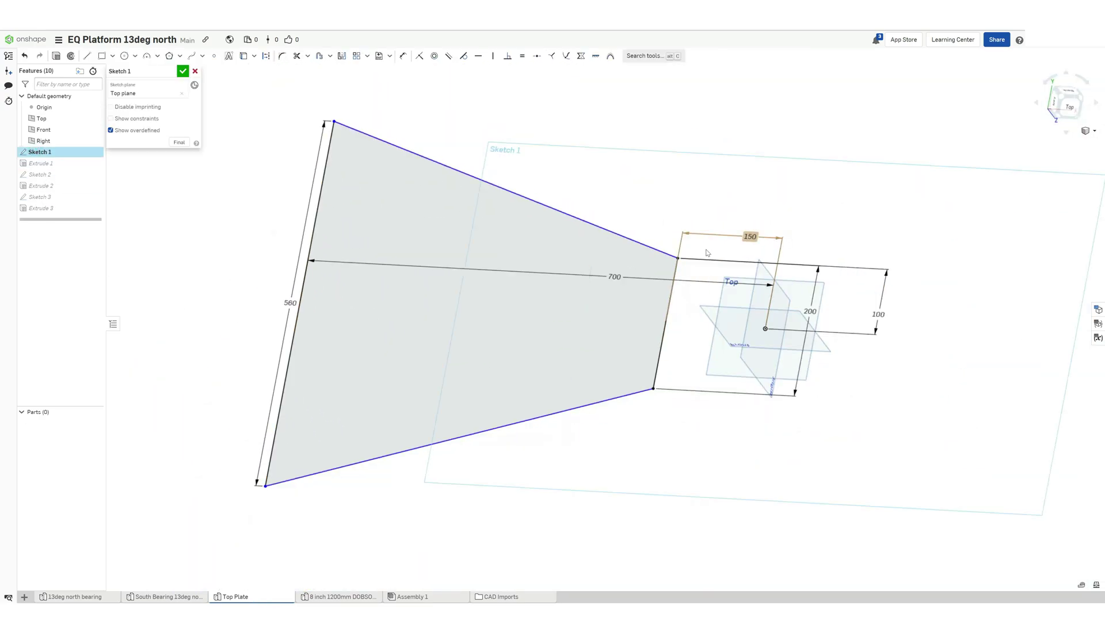
pyautogui.click(182, 70)
pyautogui.moveTo(476, 481); pyautogui.dragTo(459, 403, button='right')
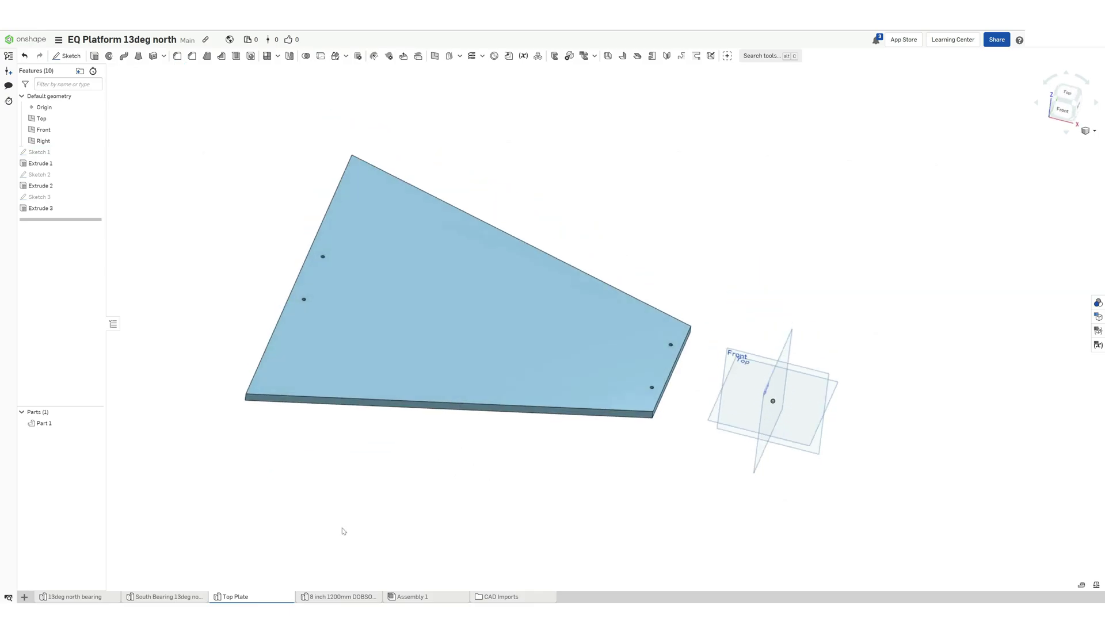
pyautogui.click(424, 599)
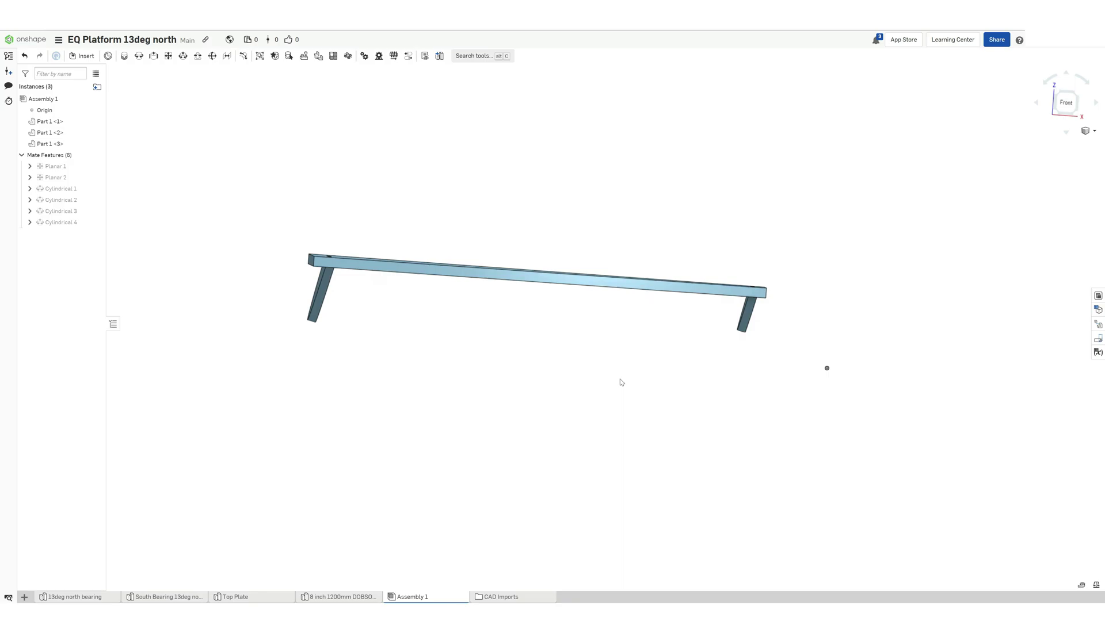
pyautogui.moveTo(396, 346); pyautogui.dragTo(405, 347, button='right')
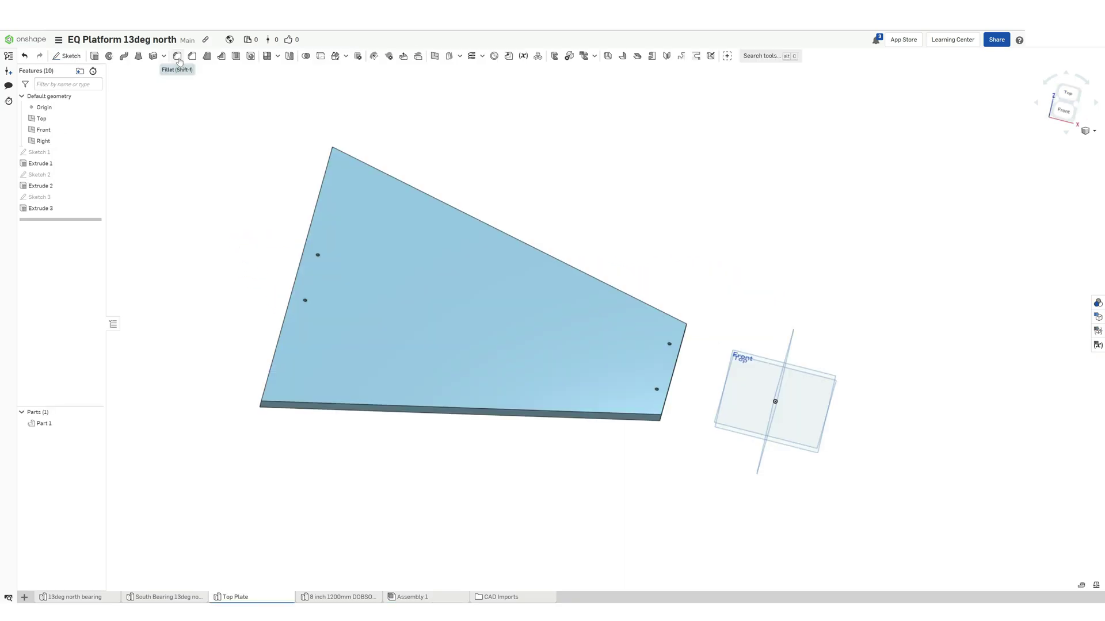
# - Fillet the two vertical corner edges at the top plate's wide end with a 50 mm radius
pyautogui.click(178, 57)
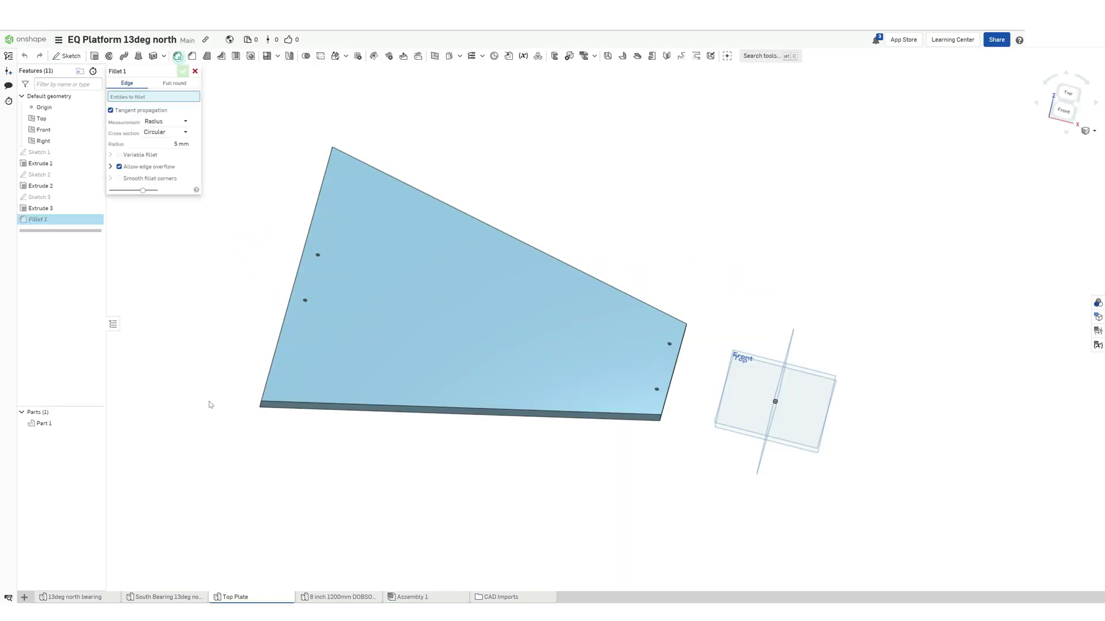
pyautogui.moveTo(209, 404); pyautogui.dragTo(306, 423, button='right')
pyautogui.click(356, 374)
pyautogui.moveTo(328, 374); pyautogui.dragTo(387, 330, button='right')
pyautogui.click(446, 374)
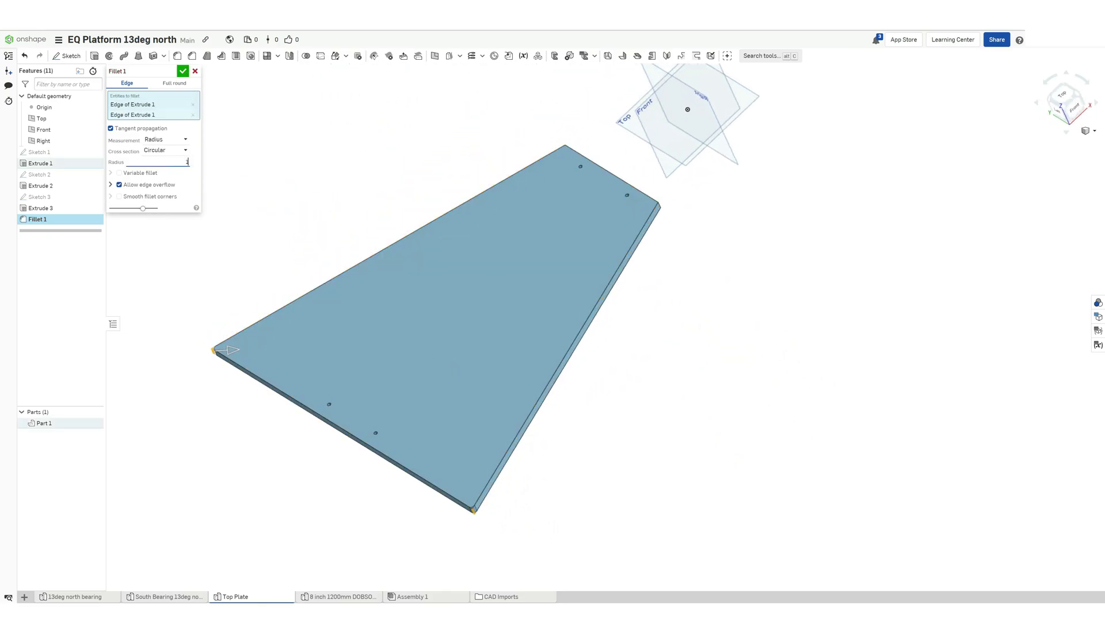
pyautogui.press('BackSpace')
pyautogui.press('BackSpace')
pyautogui.press('BackSpace')
pyautogui.write('50')
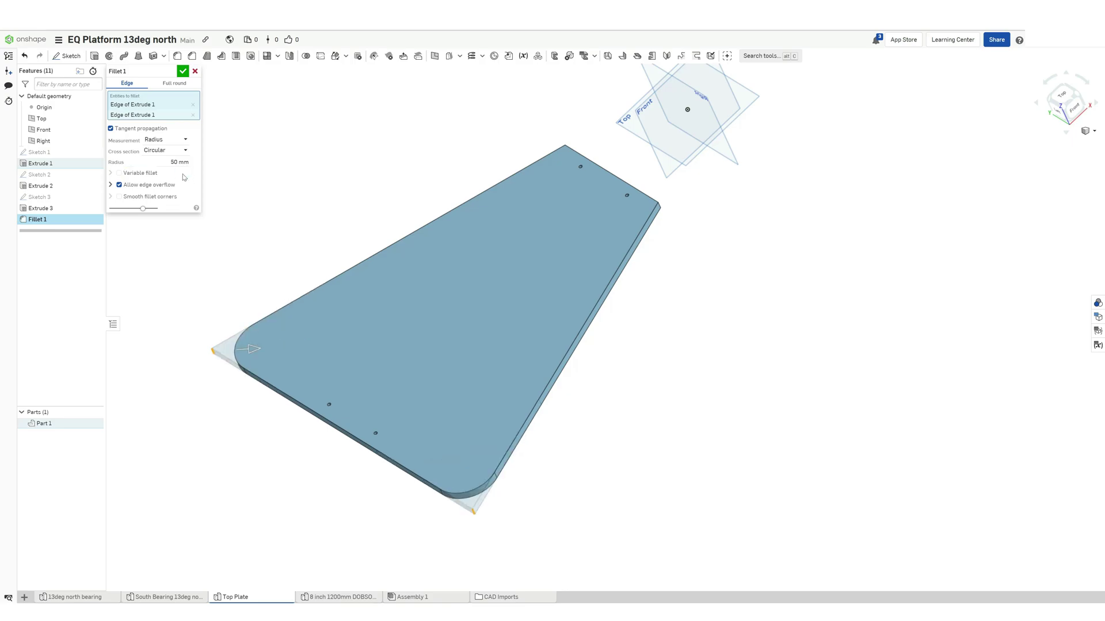
pyautogui.click(182, 71)
# - Fillet the two vertical corner edges at the top plate's narrow end with a 50 mm radius
pyautogui.click(177, 56)
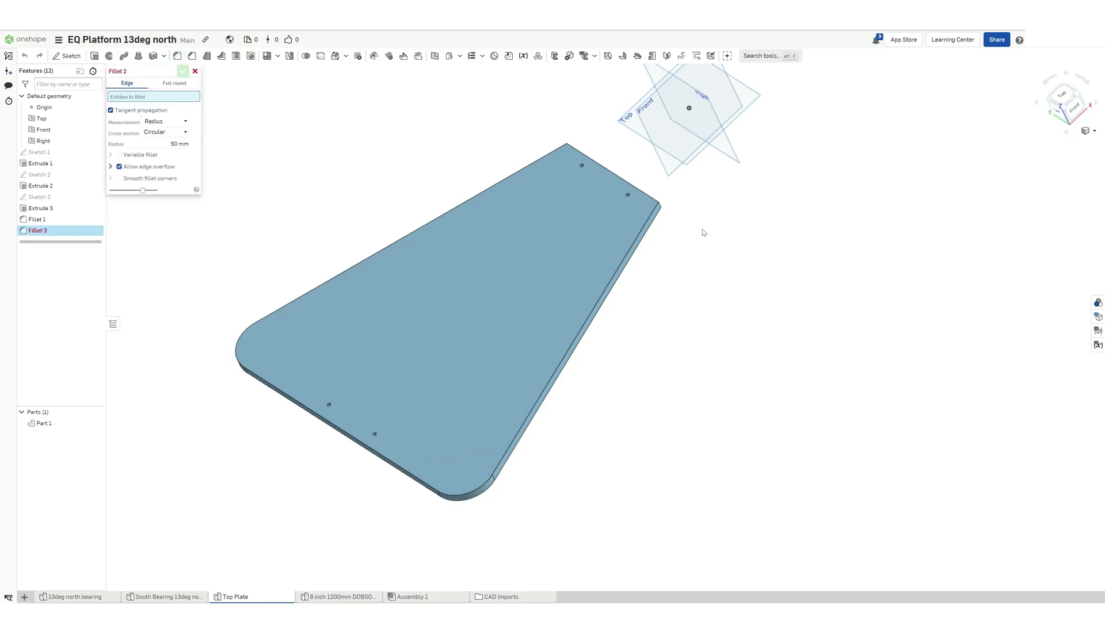
pyautogui.moveTo(703, 234); pyautogui.dragTo(554, 278, button='right')
pyautogui.scroll(5, 485, 266)
pyautogui.click(480, 259)
pyautogui.scroll(-5, 481, 260)
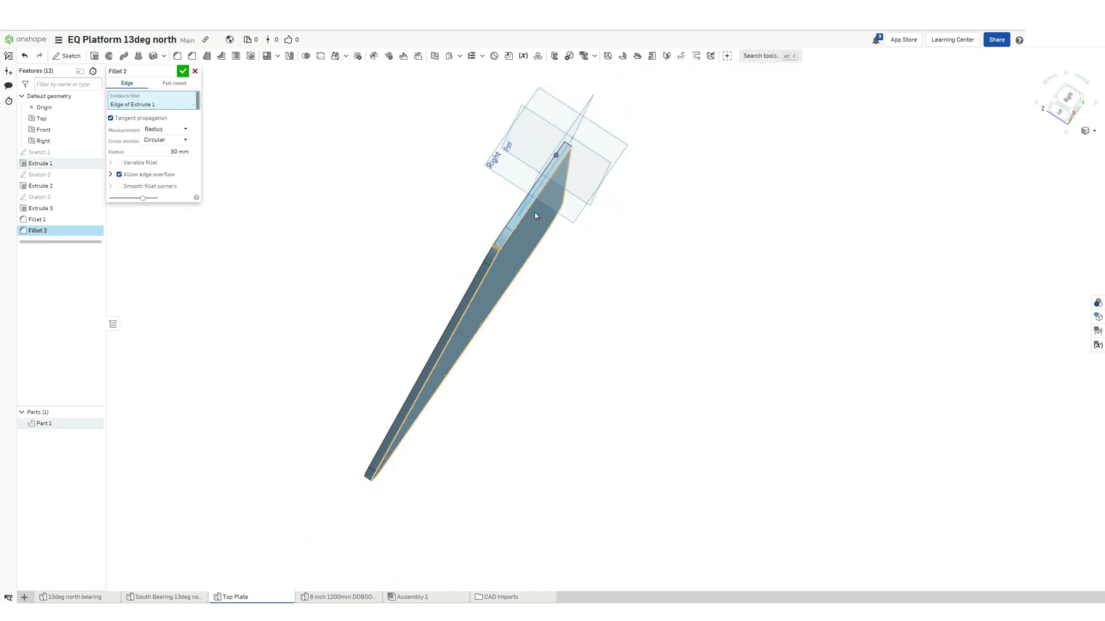
pyautogui.moveTo(534, 213)
pyautogui.mouseDown(button='right')
pyautogui.moveTo(516, 255)
pyautogui.moveTo(611, 295)
pyautogui.mouseUp(button='right')
pyautogui.scroll(5, 547, 186)
pyautogui.click(545, 180)
pyautogui.scroll(-8, 572, 242)
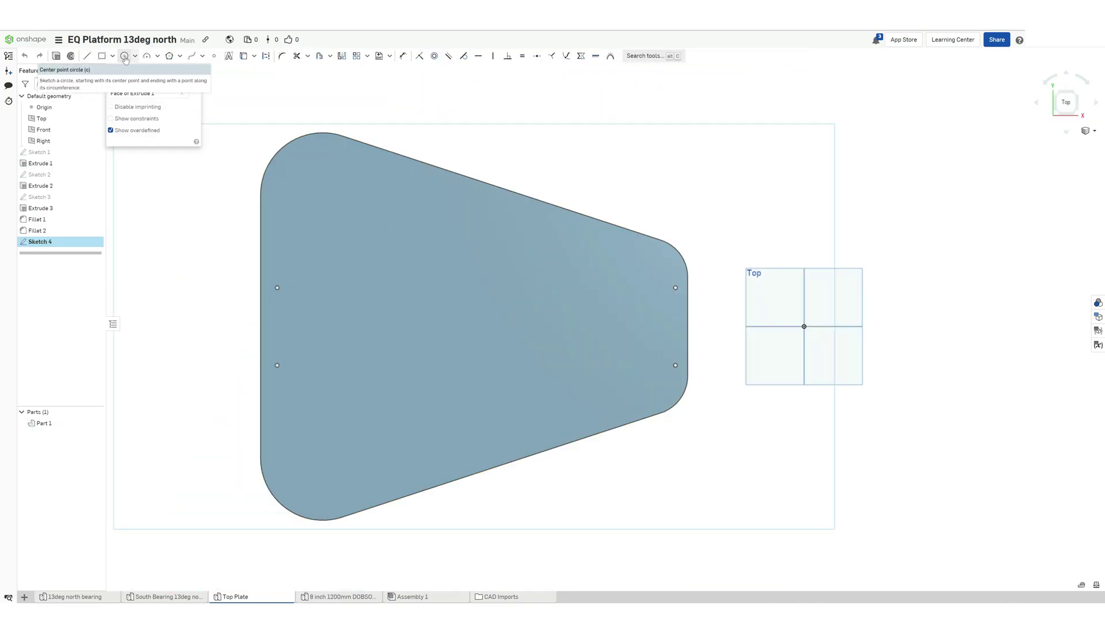
# - Sketch a rectangle mid-plate on the top face, 120 mm high with its upper edge 60 mm from the Front plane
pyautogui.press('r')
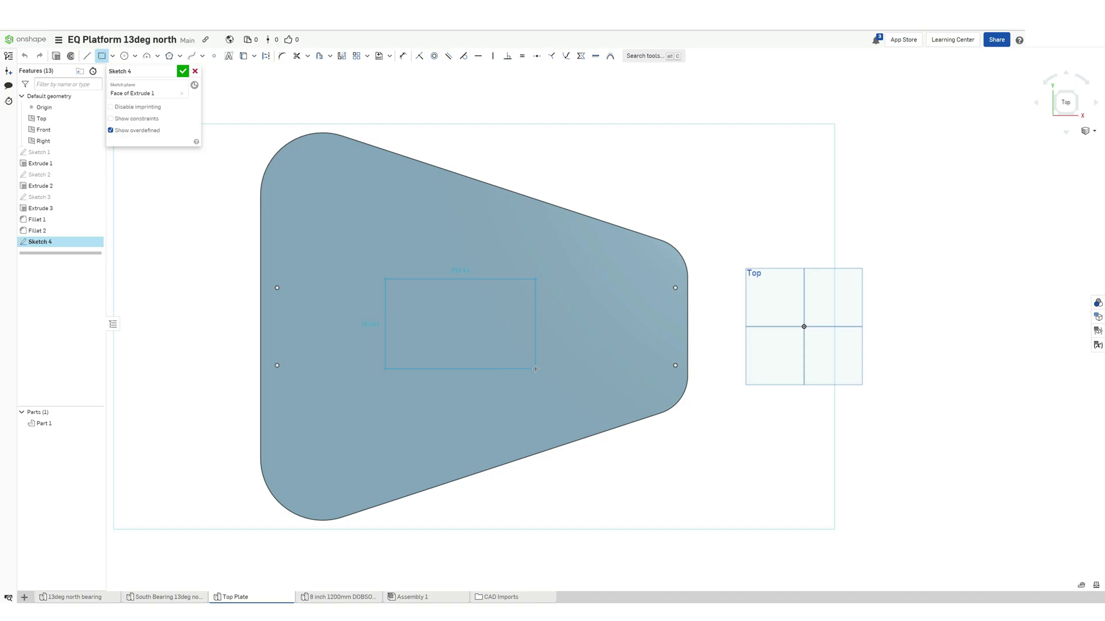
pyautogui.click(535, 368)
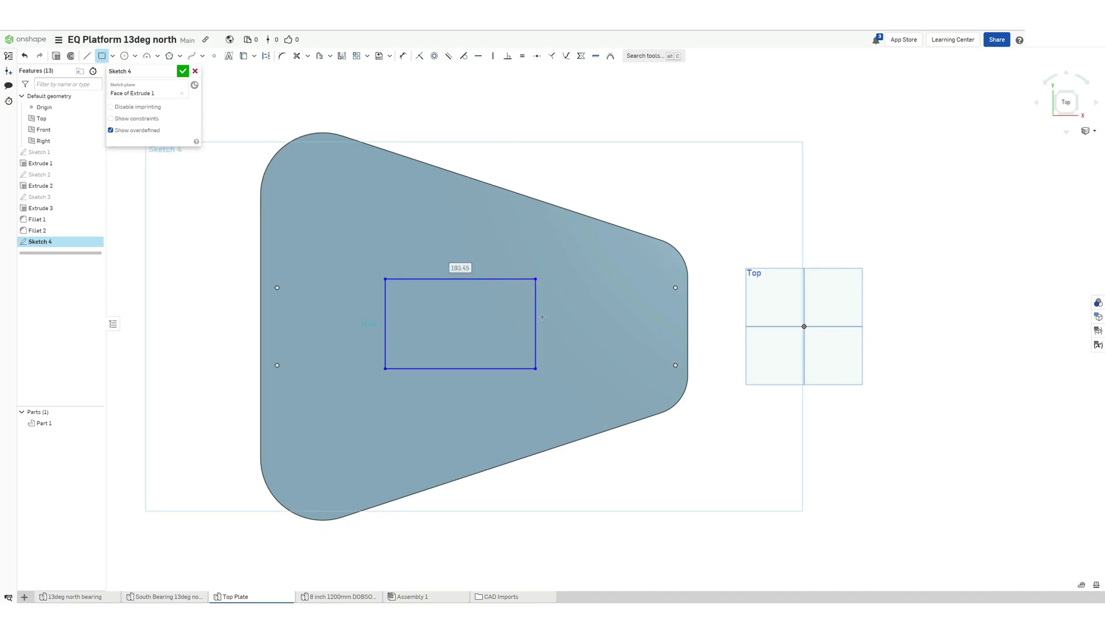
pyautogui.click(404, 57)
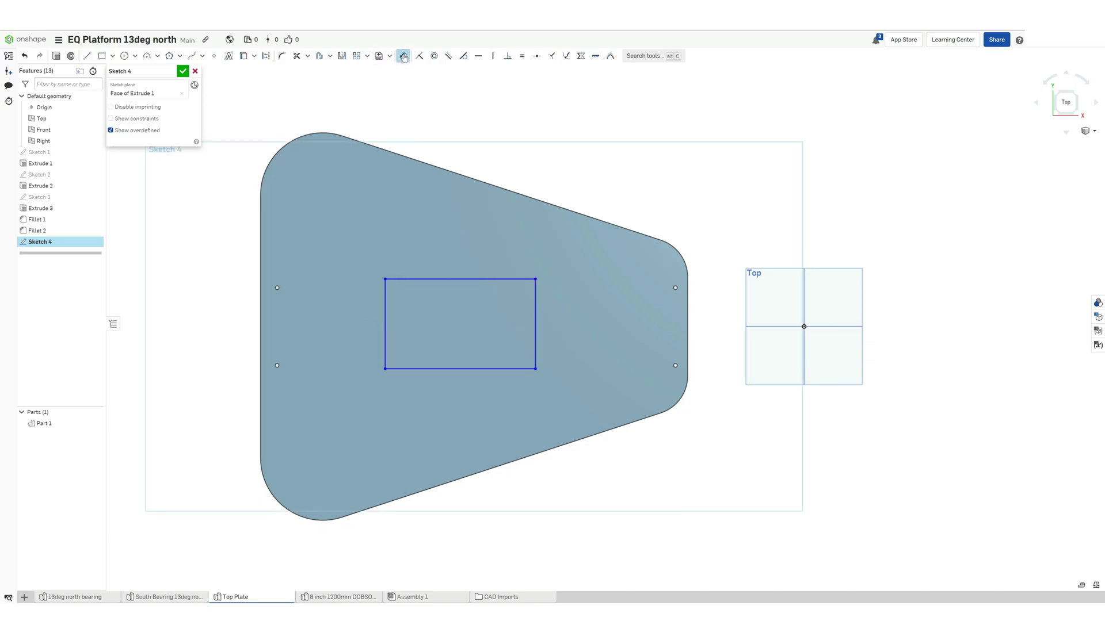
pyautogui.click(779, 326)
pyautogui.click(603, 319)
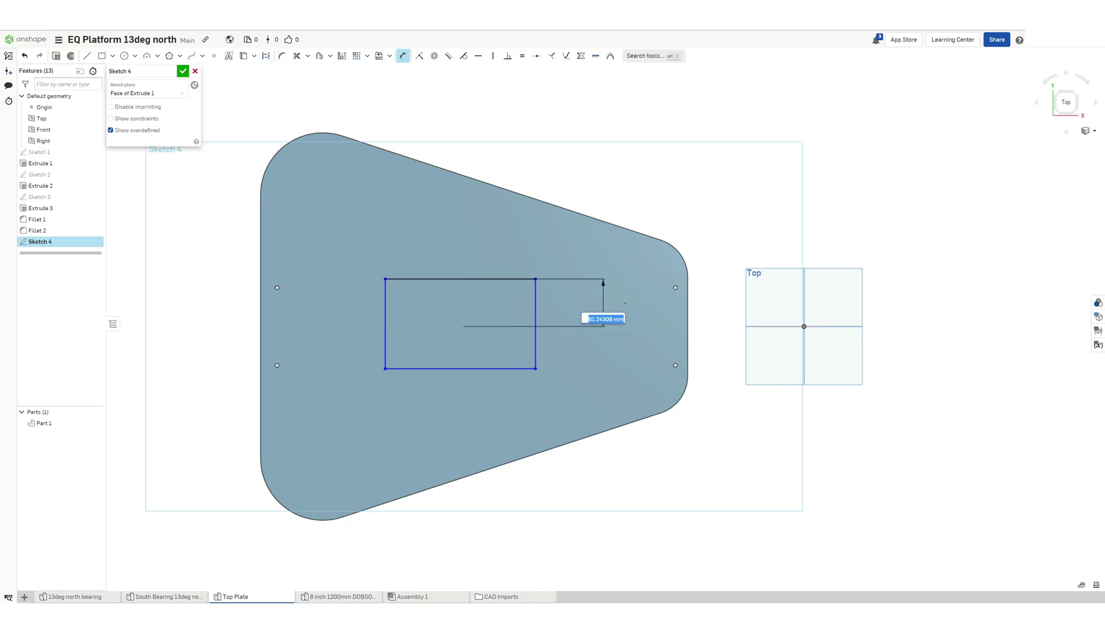
pyautogui.write('60')
pyautogui.press('Return')
pyautogui.click(535, 322)
pyautogui.click(642, 340)
pyautogui.write('120')
pyautogui.press('Return')
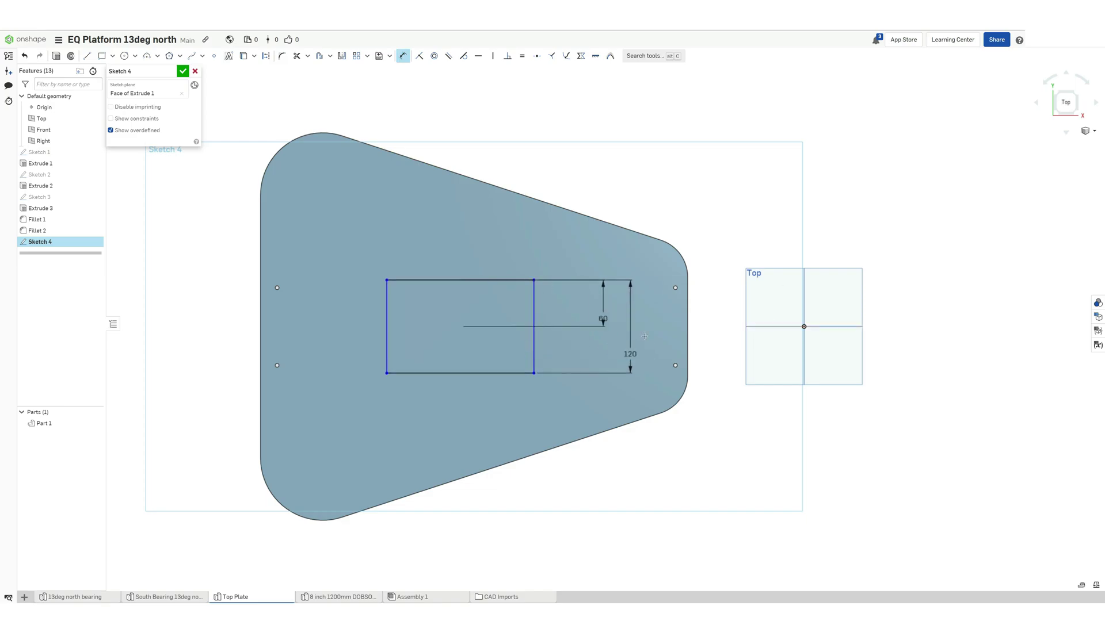
# - Set the rectangle's width to 200 mm and its narrow-end side 350 mm from the Right plane
pyautogui.click(488, 280)
pyautogui.click(491, 254)
pyautogui.write('200')
pyautogui.press('Return')
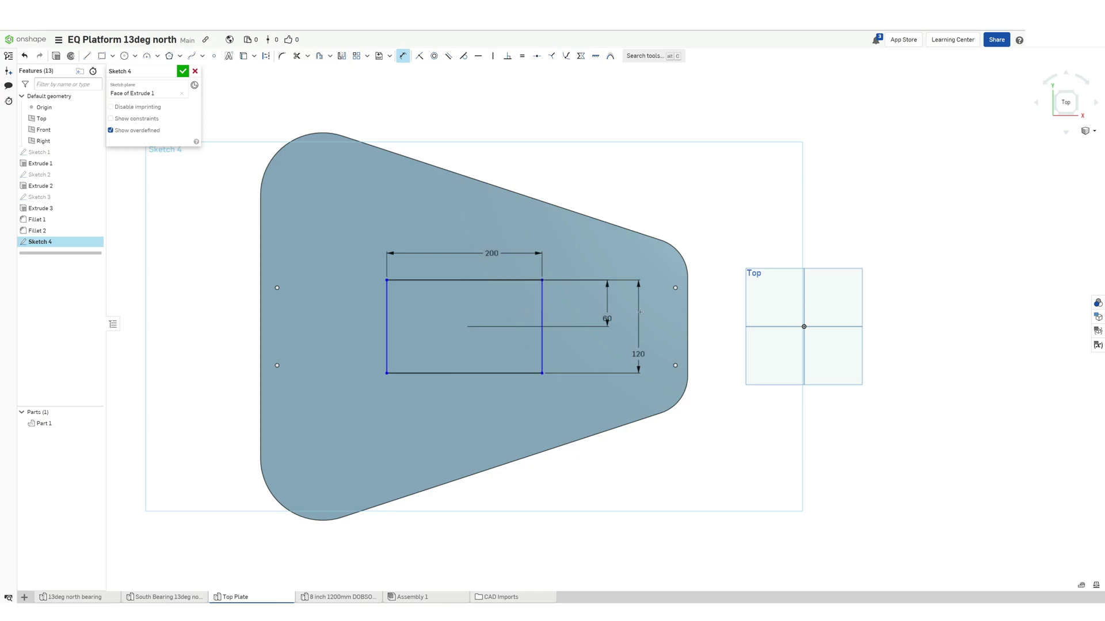
pyautogui.click(803, 310)
pyautogui.click(720, 243)
pyautogui.write('350')
pyautogui.press('Return')
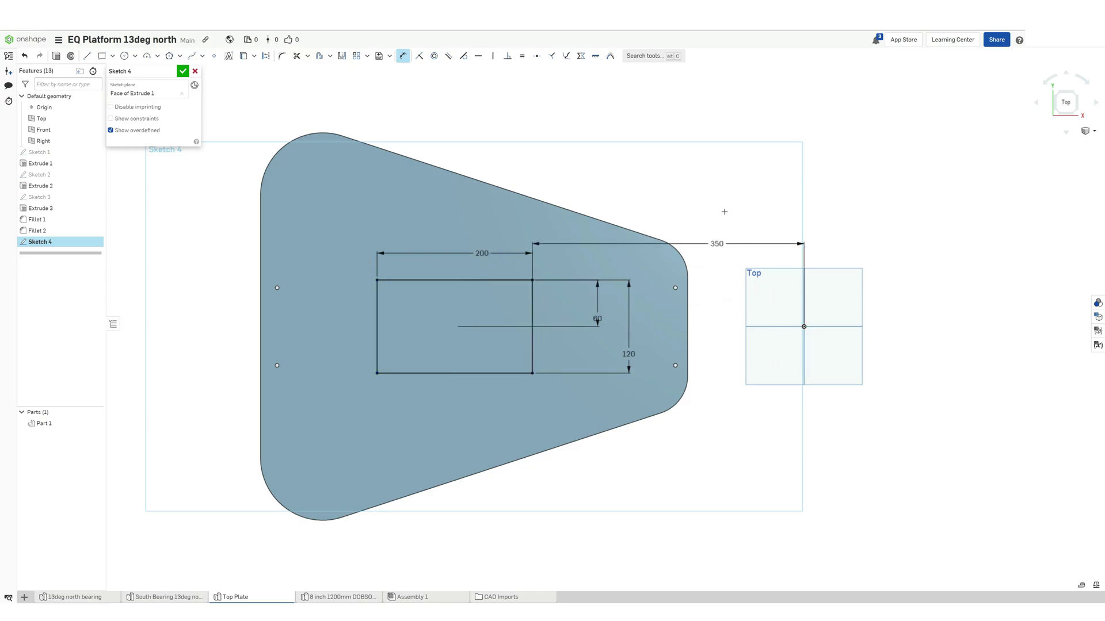
# - Round the rectangle's corners with sketch fillets of 20 mm toward the wide end and 50 mm toward the narrow end
pyautogui.press('f')
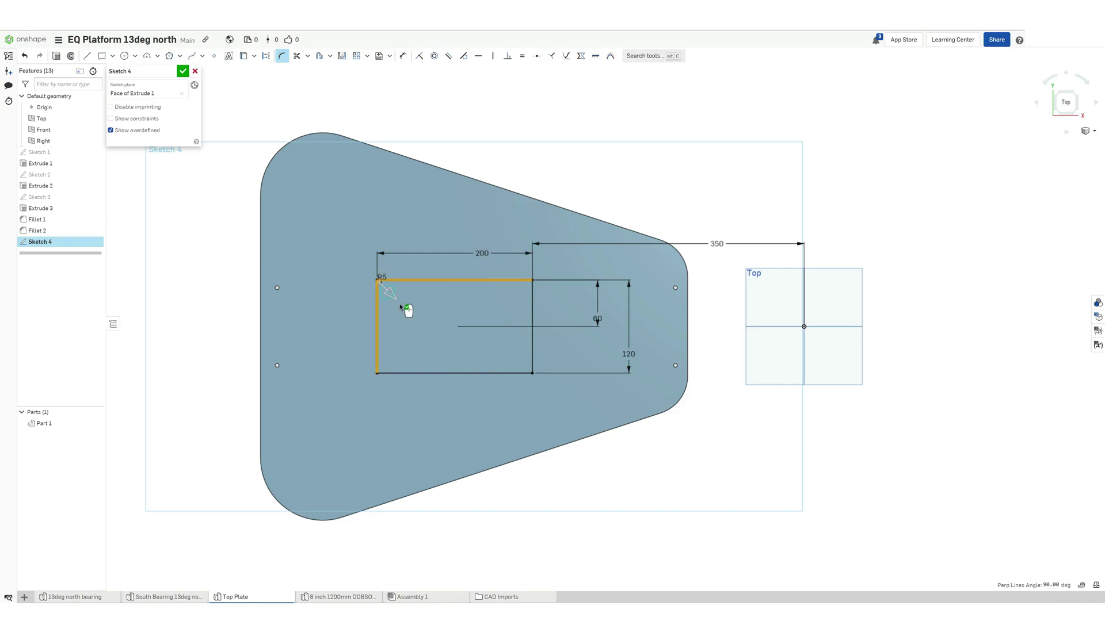
pyautogui.click(401, 307)
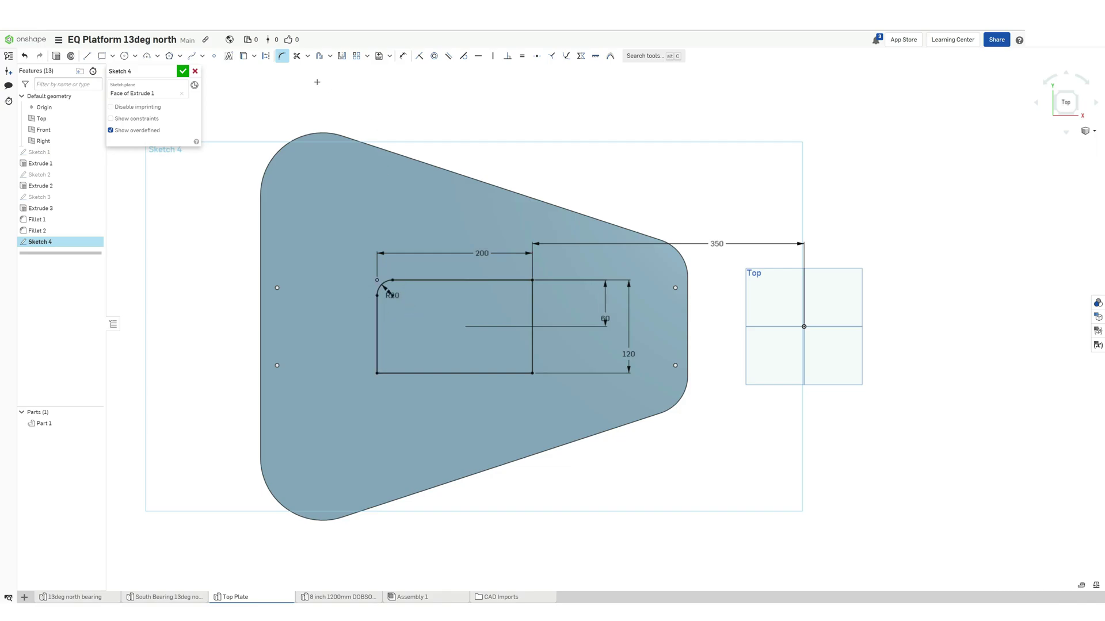
pyautogui.click(411, 332)
pyautogui.click(517, 275)
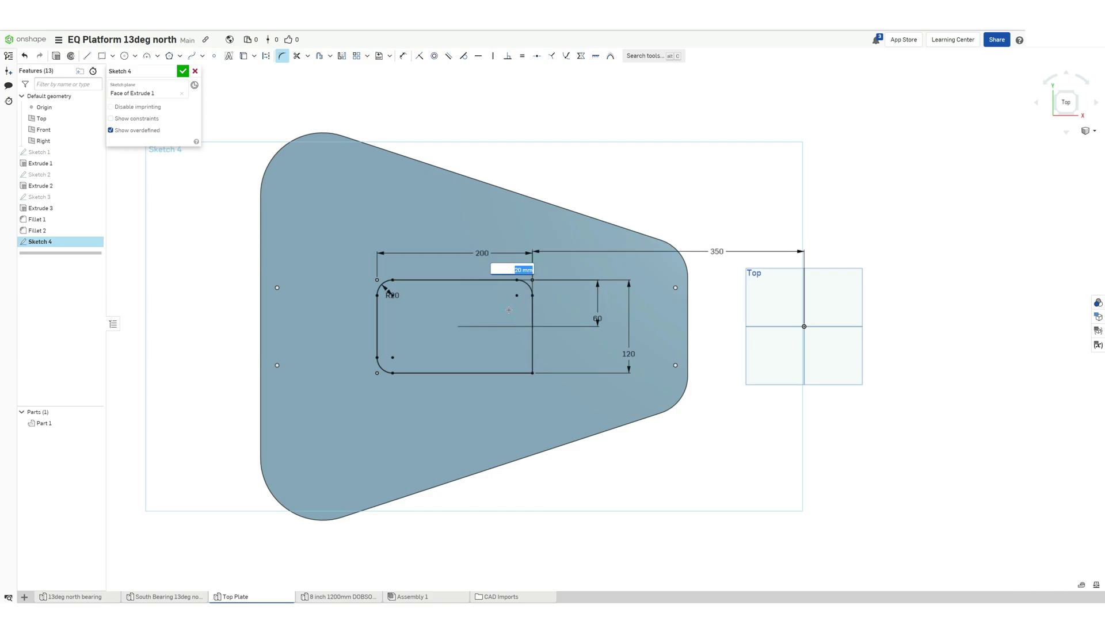
pyautogui.write('50')
pyautogui.press('Return')
pyautogui.click(523, 345)
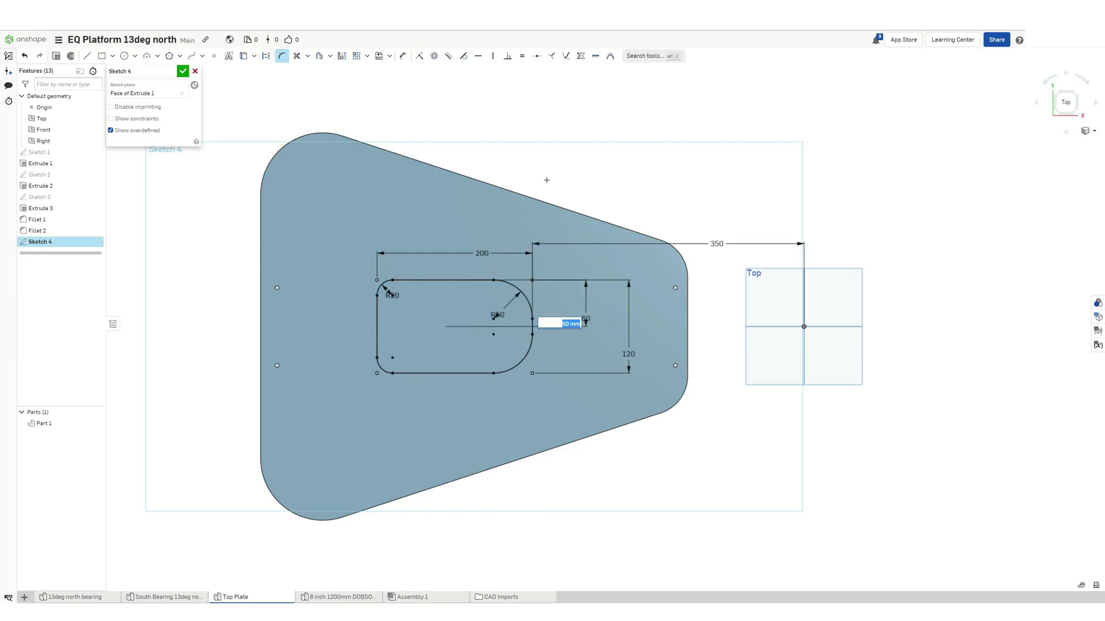
# - Sketch a circle about 317 mm across overlapping the plate's upper slanted edge, with its centre 350 mm from the Right plane
pyautogui.click(125, 56)
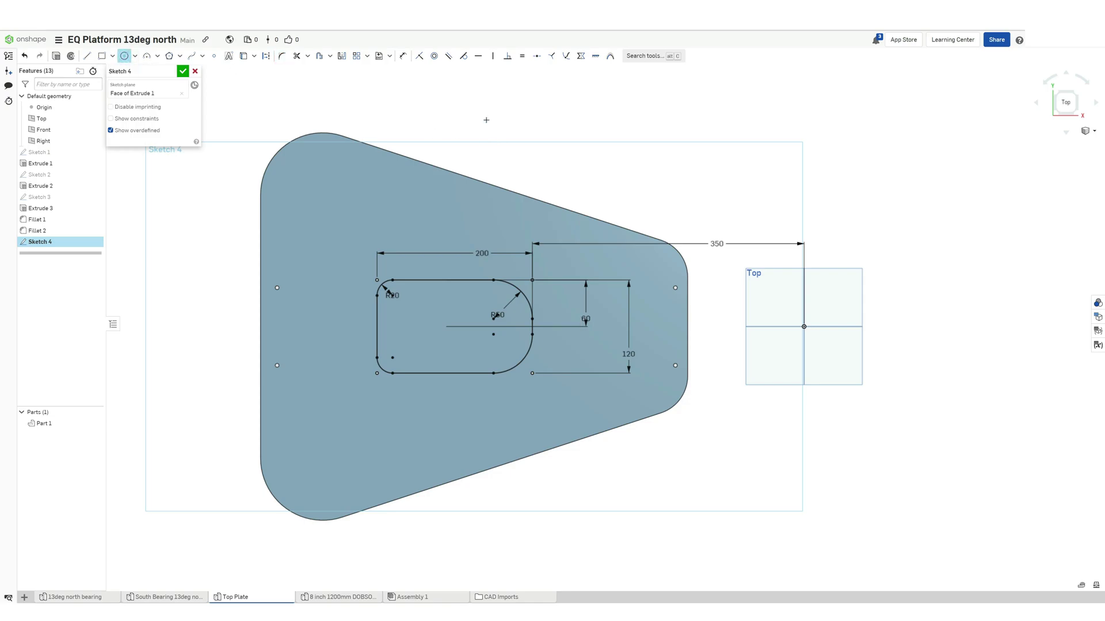
pyautogui.click(474, 109)
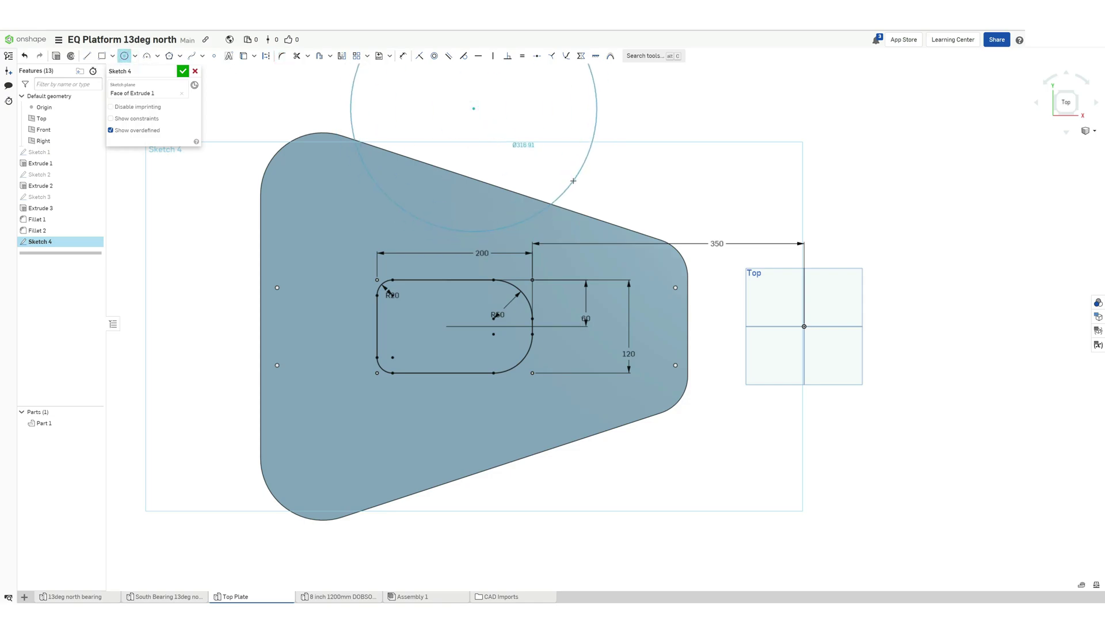
pyautogui.click(573, 181)
pyautogui.press('d')
pyautogui.click(803, 318)
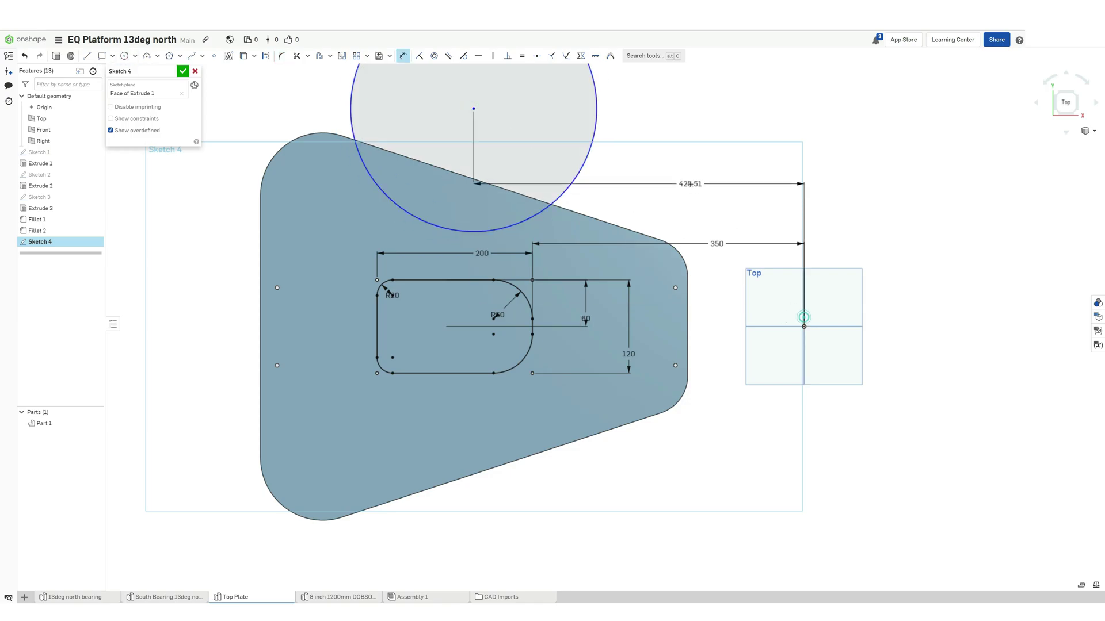
pyautogui.click(706, 168)
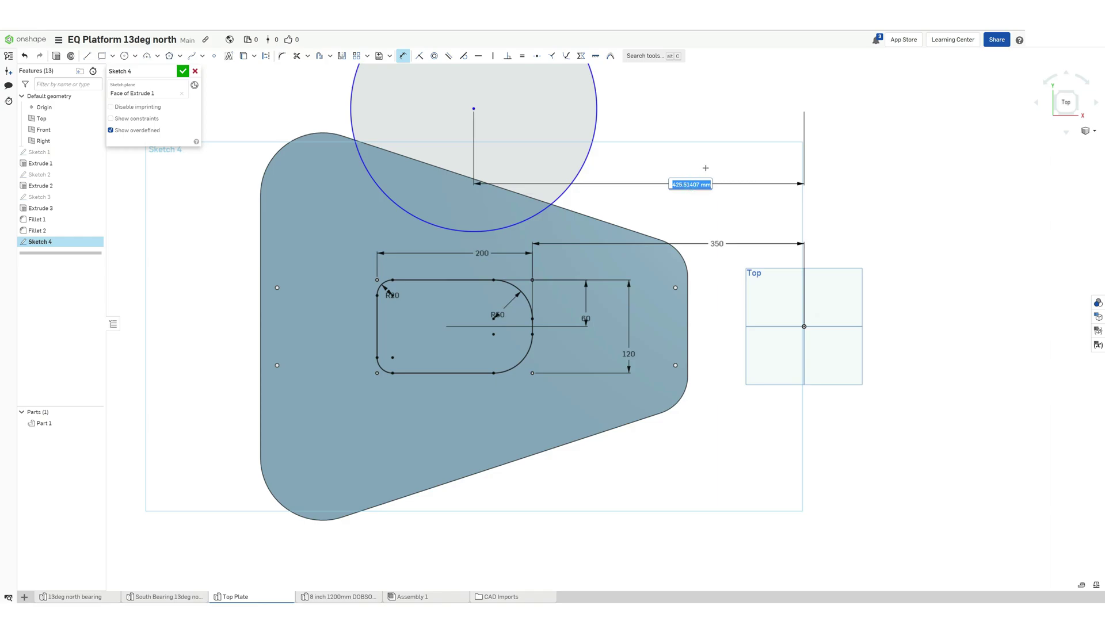
pyautogui.write('350')
pyautogui.press('Return')
# - Dimension the circle's diameter, trying 350 mm and 300 mm before settling on 320 mm
pyautogui.click(615, 204)
pyautogui.click(661, 213)
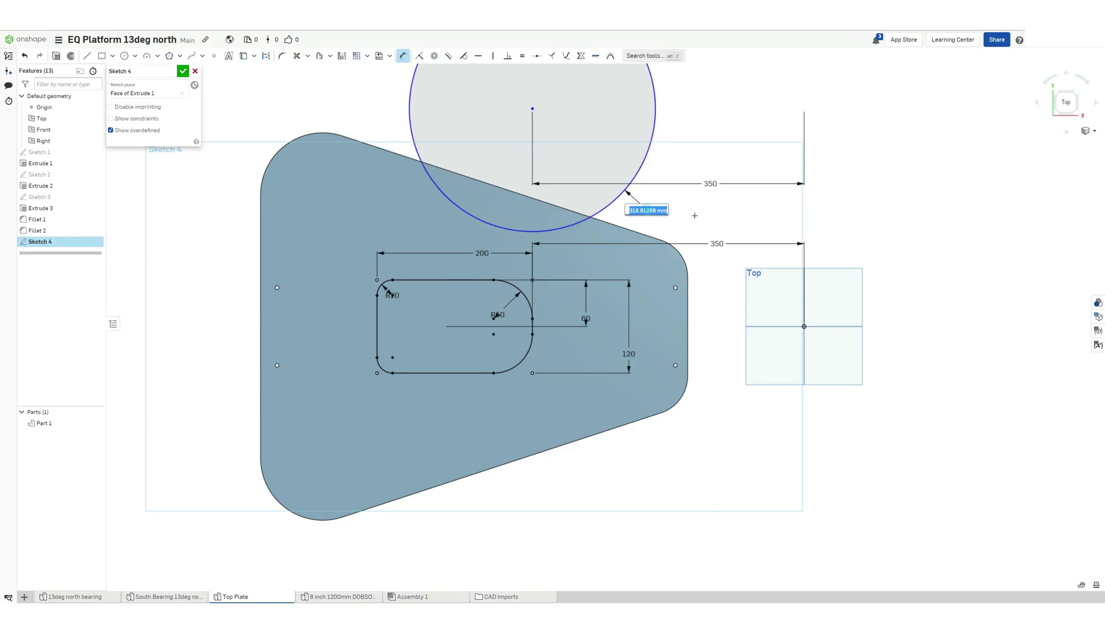
pyautogui.write('350')
pyautogui.press('Return')
pyautogui.doubleClick(658, 220)
pyautogui.write('300')
pyautogui.press('Return')
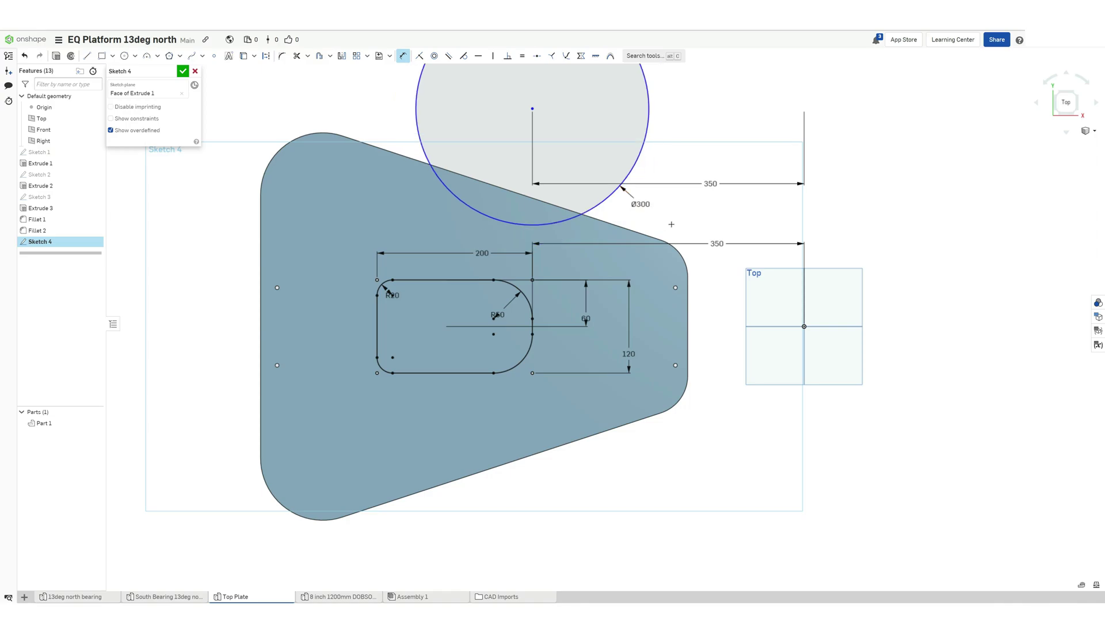
pyautogui.doubleClick(646, 207)
pyautogui.write('320')
pyautogui.press('Return')
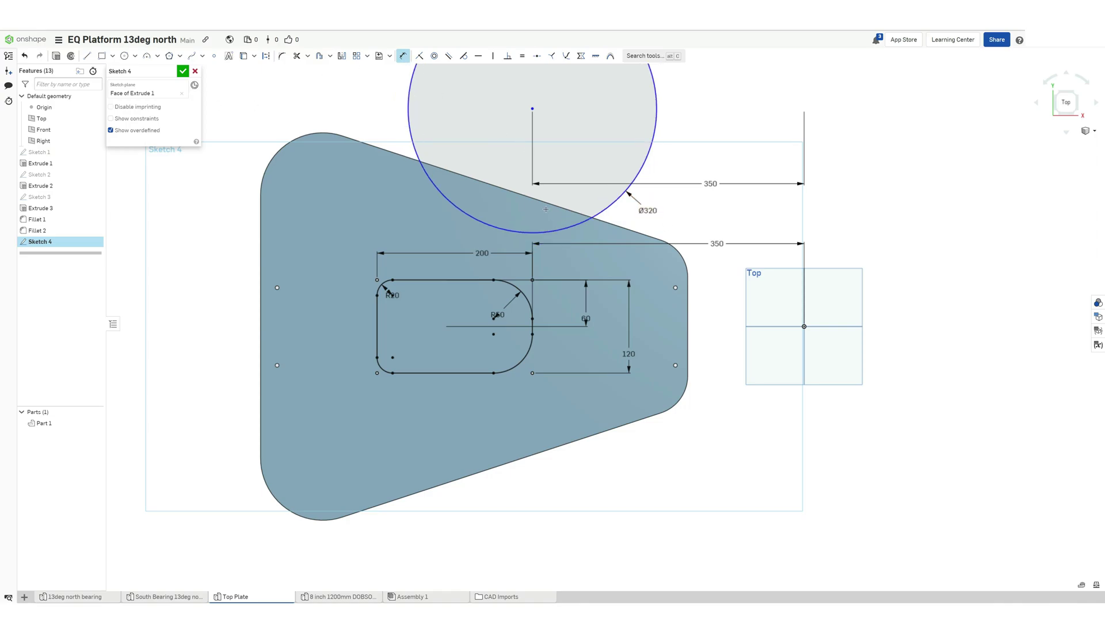
# - Dimension the circle centre's distance from the Front plane, trying 300 mm before settling on 270 mm
pyautogui.click(767, 329)
pyautogui.click(836, 228)
pyautogui.write('300')
pyautogui.press('Return')
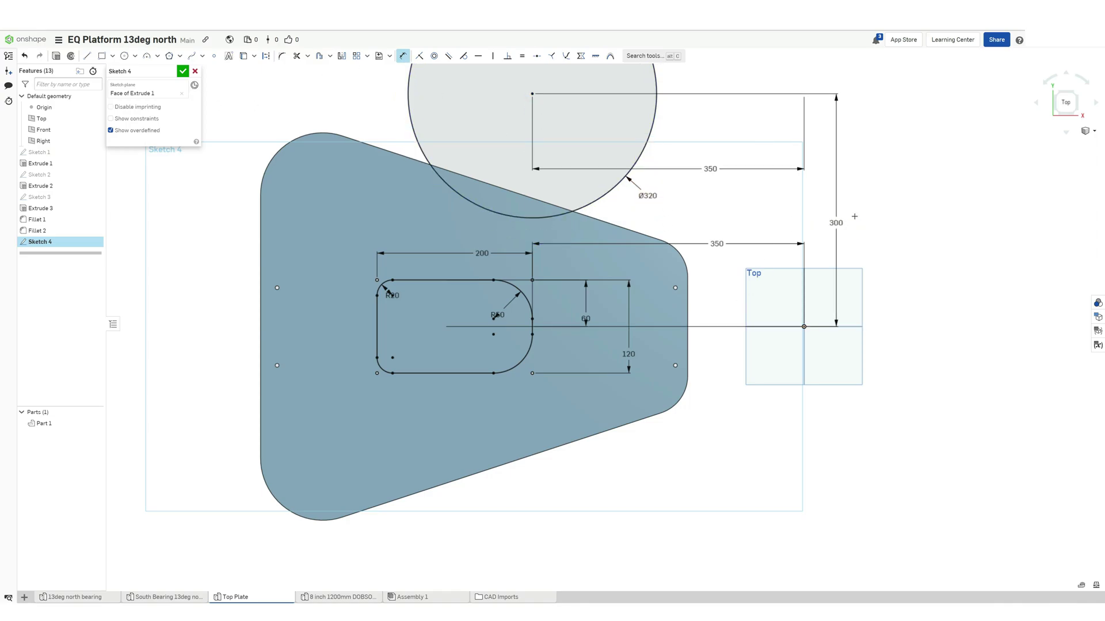
pyautogui.doubleClick(836, 223)
pyautogui.write('270')
pyautogui.press('Return')
pyautogui.click(835, 228)
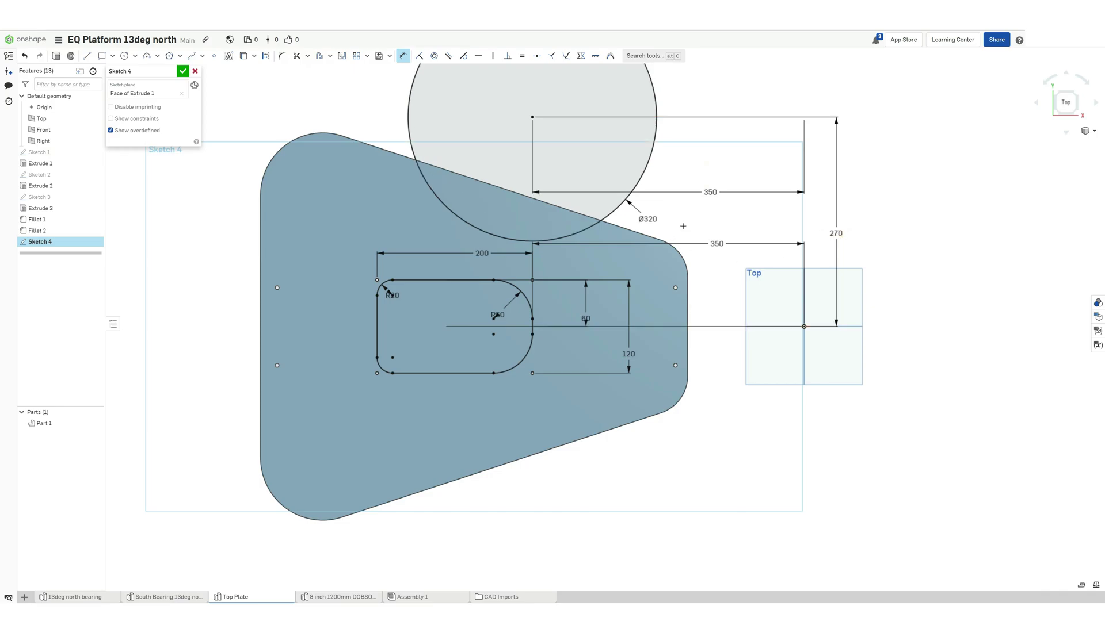
# - Mirror the 320 mm circle across the Front plane to the plate's opposite slanted side
pyautogui.press('m')
pyautogui.click(767, 326)
pyautogui.click(611, 214)
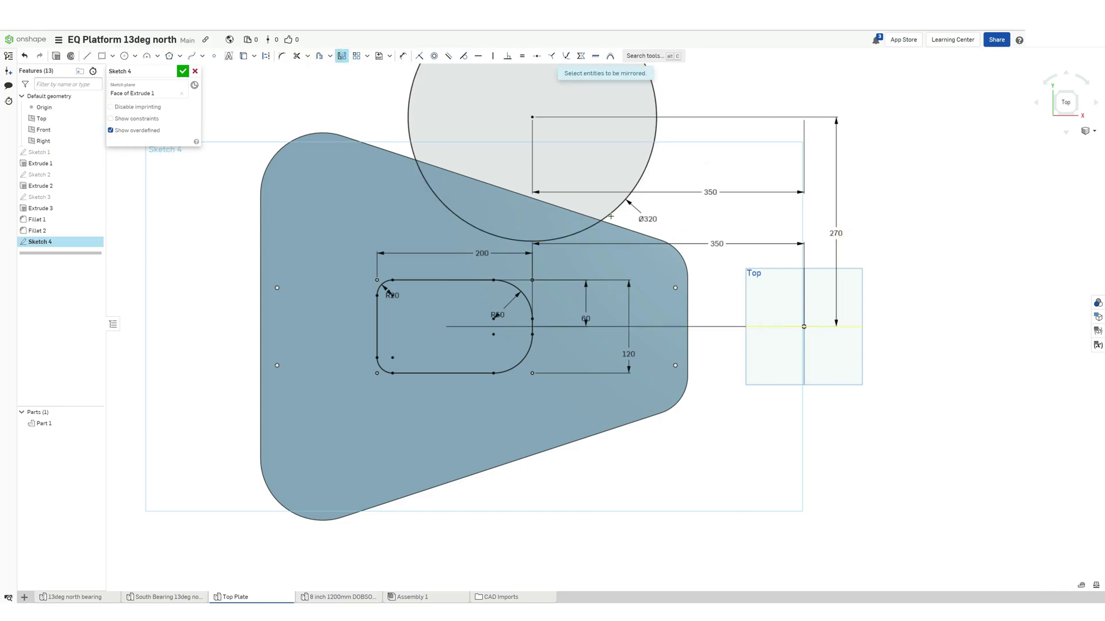
# - Cut the central opening and both circle overlaps from the plate with a 25 mm Remove extrude
pyautogui.hotkey('shift', 'e')
pyautogui.click(531, 153)
pyautogui.click(511, 208)
pyautogui.click(486, 332)
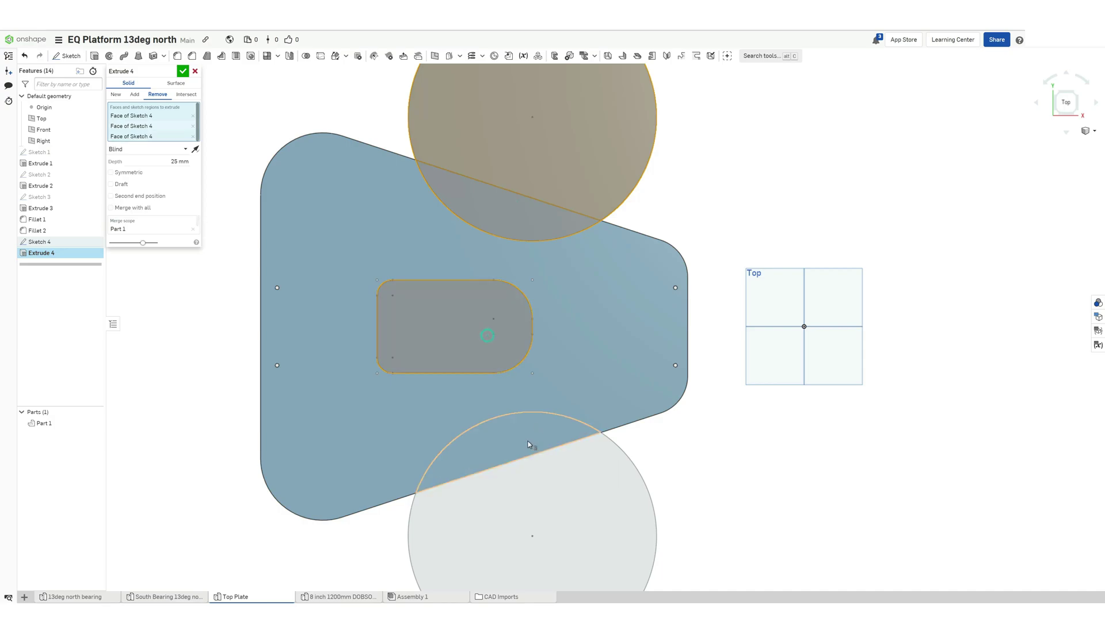
pyautogui.click(525, 450)
pyautogui.click(584, 170)
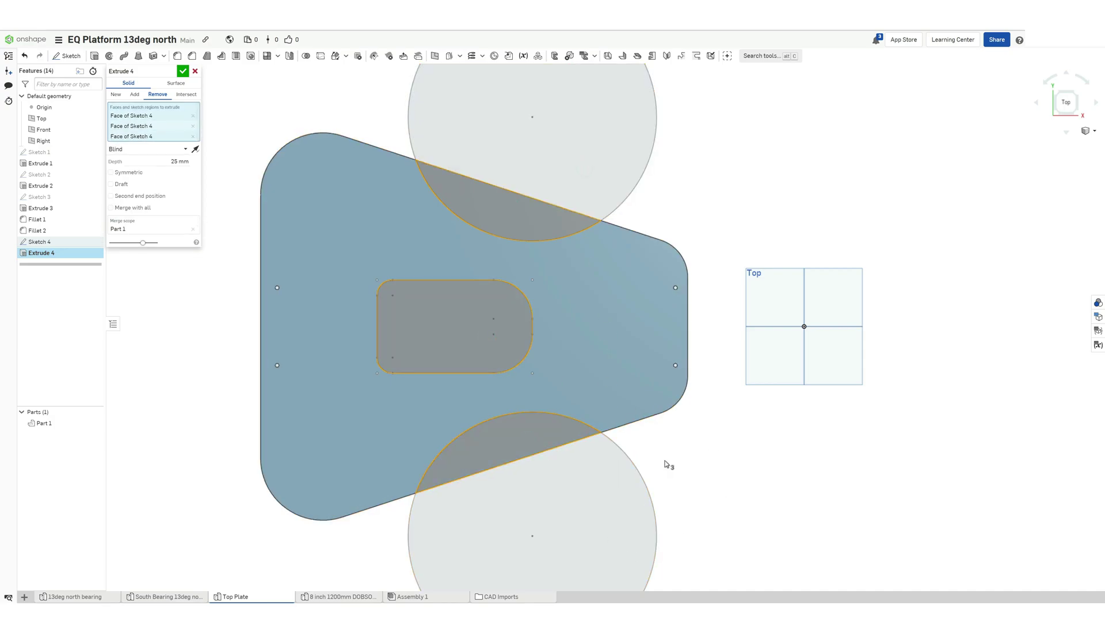
pyautogui.moveTo(664, 461); pyautogui.dragTo(671, 378, button='right')
pyautogui.click(183, 72)
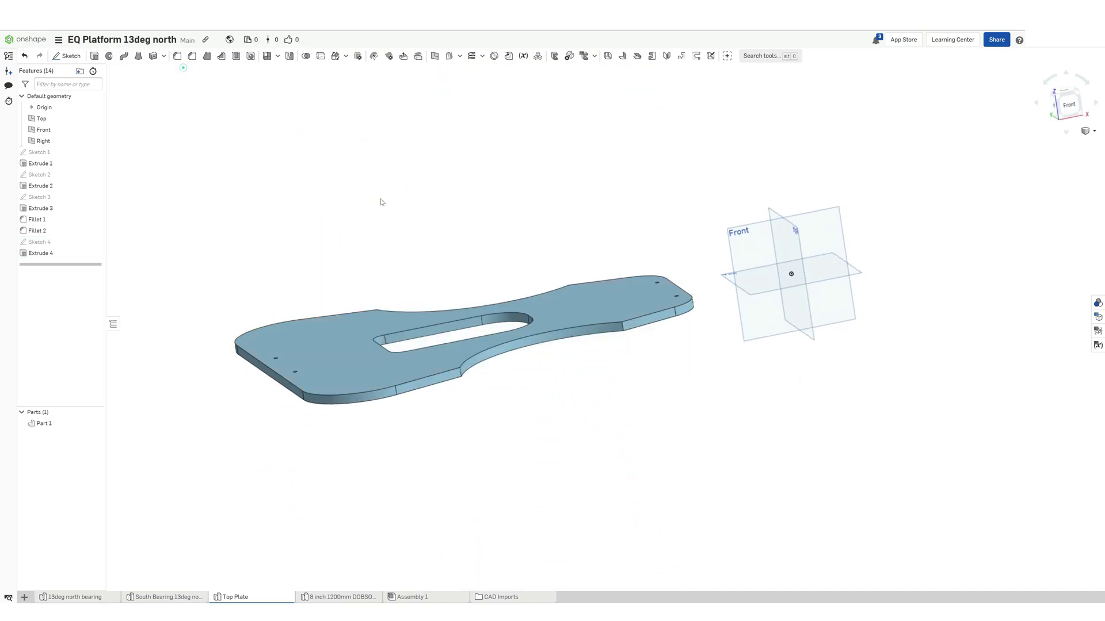
pyautogui.moveTo(611, 336); pyautogui.dragTo(587, 391, button='right')
# - Edit the plate's cutout sketch and try 25, 55 and 60 mm for the opening's larger corner radius
pyautogui.click(408, 596)
pyautogui.moveTo(618, 429)
pyautogui.mouseDown(button='right')
pyautogui.moveTo(617, 382)
pyautogui.moveTo(581, 345)
pyautogui.moveTo(542, 365)
pyautogui.mouseUp(button='right')
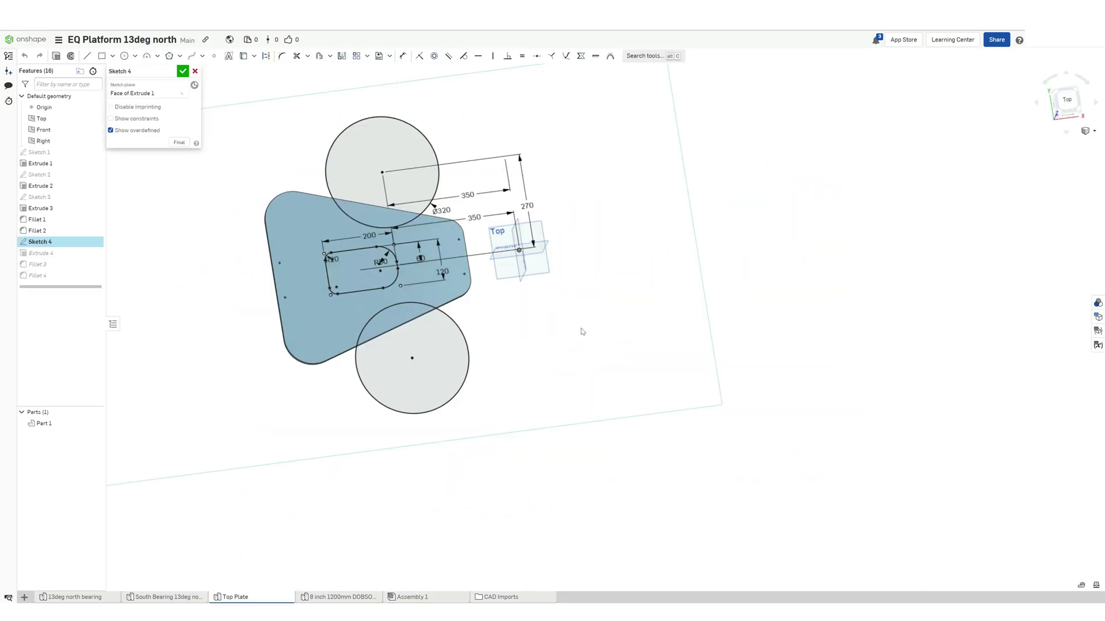
pyautogui.scroll(5, 384, 280)
pyautogui.doubleClick(384, 280)
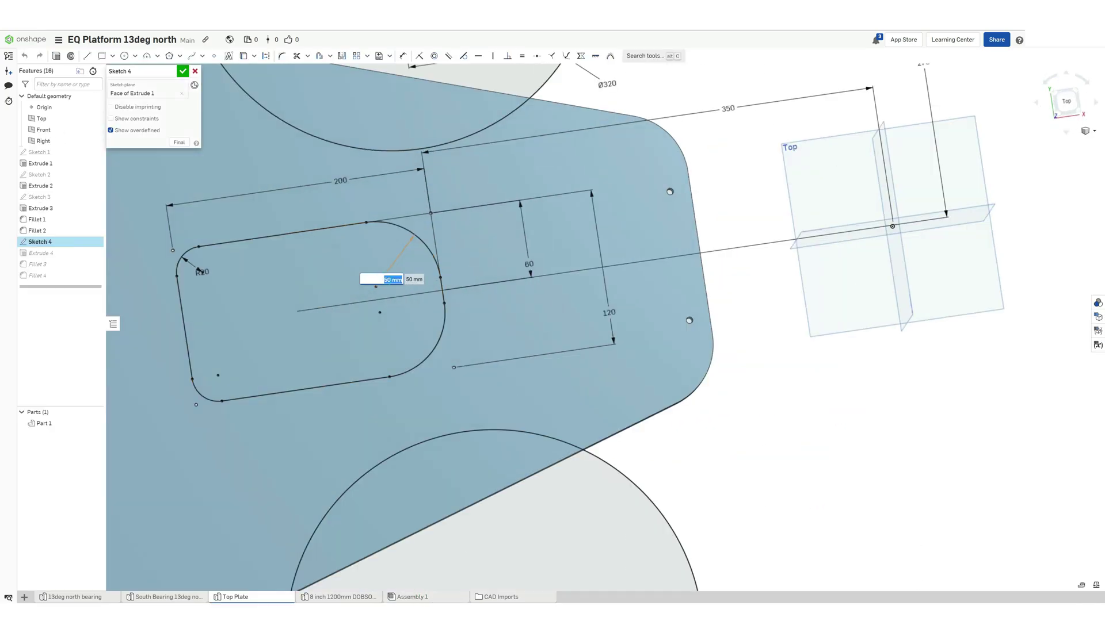
pyautogui.write('25')
pyautogui.press('Return')
pyautogui.doubleClick(409, 248)
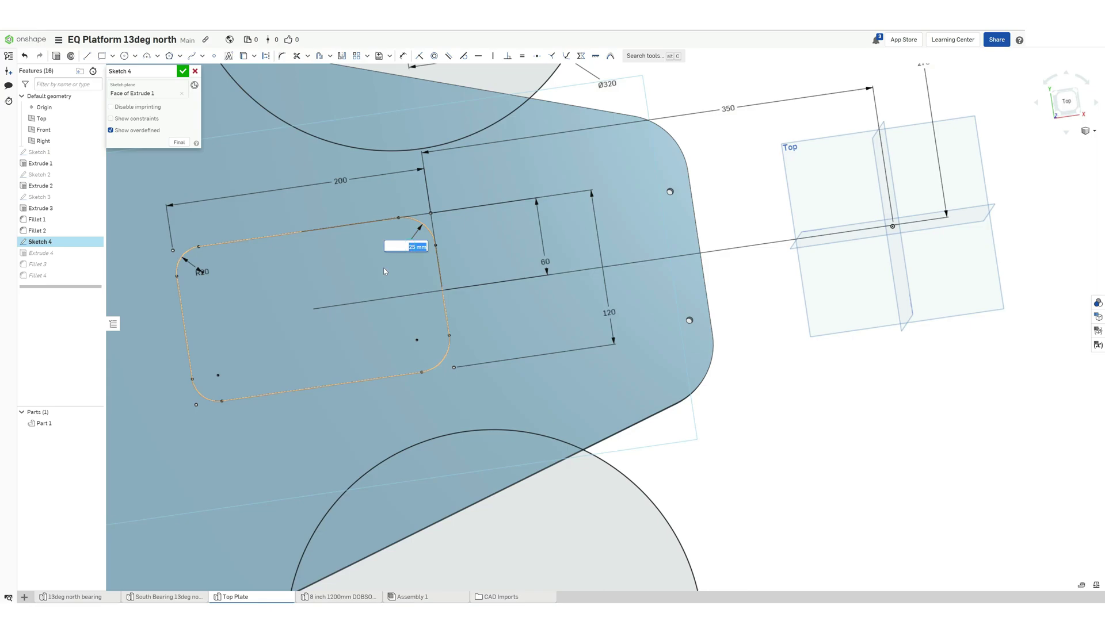
pyautogui.write('55')
pyautogui.press('Return')
pyautogui.doubleClick(380, 285)
pyautogui.write('60')
pyautogui.press('Return')
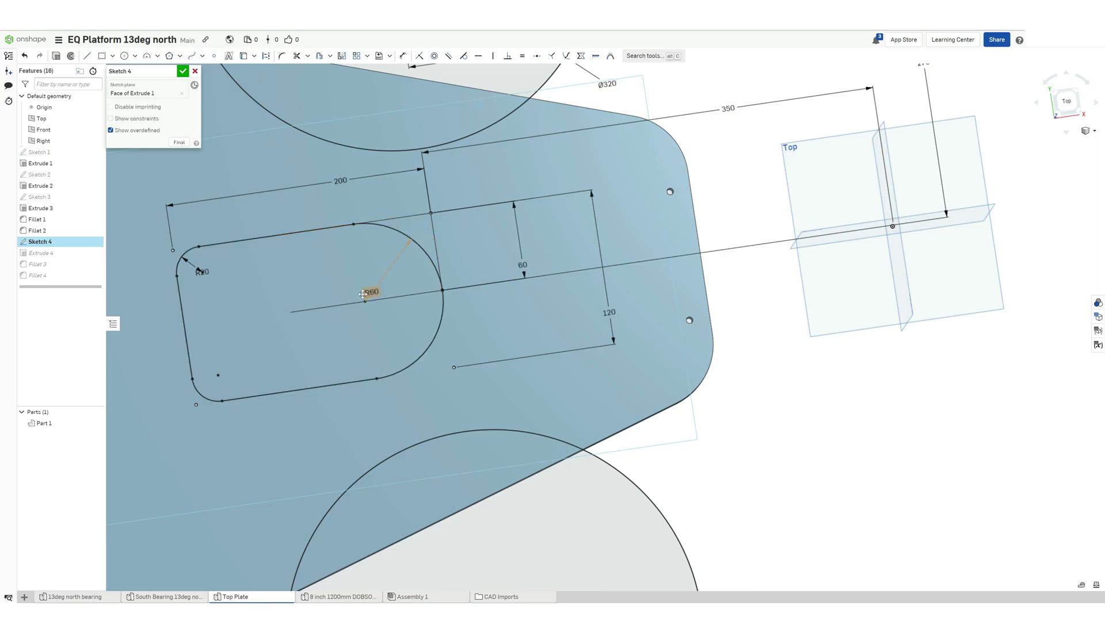
# - Set the central opening's height to 100 mm and its upper edge's distance from the centreline to 50 mm, and finish the sketch
pyautogui.doubleClick(608, 313)
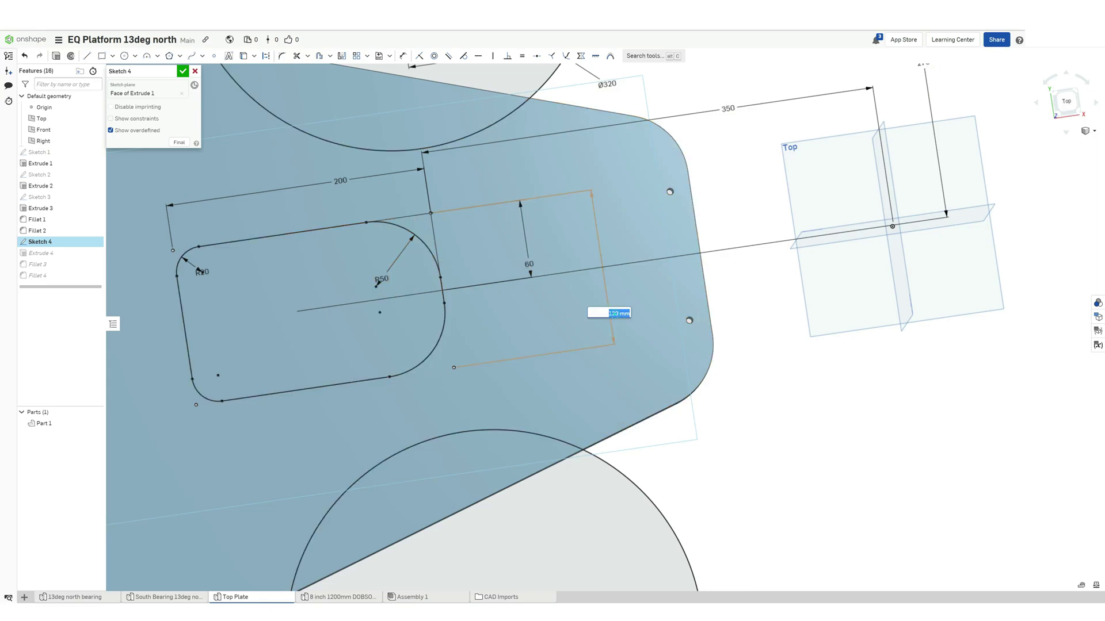
pyautogui.write('100')
pyautogui.press('Return')
pyautogui.doubleClick(521, 265)
pyautogui.write('50')
pyautogui.press('Return')
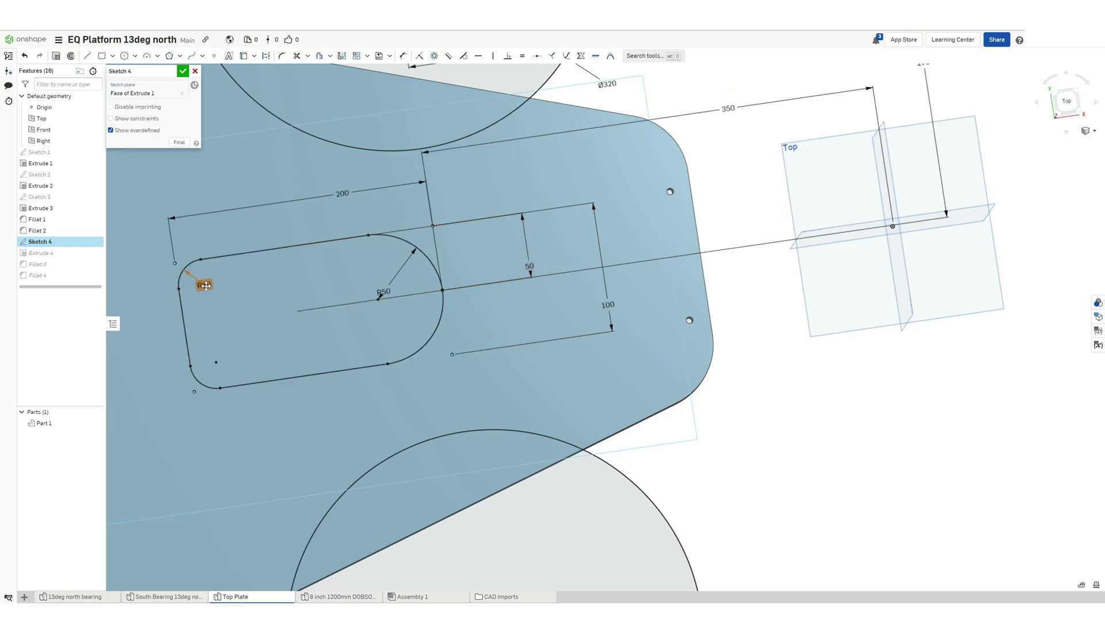
pyautogui.scroll(-3, 489, 318)
pyautogui.click(183, 70)
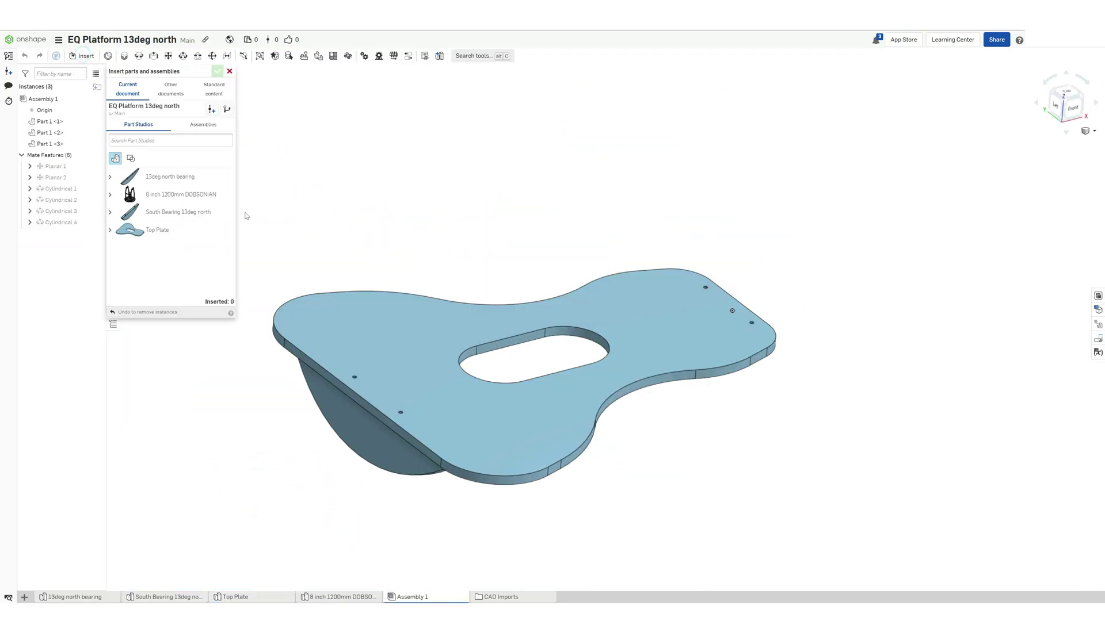
# - Insert the 8 inch 1200mm DOBSONIAN model into the assembly behind the top plate
pyautogui.click(181, 195)
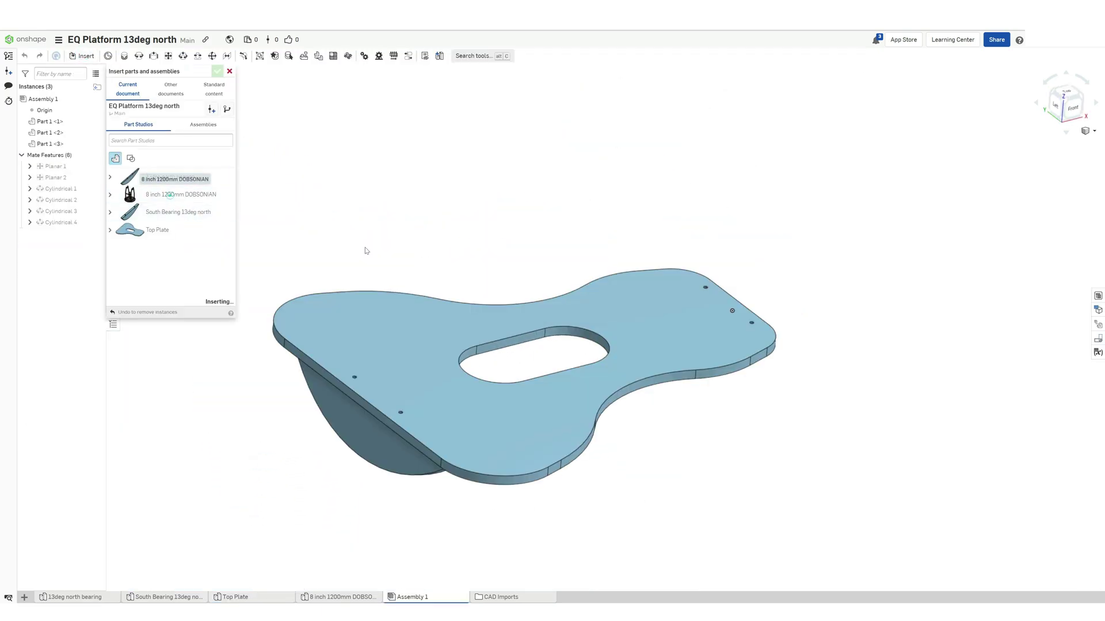
pyautogui.click(465, 255)
pyautogui.click(576, 165)
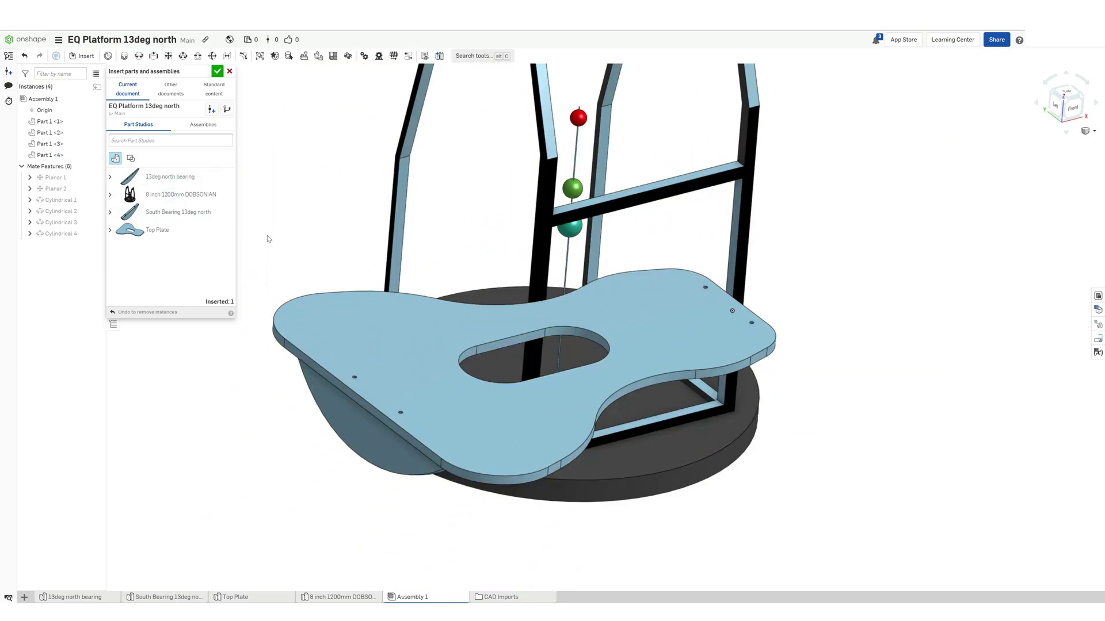
pyautogui.click(218, 71)
# - Add a planar mate between the top plate's upper face and the underside of the telescope's round base
pyautogui.click(168, 55)
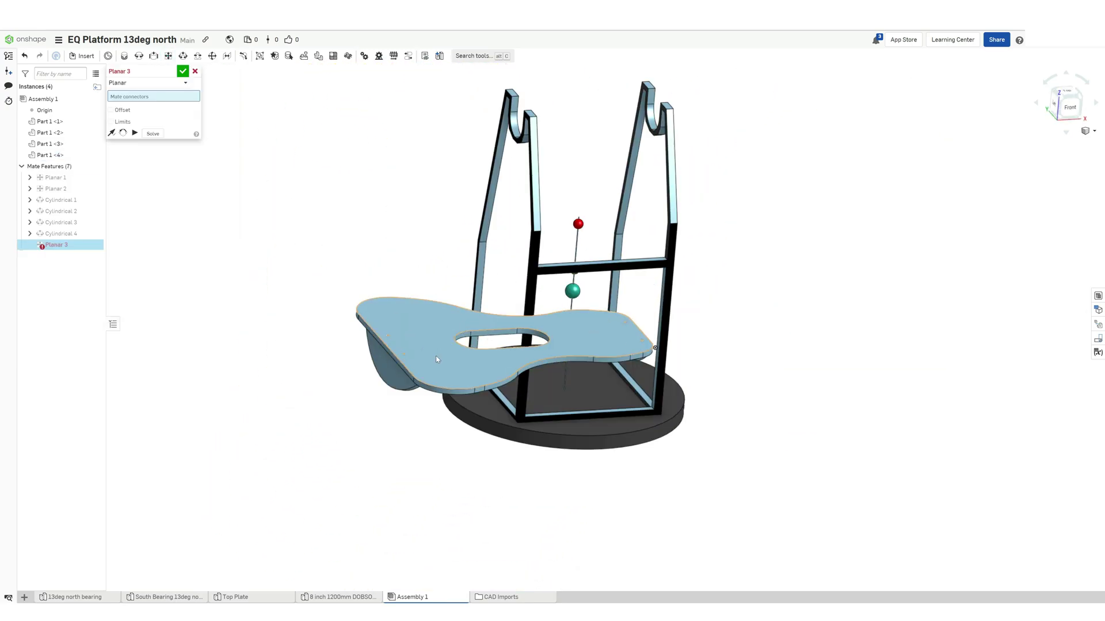
pyautogui.click(436, 356)
pyautogui.moveTo(436, 355); pyautogui.dragTo(526, 415, button='right')
pyautogui.click(541, 417)
pyautogui.click(656, 431)
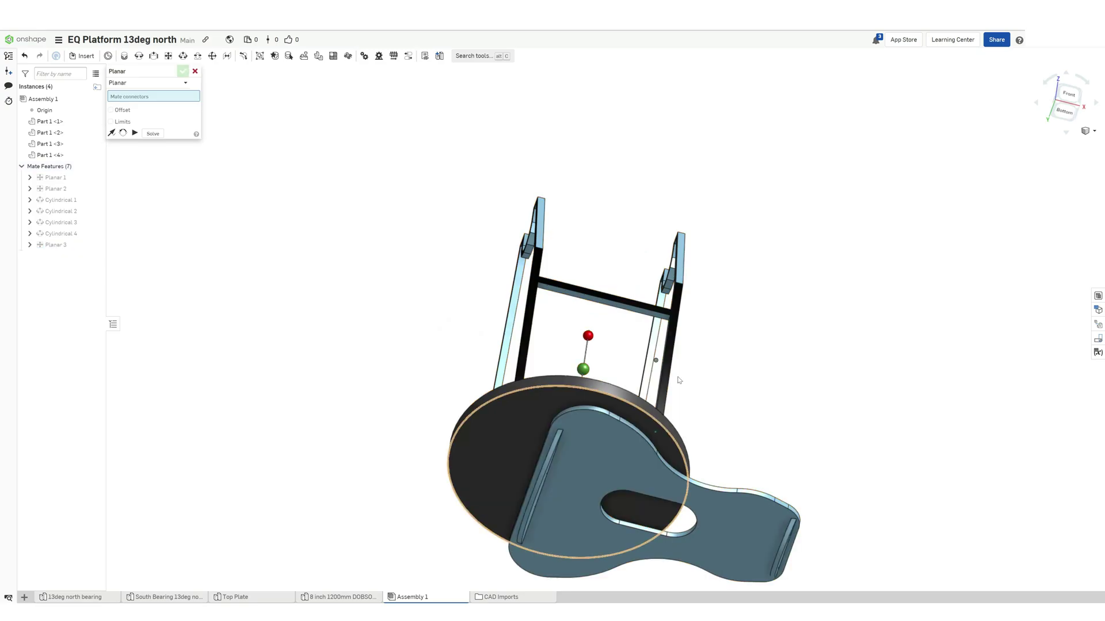
pyautogui.press('Down')
pyautogui.press('Down')
pyautogui.press('Down')
pyautogui.press('Down')
pyautogui.moveTo(599, 391); pyautogui.dragTo(555, 359, button='right')
pyautogui.moveTo(344, 297); pyautogui.dragTo(340, 325, button='right')
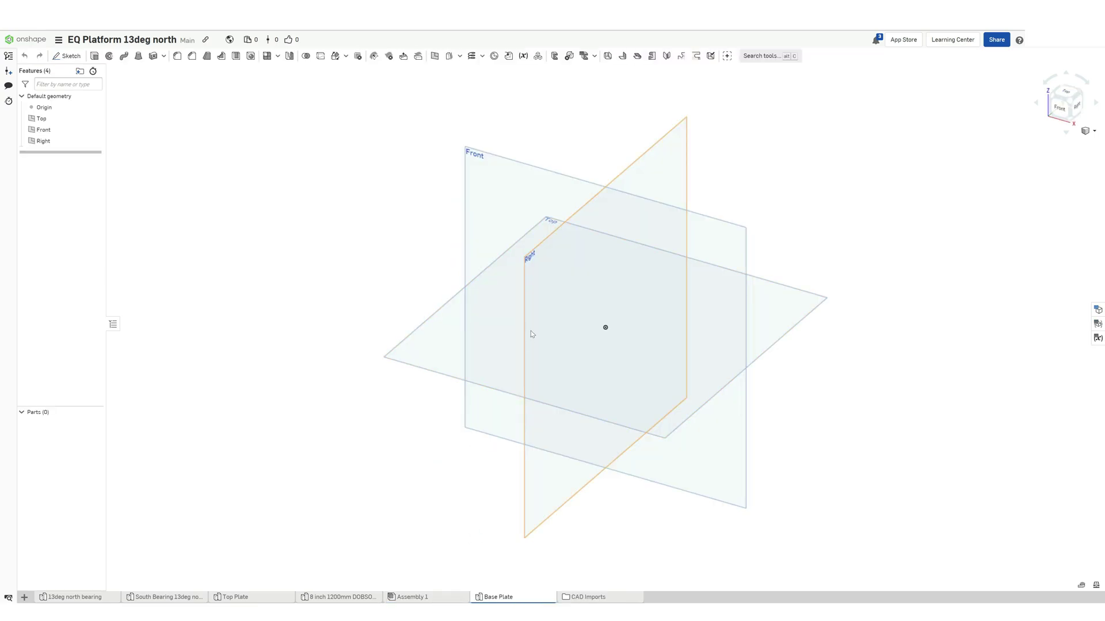
# - Start the base plate sketch on the Top plane and dimension the rectangle's upper edge 250 mm from the origin, trying 500 mm first
pyautogui.click(415, 368)
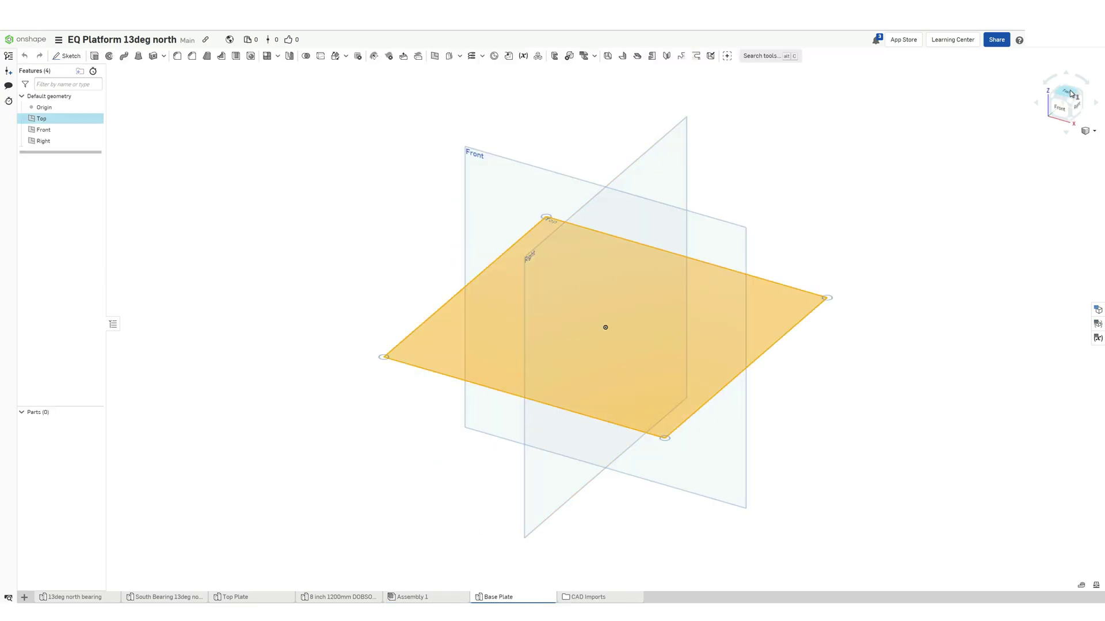
pyautogui.click(1070, 94)
pyautogui.click(67, 55)
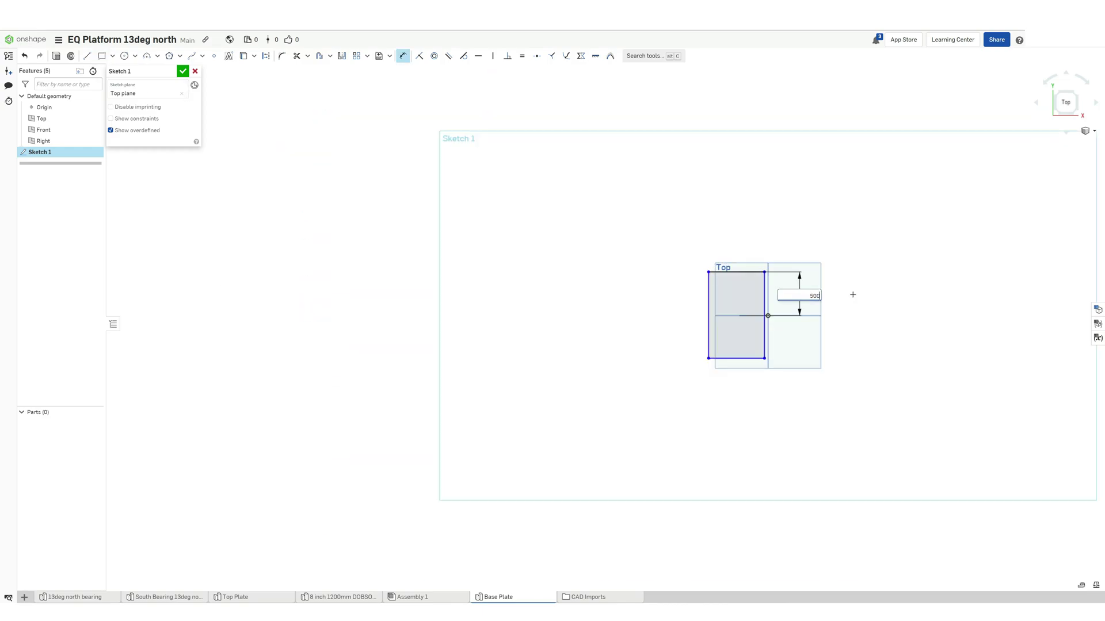
pyautogui.press('Return')
pyautogui.scroll(-8, 820, 321)
pyautogui.doubleClick(816, 293)
pyautogui.write('250')
pyautogui.press('Return')
# - Dimension the rectangle's height as 500 mm and its far vertical edge 650 mm from the origin
pyautogui.scroll(8, 826, 317)
pyautogui.click(866, 296)
pyautogui.write('500')
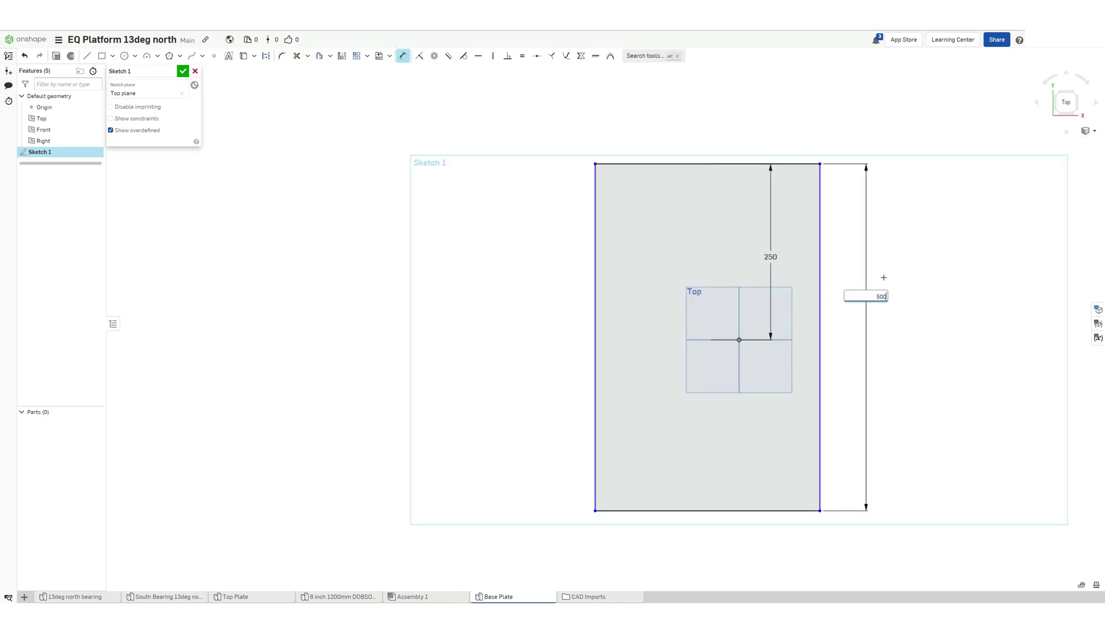
pyautogui.press('Return')
pyautogui.click(593, 306)
pyautogui.click(739, 340)
pyautogui.click(662, 301)
pyautogui.write('650')
pyautogui.press('Return')
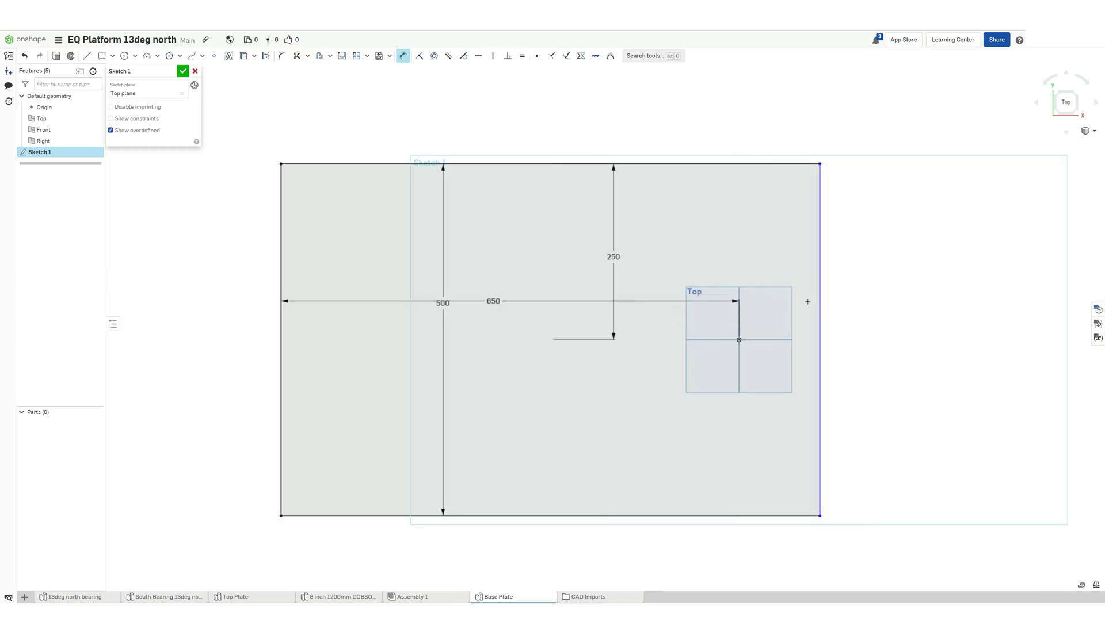
# - Dimension the rectangle's width as 600 mm along its upper edge
pyautogui.click(540, 164)
pyautogui.click(483, 133)
pyautogui.write('600')
pyautogui.press('Return')
# - Delete the rectangle's upper, lower and near vertical edges, keeping only the edge 650 mm from the origin
pyautogui.click(705, 252)
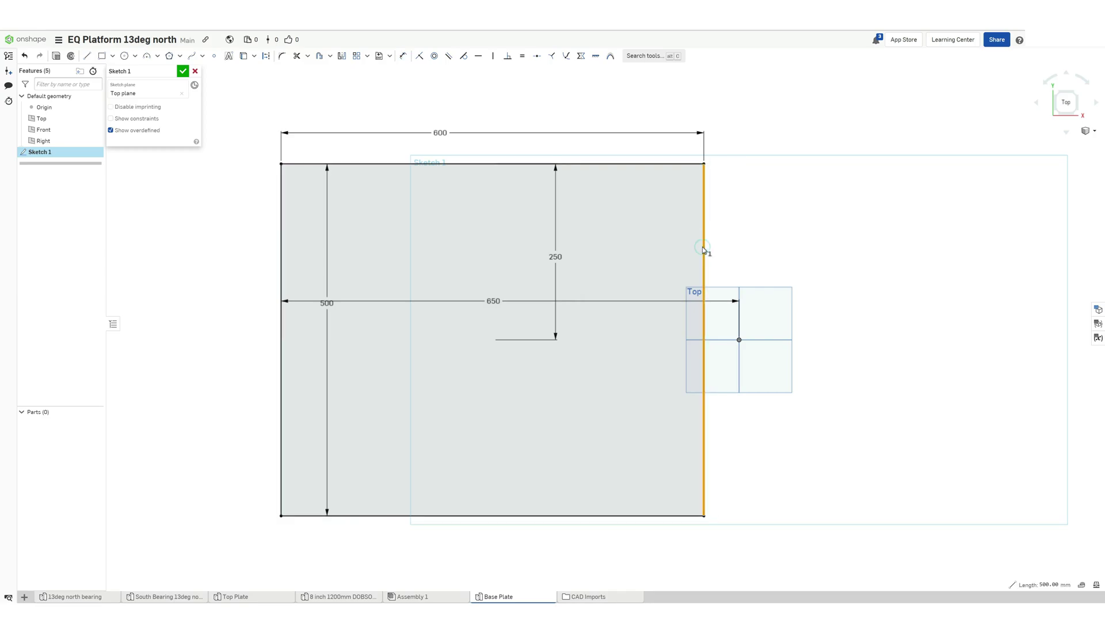
pyautogui.press('Delete')
pyautogui.click(647, 164)
pyautogui.press('Delete')
pyautogui.click(580, 516)
pyautogui.press('Delete')
# - Connect a short vertical line beside the origin to the long edge's upper end with a slanted line, and dimension the short line as 100 mm
pyautogui.click(663, 282)
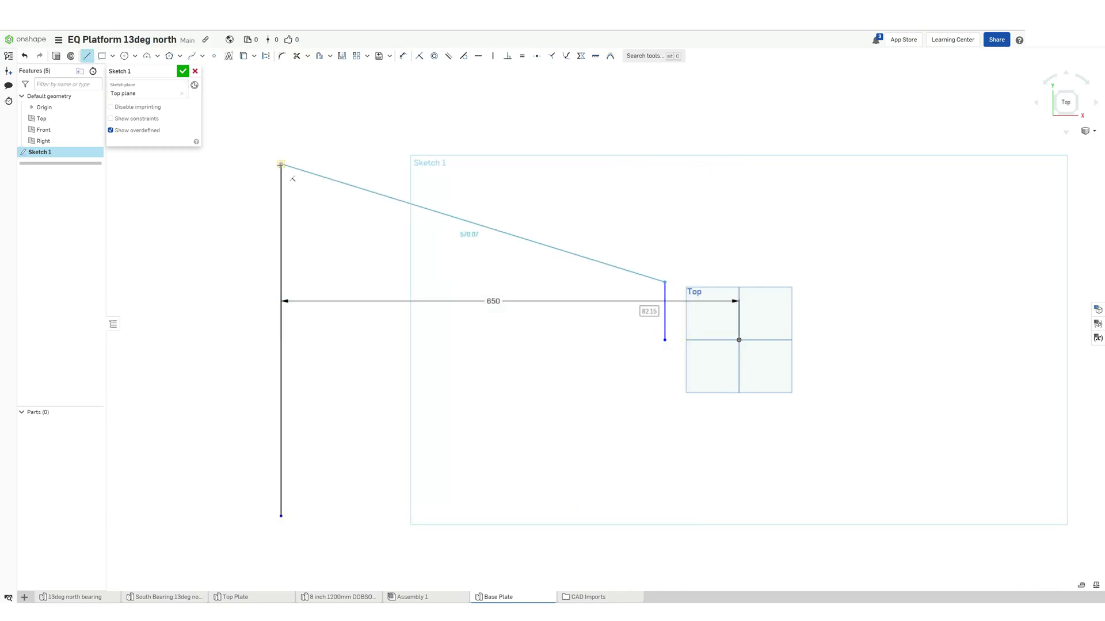
pyautogui.click(281, 164)
pyautogui.click(402, 56)
pyautogui.click(665, 313)
pyautogui.click(823, 313)
pyautogui.write('100')
pyautogui.press('Return')
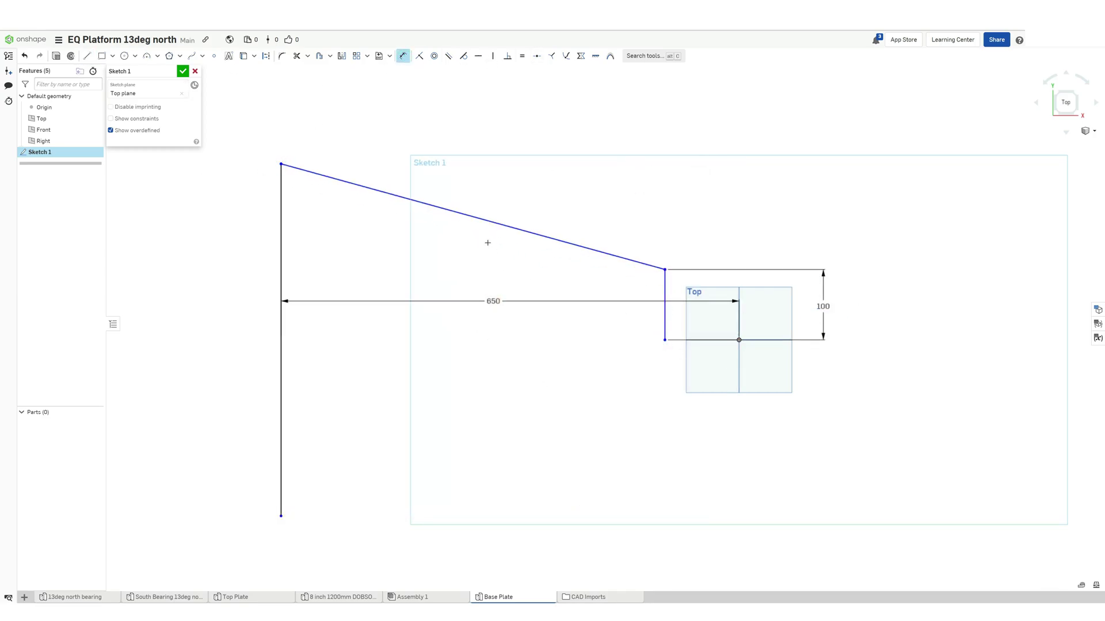
# - Mirror the slanted line and the 100 mm line across the Front plane to close the trapezoid, and finish the sketch
pyautogui.click(342, 56)
pyautogui.click(565, 242)
pyautogui.click(664, 310)
pyautogui.hotkey('ctrl', 'z')
pyautogui.click(710, 340)
pyautogui.click(644, 264)
pyautogui.click(665, 296)
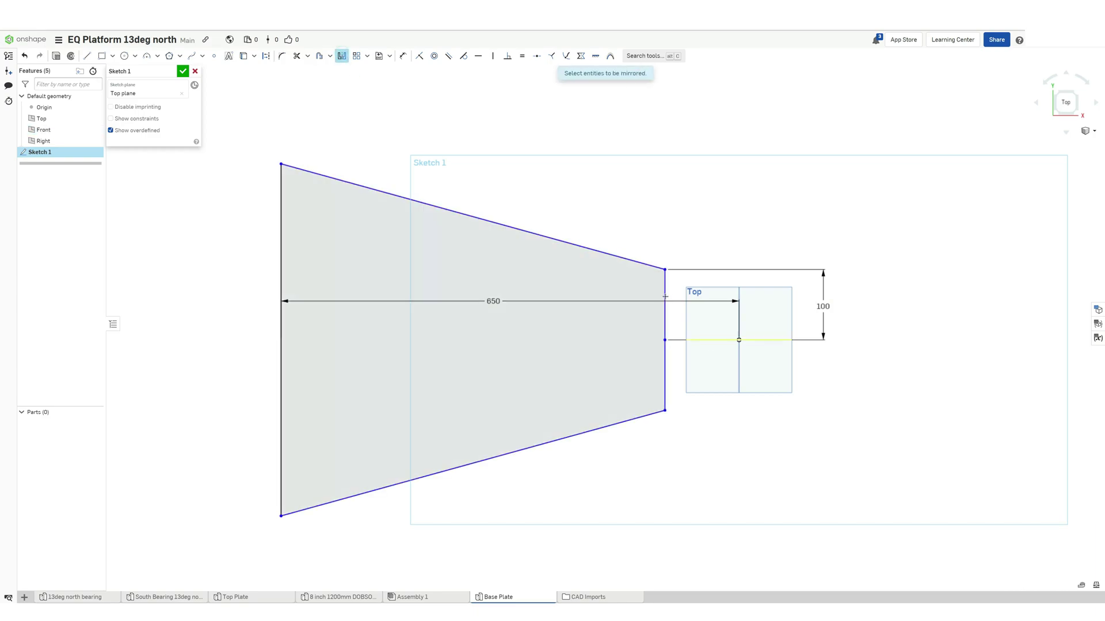
pyautogui.click(183, 72)
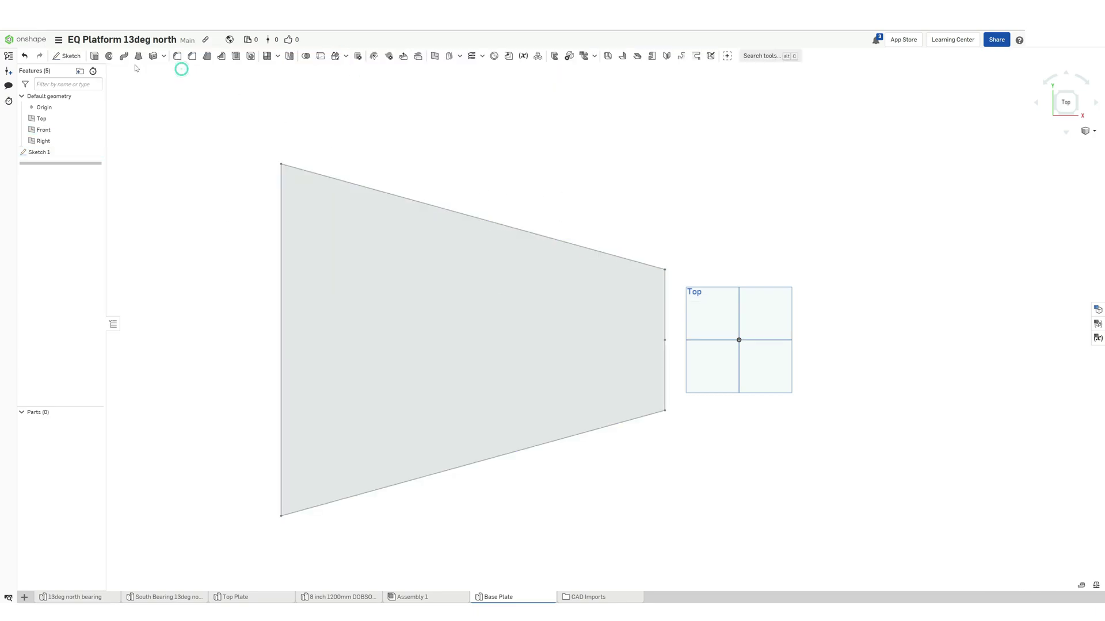
# - Extrude the trapezoid profile 25 mm as a new part
pyautogui.click(95, 56)
pyautogui.click(385, 286)
pyautogui.hotkey('shift', '1')
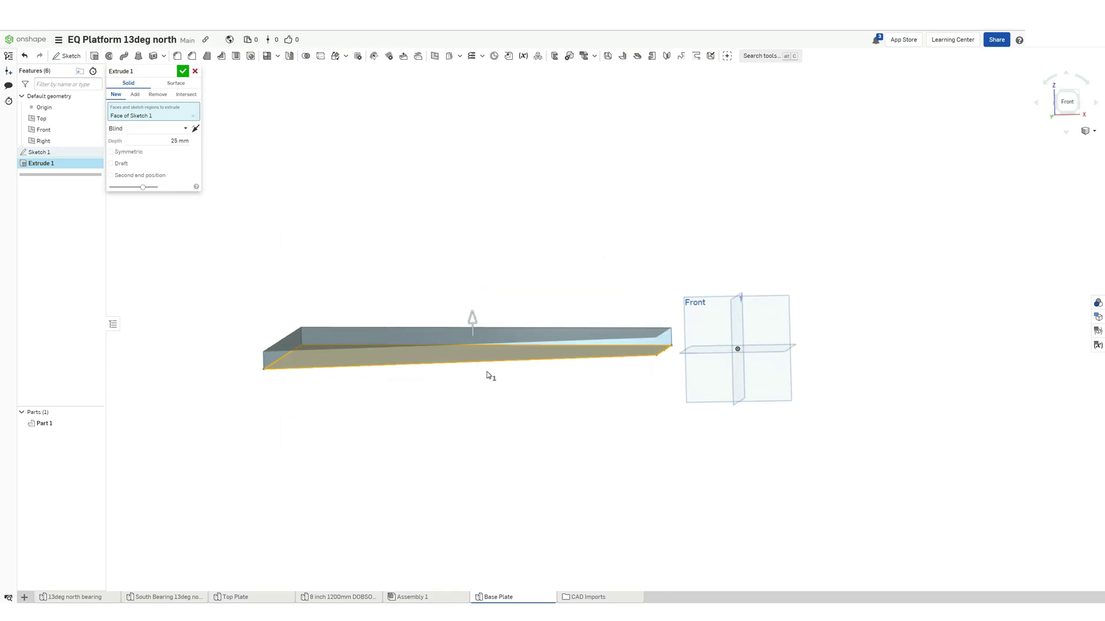
pyautogui.click(182, 71)
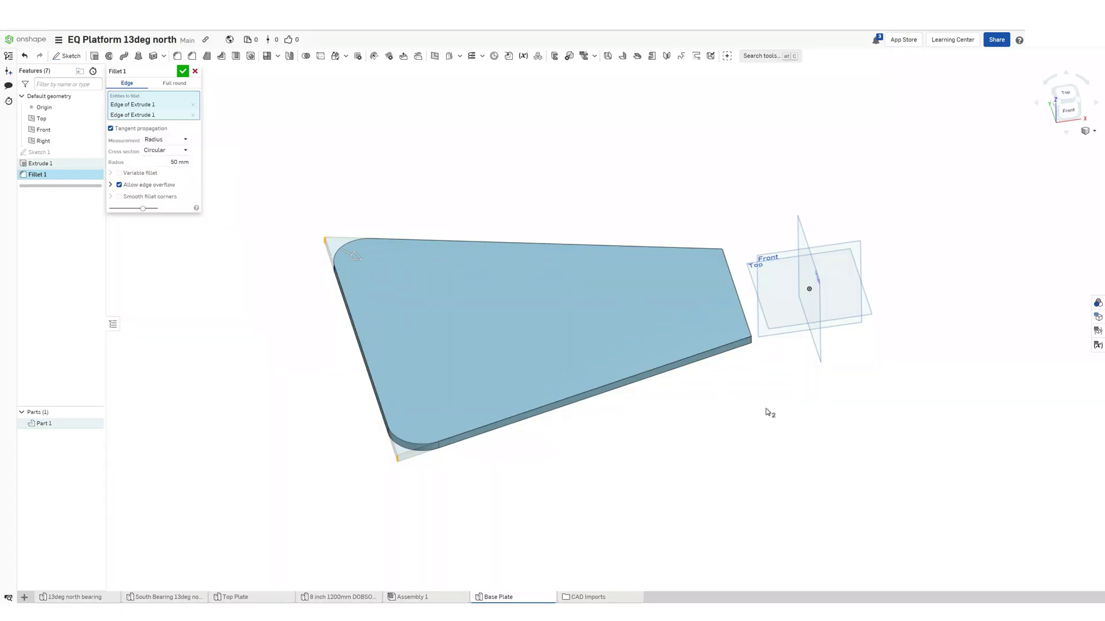
# - Include the base plate's two narrow-end corner edges in the 50 mm fillet and apply it
pyautogui.moveTo(766, 409); pyautogui.dragTo(748, 422, button='right')
pyautogui.scroll(5, 728, 371)
pyautogui.click(653, 348)
pyautogui.scroll(-5, 675, 352)
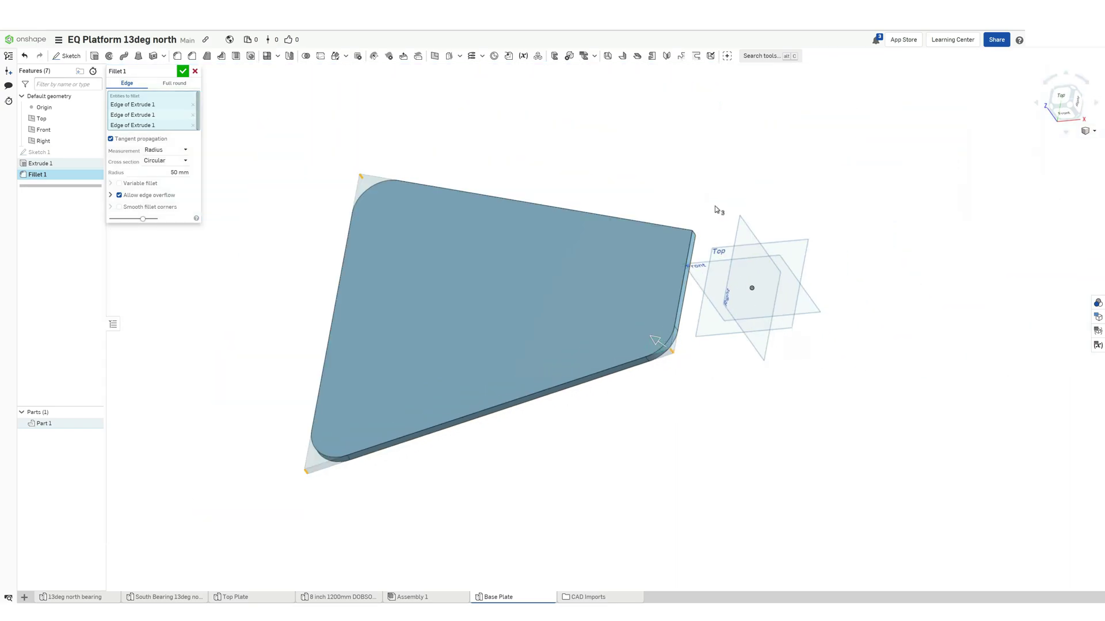
pyautogui.moveTo(718, 210); pyautogui.dragTo(670, 338, button='right')
pyautogui.scroll(5, 637, 339)
pyautogui.click(637, 339)
pyautogui.scroll(-5, 624, 373)
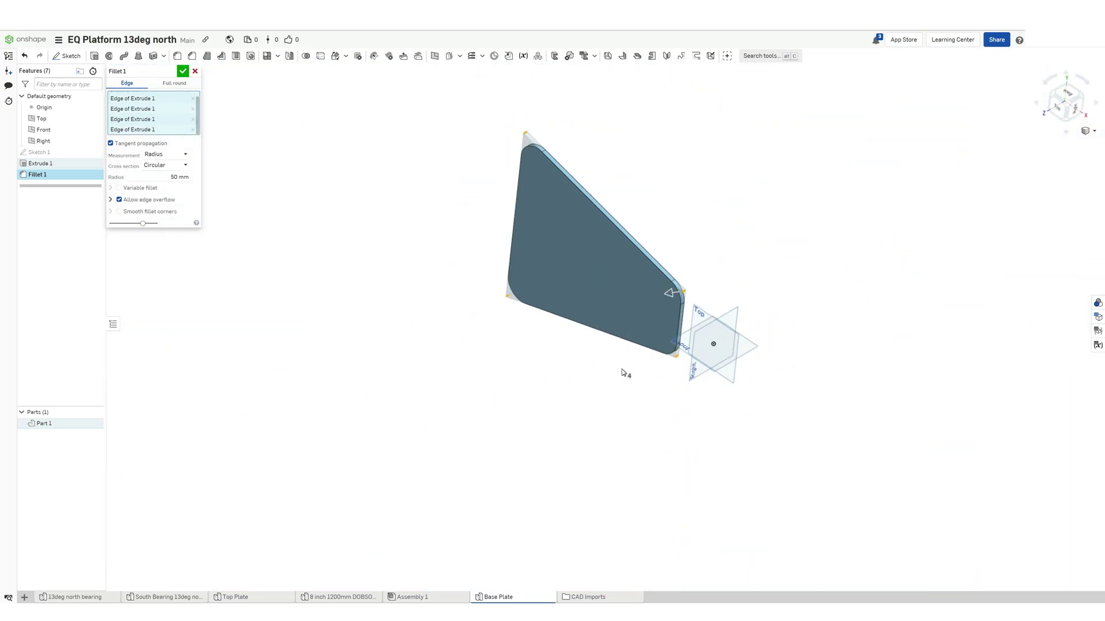
pyautogui.moveTo(622, 372); pyautogui.dragTo(693, 305, button='right')
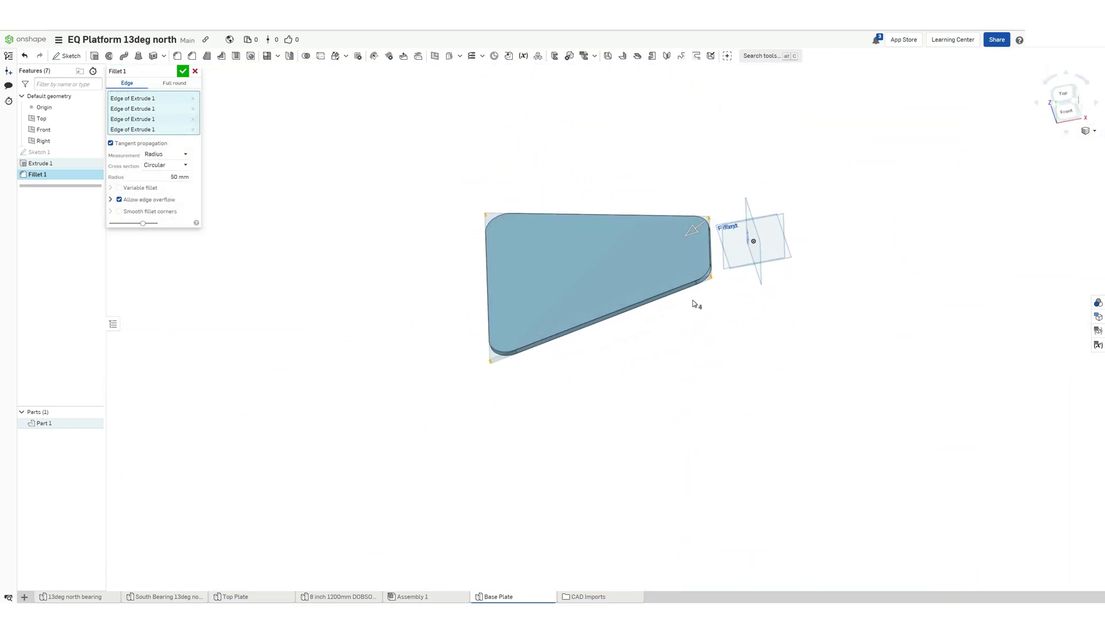
pyautogui.click(183, 71)
pyautogui.moveTo(619, 370); pyautogui.dragTo(658, 370, button='right')
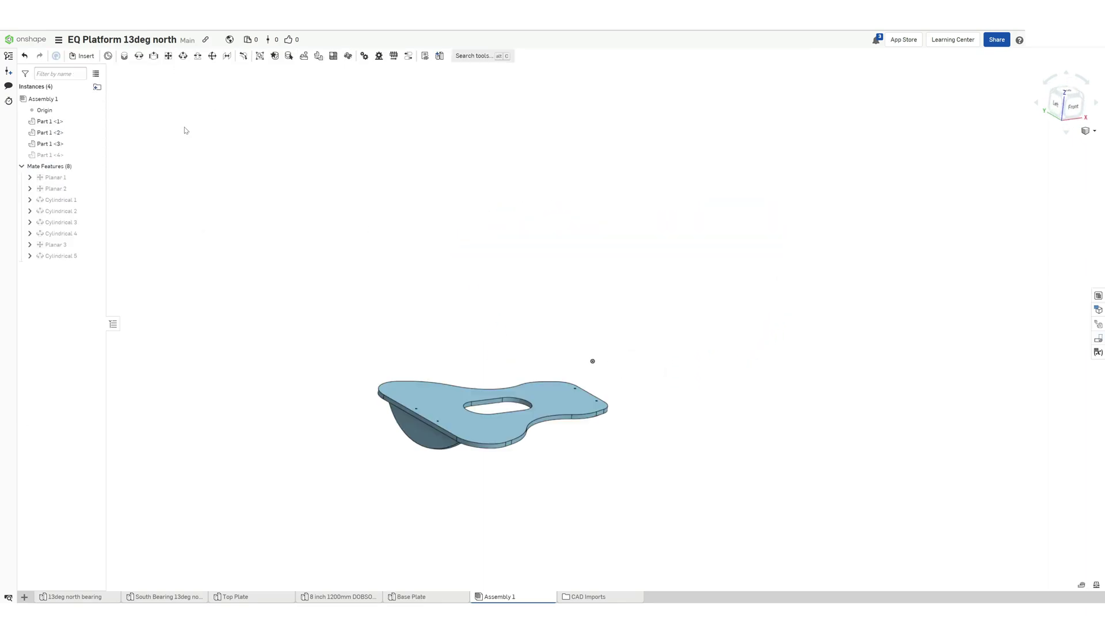
# - Insert the Base Plate part into the assembly below the top plate
pyautogui.click(86, 57)
pyautogui.click(152, 213)
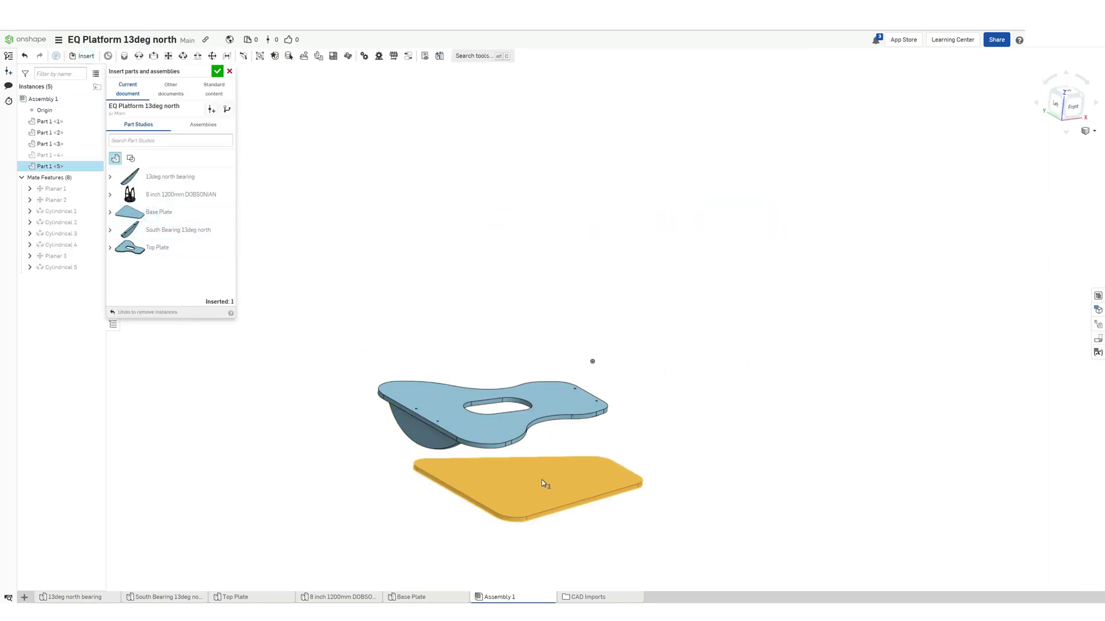
pyautogui.click(517, 476)
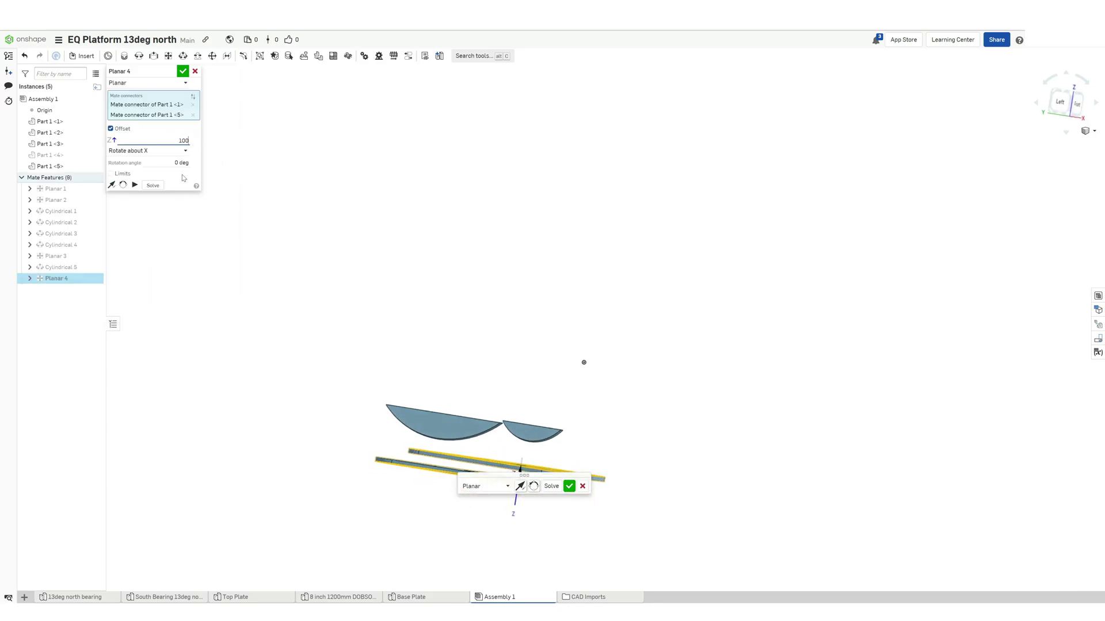
# - Apply the planar mate between the top plate and the base plate with a 100 mm offset
pyautogui.press('Return')
pyautogui.moveTo(400, 324); pyautogui.dragTo(327, 314, button='right')
pyautogui.click(567, 485)
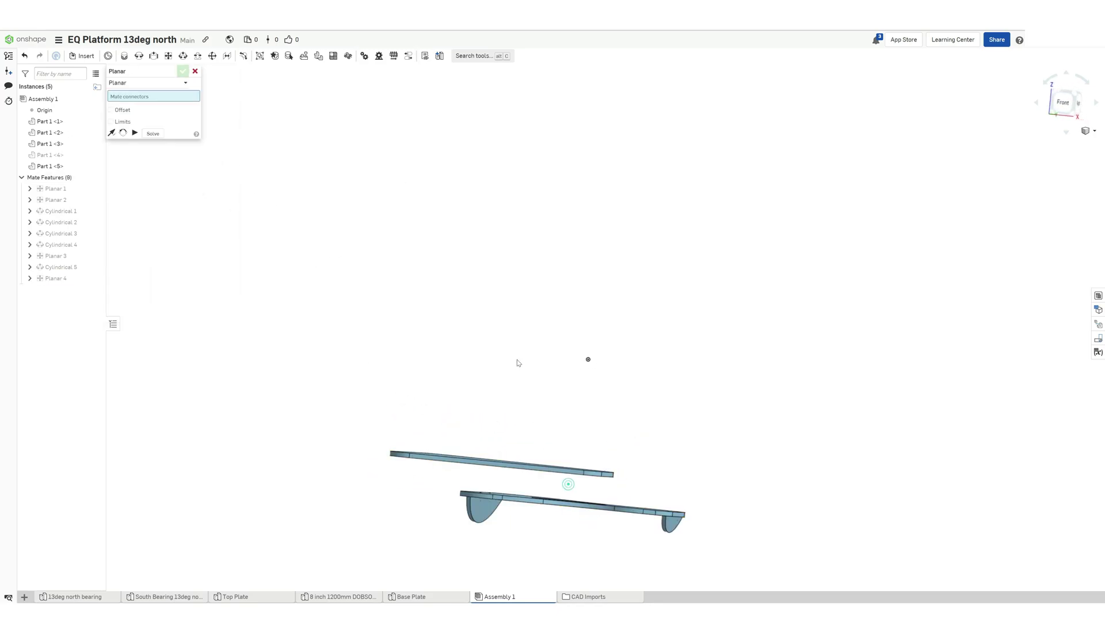
pyautogui.moveTo(516, 360); pyautogui.dragTo(575, 377, button='right')
pyautogui.press('Escape')
# - Edit the offset of the planar mate between the two plates to bring the base plate closer to the bearings
pyautogui.doubleClick(52, 279)
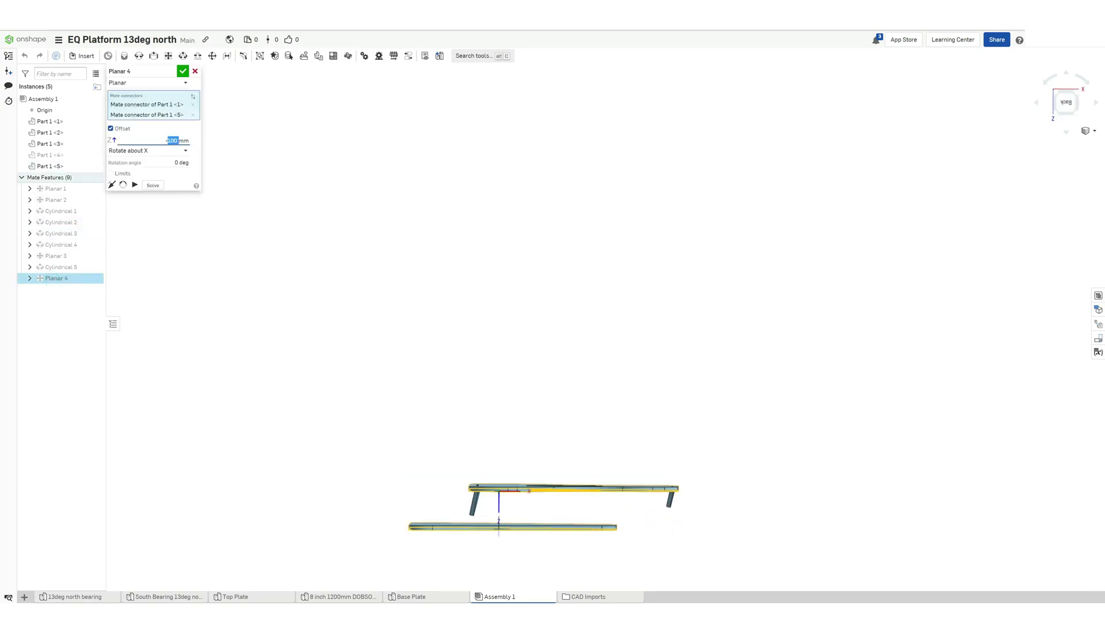
pyautogui.press('Return')
pyautogui.click(182, 71)
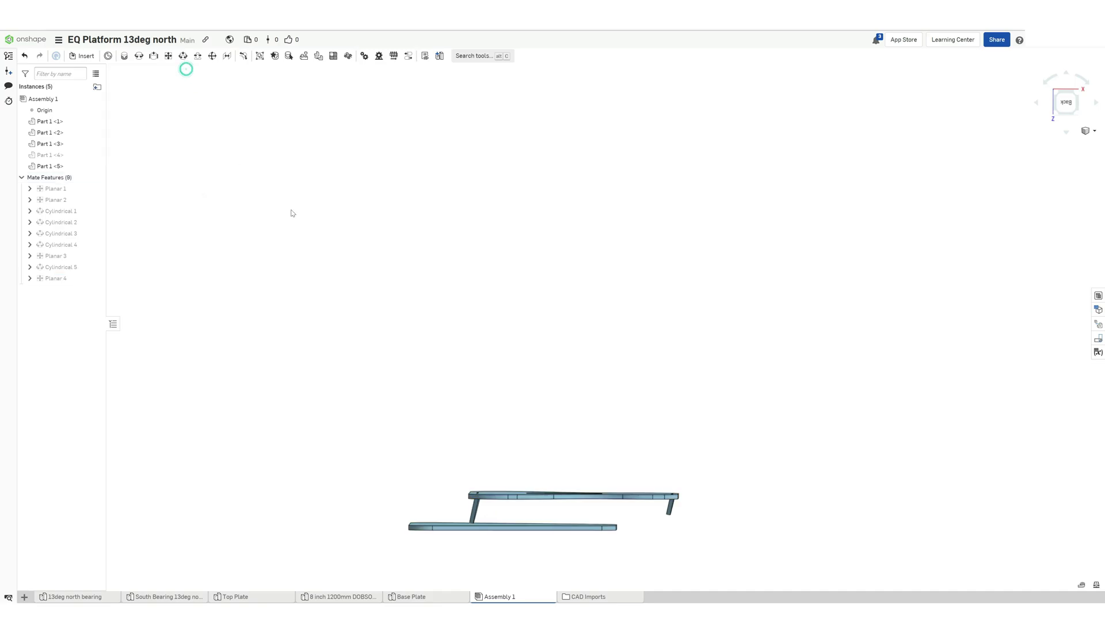
# - Set the distance from the base plate sketch's wide edge to the origin to 700 mm, then check the plate in the assembly
pyautogui.moveTo(291, 213); pyautogui.dragTo(456, 311, button='right')
pyautogui.click(412, 596)
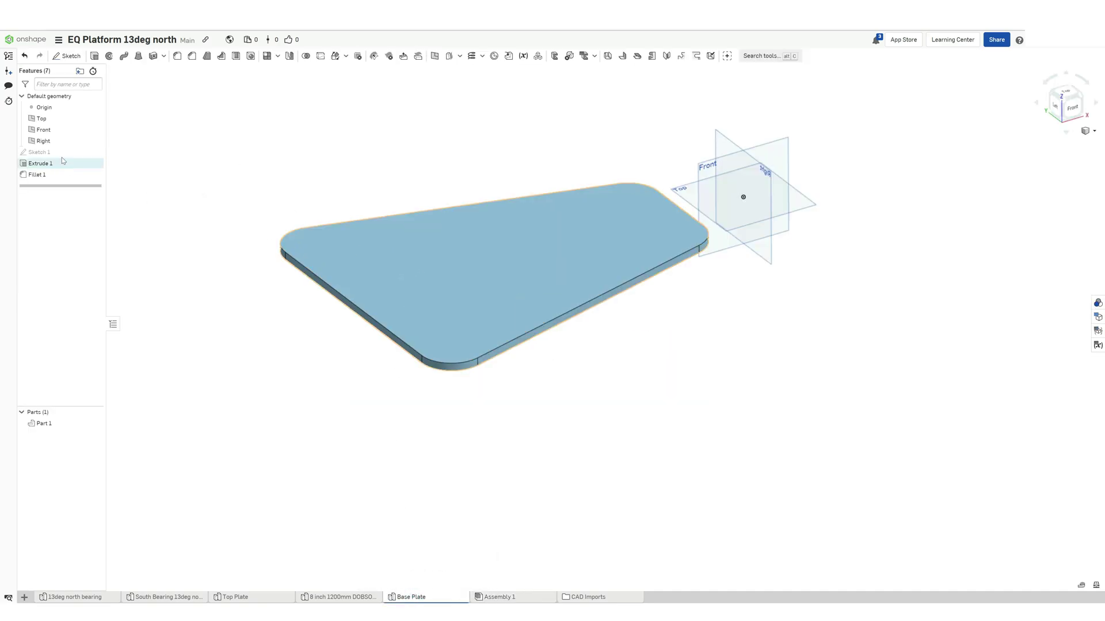
pyautogui.doubleClick(39, 153)
pyautogui.moveTo(619, 281)
pyautogui.mouseDown(button='right')
pyautogui.moveTo(657, 328)
pyautogui.moveTo(660, 391)
pyautogui.mouseUp(button='right')
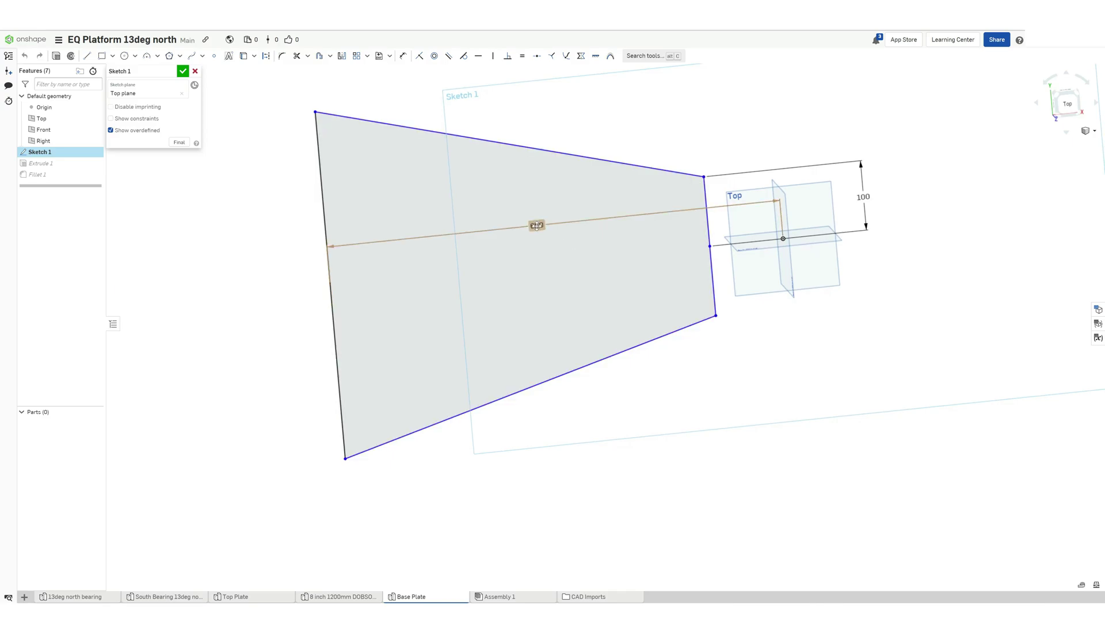
pyautogui.write('700')
pyautogui.press('Return')
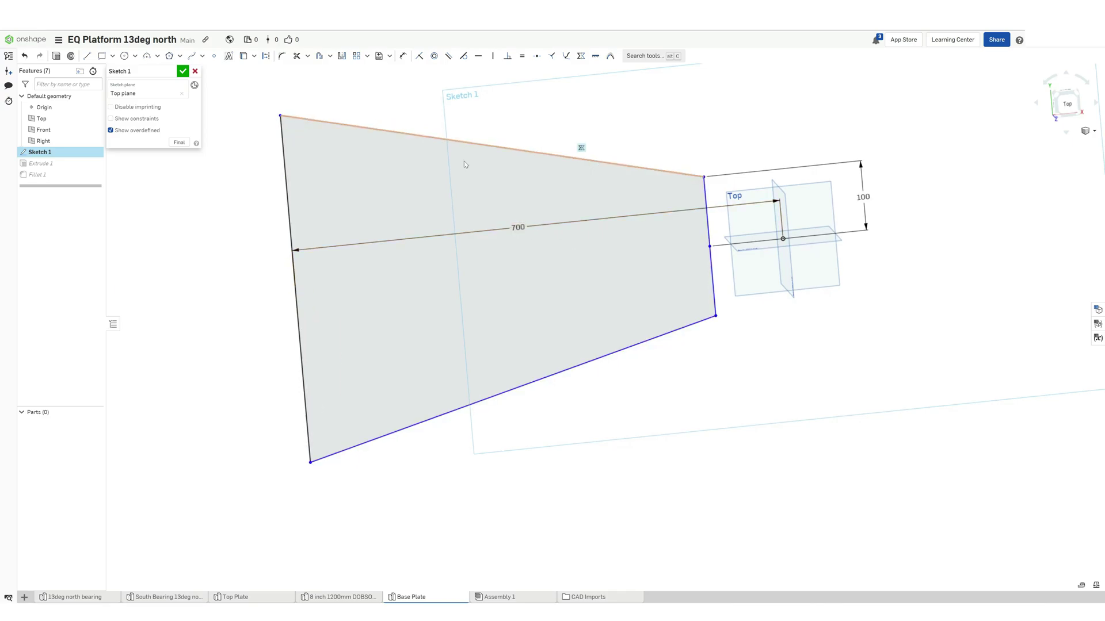
pyautogui.click(181, 71)
pyautogui.click(496, 597)
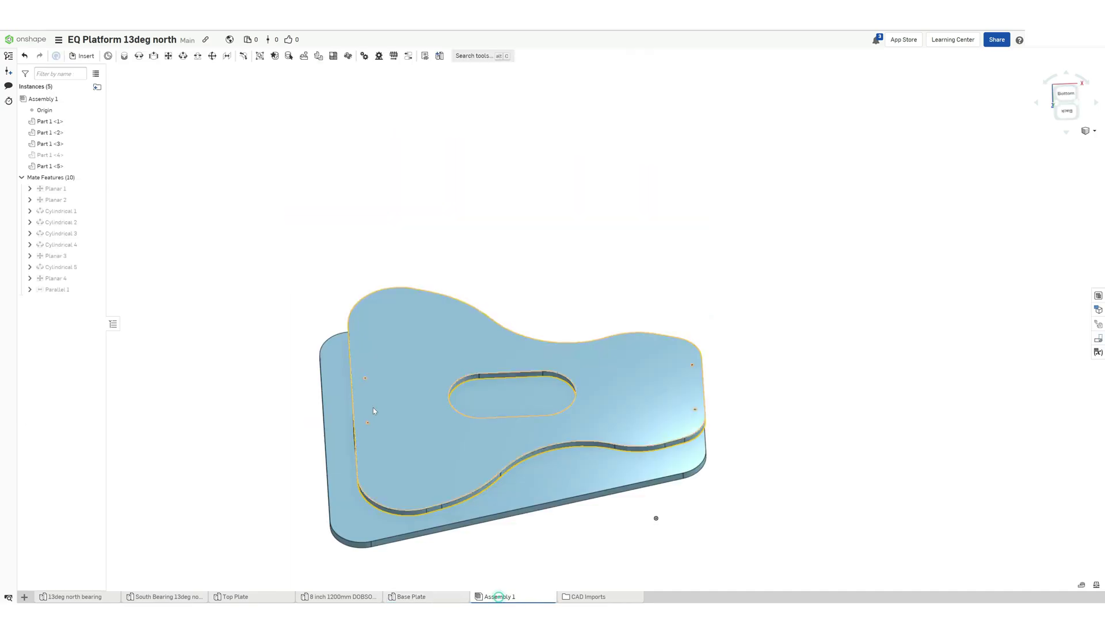
pyautogui.moveTo(304, 286); pyautogui.dragTo(320, 321, button='right')
pyautogui.scroll(-5, 320, 321)
pyautogui.moveTo(295, 271); pyautogui.dragTo(297, 247, button='right')
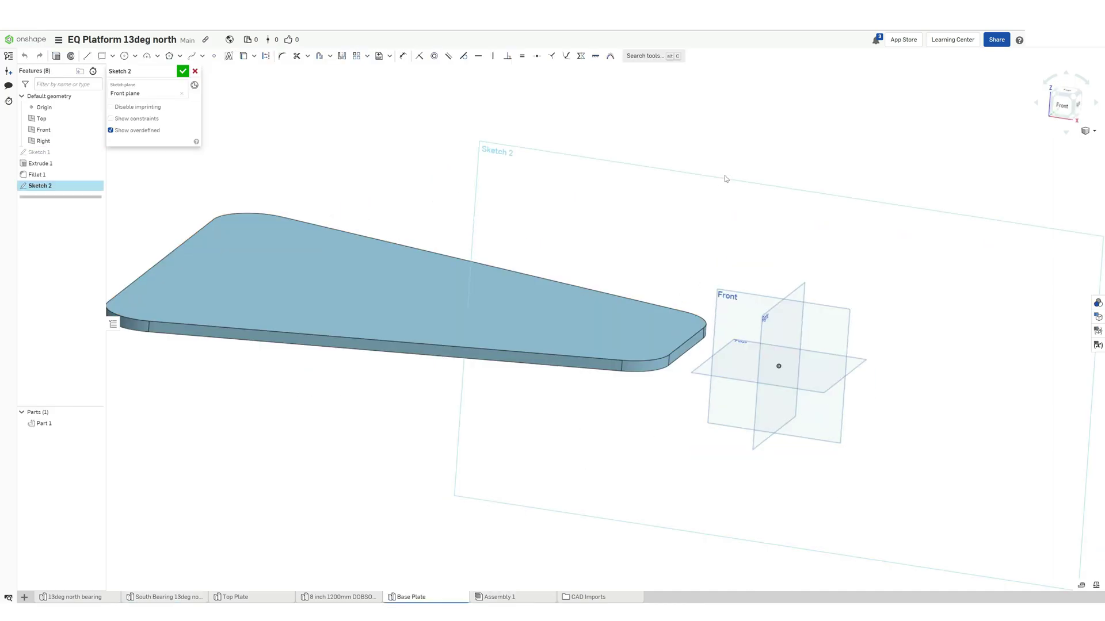
# - In the base plate's Front plane sketch, draw a line about 572 mm long rising from the origin over the plate
pyautogui.press('n')
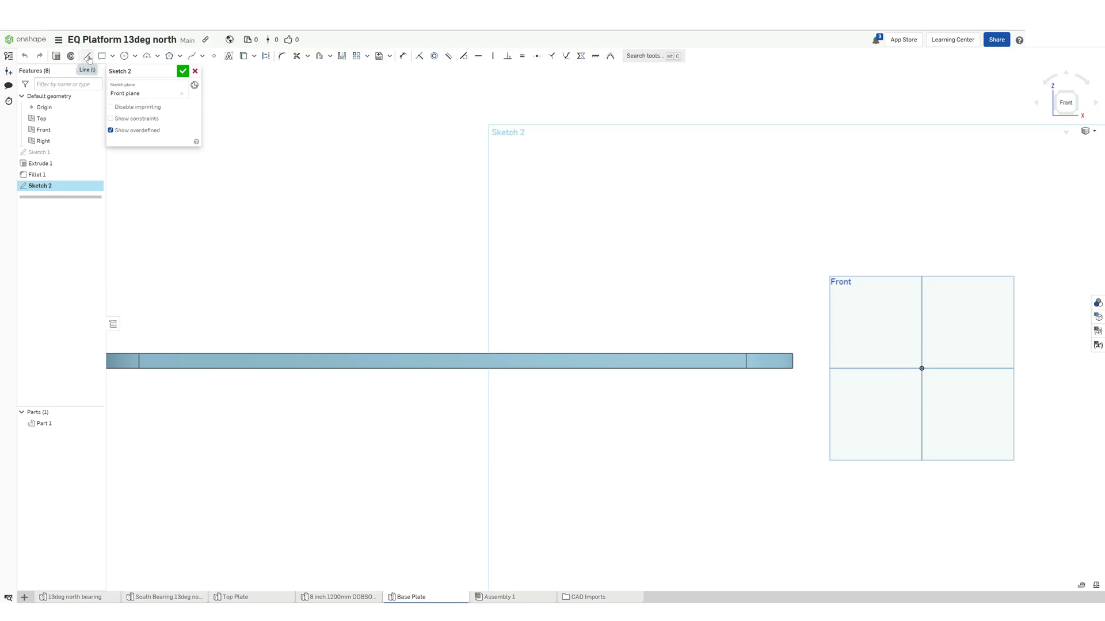
pyautogui.click(921, 368)
pyautogui.click(257, 143)
pyautogui.press('Escape')
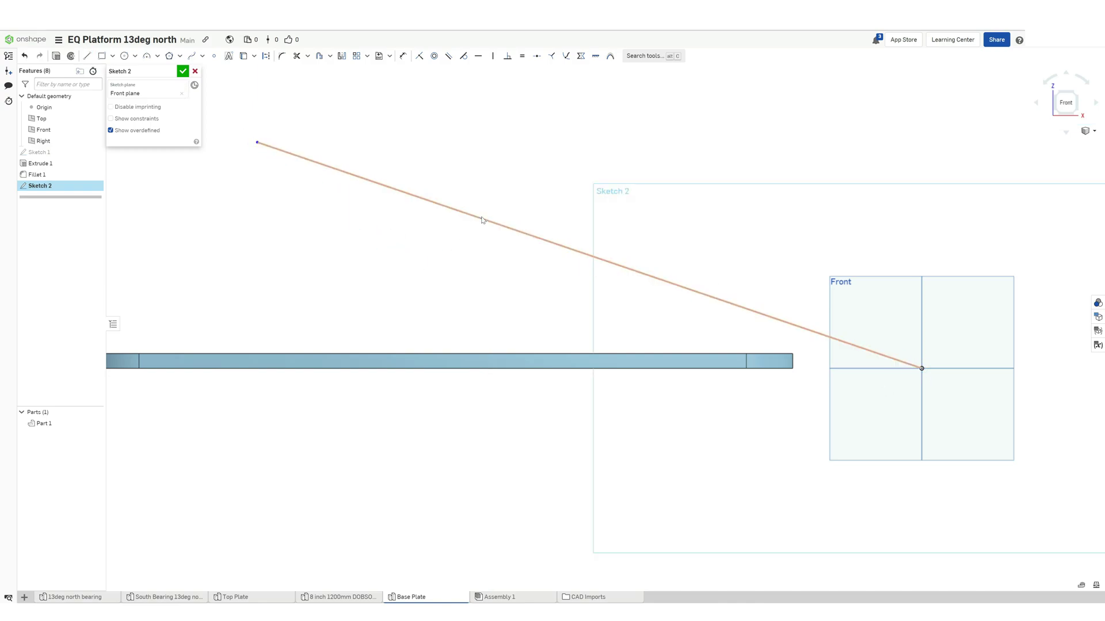
# - Make the sloping line construction geometry and set its angle to the horizontal to 12.9°
pyautogui.click(403, 56)
pyautogui.click(793, 325)
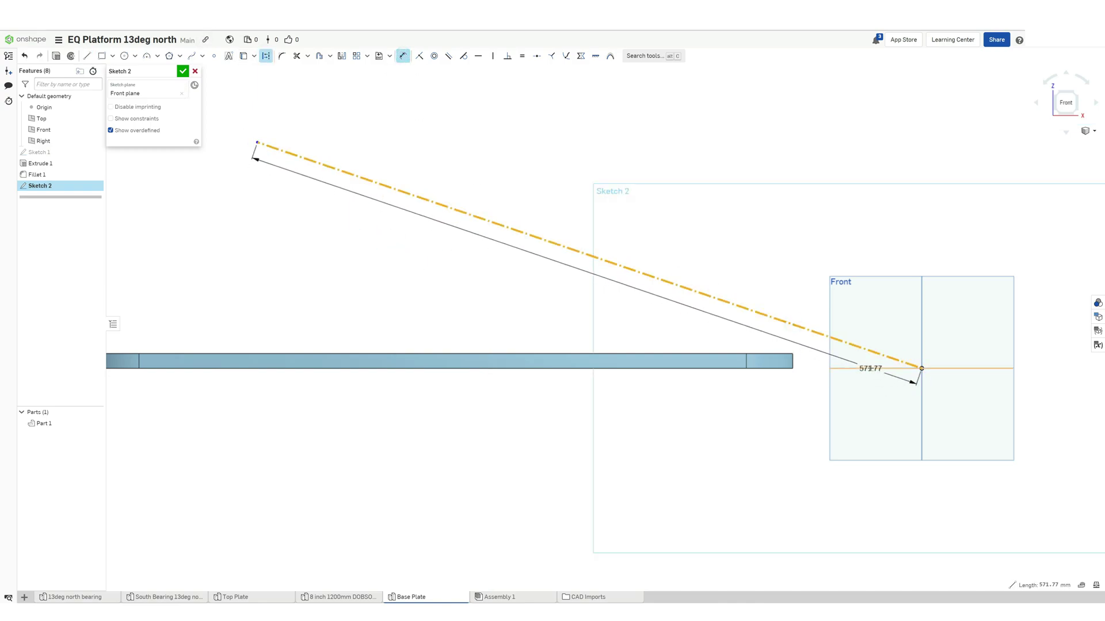
pyautogui.click(860, 368)
pyautogui.click(740, 334)
pyautogui.press('Return')
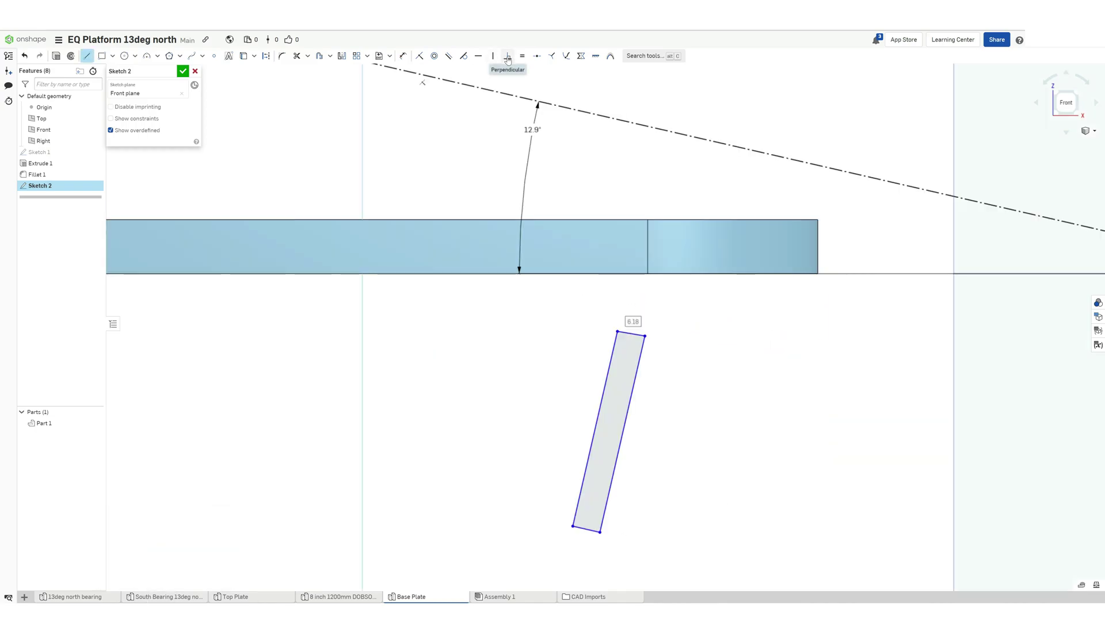
# - Square up and narrow the small rectangle under the axis line, and dimension it 600 mm from the origin
pyautogui.click(508, 56)
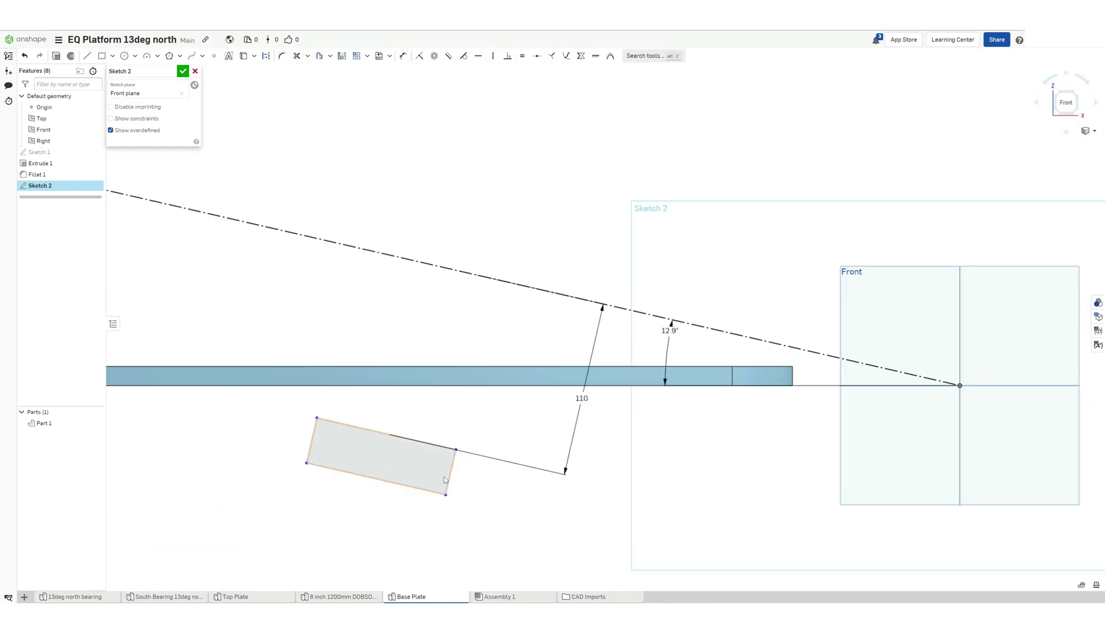
pyautogui.moveTo(446, 478); pyautogui.dragTo(351, 460)
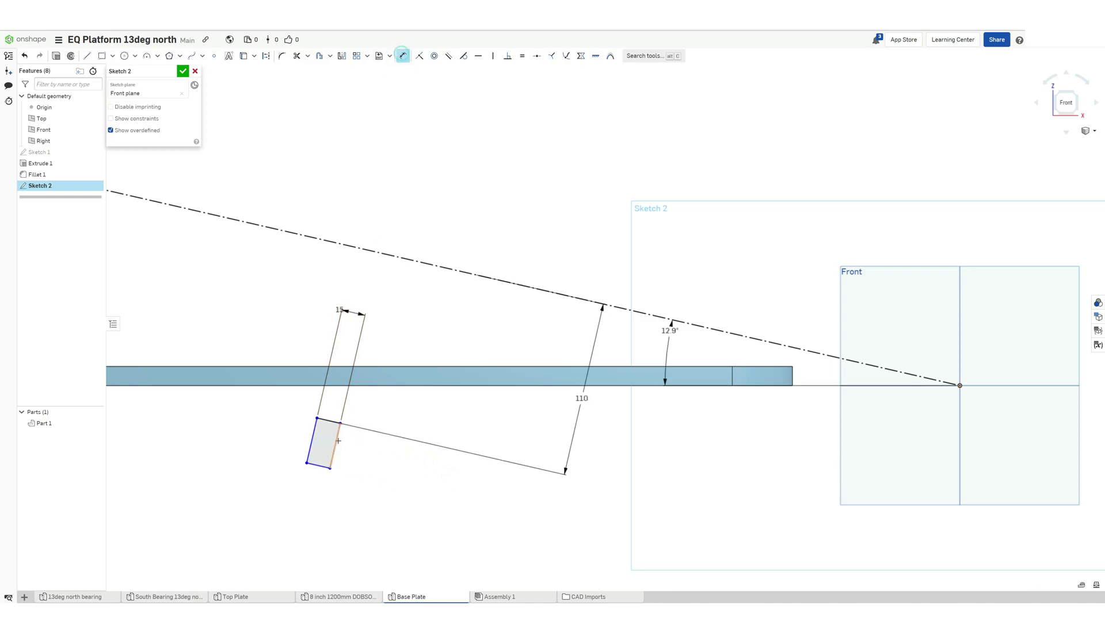
pyautogui.click(959, 385)
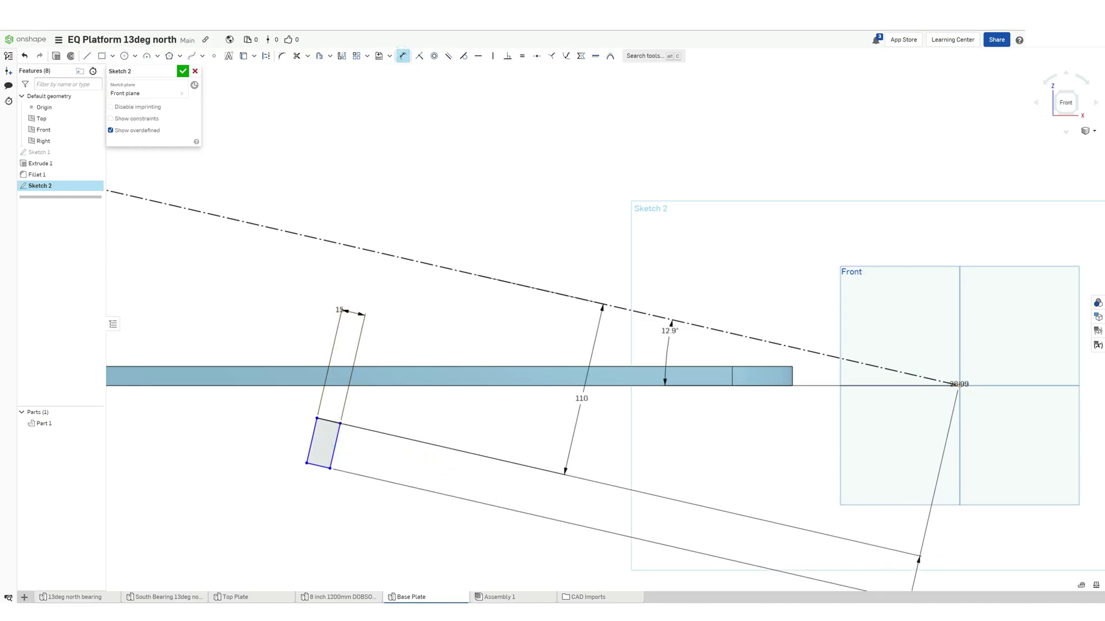
pyautogui.write('600')
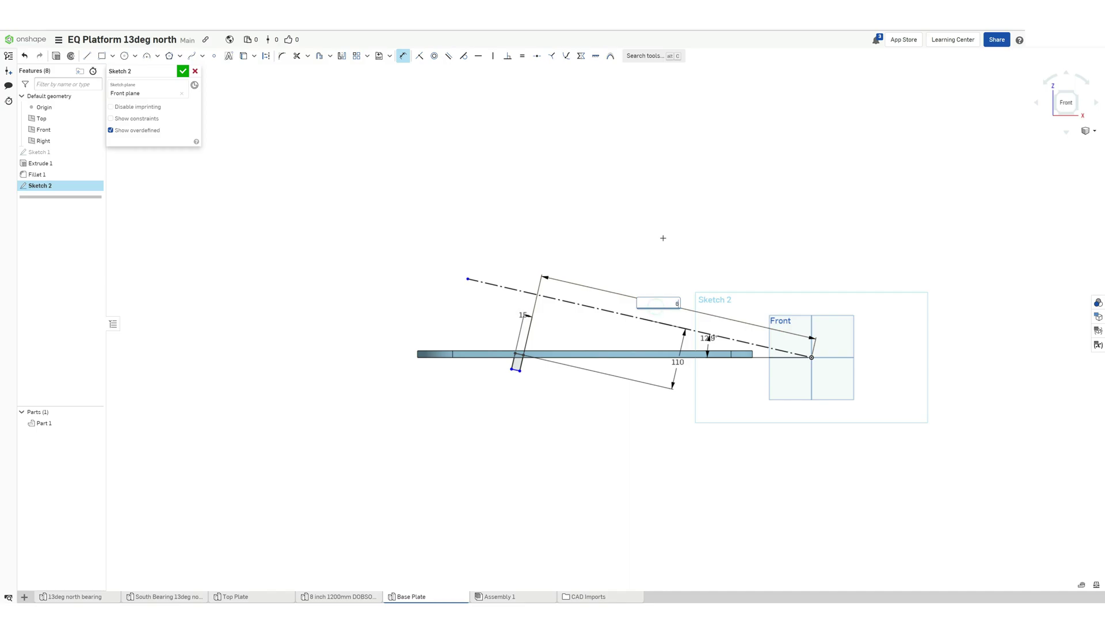
pyautogui.press('Return')
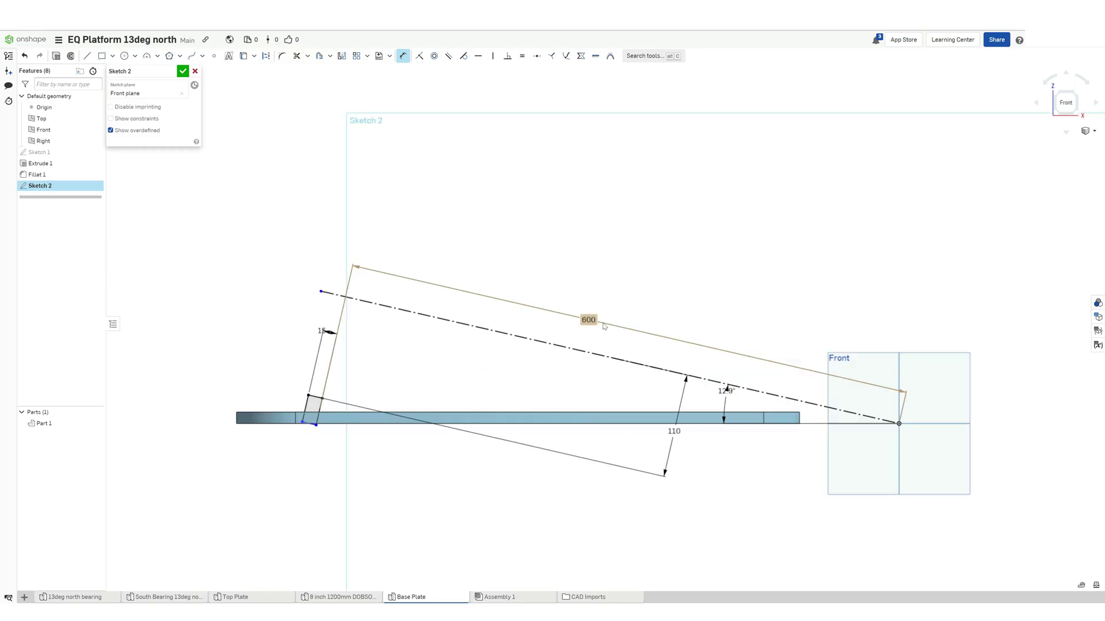
# - Change the small rectangle's distance from the origin to 620 mm and accept the sketch
pyautogui.doubleClick(590, 321)
pyautogui.write('620')
pyautogui.press('Return')
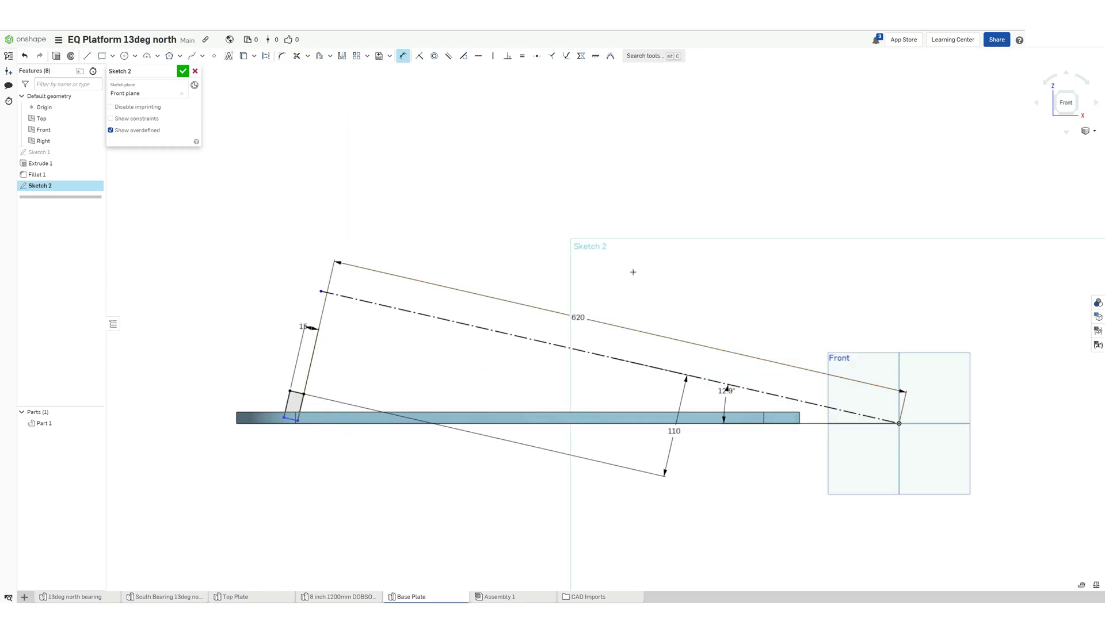
pyautogui.click(185, 73)
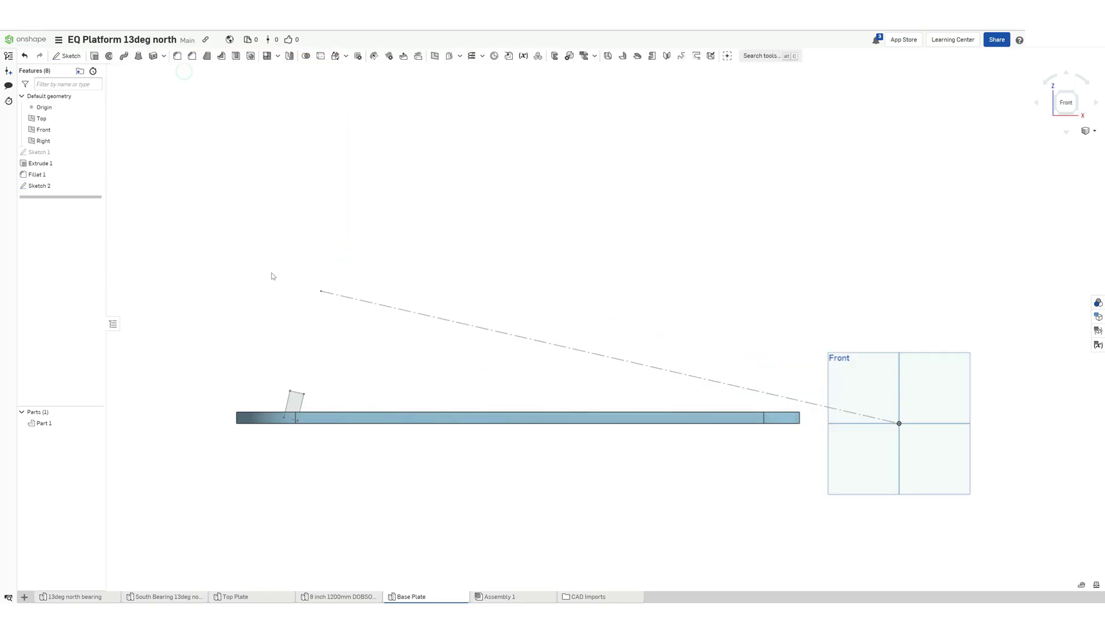
# - Revolve the small rectangle a full turn about the sloping construction line, adding the ring to the base plate
pyautogui.moveTo(154, 153); pyautogui.dragTo(171, 166, button='right')
pyautogui.click(108, 56)
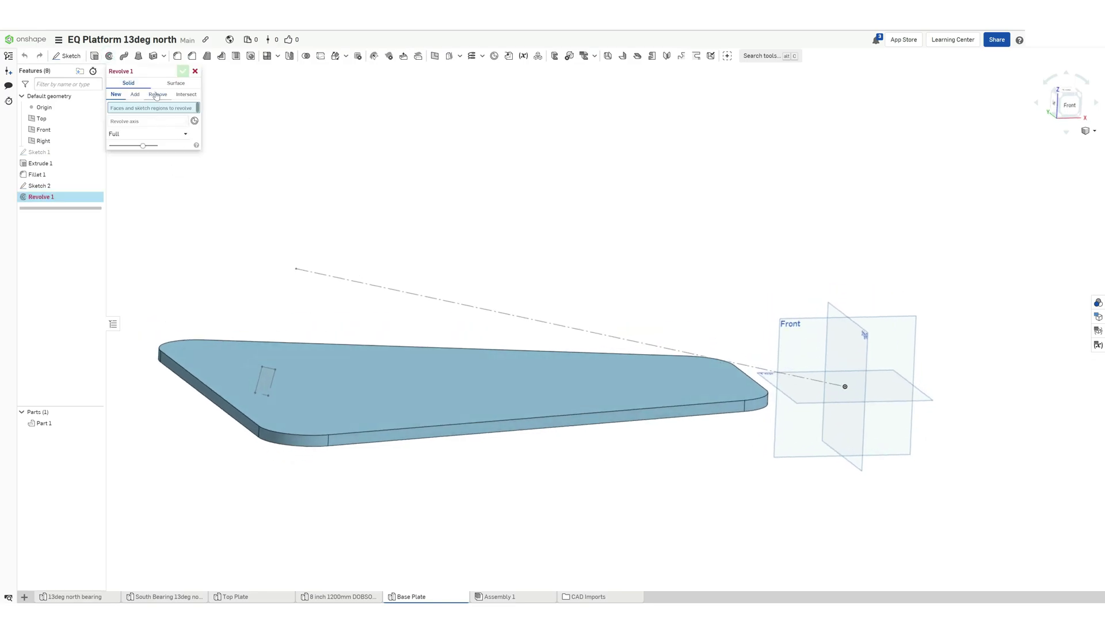
pyautogui.click(278, 360)
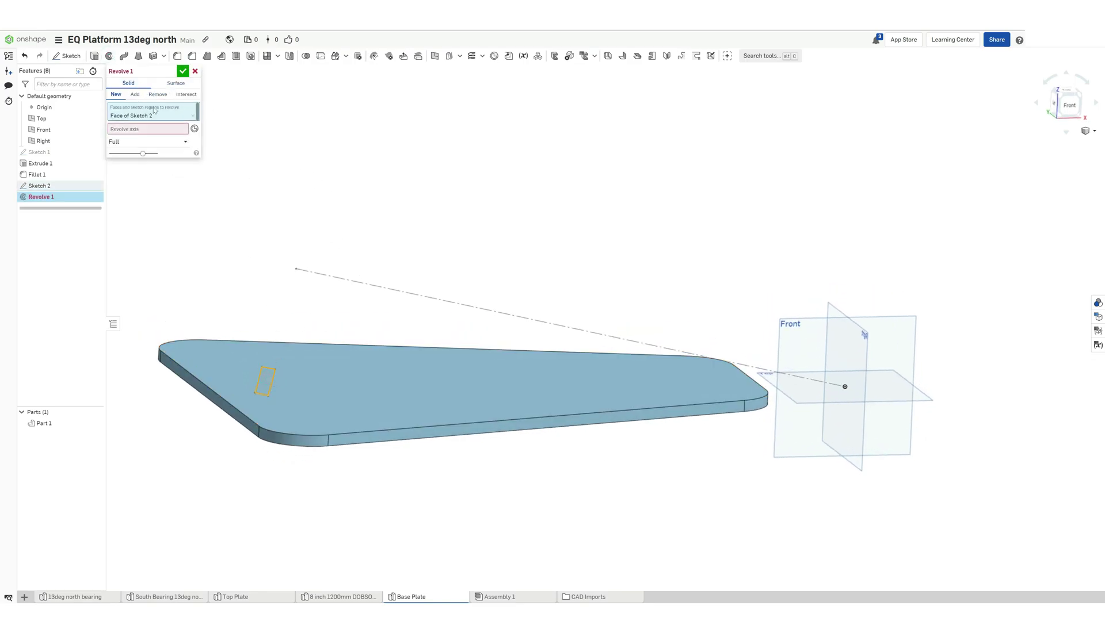
pyautogui.click(352, 282)
pyautogui.press('Return')
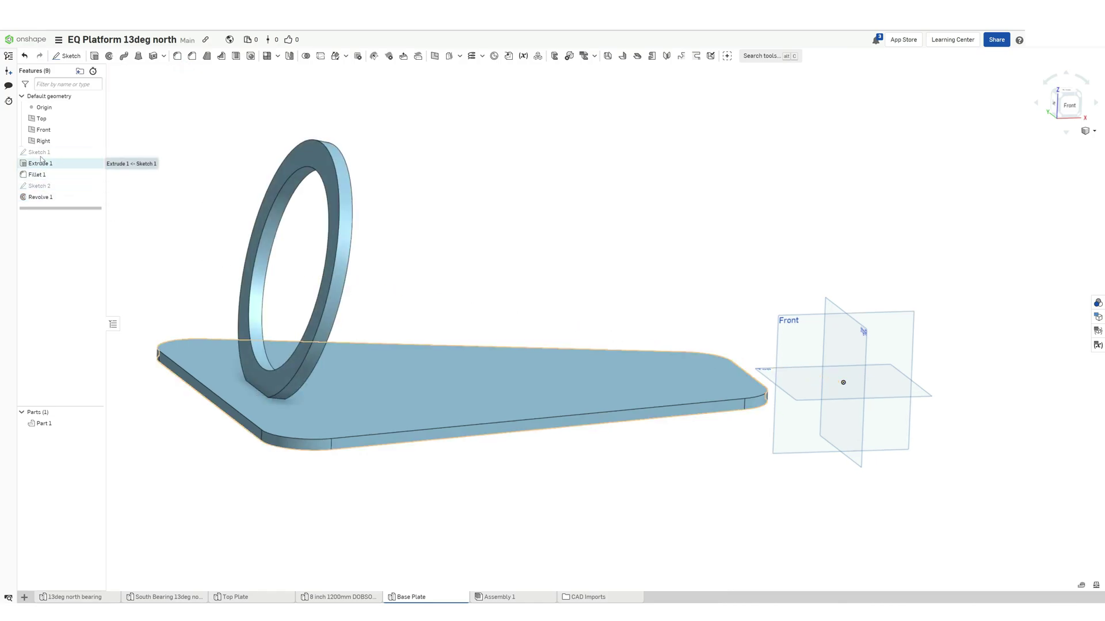
# - Rework the base plate outline with 105° side angles and the narrow edge 500 mm from the origin, and redraw the wide end line
pyautogui.doubleClick(39, 152)
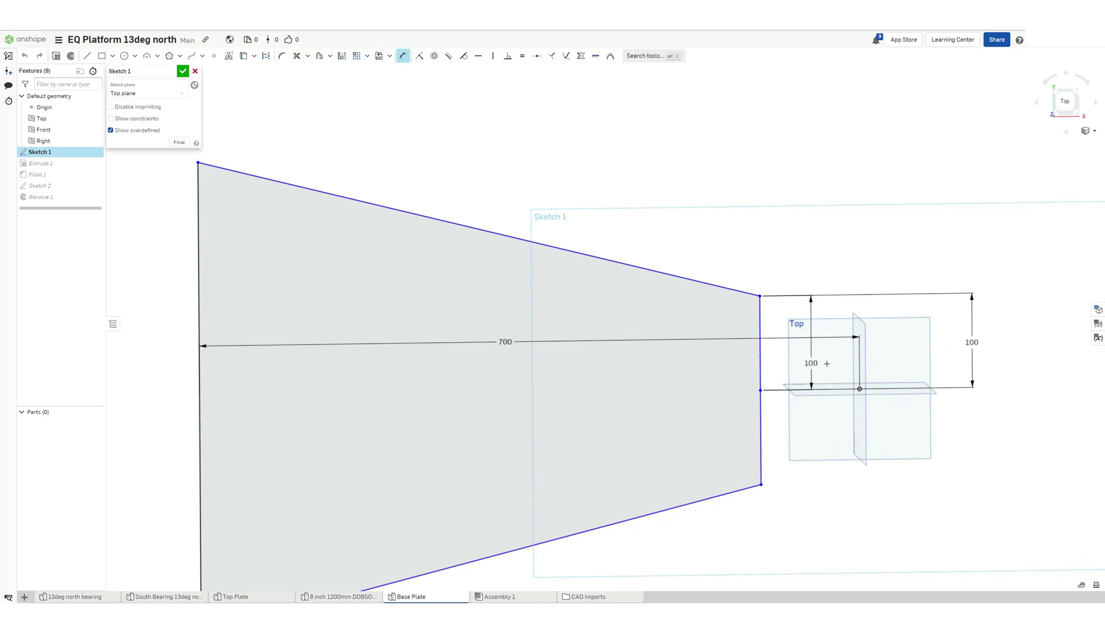
pyautogui.doubleClick(867, 351)
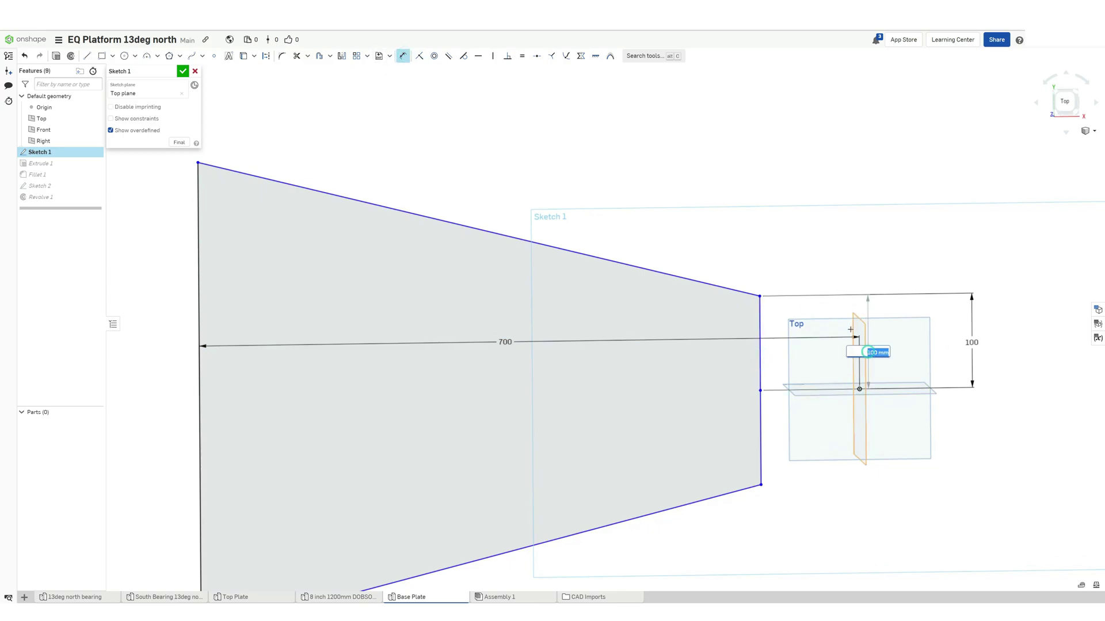
pyautogui.press('n')
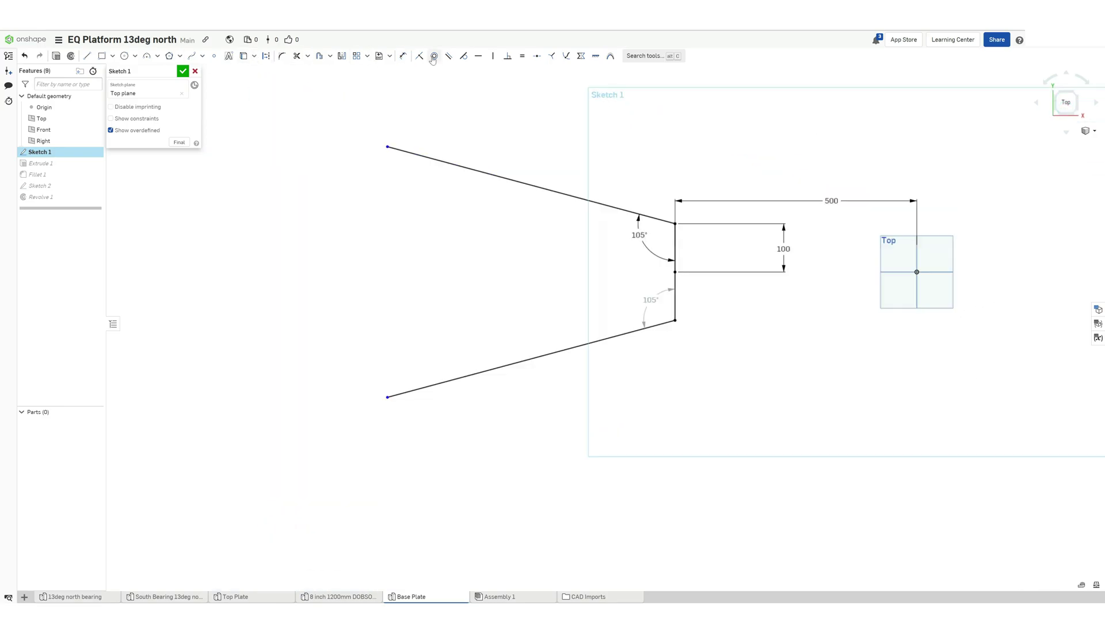
pyautogui.click(387, 397)
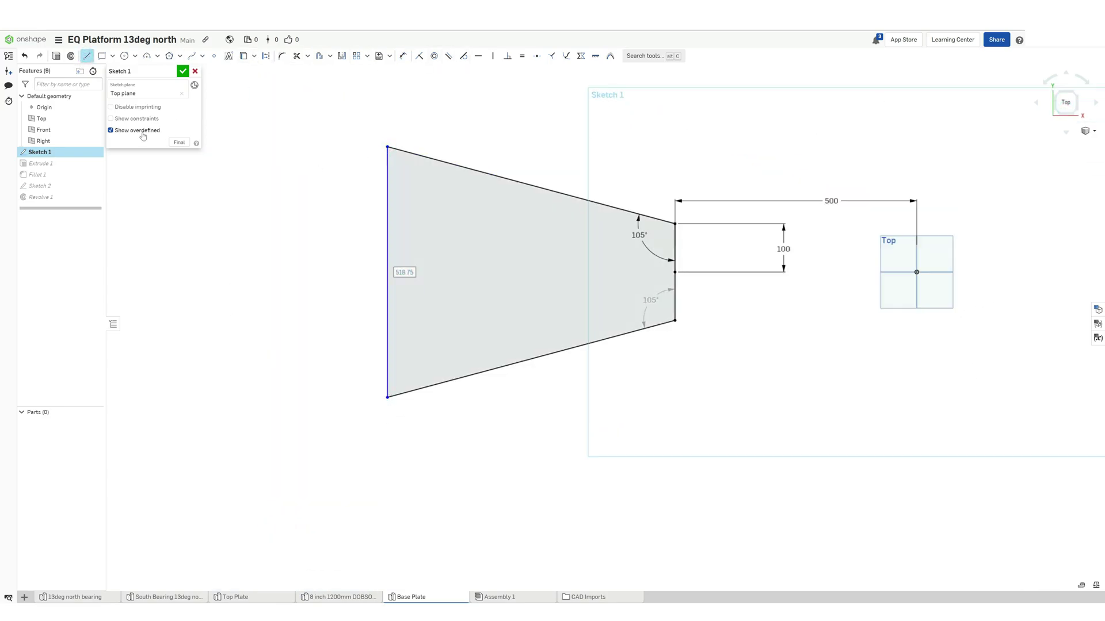
pyautogui.click(182, 70)
# - Select the redrawn outline as the region for the base plate's 12 mm extrude
pyautogui.moveTo(269, 325); pyautogui.dragTo(313, 311, button='right')
pyautogui.doubleClick(56, 166)
pyautogui.click(451, 269)
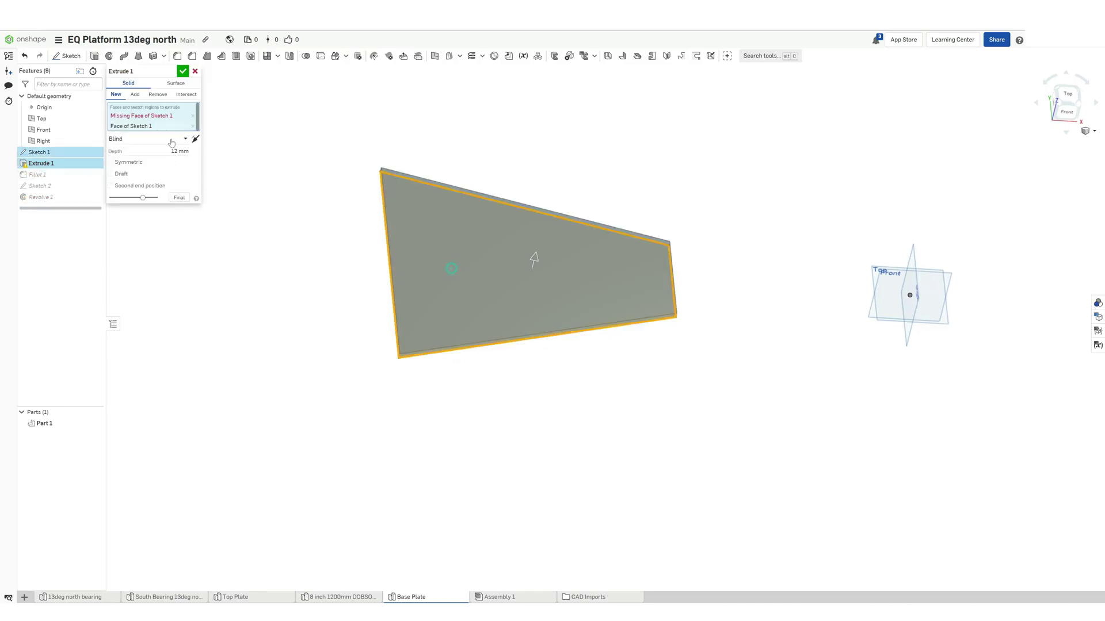
pyautogui.click(195, 71)
# - Reopen the base plate sketch to review the narrow edge's distance from the origin, and close it
pyautogui.doubleClick(36, 152)
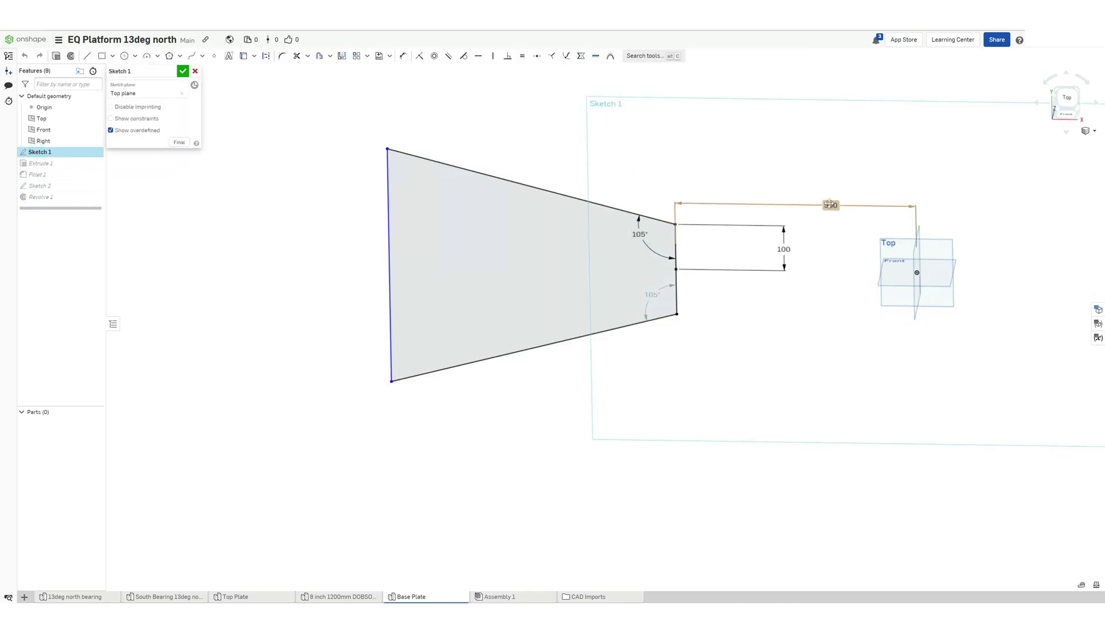
pyautogui.press('Escape')
pyautogui.click(182, 71)
# - Add a cylindrical mate in the assembly between the bearing under the top plate's end and the ring on the base plate
pyautogui.click(499, 596)
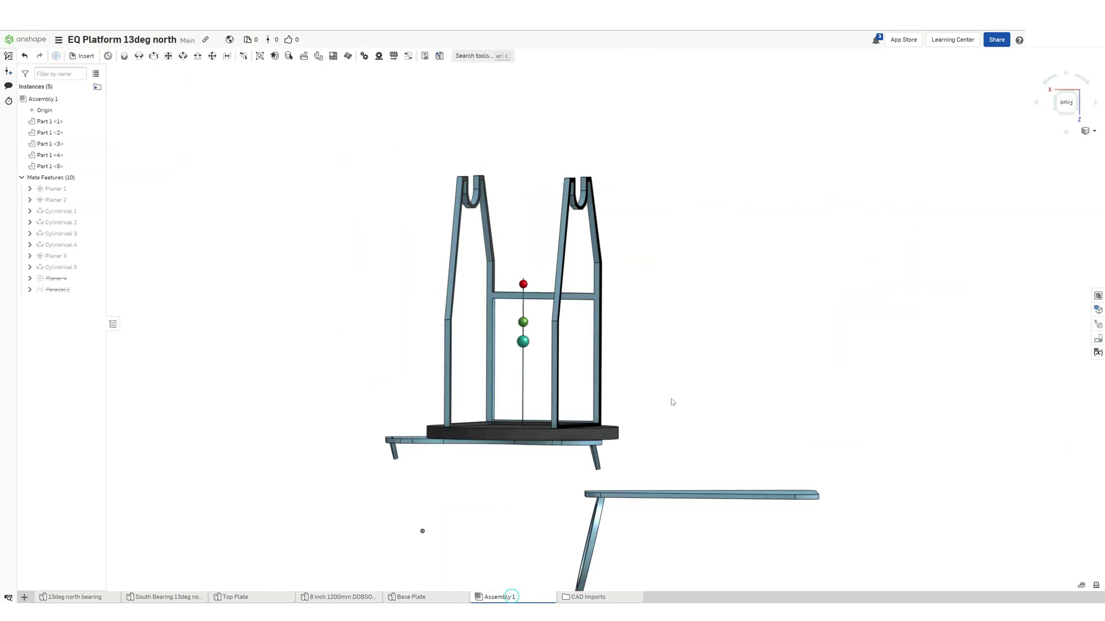
pyautogui.moveTo(563, 486); pyautogui.dragTo(378, 393, button='right')
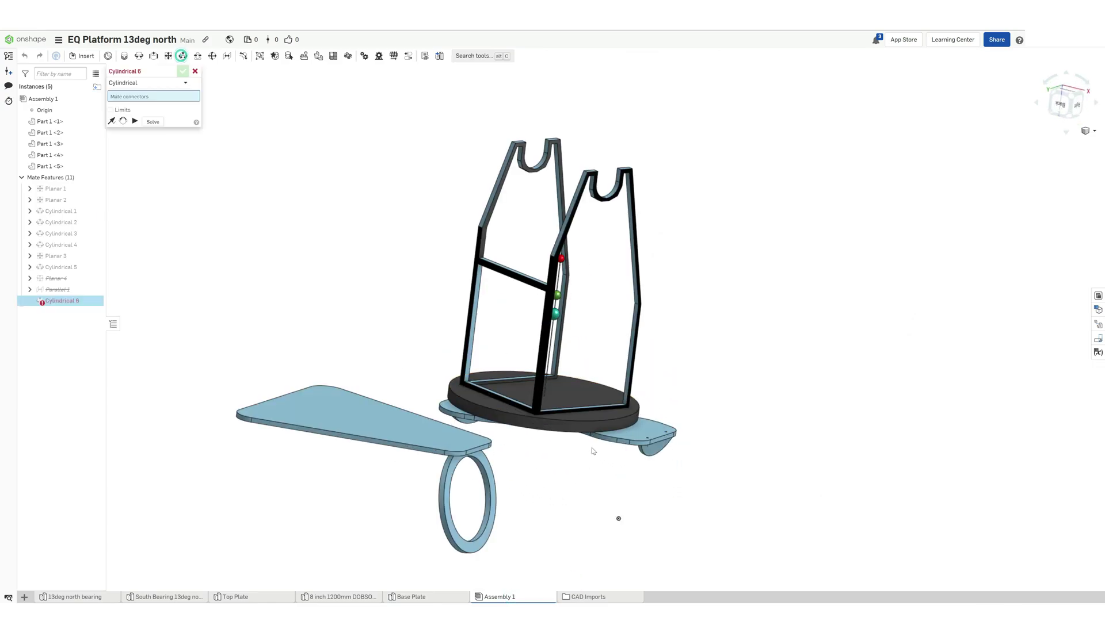
pyautogui.scroll(5, 593, 452)
pyautogui.click(481, 389)
pyautogui.scroll(-5, 481, 389)
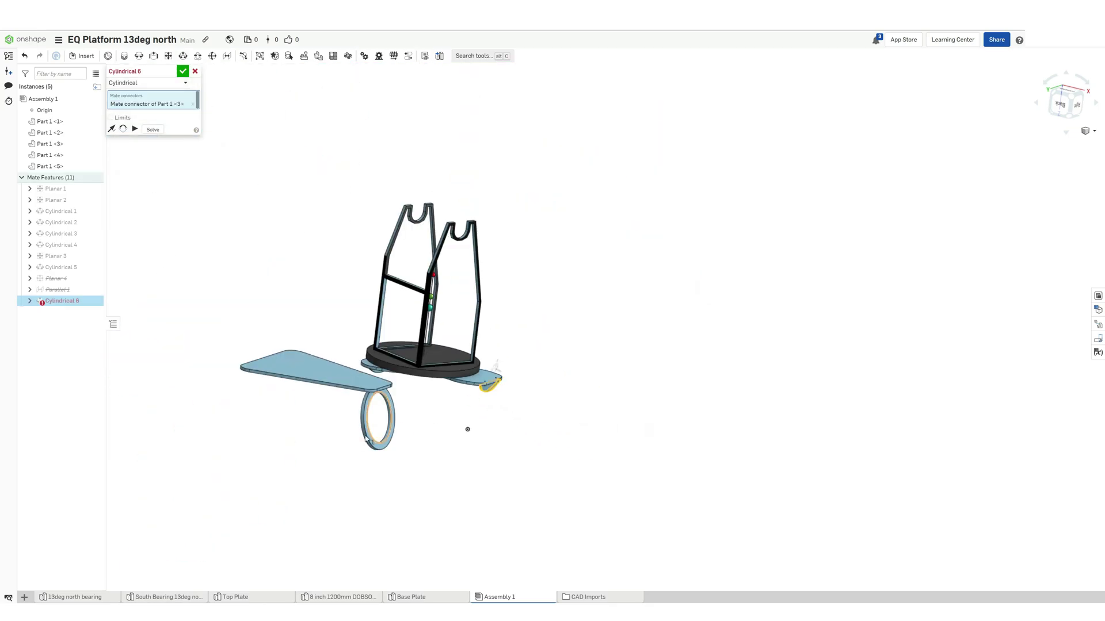
pyautogui.scroll(8, 485, 343)
pyautogui.click(461, 366)
pyautogui.click(642, 313)
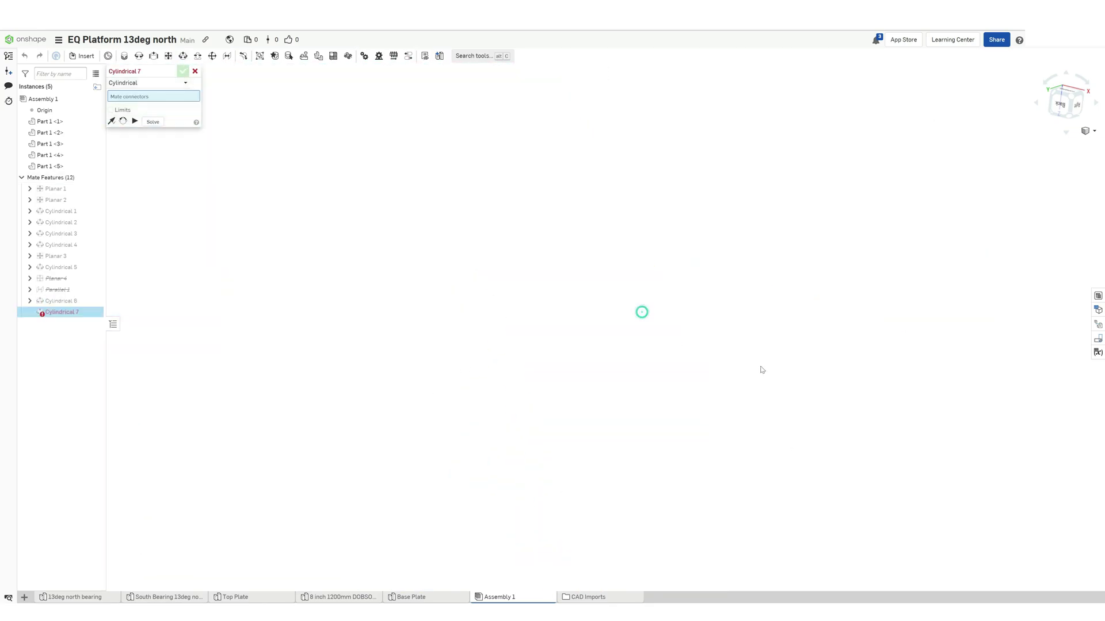
pyautogui.scroll(-10, 691, 374)
pyautogui.moveTo(605, 271); pyautogui.dragTo(436, 441, button='middle')
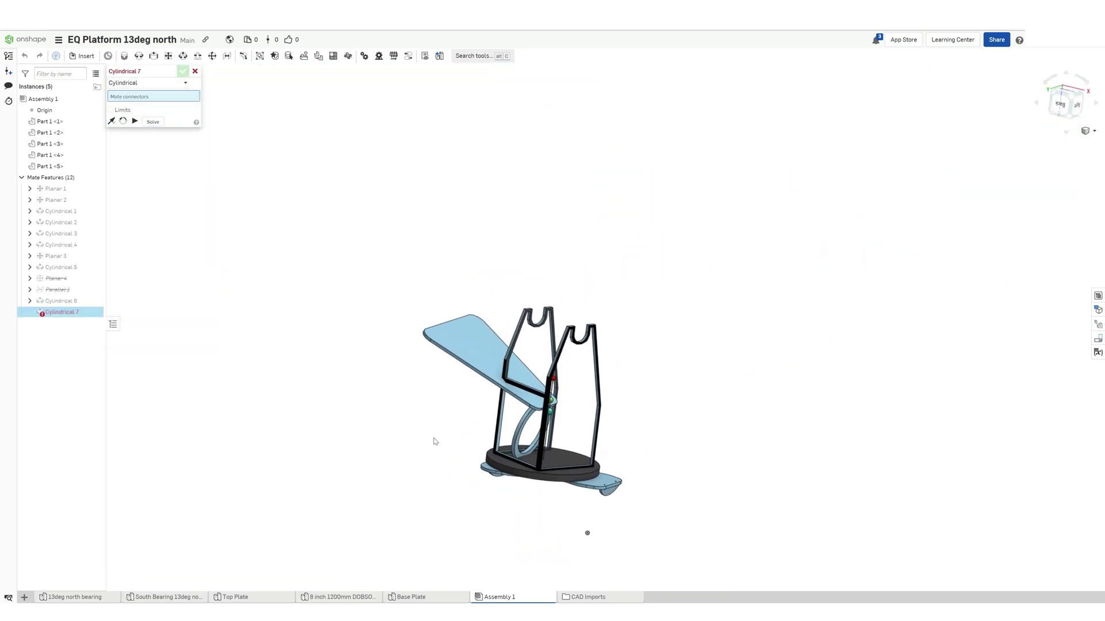
pyautogui.moveTo(436, 442); pyautogui.dragTo(455, 419, button='right')
pyautogui.click(194, 73)
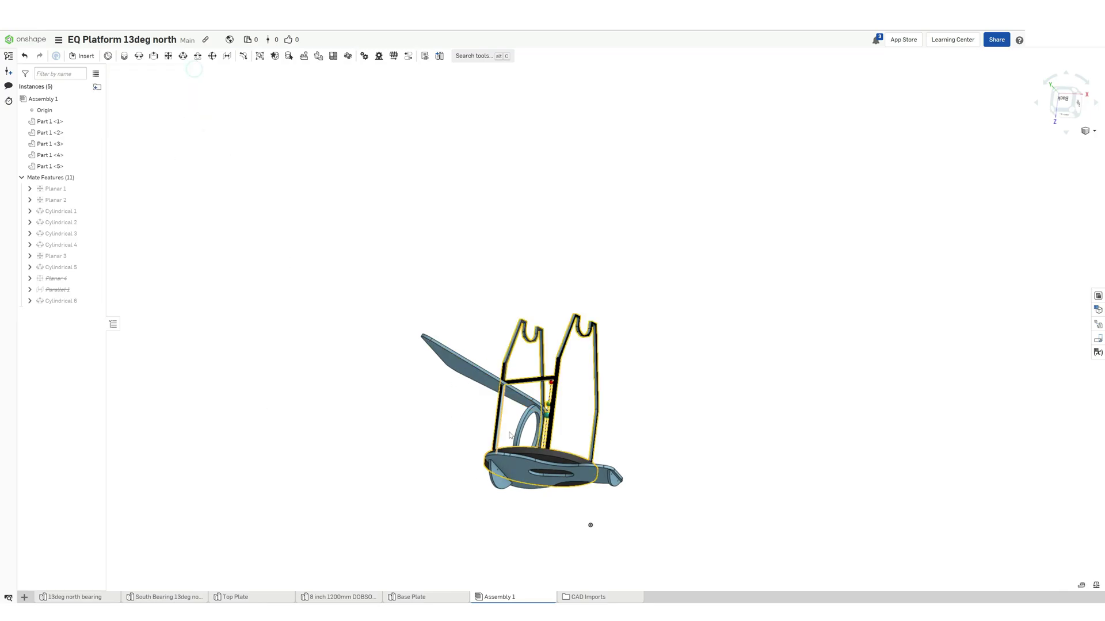
# - Swing the base plate about the shared bearing axis toward its place beneath the top plate
pyautogui.moveTo(470, 375); pyautogui.dragTo(569, 425)
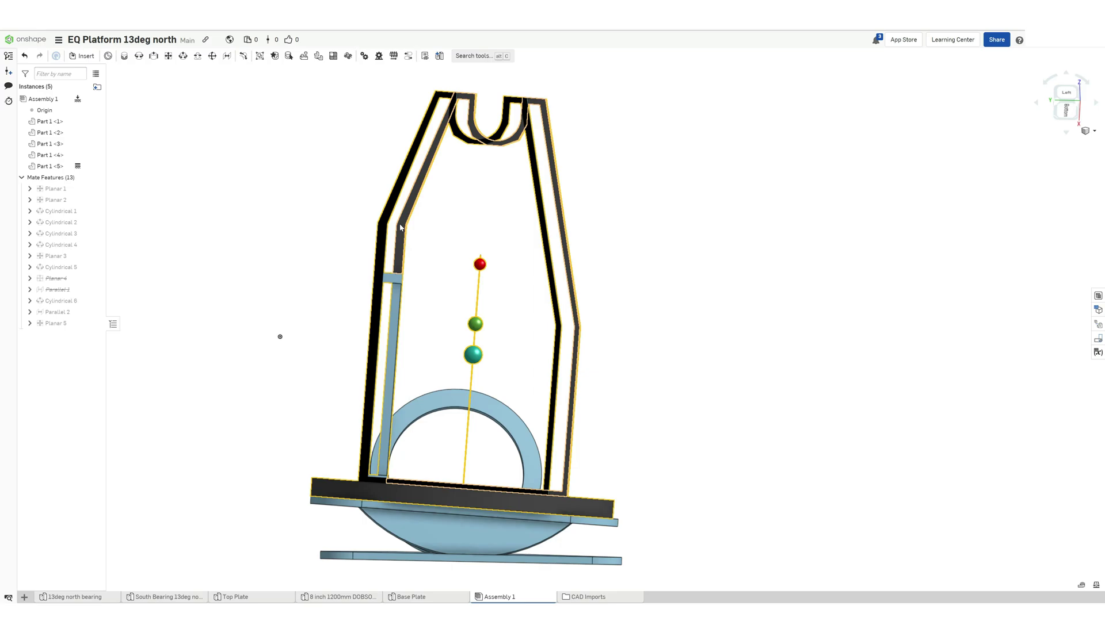
# - Tilt the top plate with the telescope to both sides over the base plate to test the platform's motion
pyautogui.moveTo(599, 521); pyautogui.dragTo(624, 487)
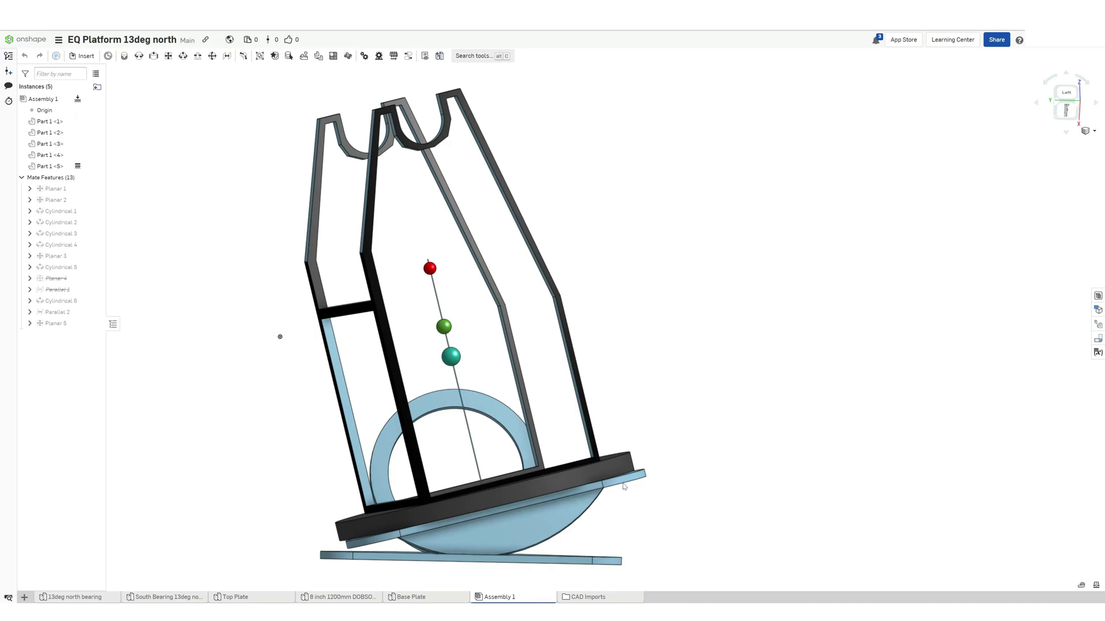
pyautogui.moveTo(624, 486); pyautogui.dragTo(571, 549)
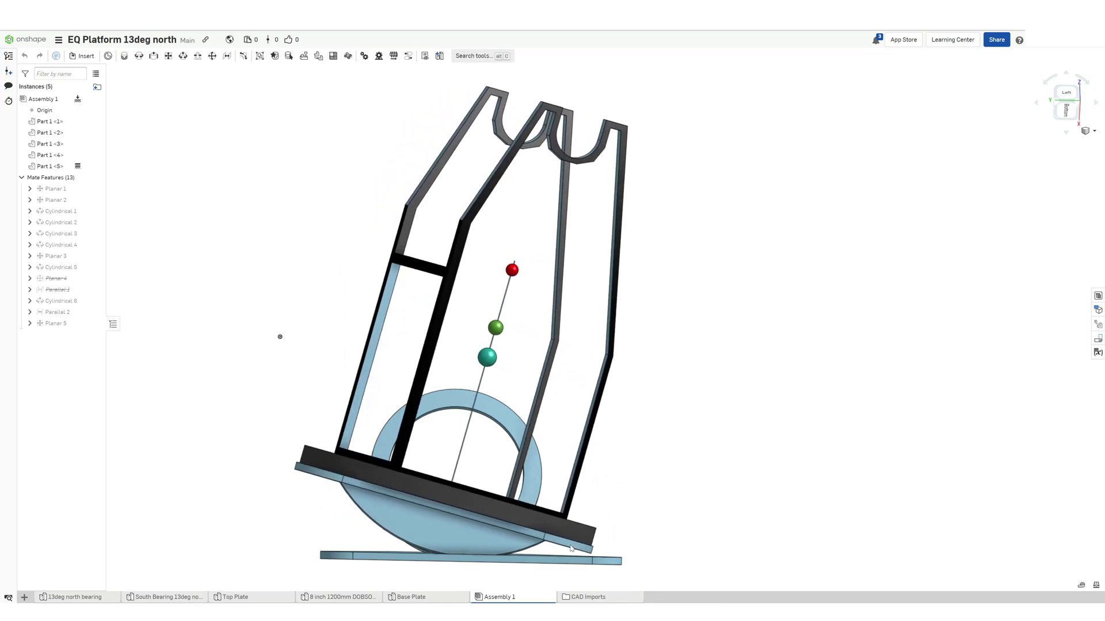
pyautogui.moveTo(572, 548); pyautogui.dragTo(616, 530)
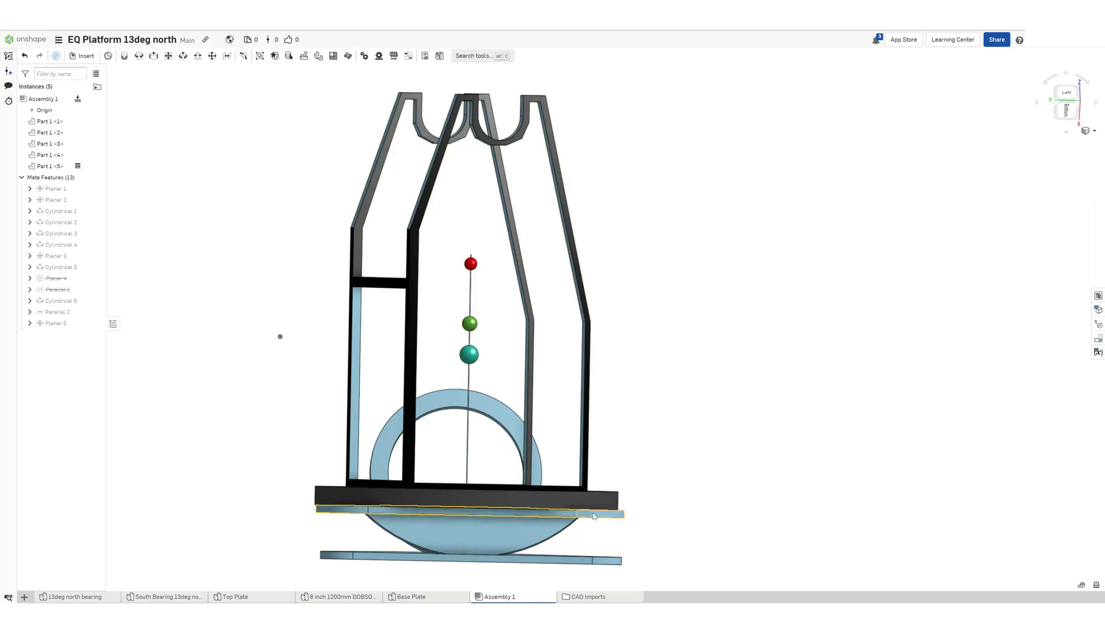
# - Apply a Boolean union to Part 1 and Part 2 in the South Bearing 13deg north part studio
pyautogui.moveTo(615, 505); pyautogui.dragTo(650, 472, button='right')
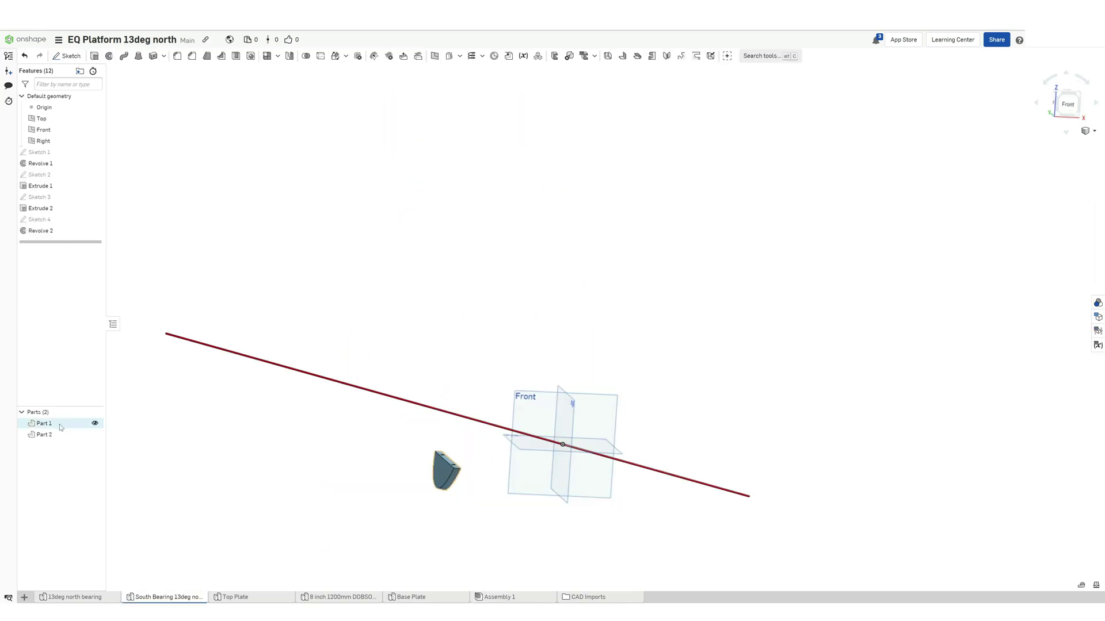
pyautogui.click(60, 425)
pyautogui.keyDown('shift'); pyautogui.click(57, 435); pyautogui.keyUp('shift')
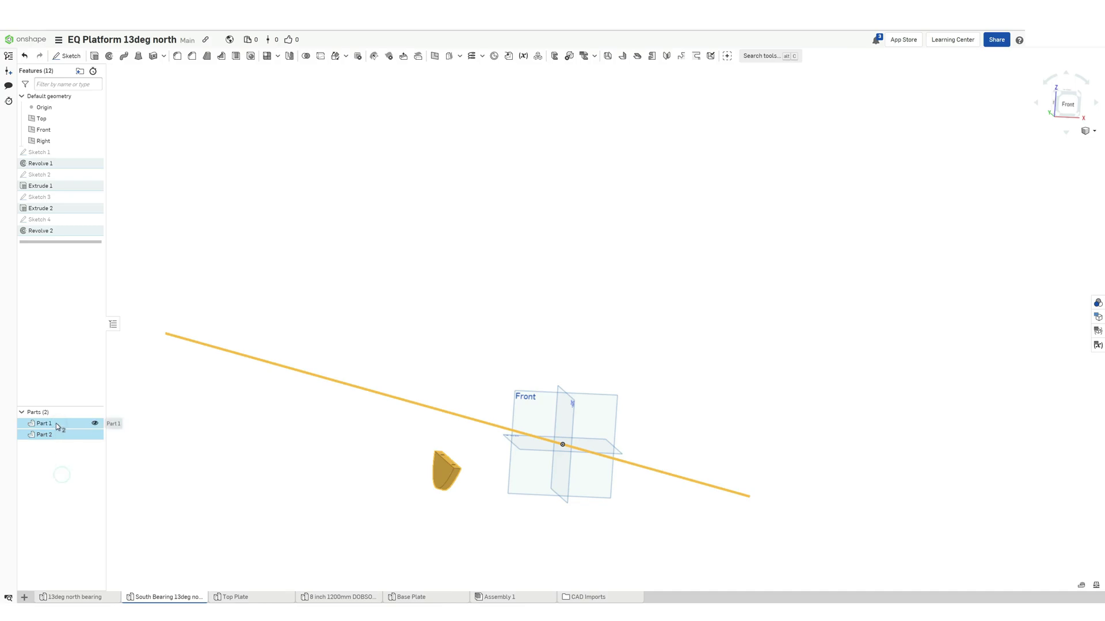
pyautogui.rightClick(58, 427)
pyautogui.click(81, 475)
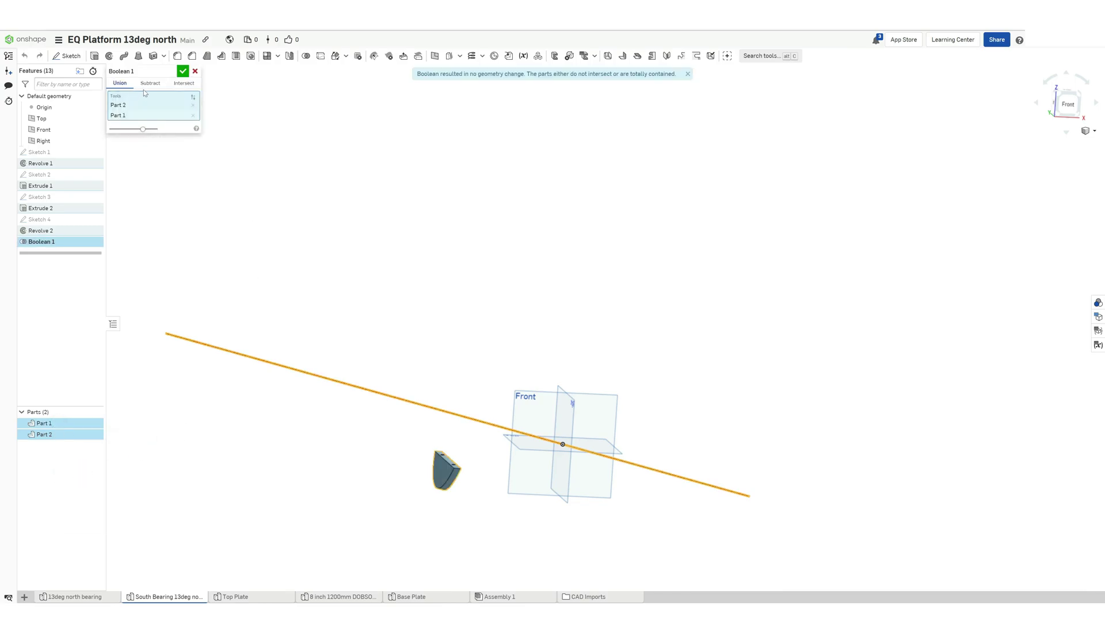
pyautogui.click(182, 72)
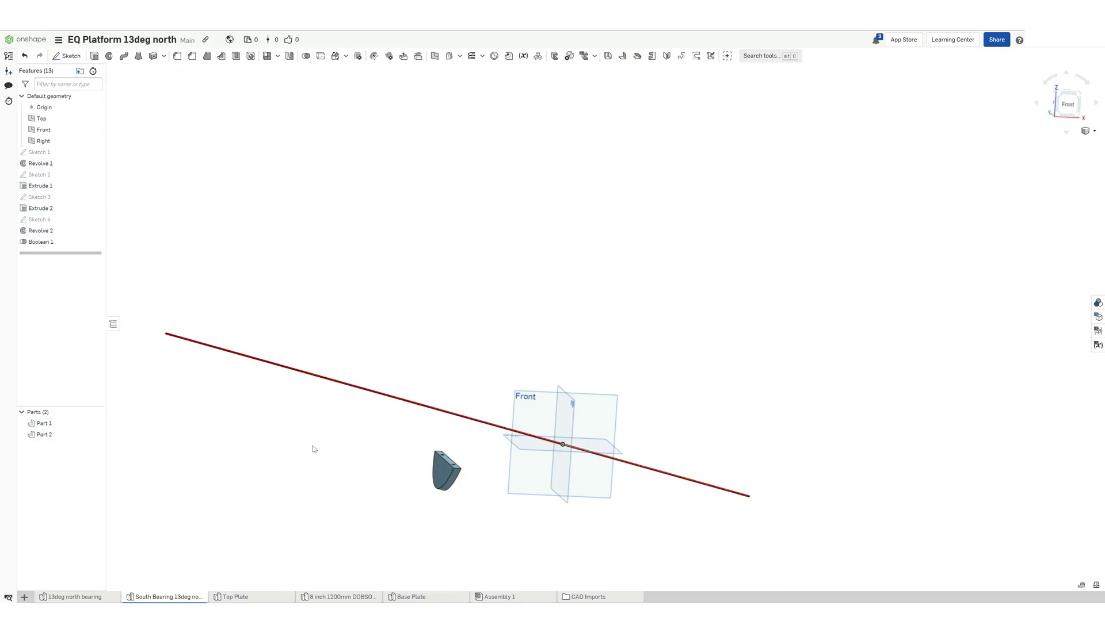
# - Insert the polar axis rod, Part 2 of South Bearing 13deg north, into Assembly 1 beside the telescope
pyautogui.click(498, 597)
pyautogui.click(110, 230)
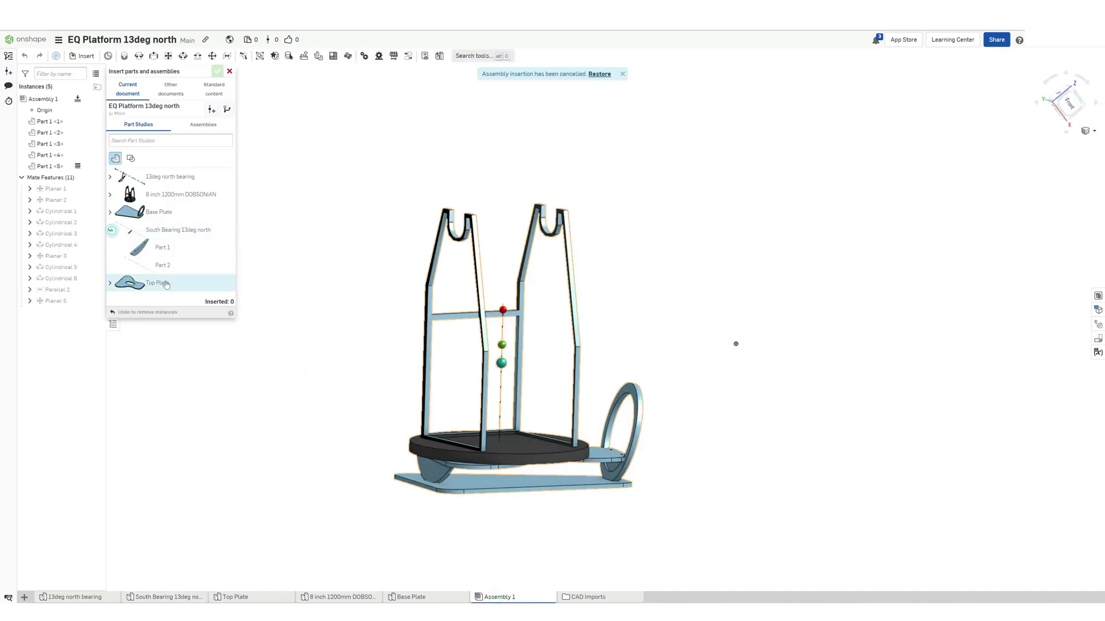
pyautogui.click(163, 265)
pyautogui.click(765, 323)
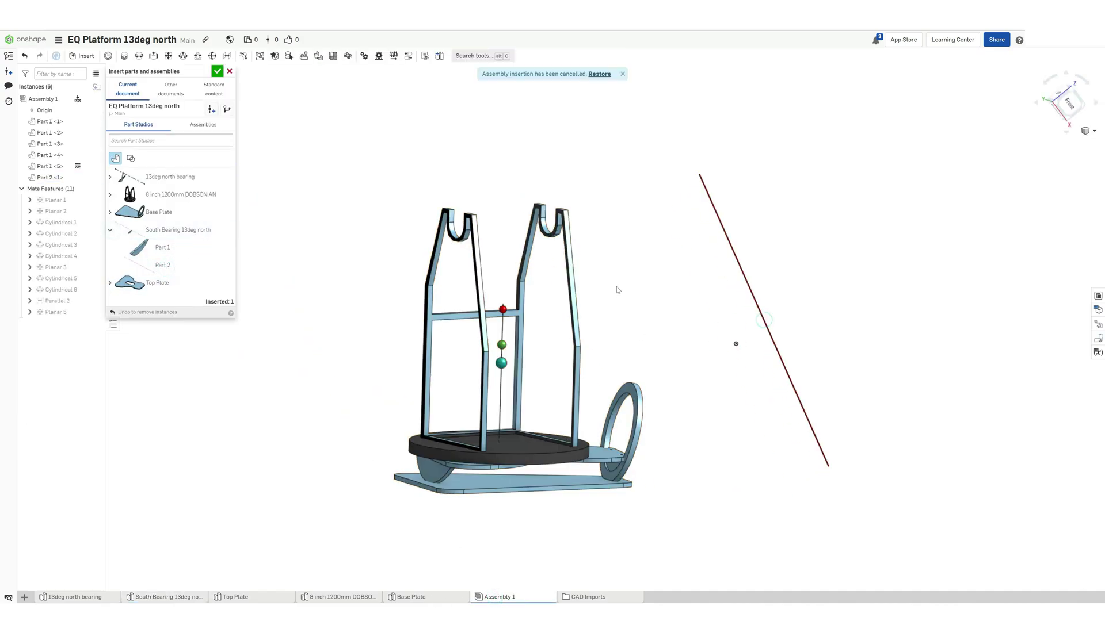
pyautogui.click(218, 71)
# - Add a cylindrical mate between the inserted axis rod and the large bearing ring on the base plate
pyautogui.click(182, 56)
pyautogui.scroll(-3, 506, 496)
pyautogui.click(641, 370)
pyautogui.scroll(10, 559, 481)
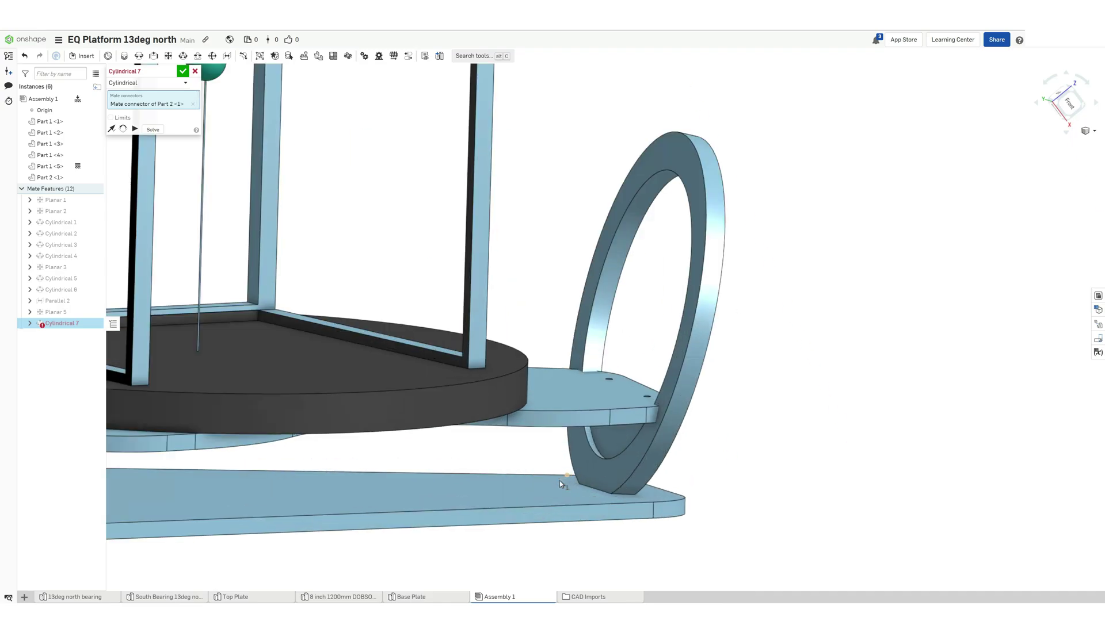
pyautogui.scroll(-5, 679, 230)
pyautogui.click(680, 182)
pyautogui.scroll(-8, 838, 322)
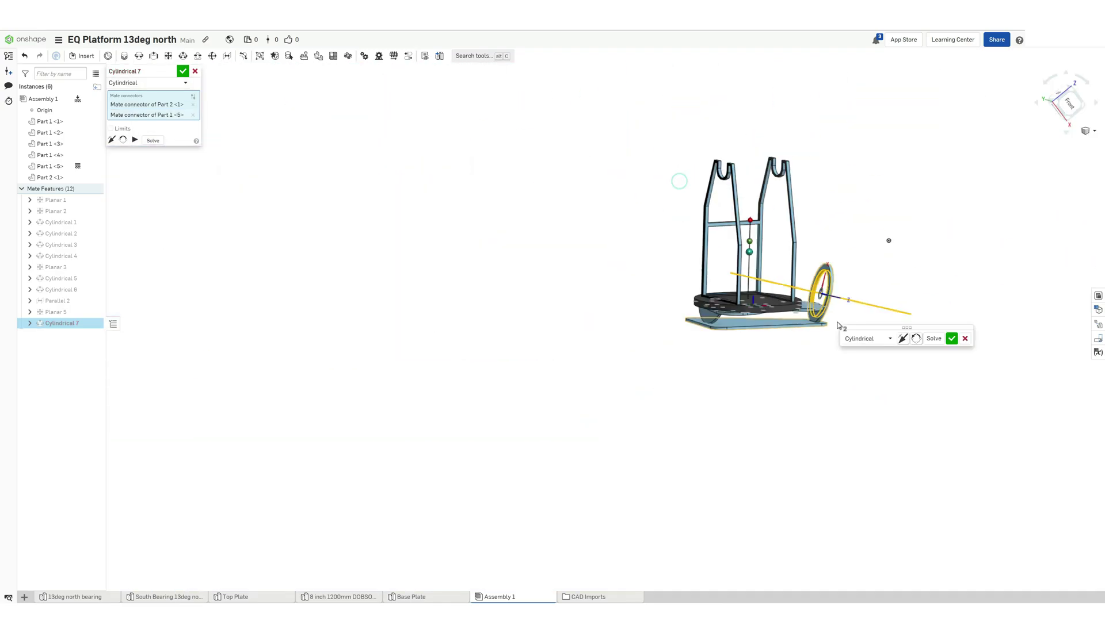
pyautogui.click(952, 340)
# - Slide the axis rod along the bearing axis until it extends past both ends of the platform
pyautogui.moveTo(736, 397); pyautogui.dragTo(683, 401, button='right')
pyautogui.moveTo(742, 362); pyautogui.dragTo(514, 401, button='middle')
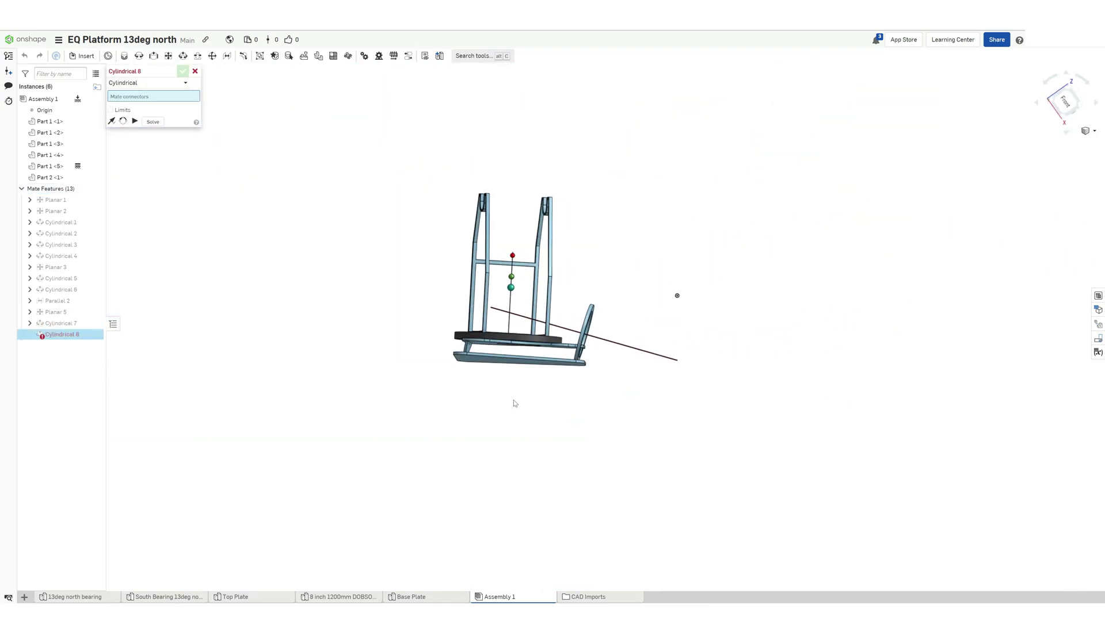
pyautogui.scroll(5, 429, 289)
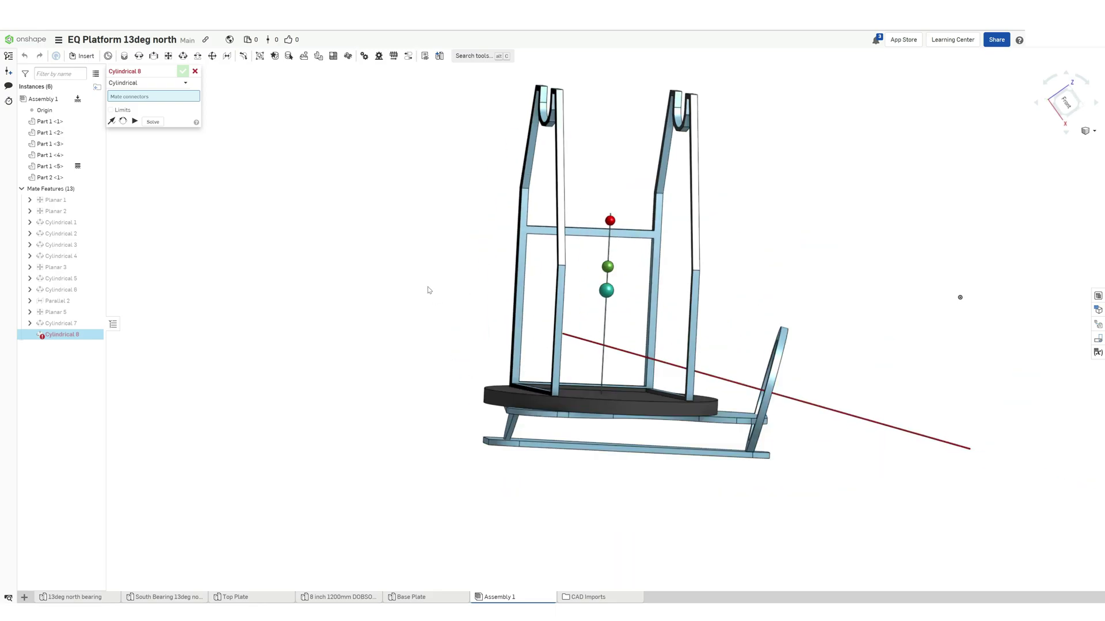
pyautogui.moveTo(424, 287); pyautogui.dragTo(347, 336, button='middle')
pyautogui.moveTo(774, 464); pyautogui.dragTo(616, 439)
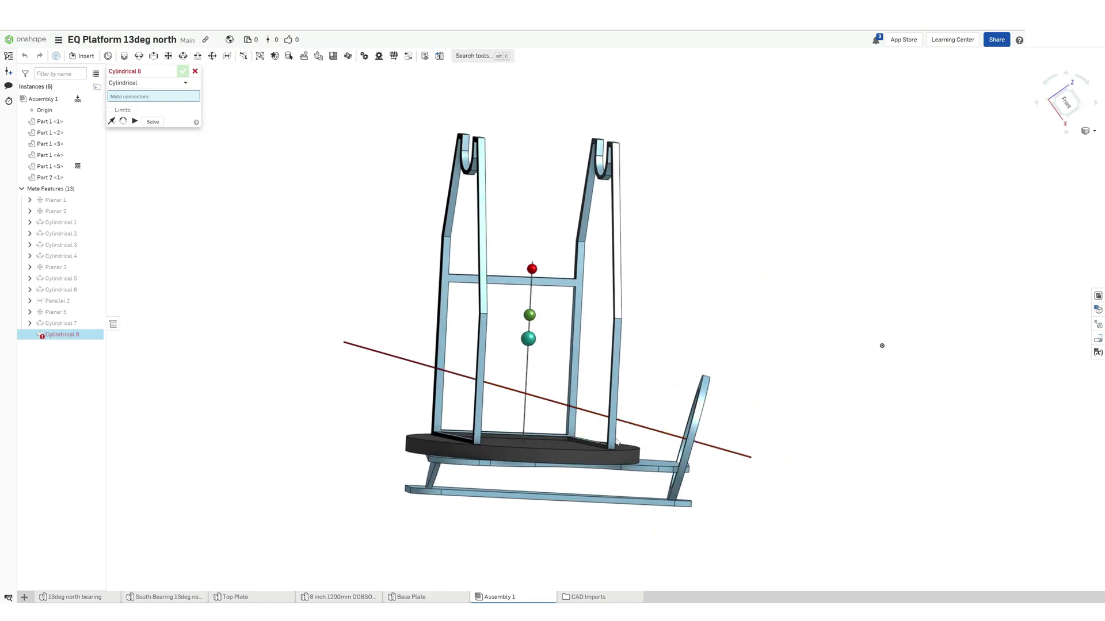
pyautogui.moveTo(806, 478); pyautogui.dragTo(754, 462)
pyautogui.press('Escape')
# - Tilt the top plate with the telescope over the base plate to test its motion around the axis rod
pyautogui.moveTo(728, 271); pyautogui.dragTo(783, 258, button='right')
pyautogui.moveTo(627, 472); pyautogui.dragTo(647, 438)
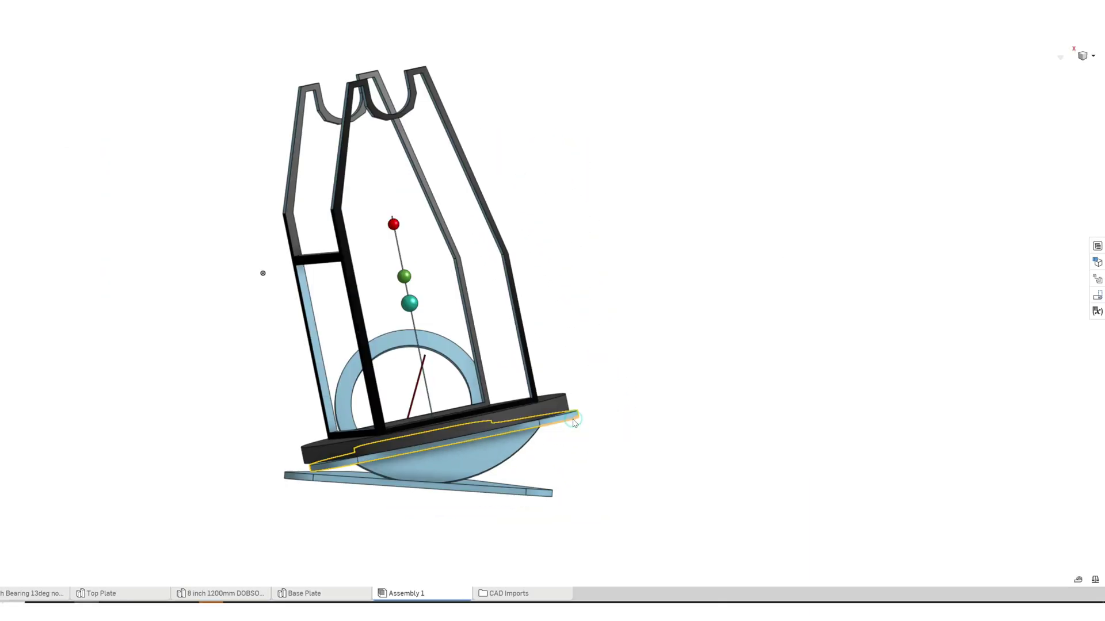
pyautogui.moveTo(573, 419); pyautogui.dragTo(554, 448)
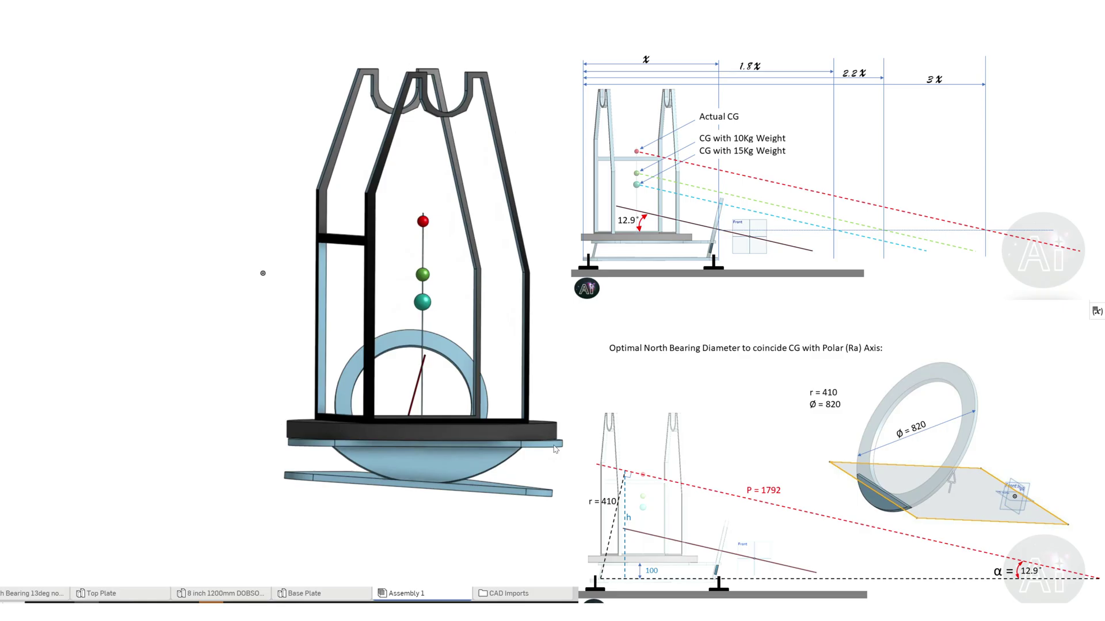